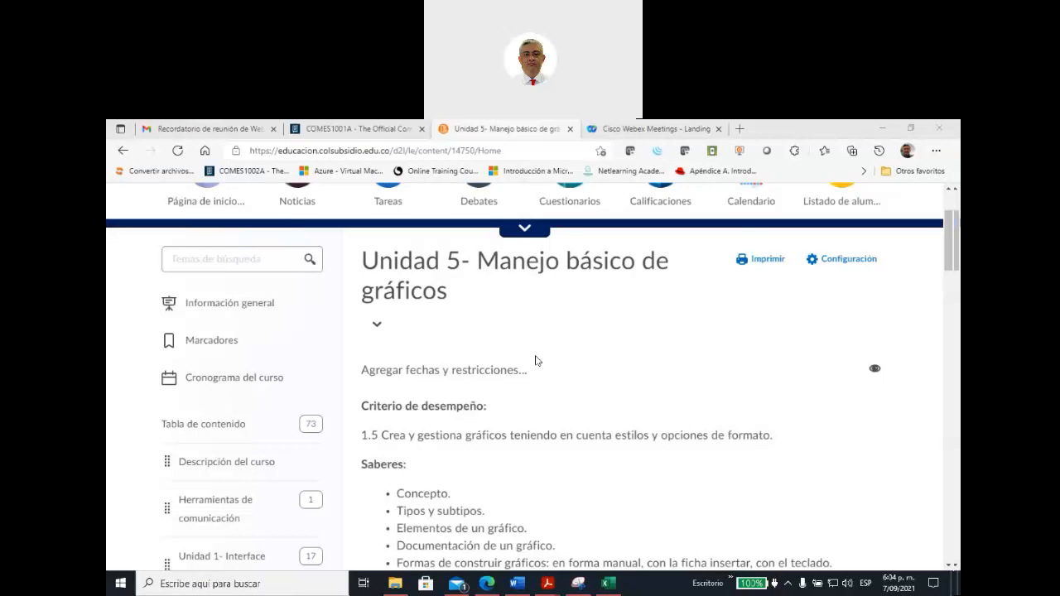
Step: Look through the Unidad 5 page and open "Taller unidad 5- Gráficos y Proyecto Final" under Apropiación de saberes
scroll(538, 361, down, 2)
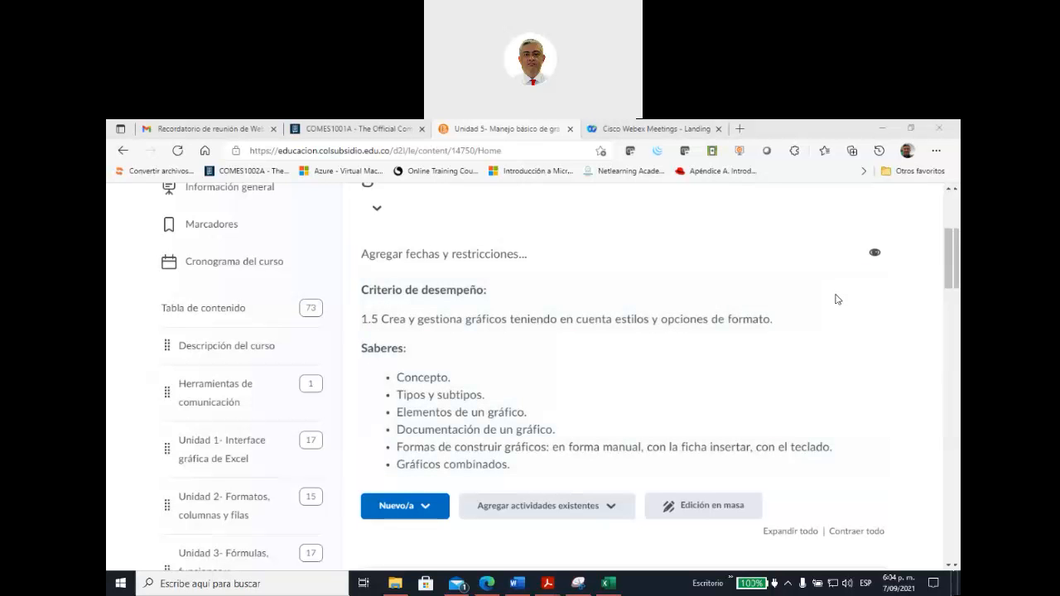
scroll(523, 397, down, 5)
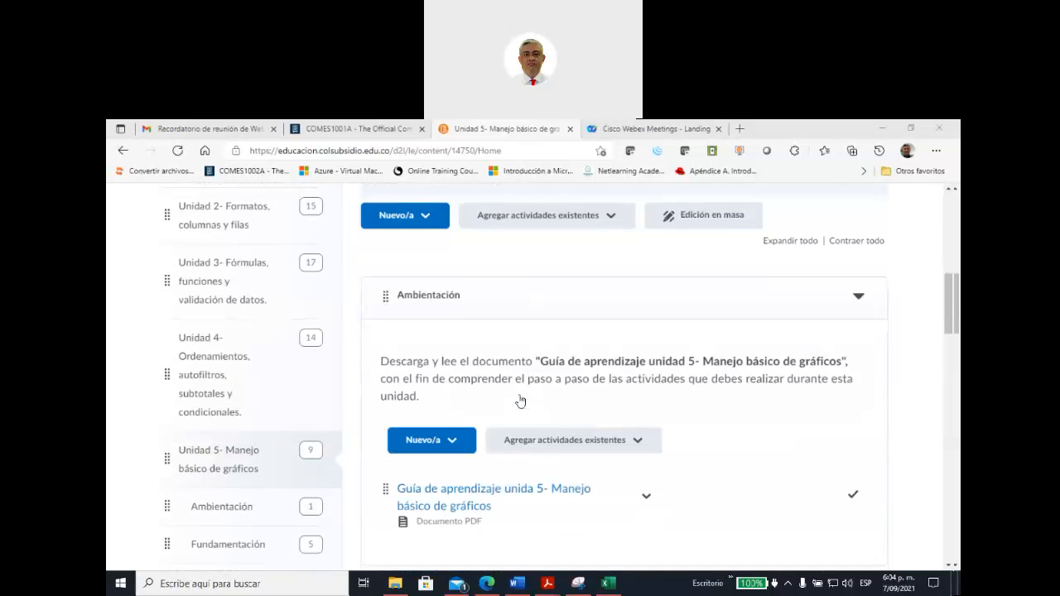
scroll(519, 401, down, 1)
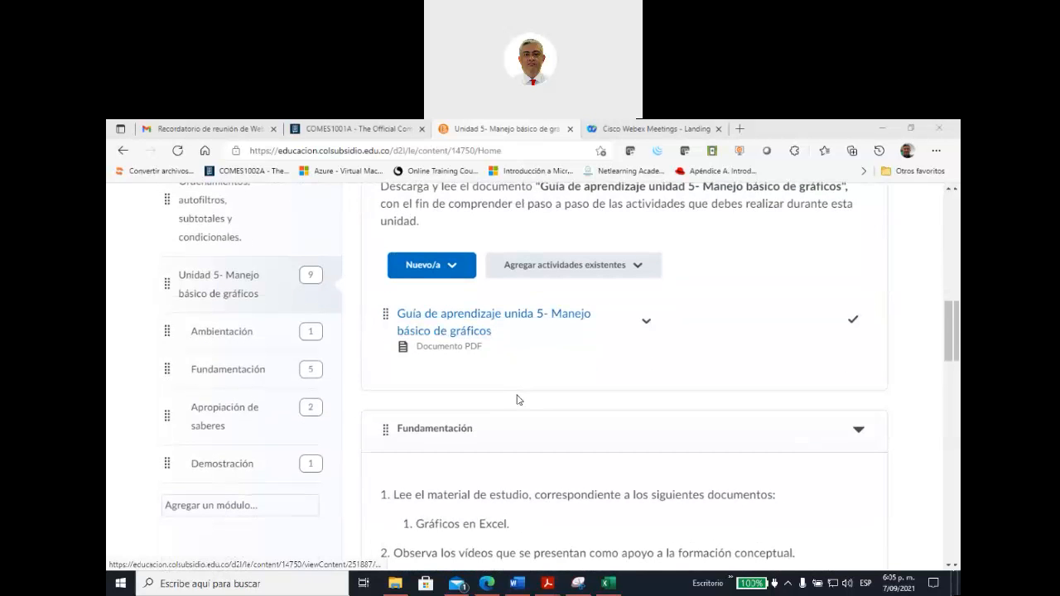
scroll(519, 401, down, 3)
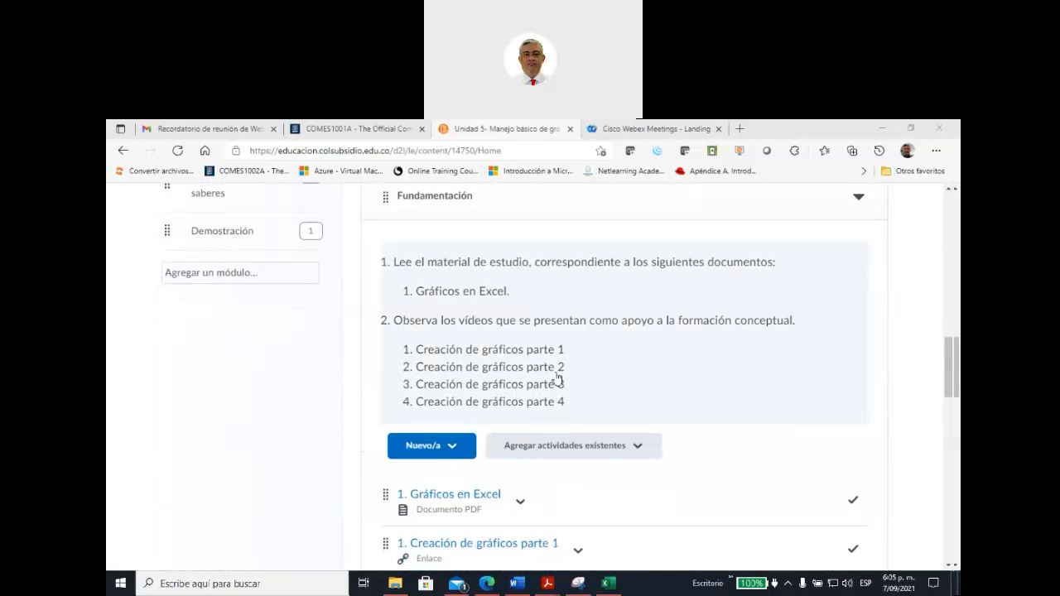
scroll(574, 381, down, 3)
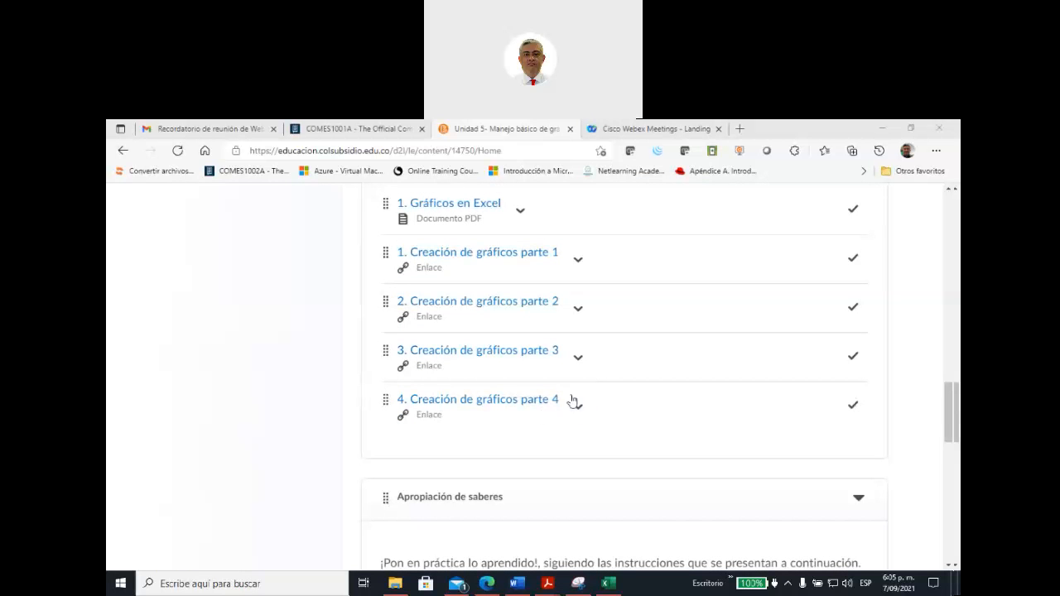
scroll(486, 392, down, 3)
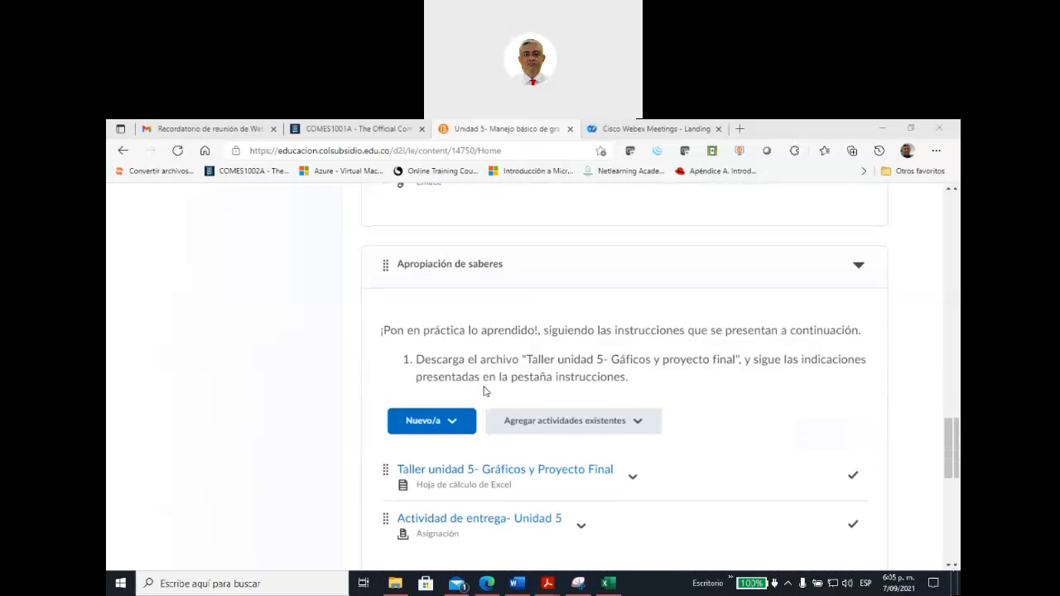
scroll(485, 391, down, 1)
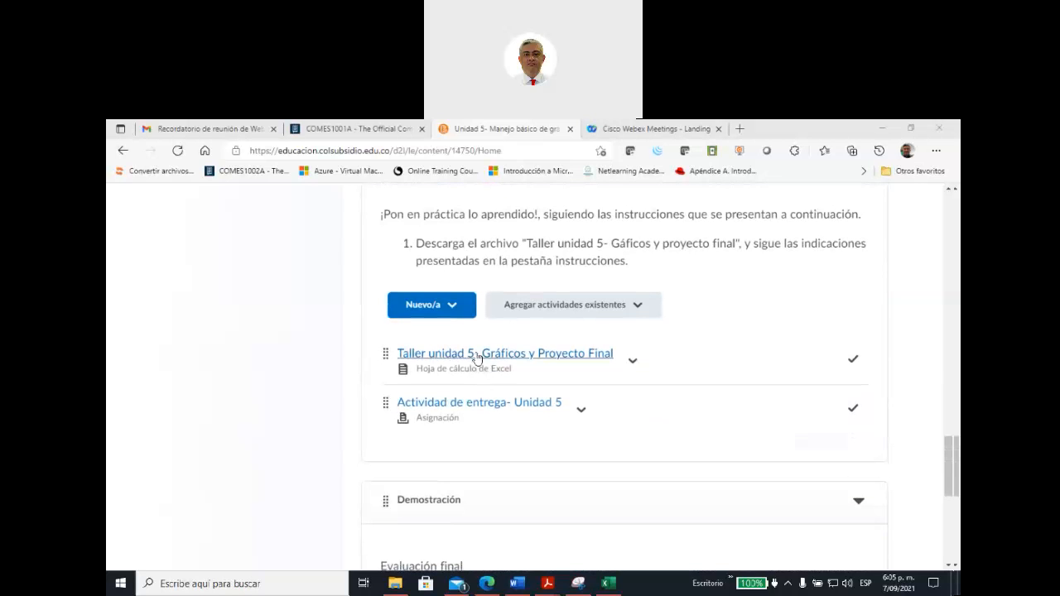
click(476, 357)
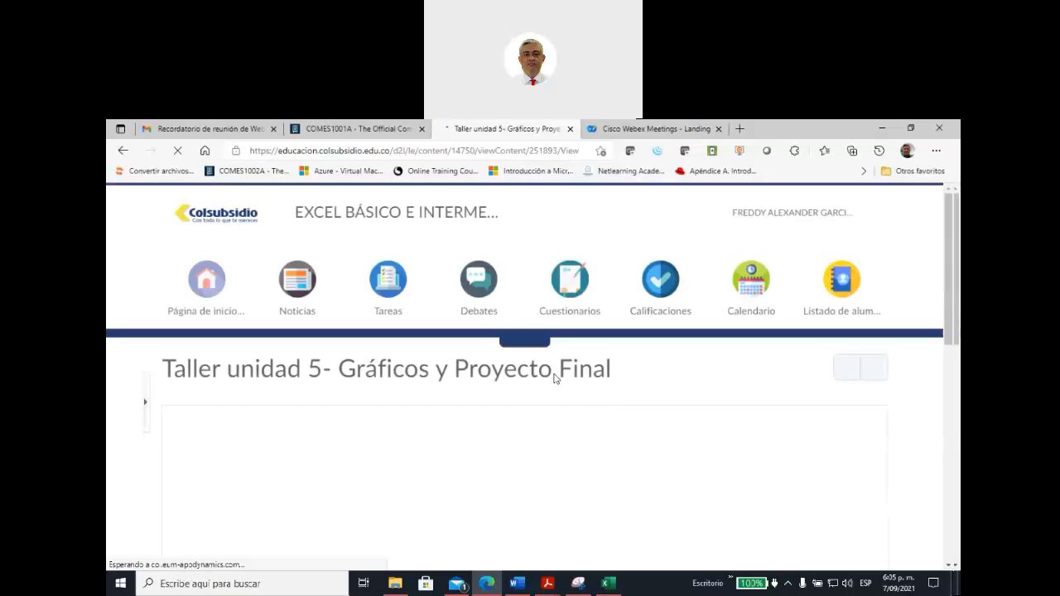
Step: Download the Taller unidad 5 workbook and open the downloaded file in Excel, ready for editing
scroll(522, 379, down, 6)
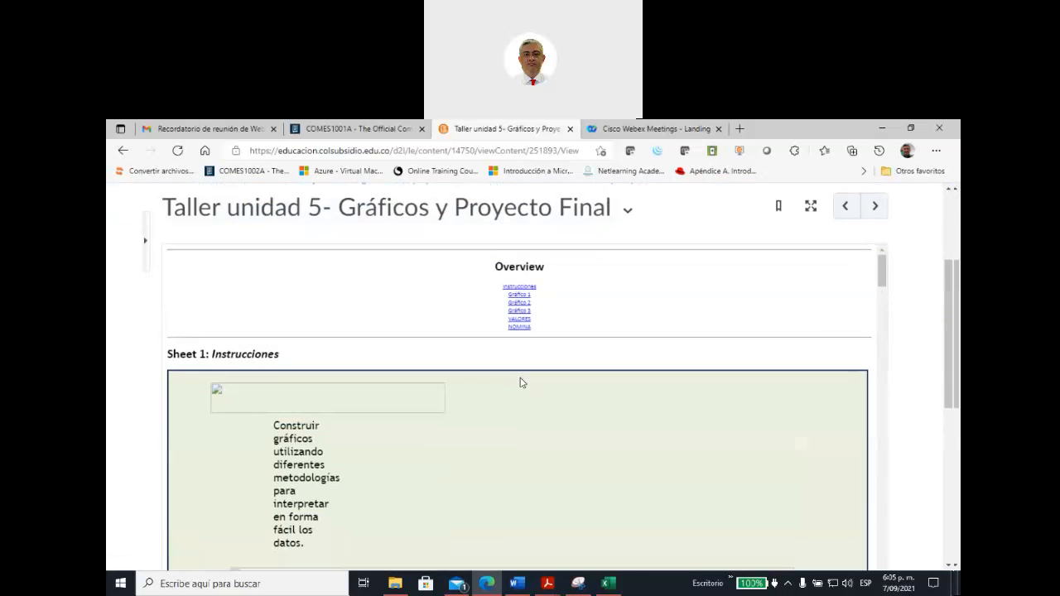
click(378, 485)
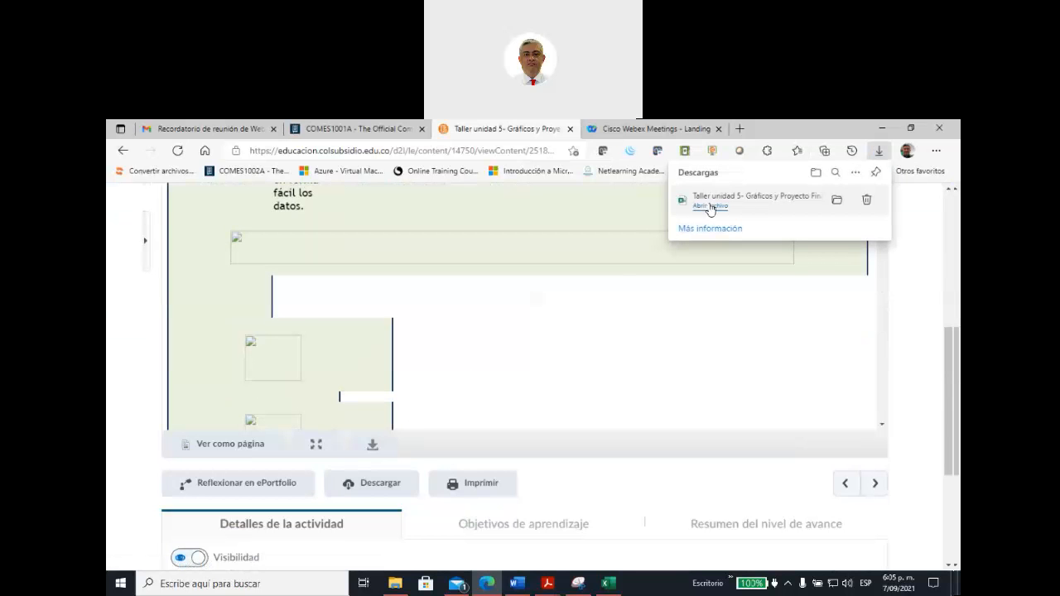
click(710, 206)
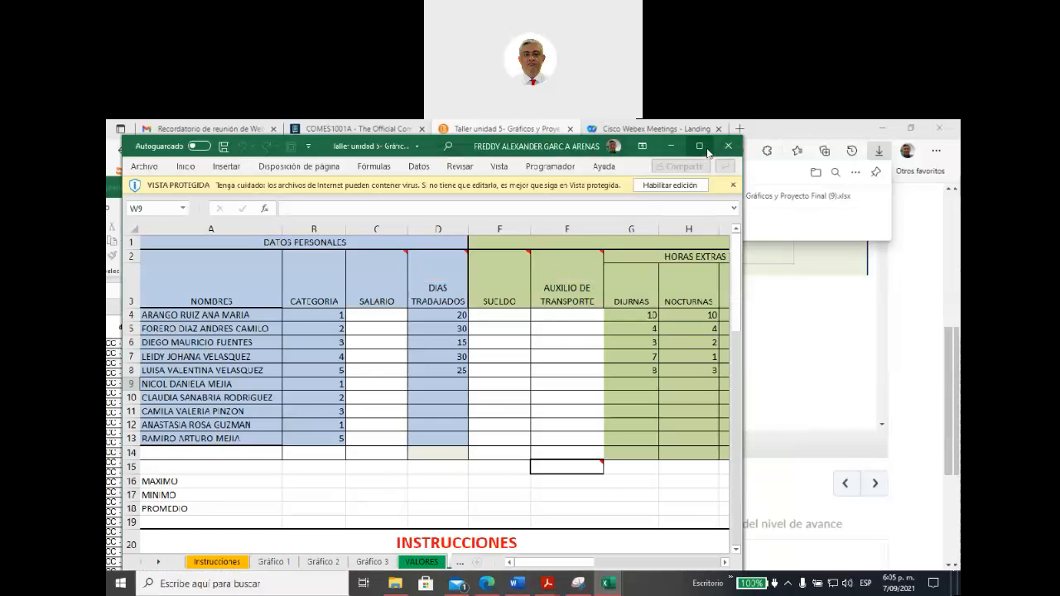
click(704, 147)
click(669, 169)
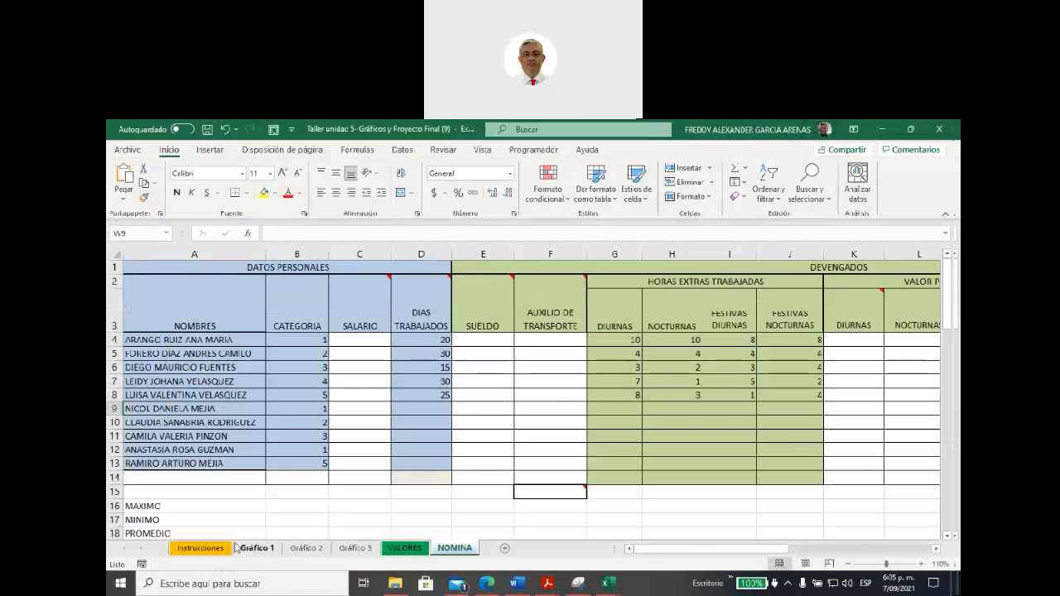
Step: Read the workshop objective, the three chart tasks and the final payroll project on the Instrucciones sheet
click(207, 549)
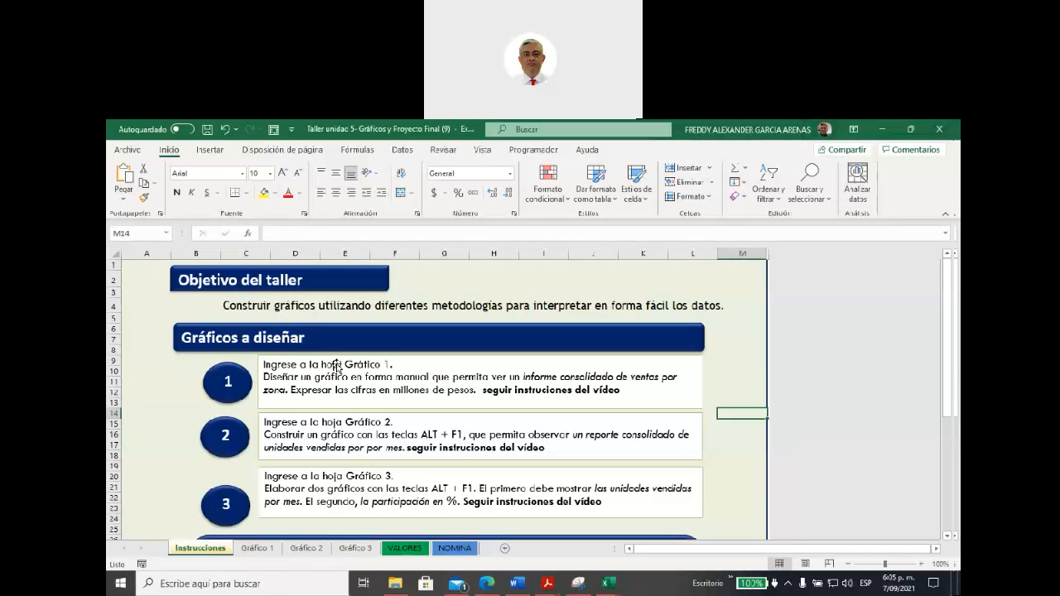
scroll(336, 367, down, 1)
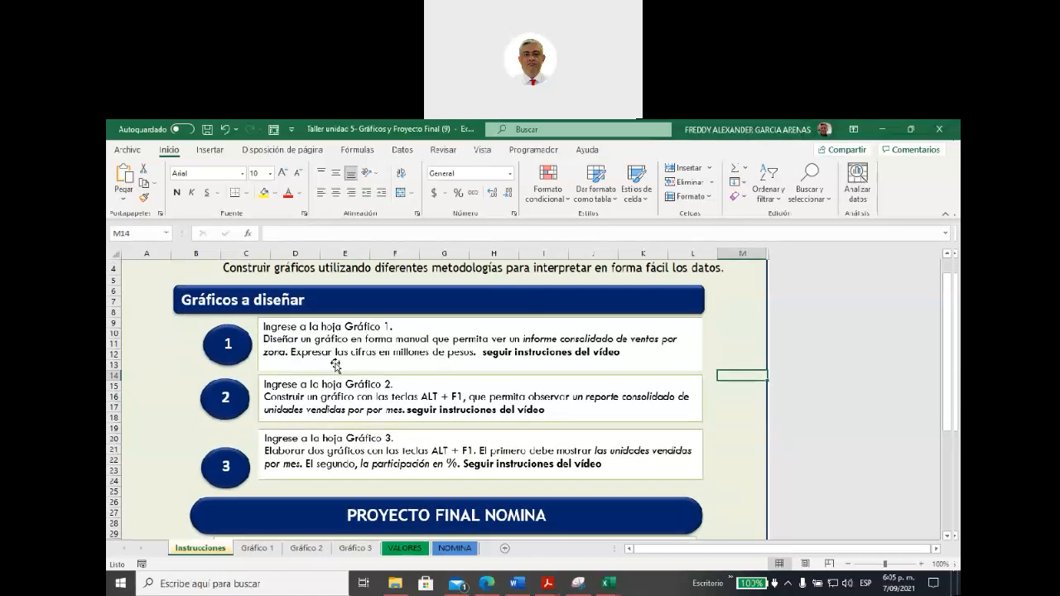
scroll(495, 414, down, 6)
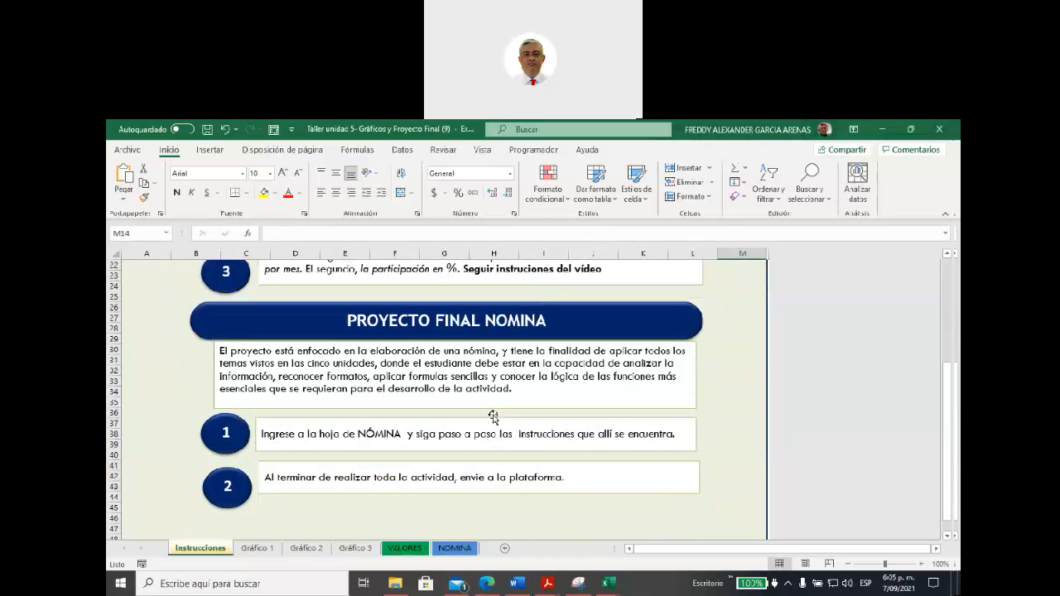
scroll(492, 416, down, 2)
scroll(491, 416, up, 5)
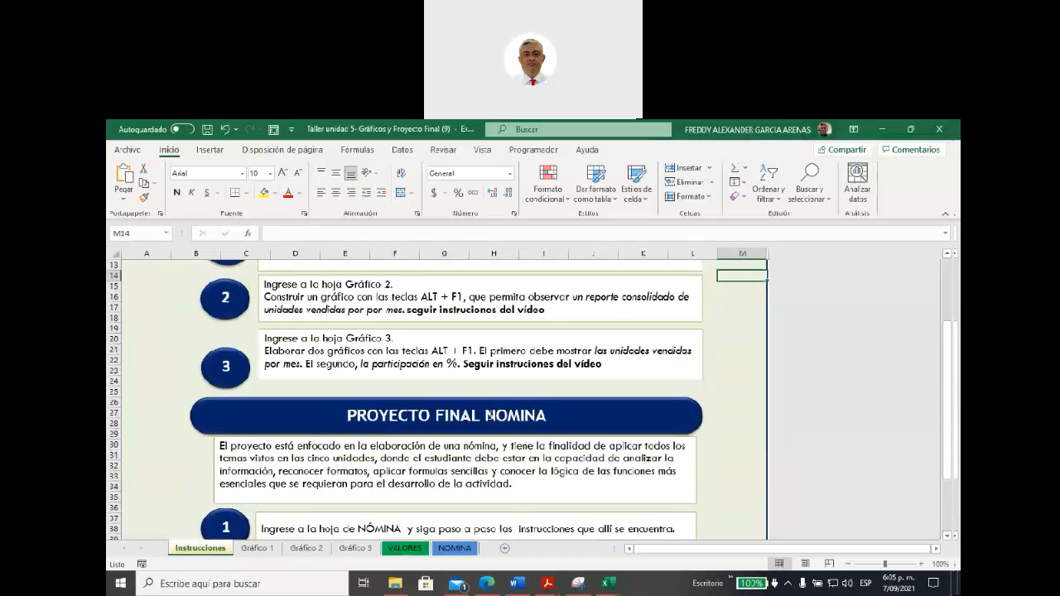
scroll(489, 414, up, 3)
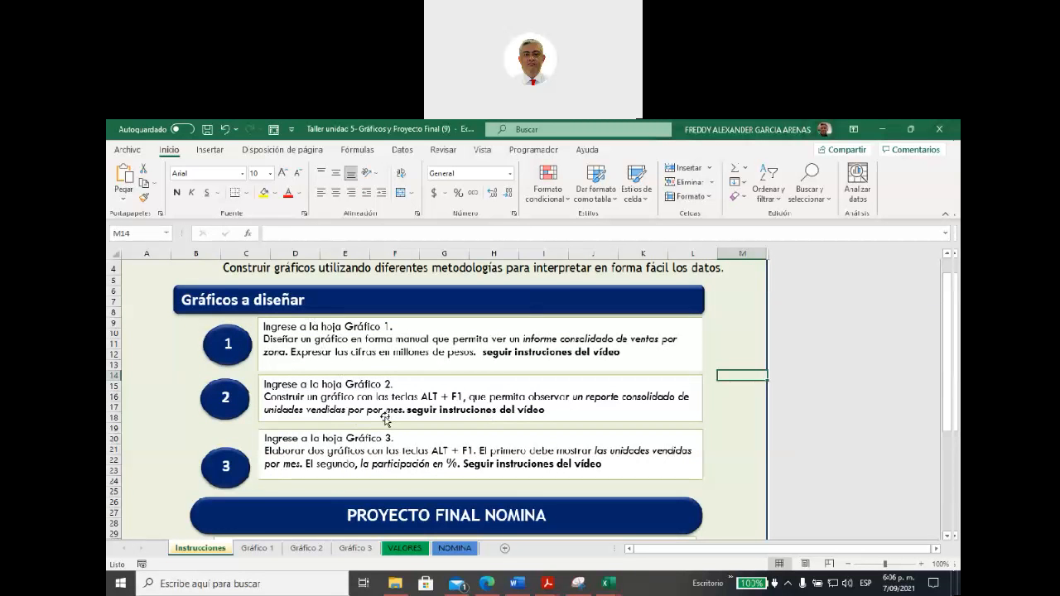
scroll(385, 420, down, 5)
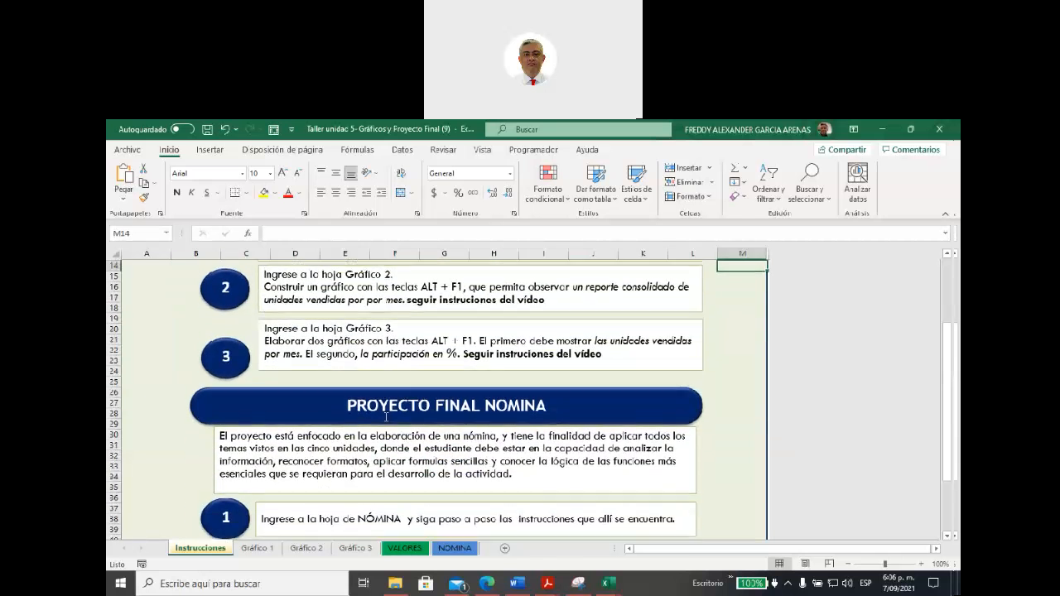
scroll(382, 439, down, 2)
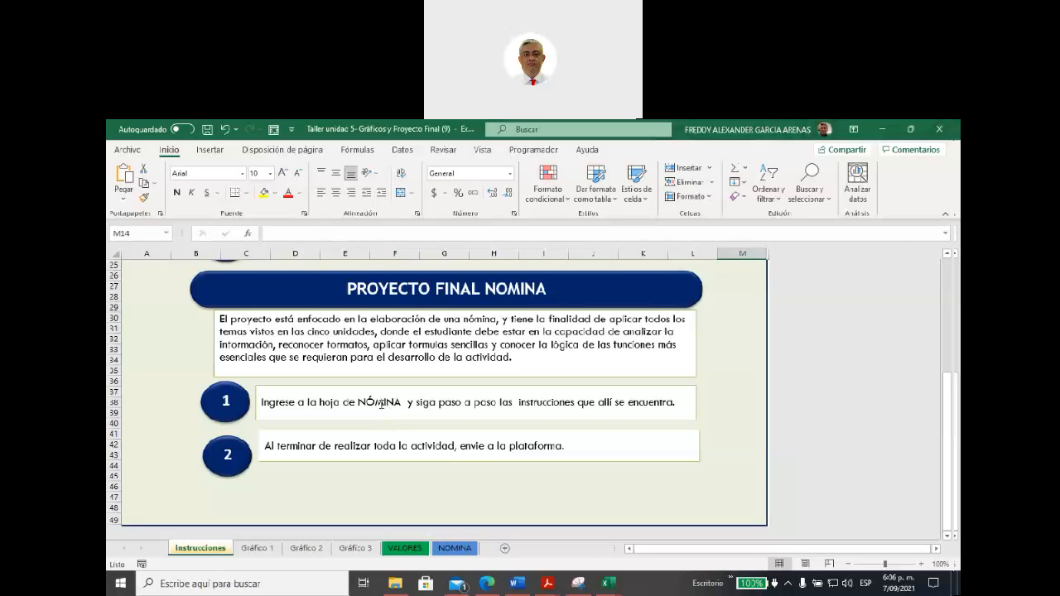
Step: Select the data table on each of the Gráfico 1, Gráfico 2 and Gráfico 3 sheets, and display the VALORES sheet
click(263, 548)
scroll(313, 455, up, 2)
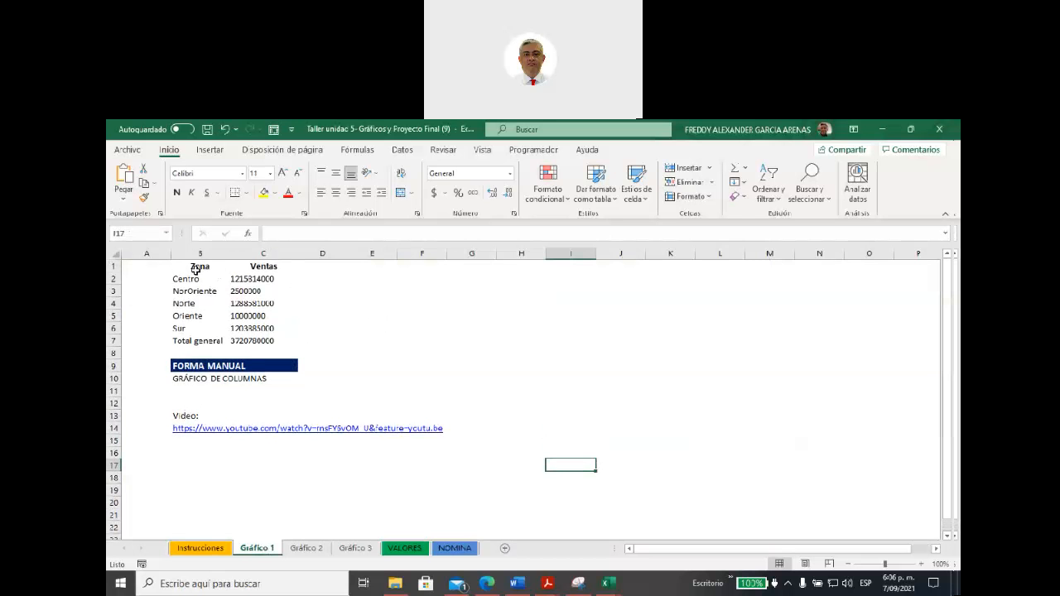
drag(193, 267, 267, 340)
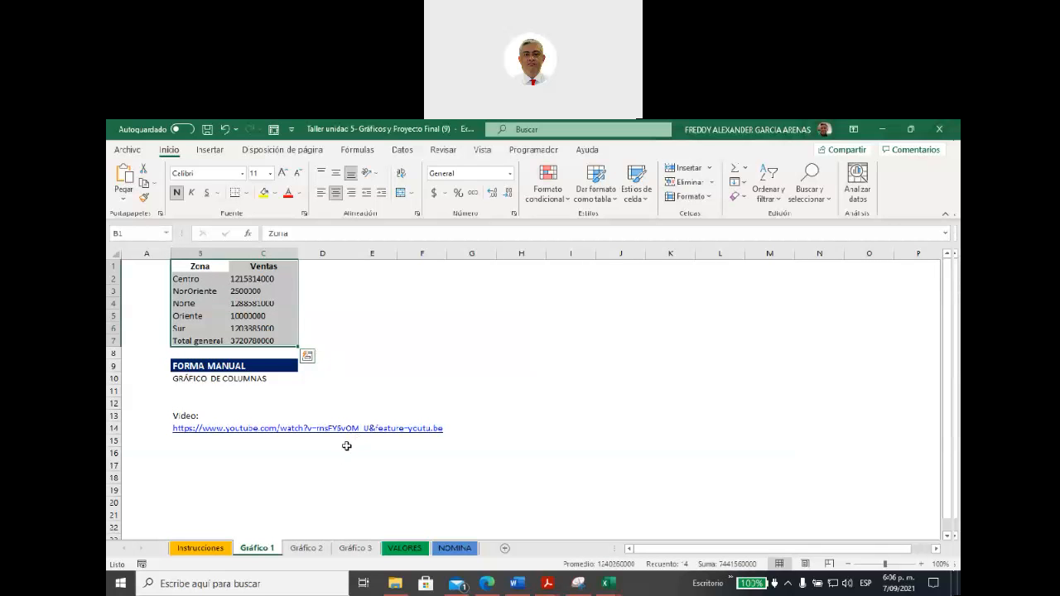
click(307, 548)
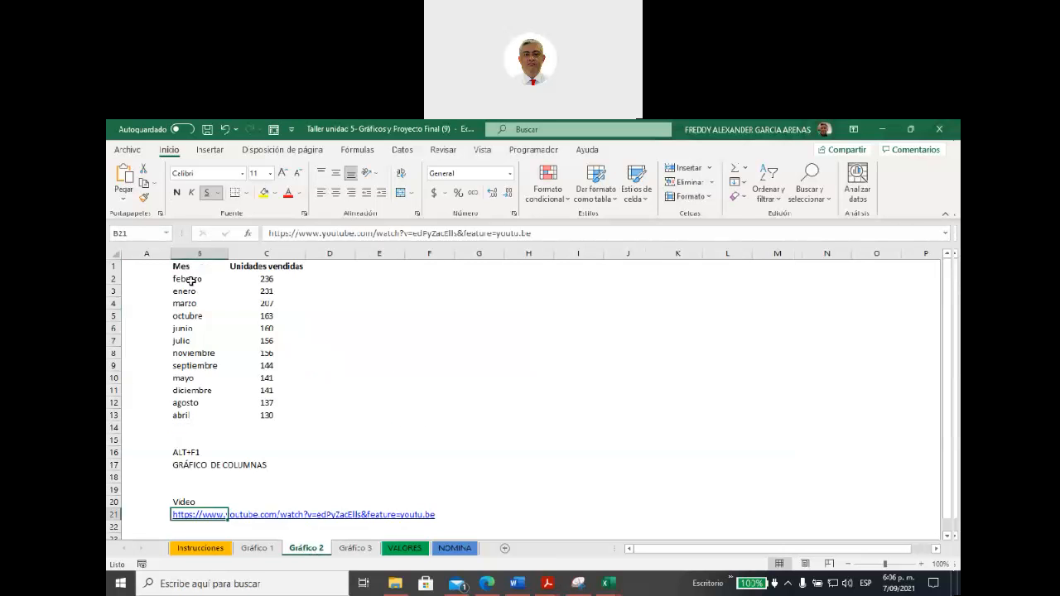
drag(189, 267, 248, 414)
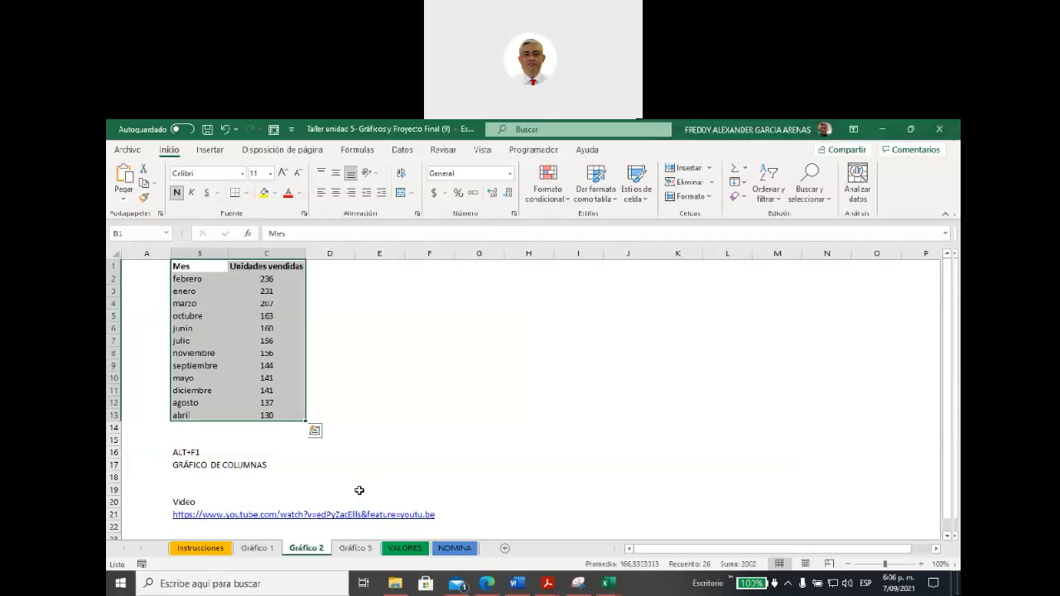
click(362, 549)
drag(176, 267, 390, 429)
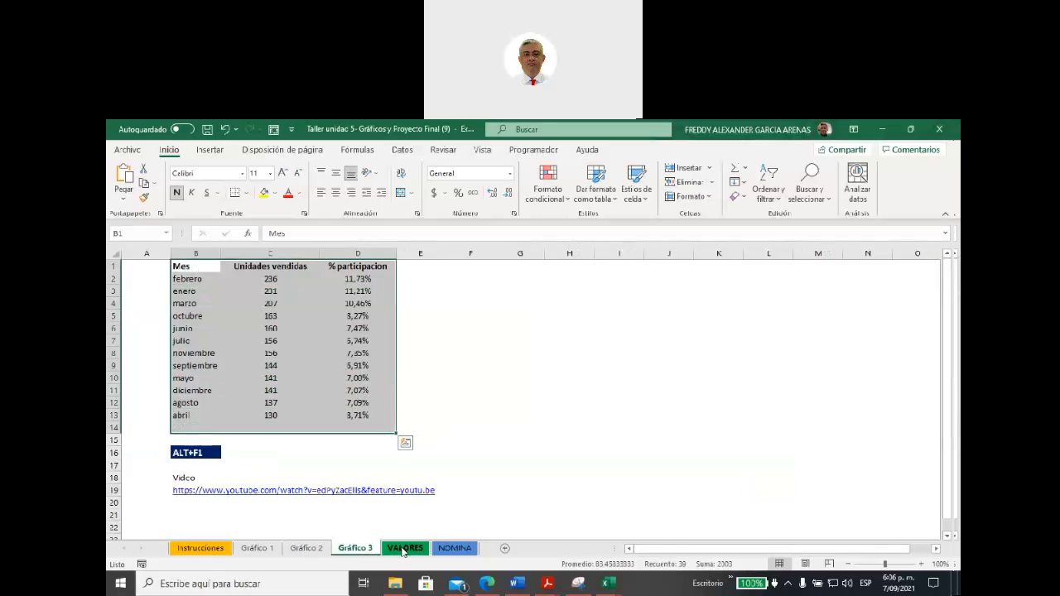
click(403, 549)
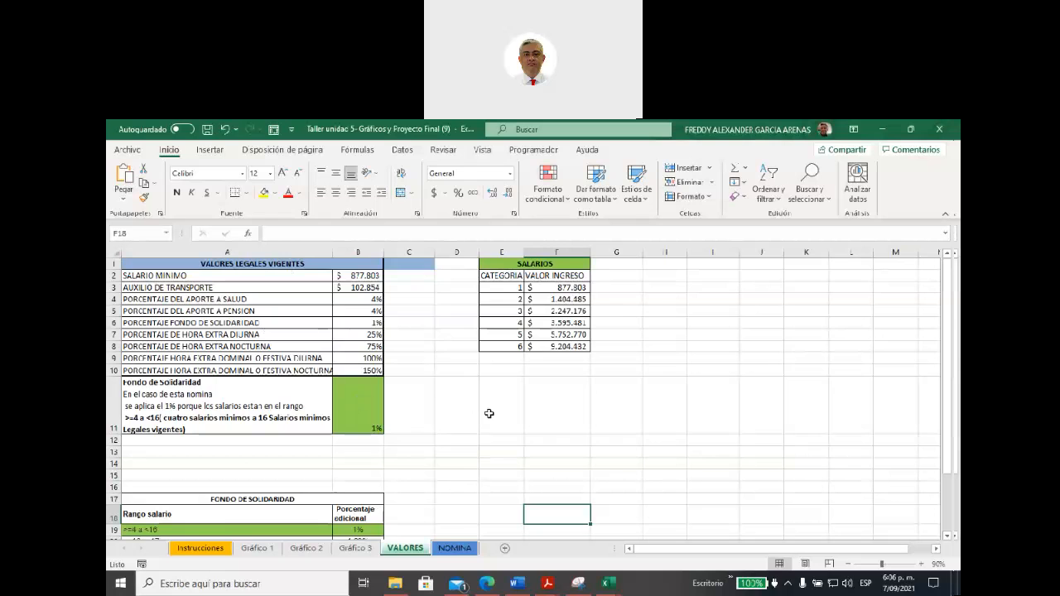
click(860, 348)
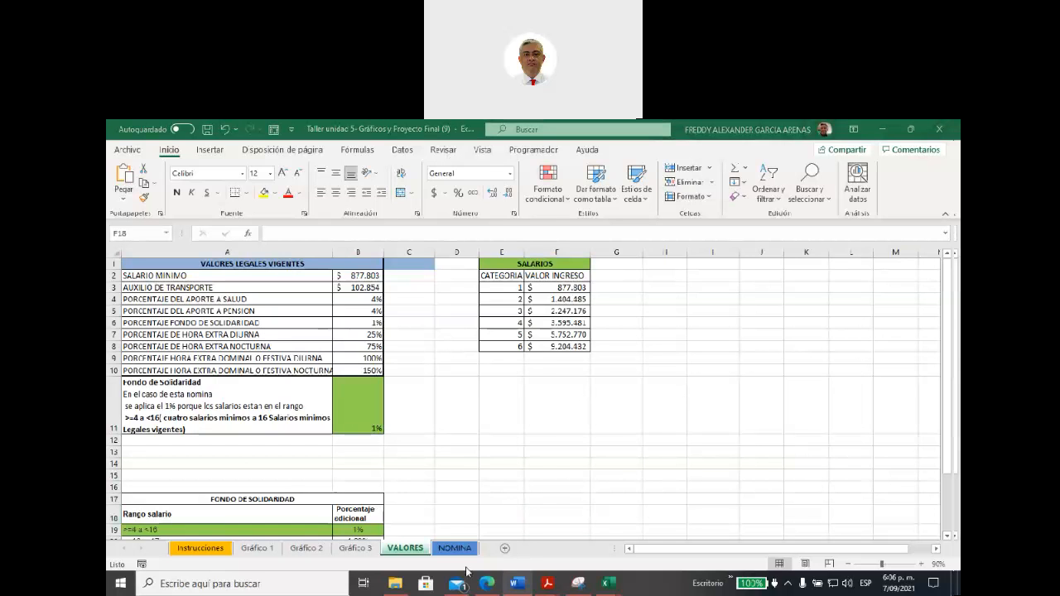
Step: Switch to Edge and return to the unit's Apropiación de saberes section to view the Actividad de entrega- Unidad 5 description
mouse_move(492, 586)
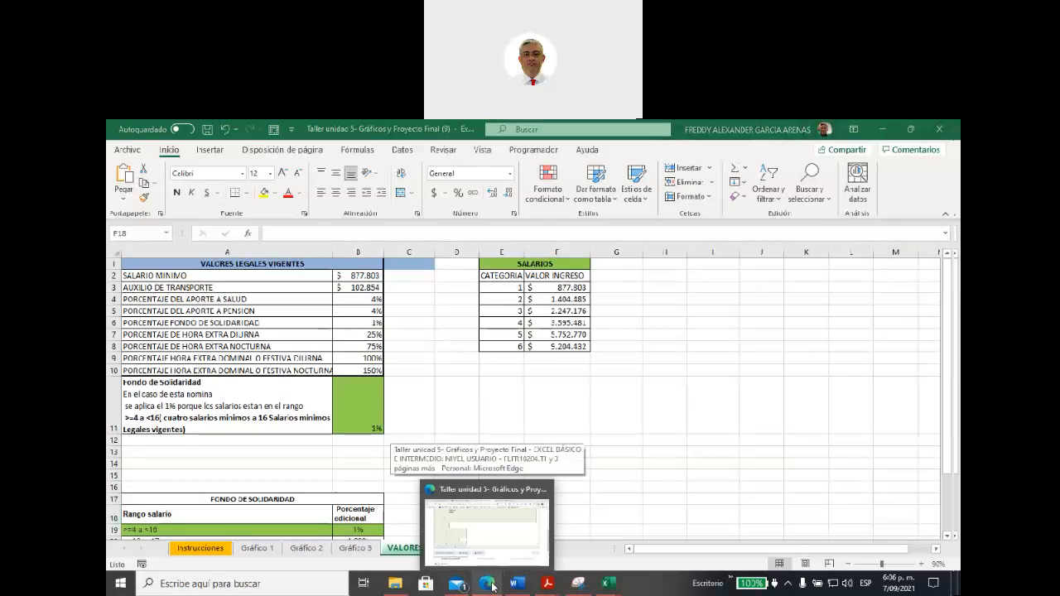
click(492, 585)
scroll(474, 361, up, 5)
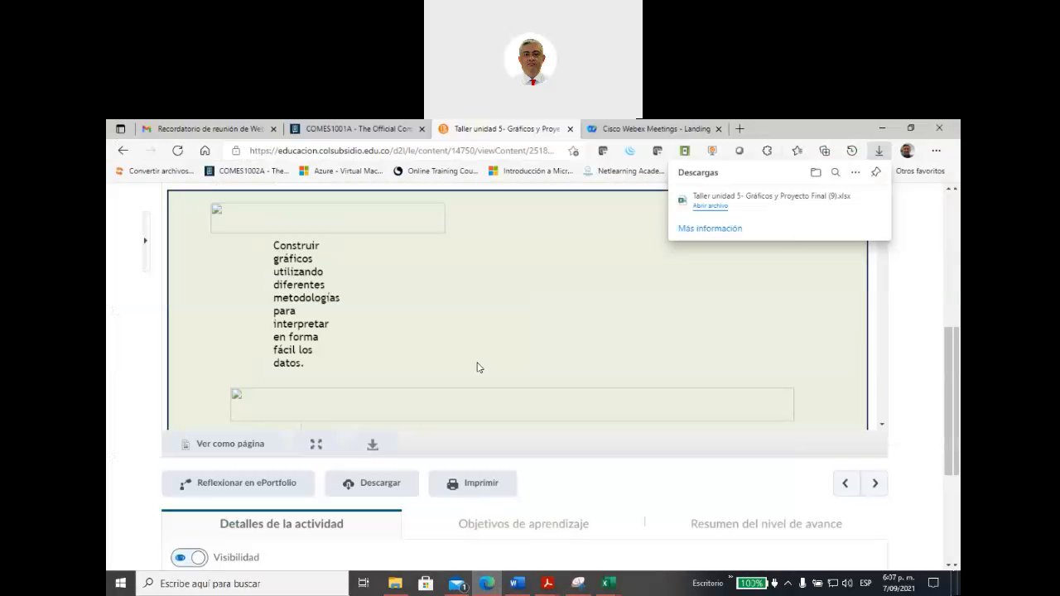
scroll(467, 259, up, 3)
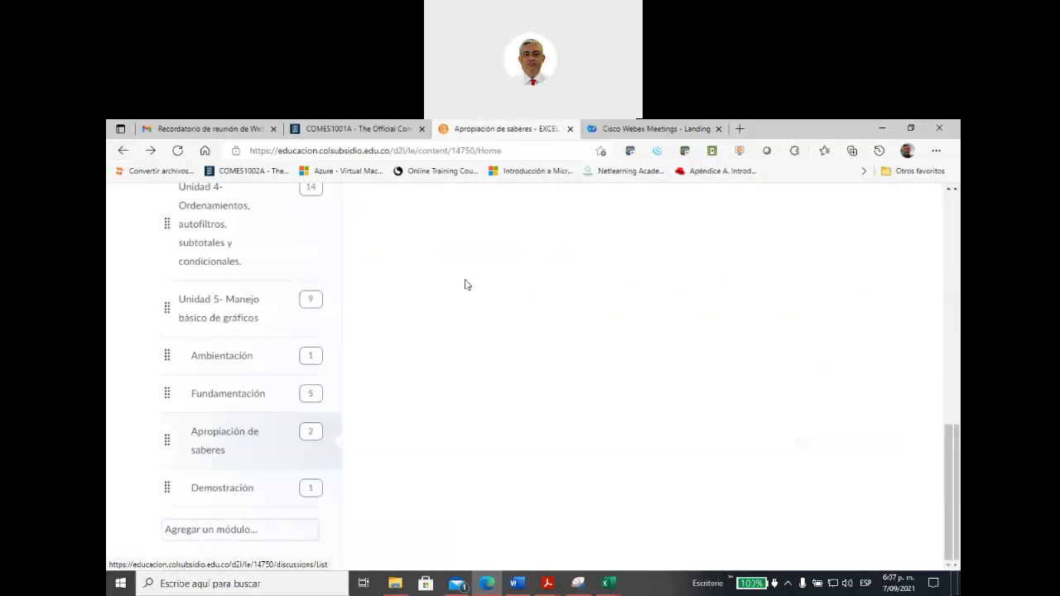
scroll(532, 313, up, 8)
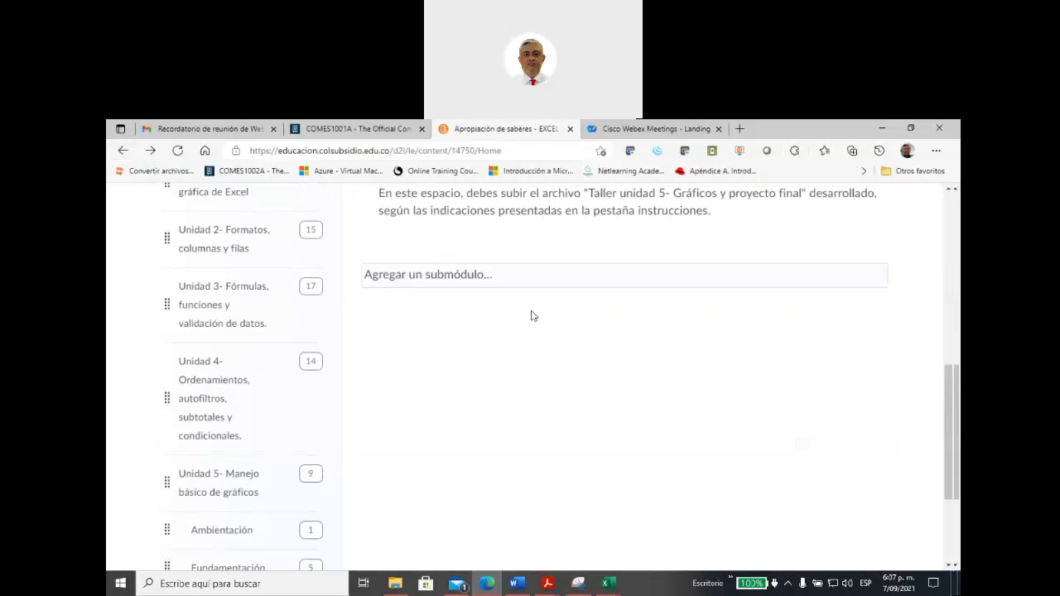
scroll(533, 315, down, 3)
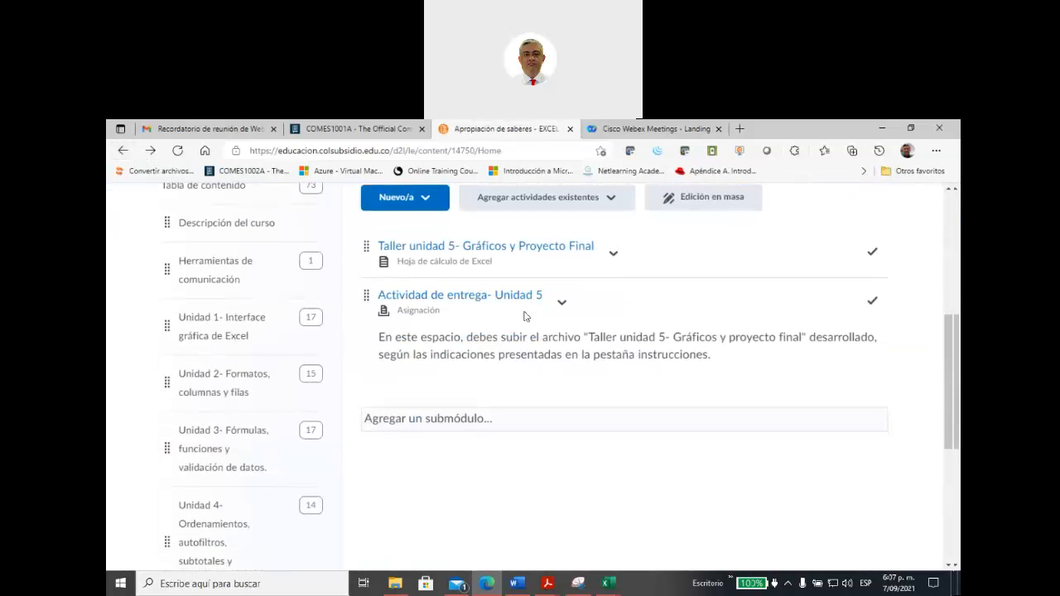
Step: Open the Fundamentación section of Unidad 5 and view its Gráficos en Excel document and chart creation video links
scroll(312, 382, down, 2)
scroll(312, 382, down, 2)
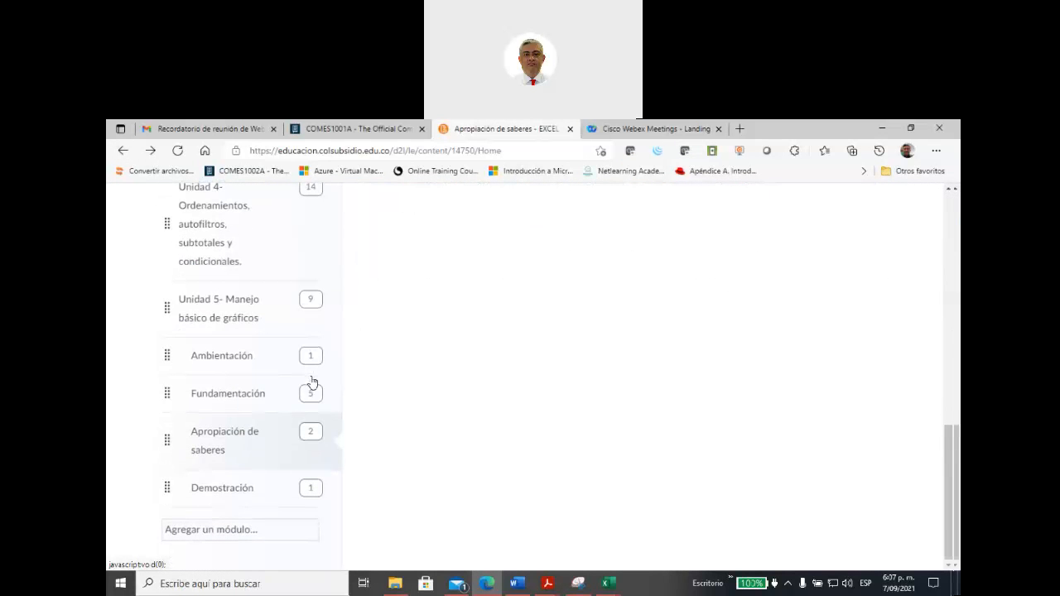
click(242, 392)
scroll(535, 331, up, 3)
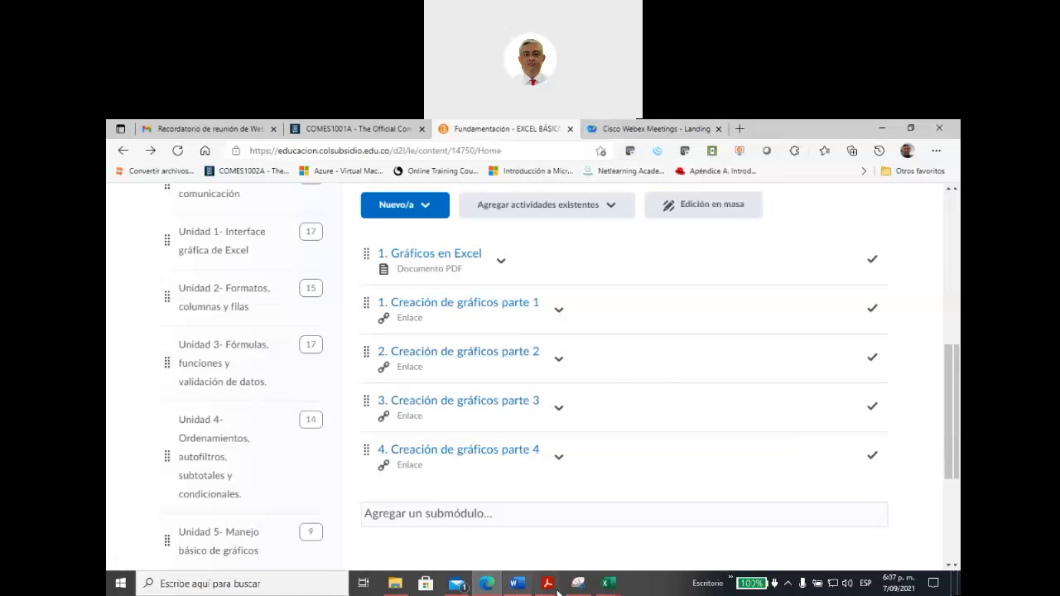
Step: Switch back to the Taller unidad 5 workbook in Excel
click(608, 583)
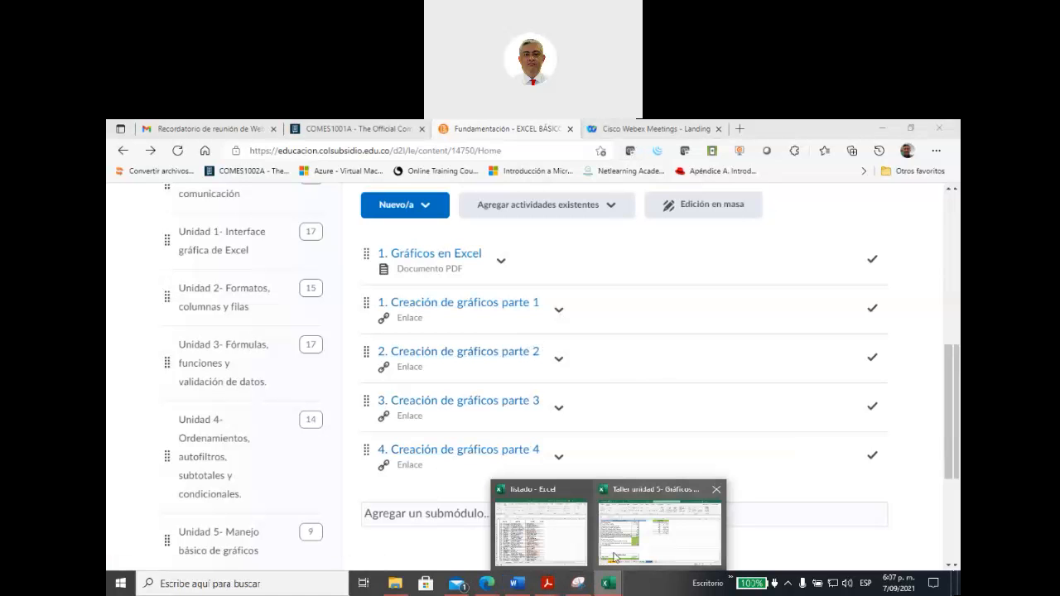
click(666, 553)
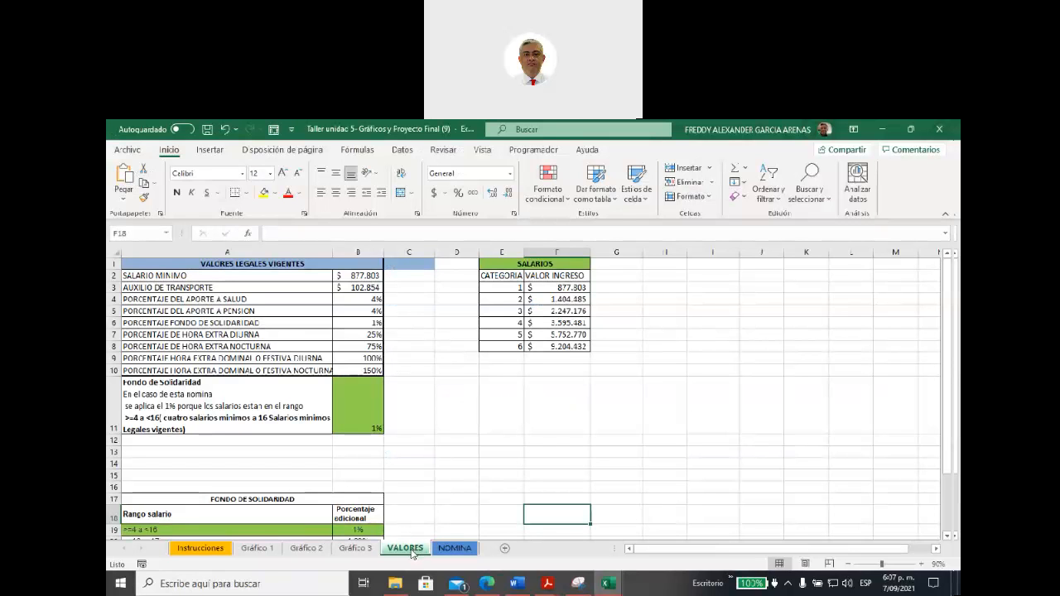
Step: Select the VALORES LEGALES VIGENTES, FONDO DE SOLIDARIDAD and SALARIOS tables in turn on the VALORES sheet to review them
click(174, 269)
drag(175, 269, 360, 427)
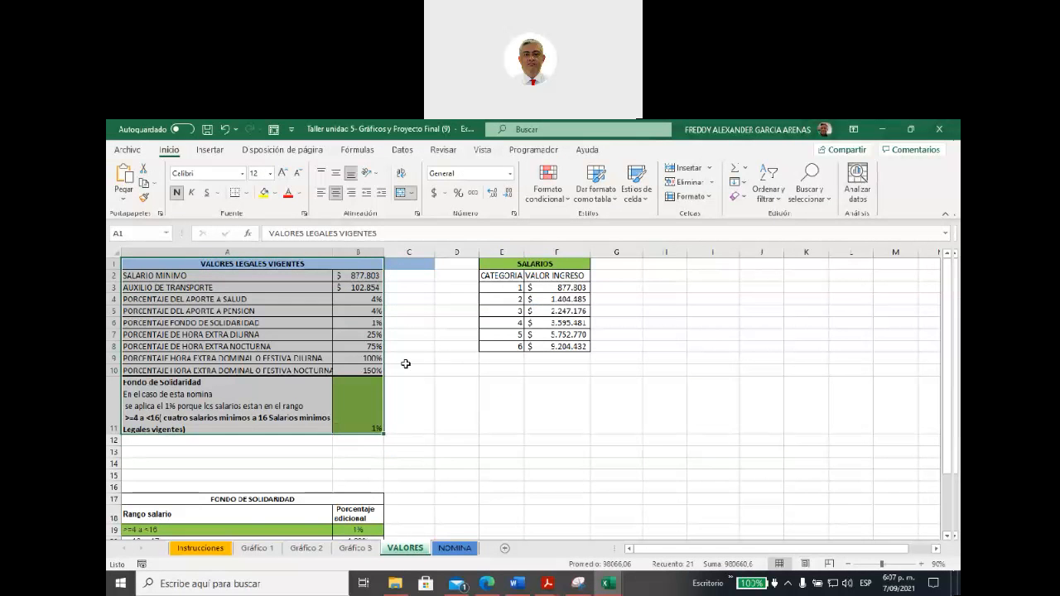
scroll(390, 431, down, 3)
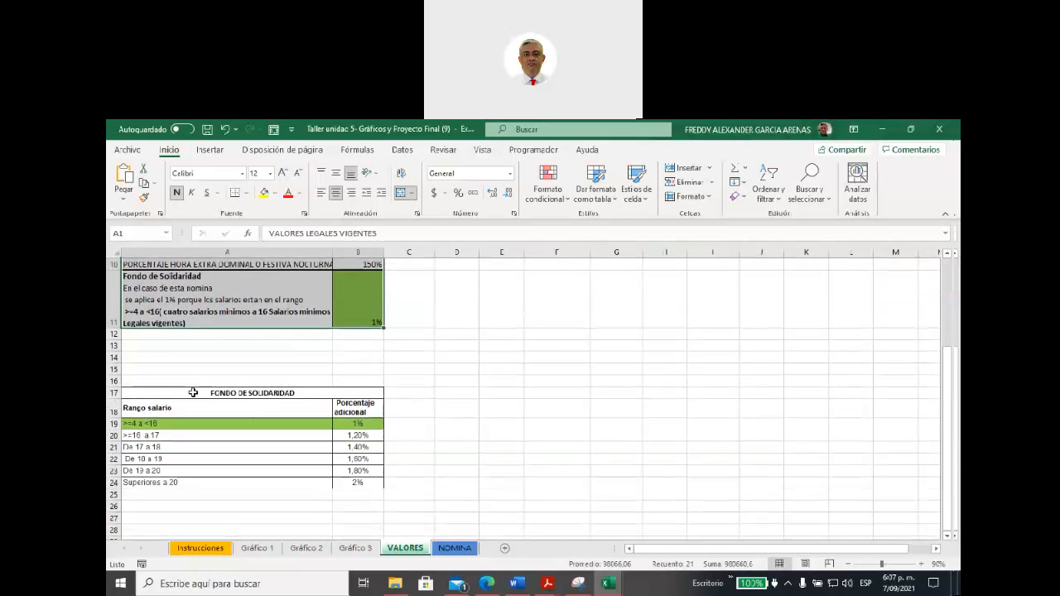
drag(193, 391, 268, 474)
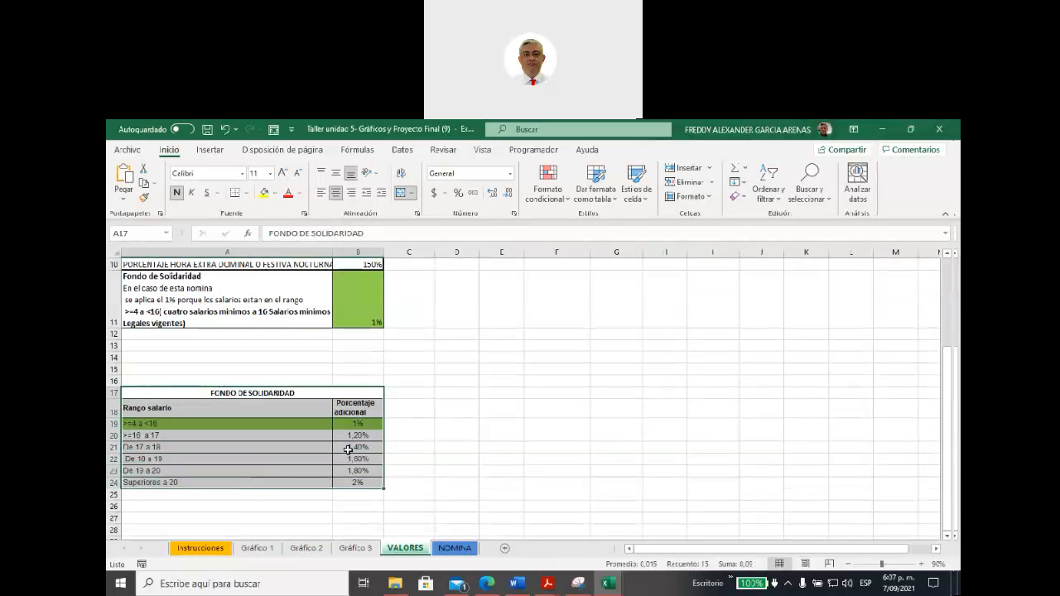
click(472, 457)
scroll(473, 454, up, 3)
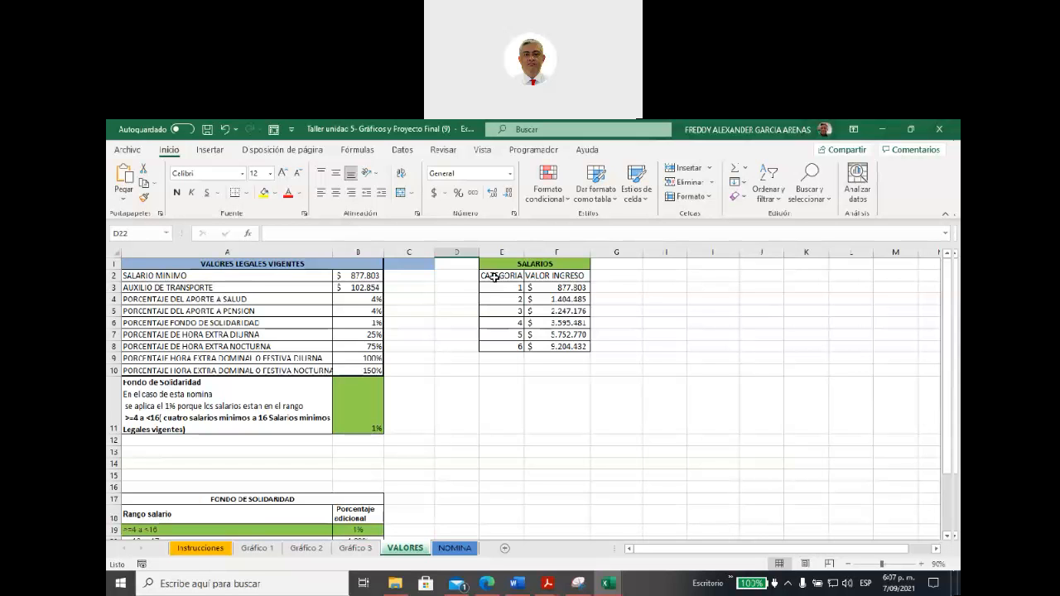
drag(490, 277, 547, 345)
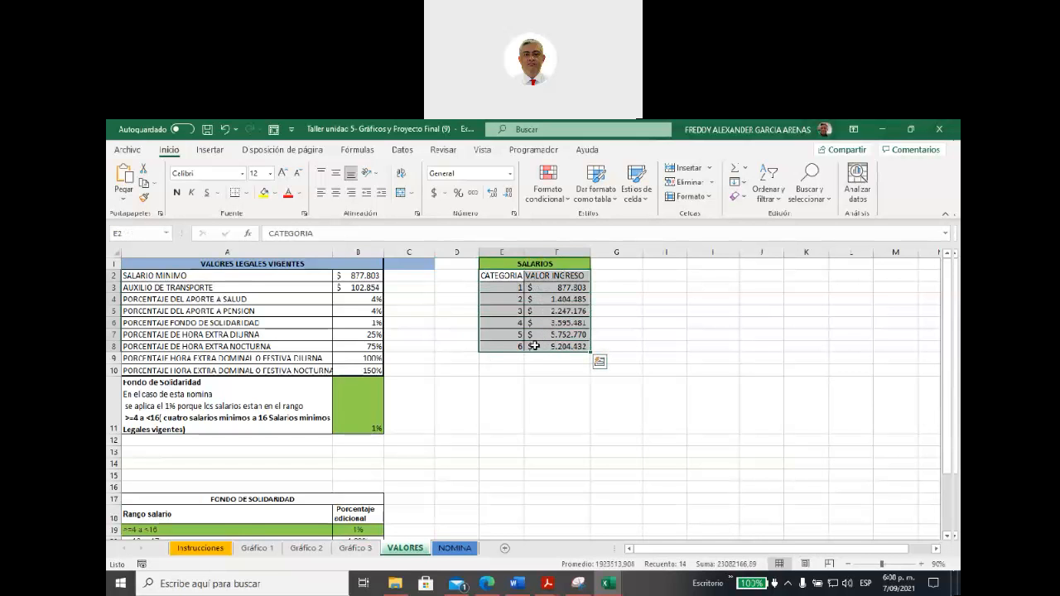
click(471, 385)
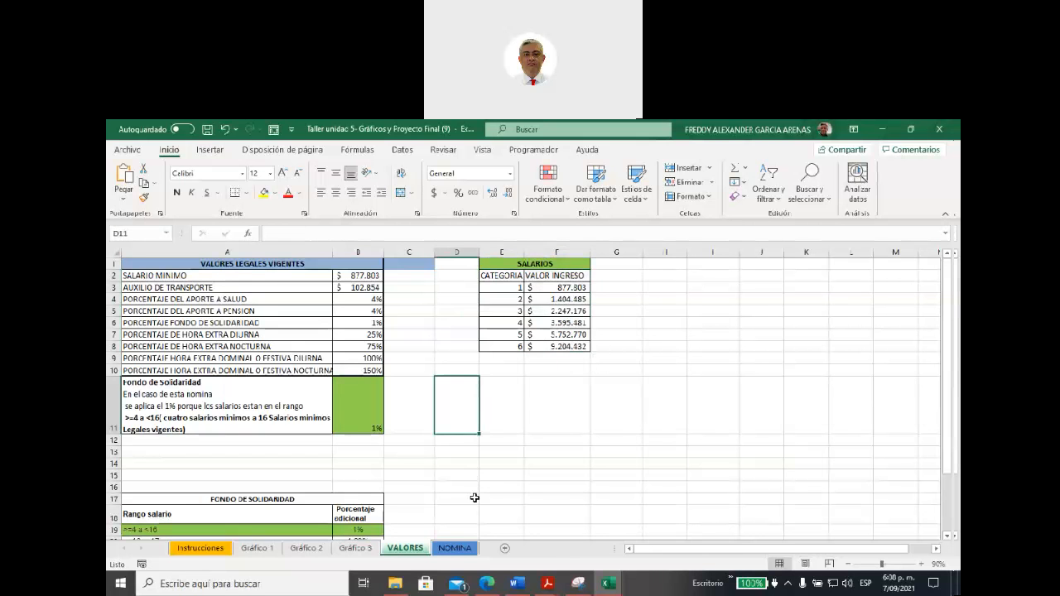
Step: Open the NOMINA sheet and keep the note on the SALARIO header permanently displayed
click(453, 549)
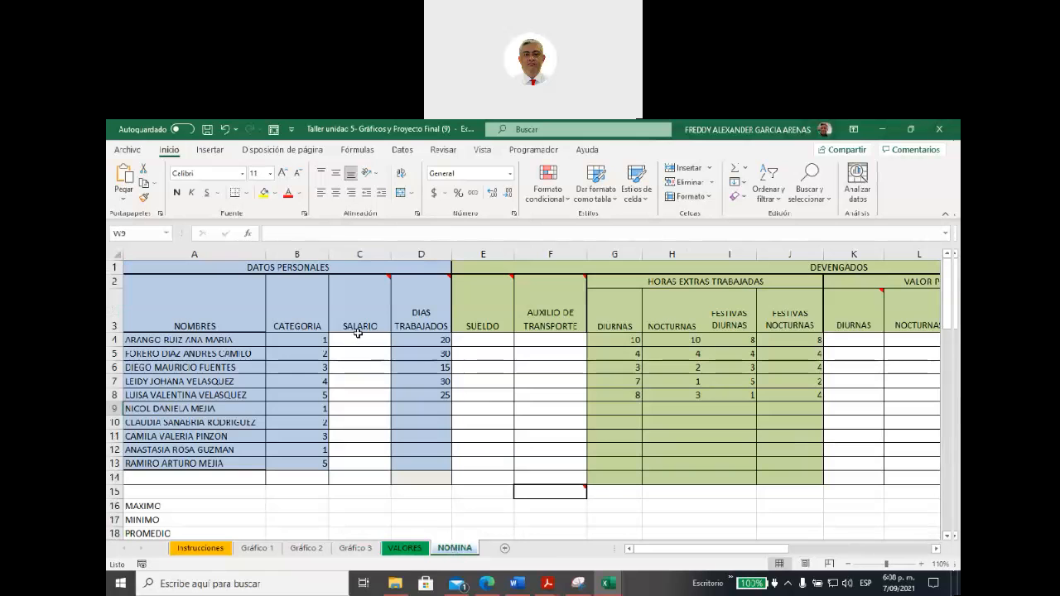
click(357, 341)
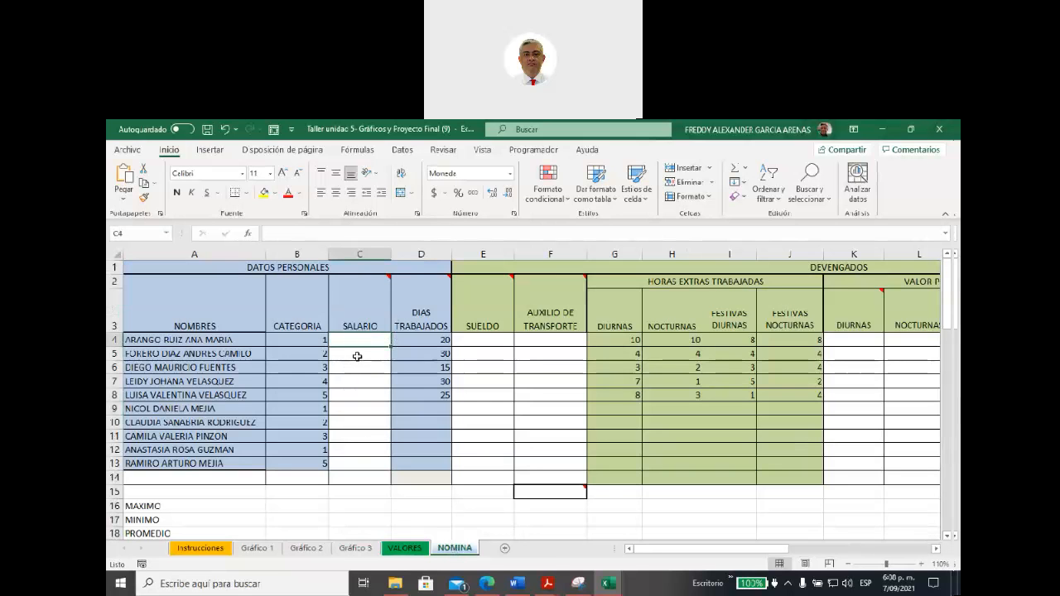
mouse_move(366, 305)
click(358, 303)
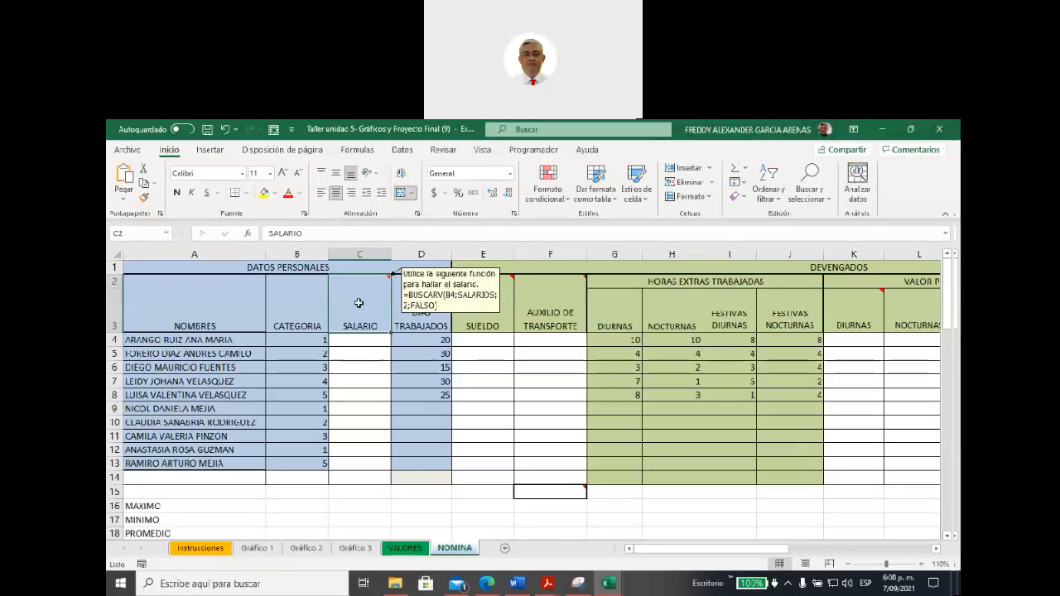
right_click(359, 305)
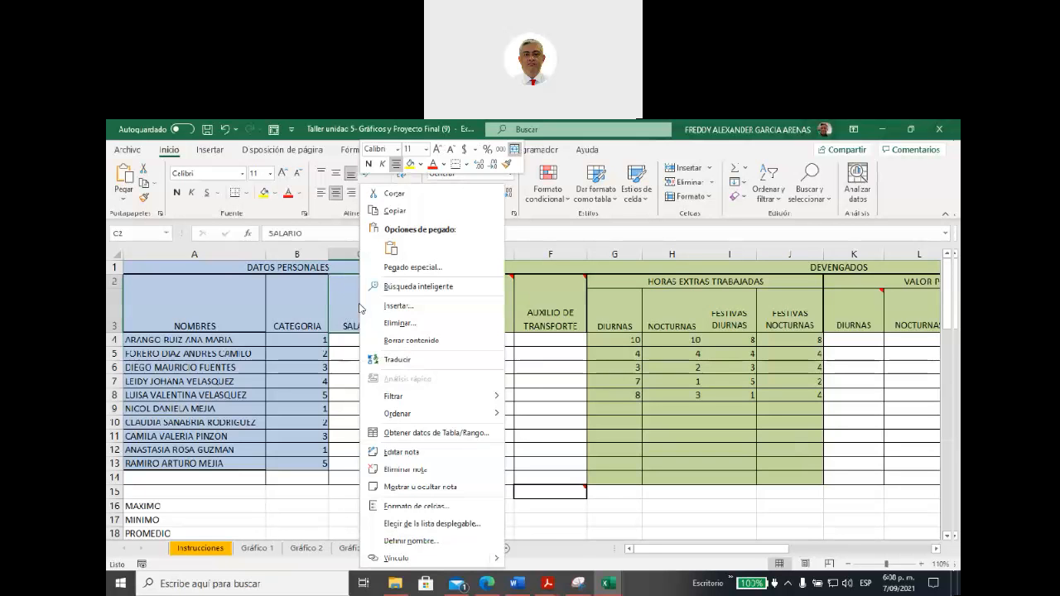
click(453, 488)
click(363, 379)
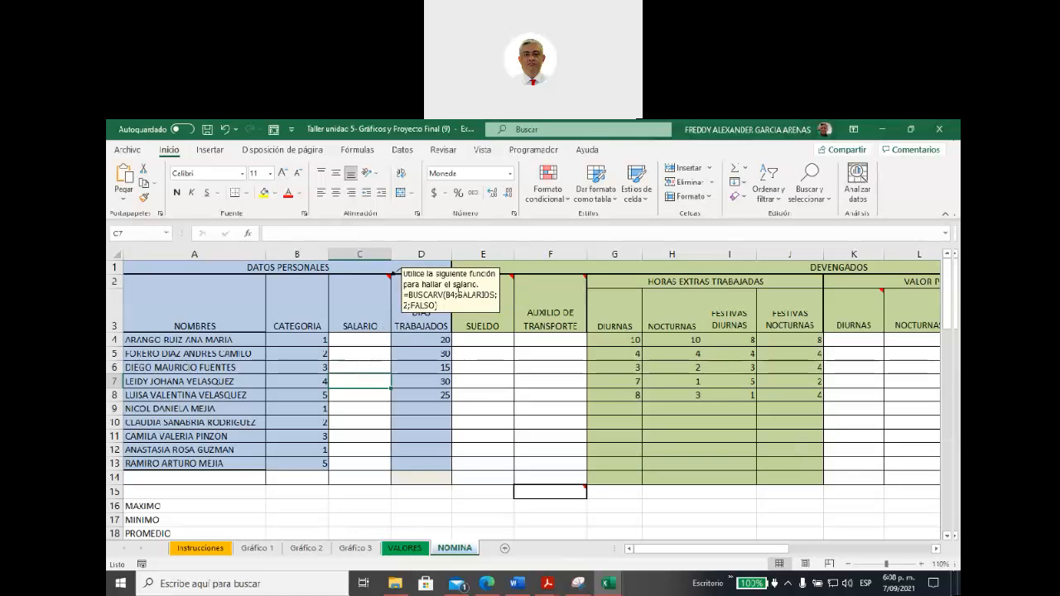
Step: Highlight the SALARIOS range name in the BUSCARV formula inside the SALARIO header's note
click(458, 291)
drag(457, 286, 495, 286)
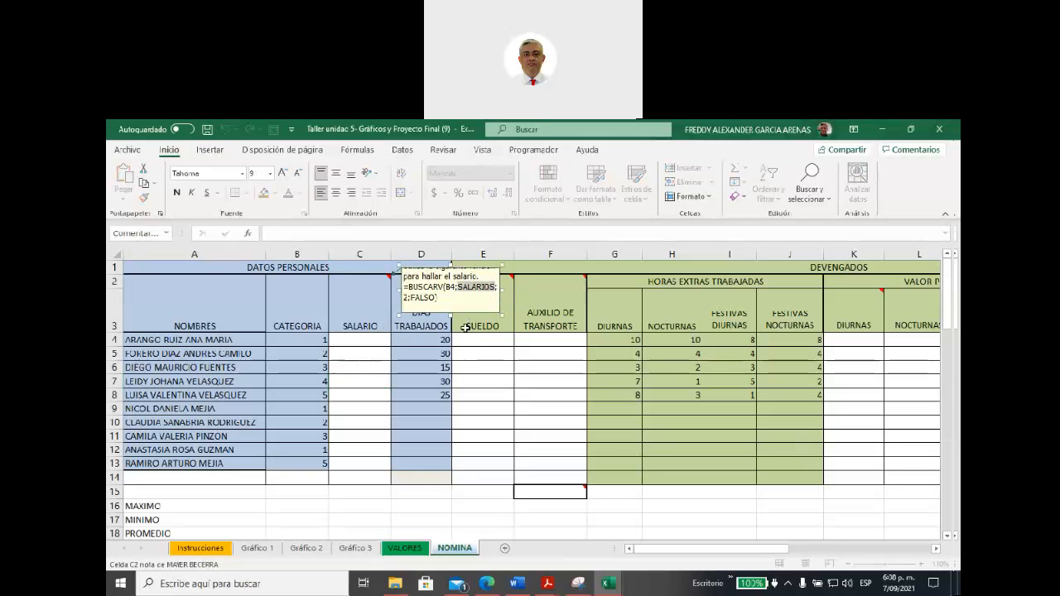
click(370, 394)
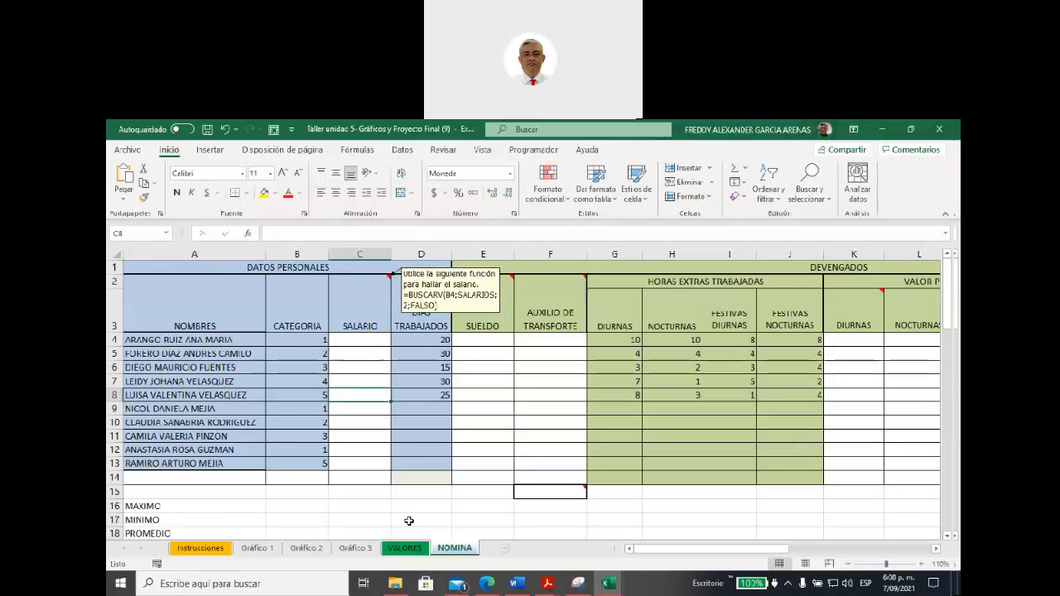
Step: Return to the VALORES sheet and select the salary table E2:F8 and its SALARIOS title to examine the lookup range
click(405, 548)
drag(490, 279, 539, 344)
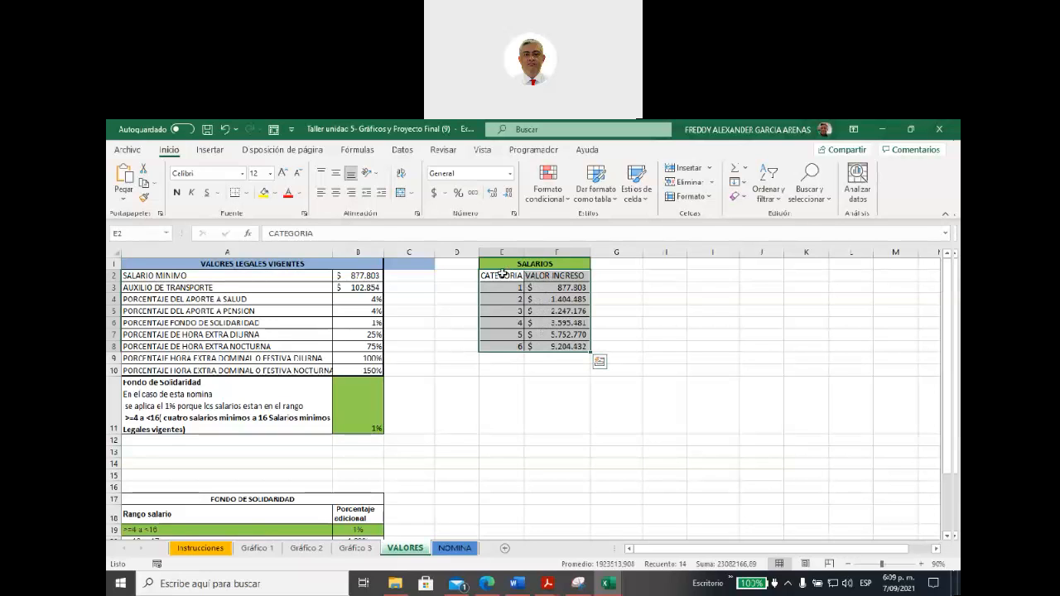
click(132, 233)
click(455, 325)
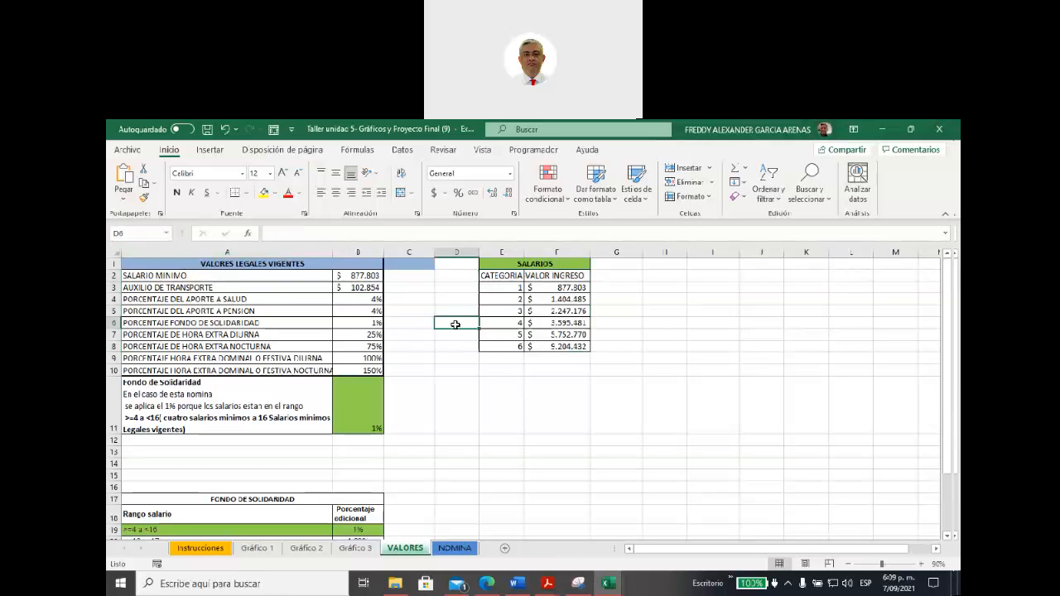
click(524, 265)
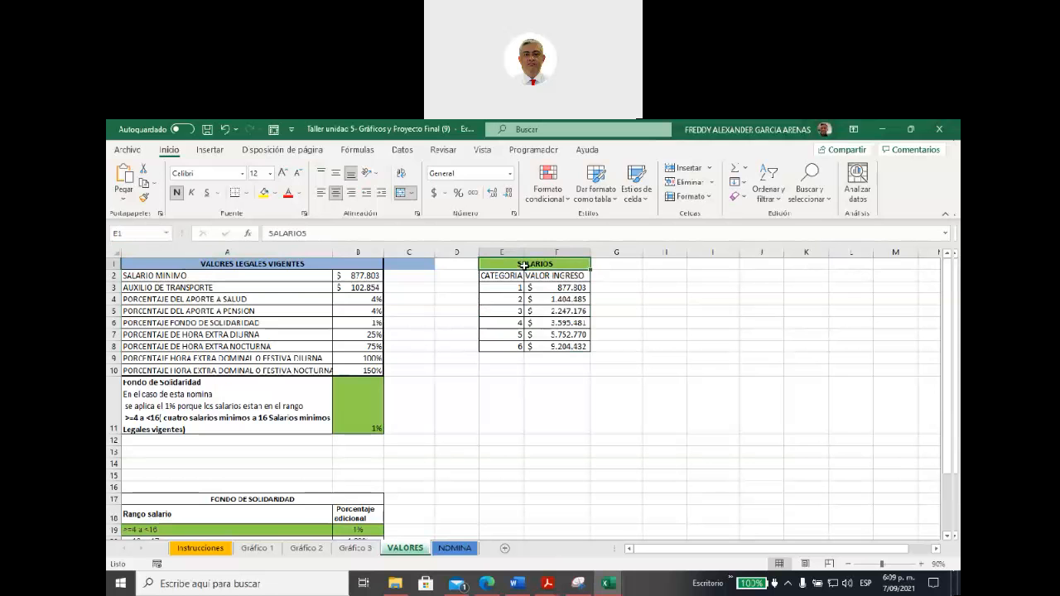
drag(502, 276, 539, 350)
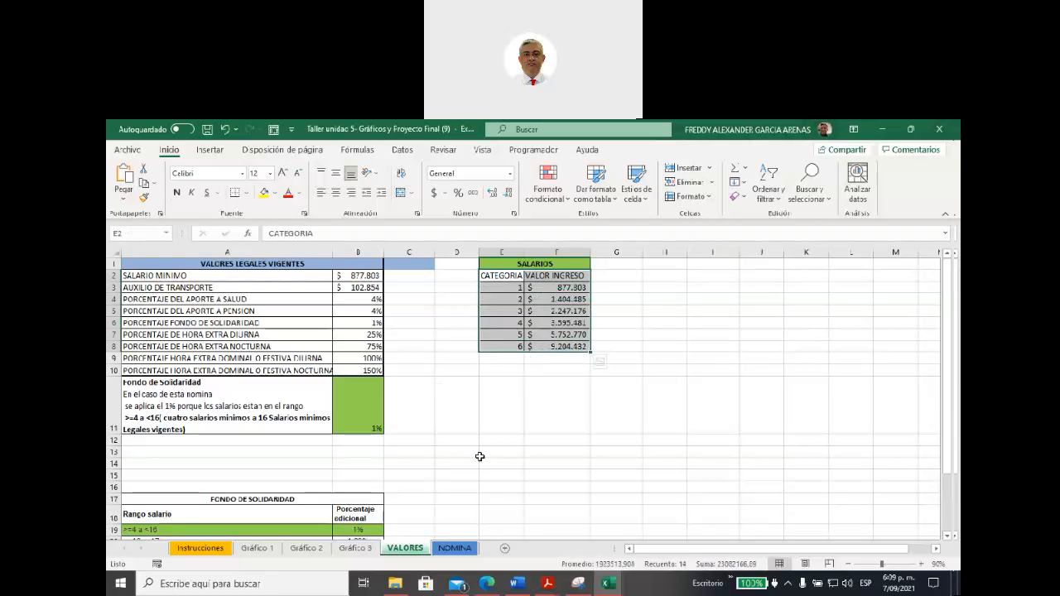
Step: Go back to the NOMINA sheet and hide the note on the SALARIO header
click(455, 547)
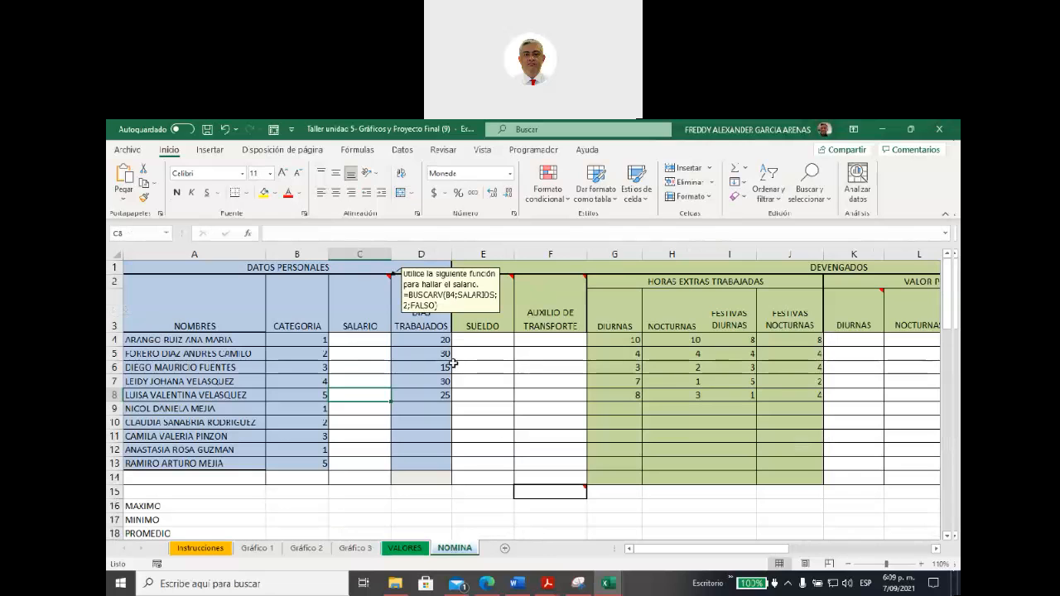
click(361, 340)
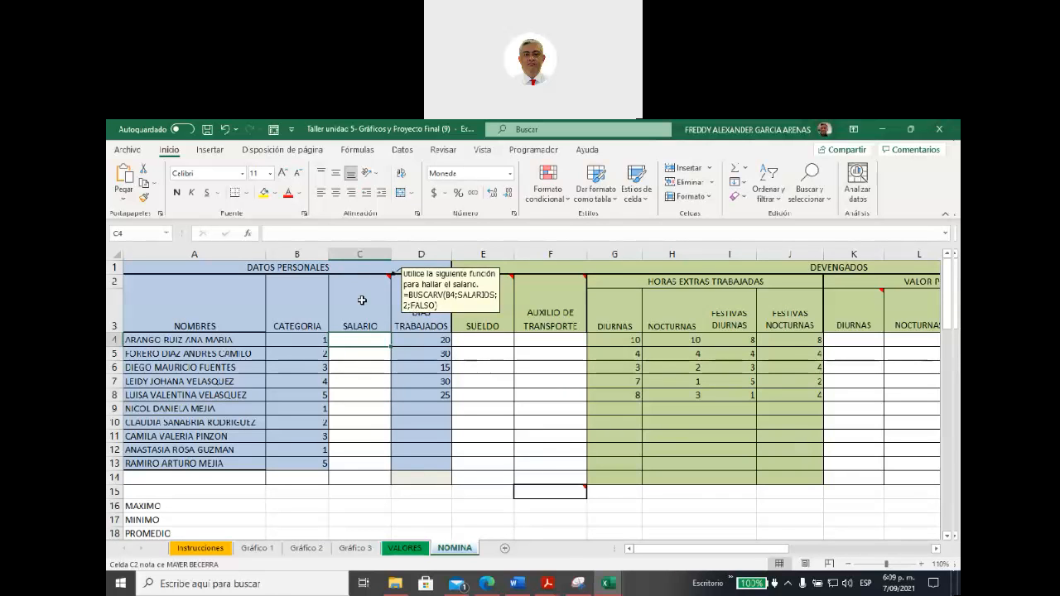
click(361, 300)
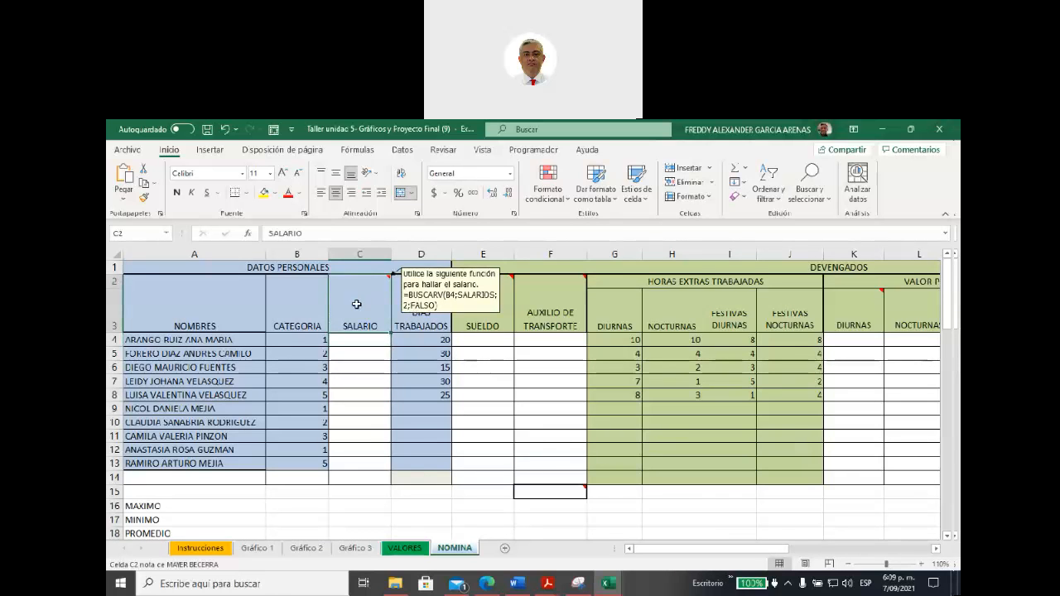
right_click(356, 305)
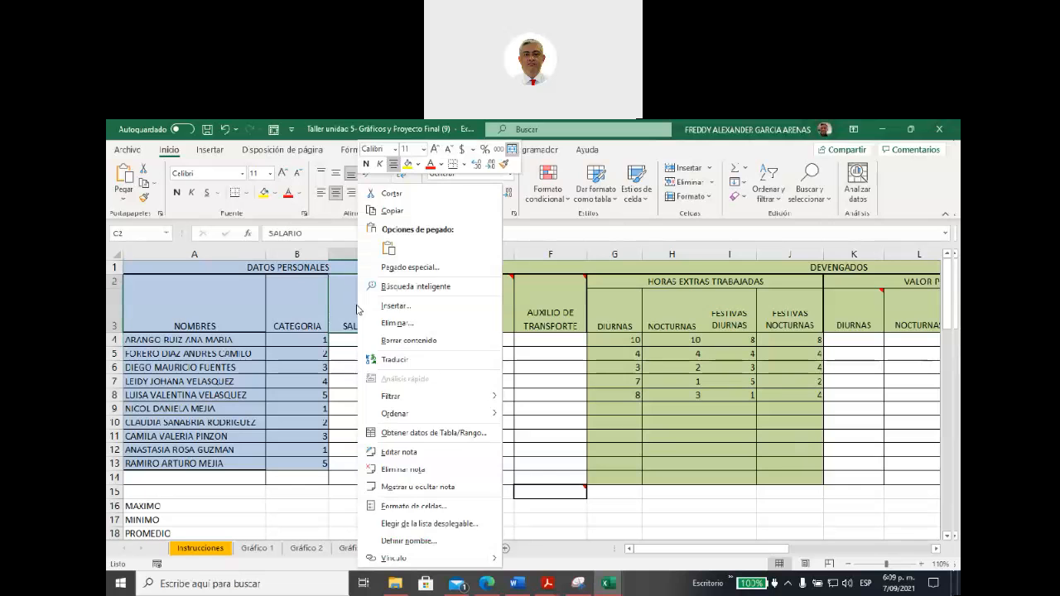
click(422, 496)
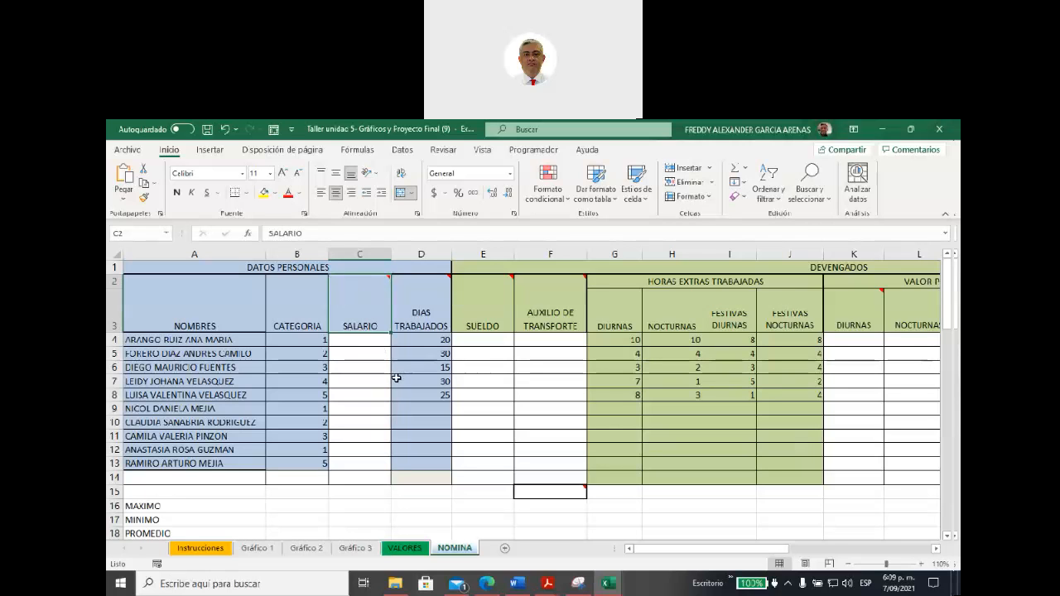
Step: Read the data validation note on the DIAS TRABAJADOS header and select the cells D4:D13 it refers to
mouse_move(360, 311)
mouse_move(405, 299)
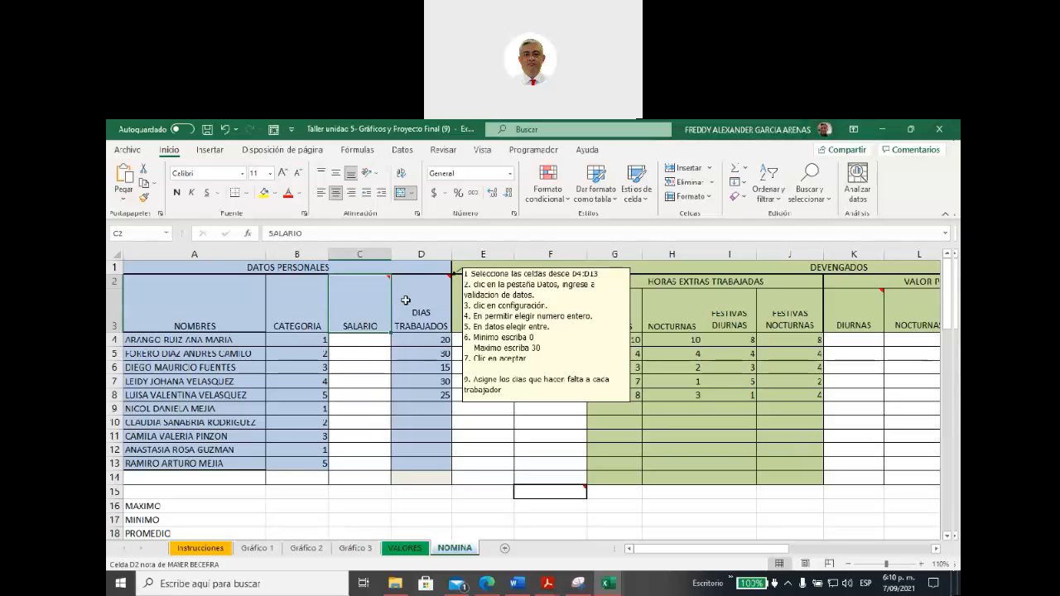
click(410, 339)
drag(411, 354, 423, 461)
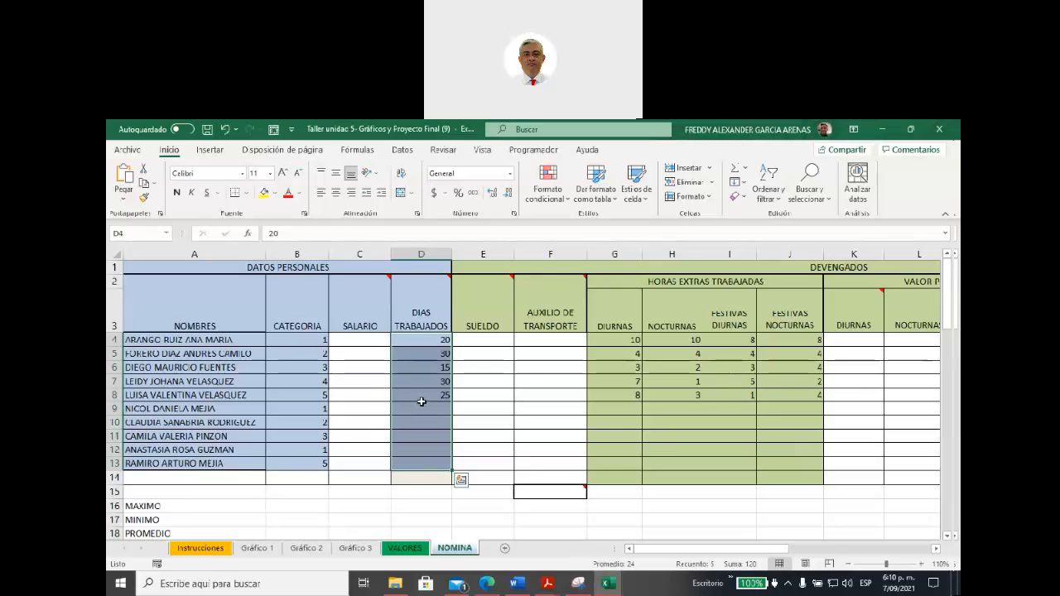
click(422, 319)
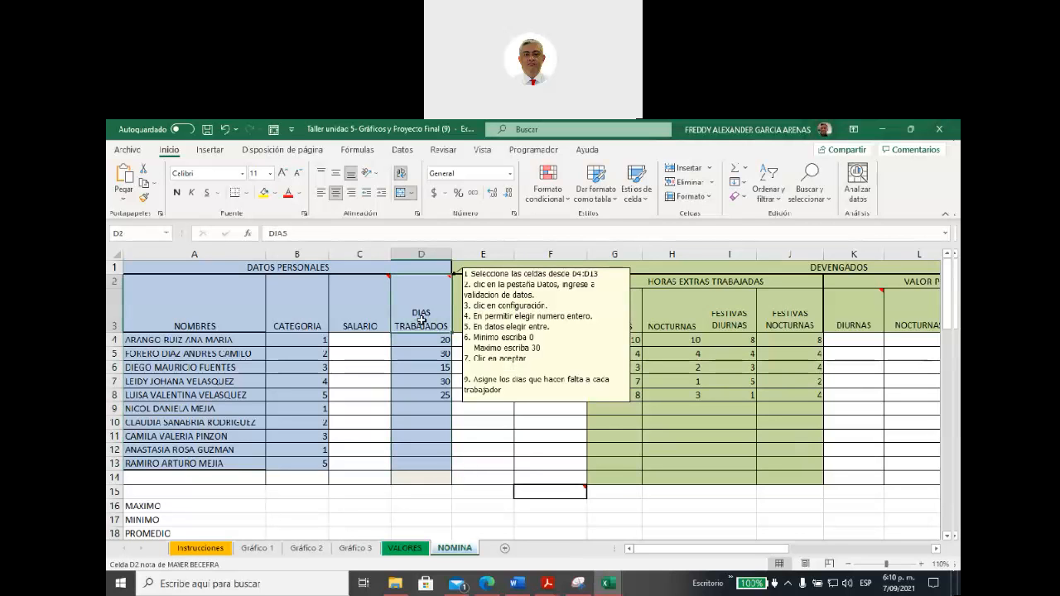
click(425, 353)
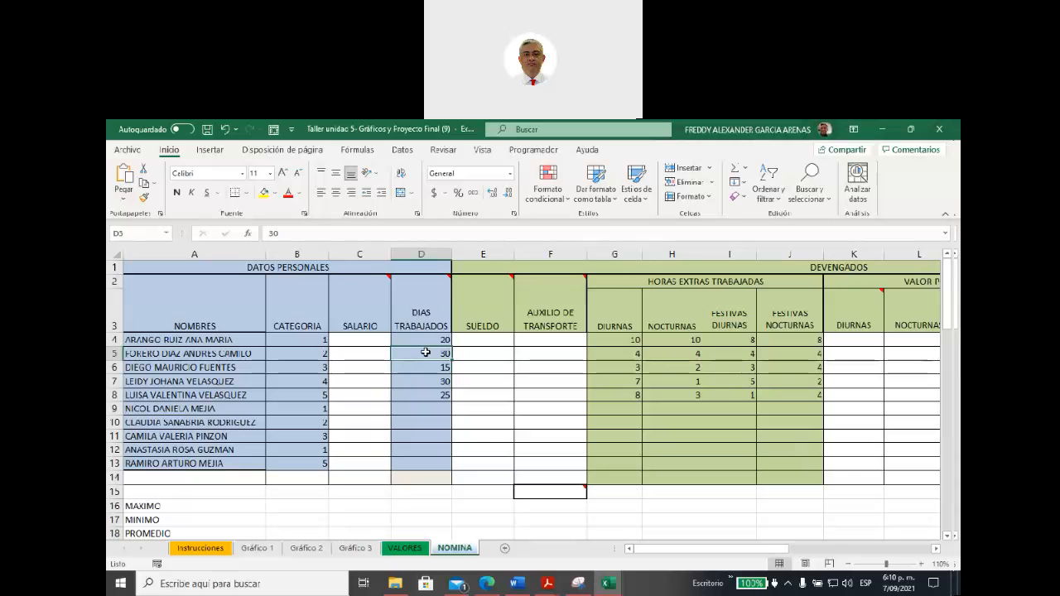
drag(421, 338, 433, 464)
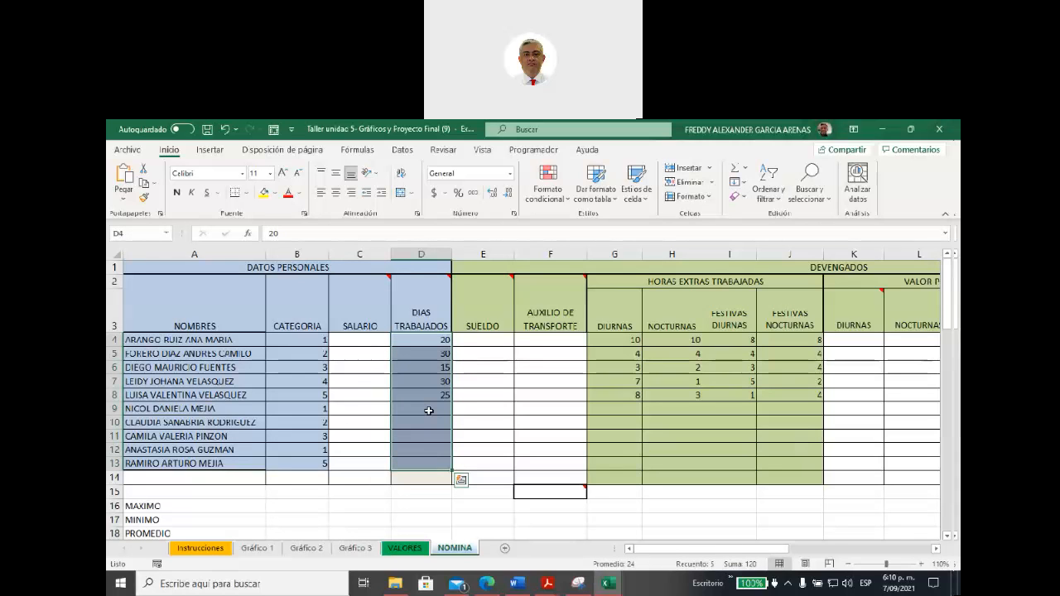
Step: Select the filled cells D4:D8 and the empty cells D9:D13 of DIAS TRABAJADOS in turn, and the SALARIO cells C4:C13
drag(417, 340, 420, 398)
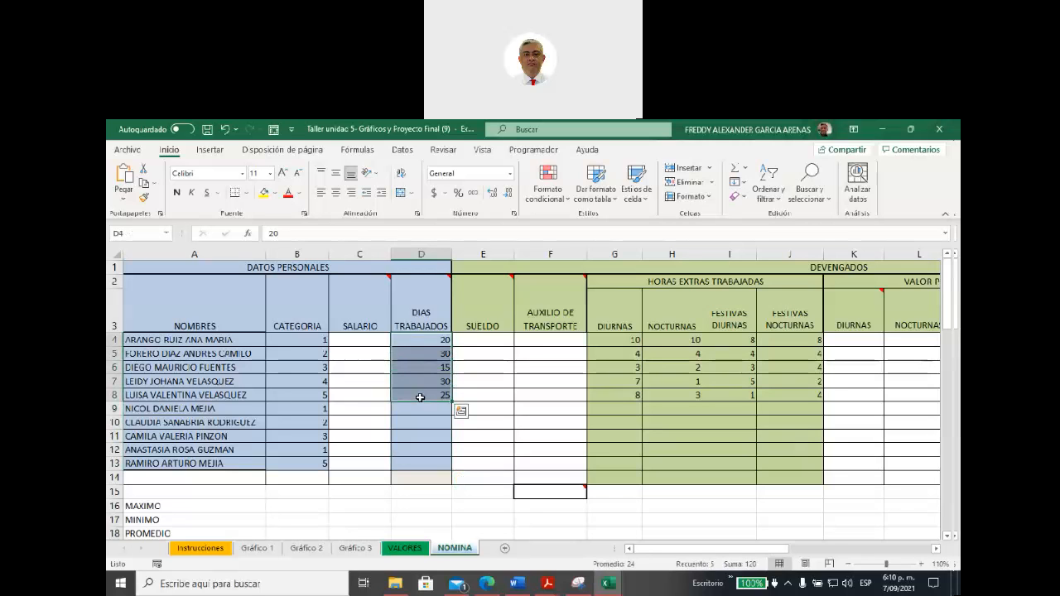
drag(421, 409, 427, 462)
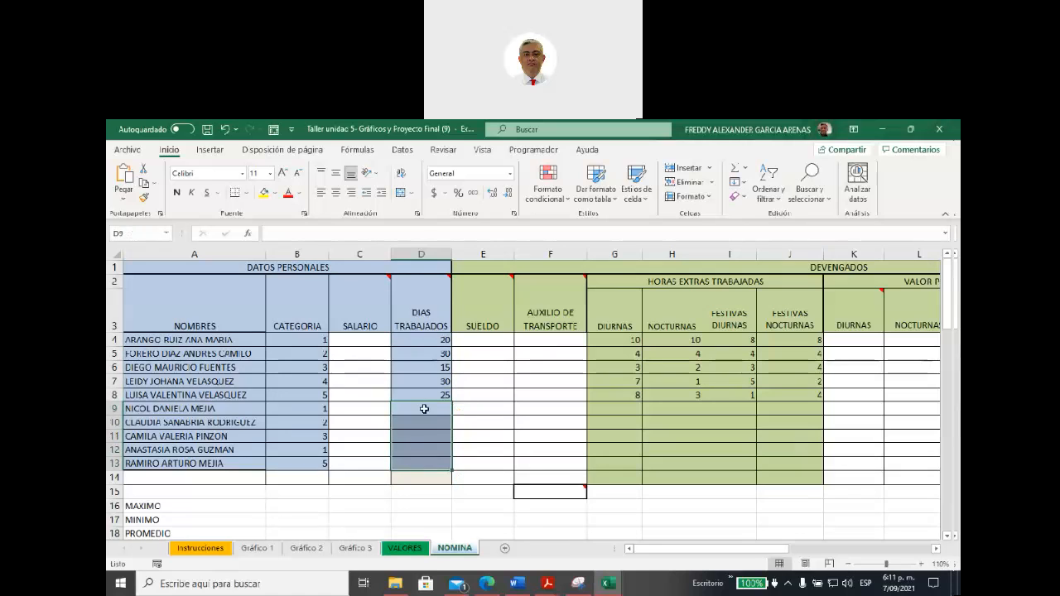
click(426, 337)
drag(427, 337, 425, 395)
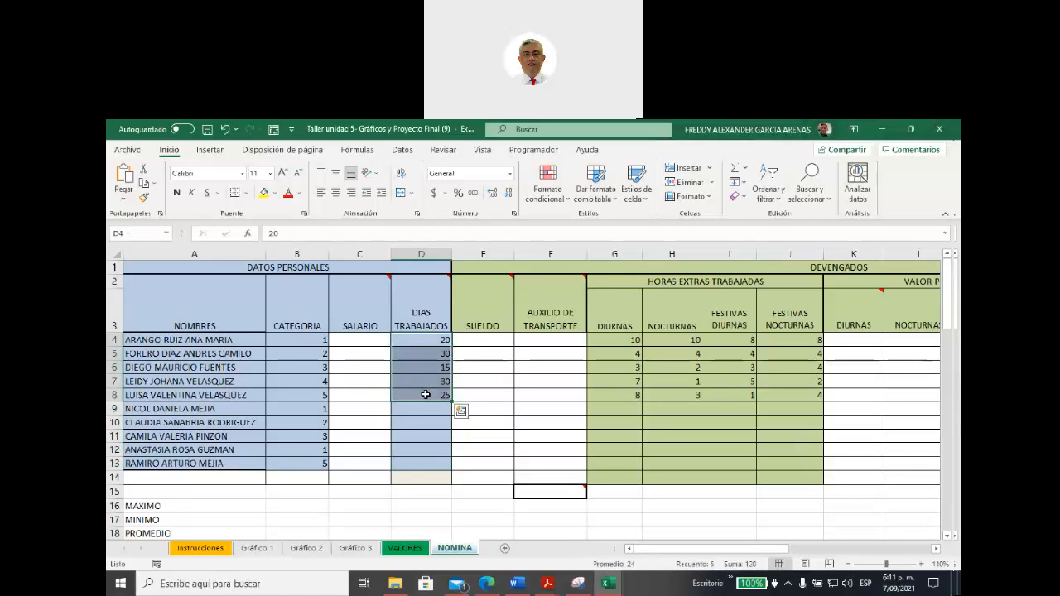
drag(424, 408, 431, 463)
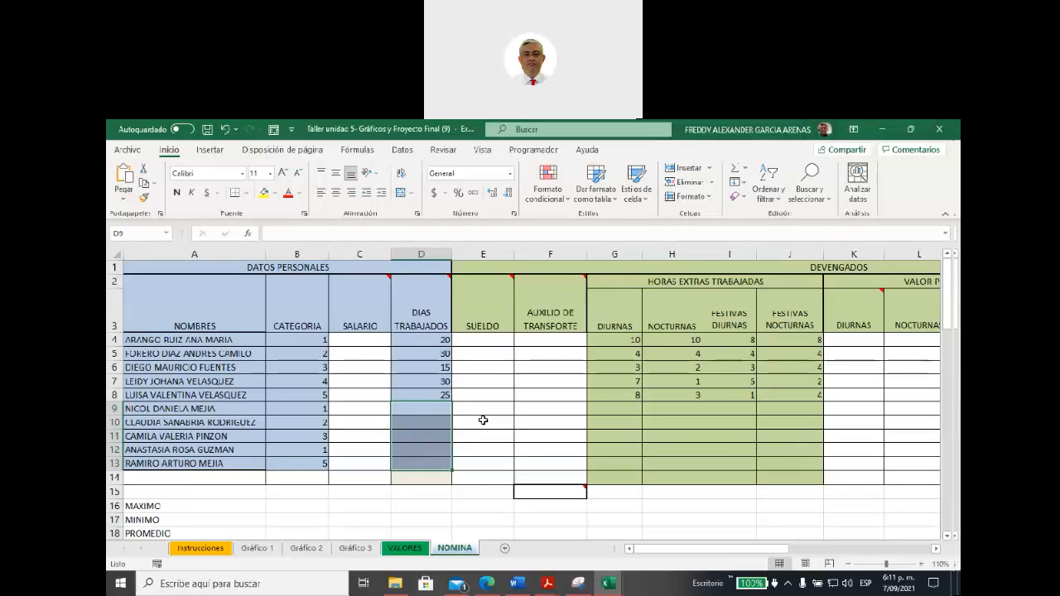
drag(423, 340, 432, 458)
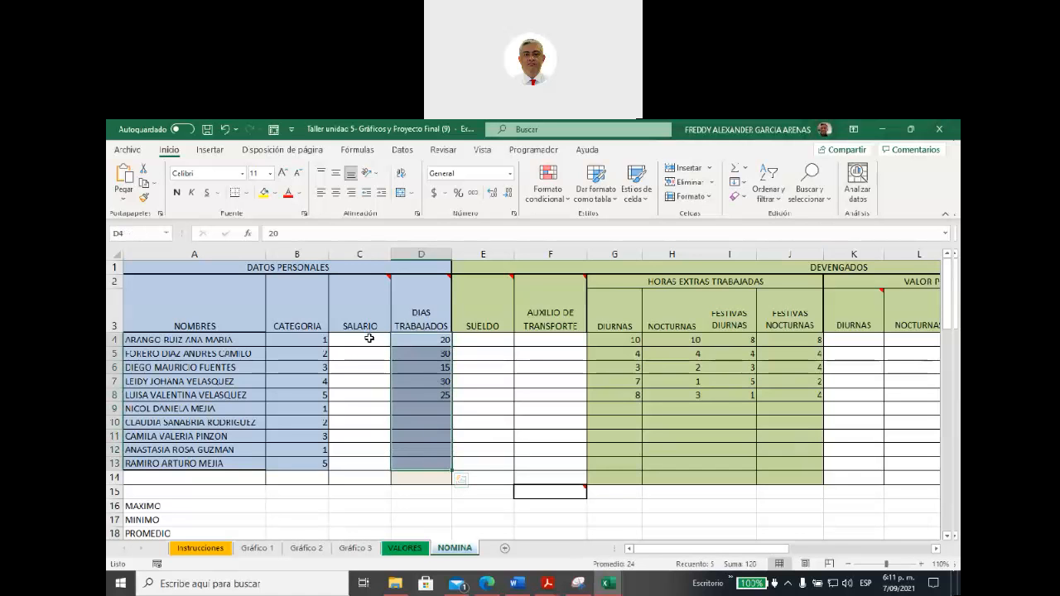
click(369, 338)
drag(374, 387, 386, 464)
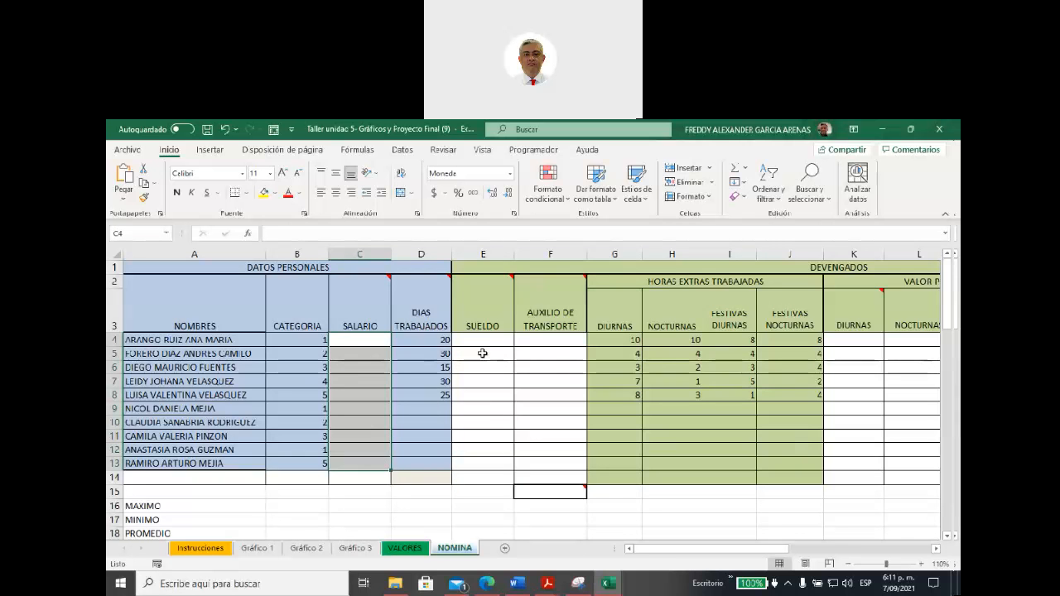
Step: Select the filled rows 4 to 8 of each HORAS EXTRAS TRABAJADAS column, the empty cells G9:J13, and the first employee's hours G4:J4
drag(639, 550, 666, 550)
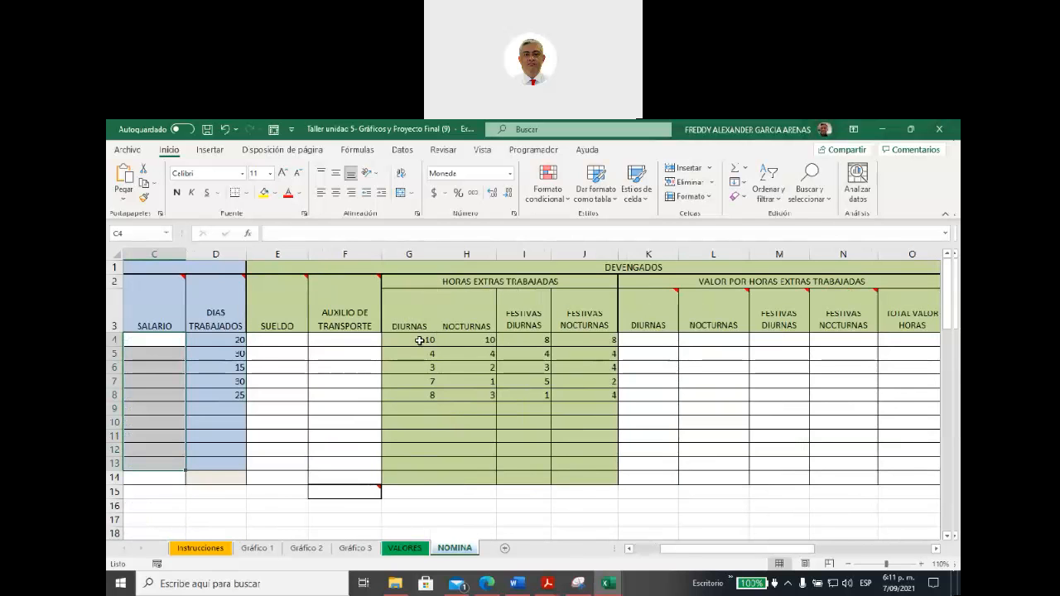
drag(419, 341, 426, 395)
drag(470, 339, 471, 397)
drag(528, 341, 528, 395)
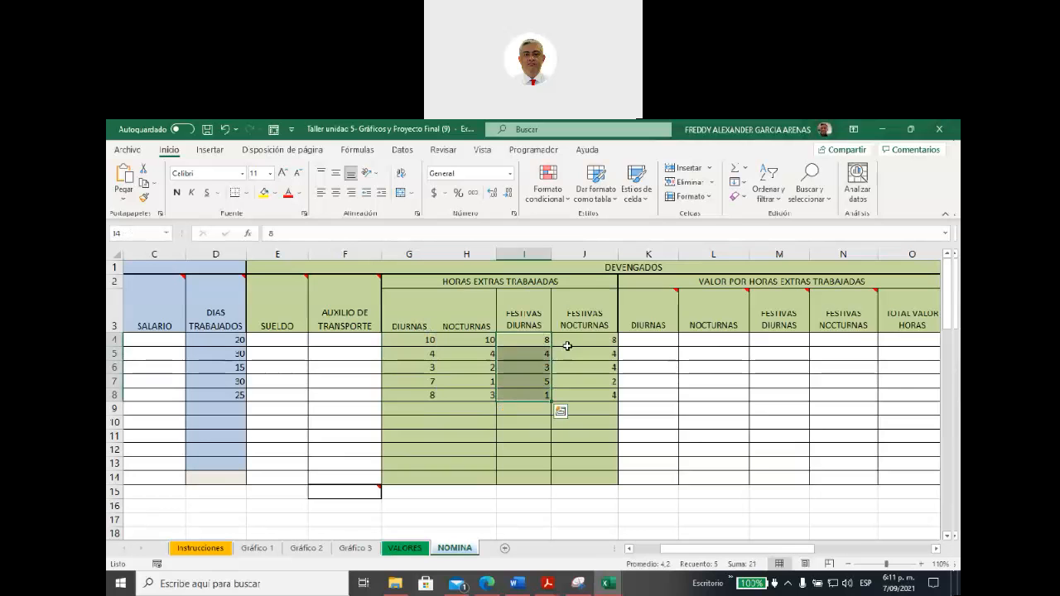
drag(571, 341, 578, 395)
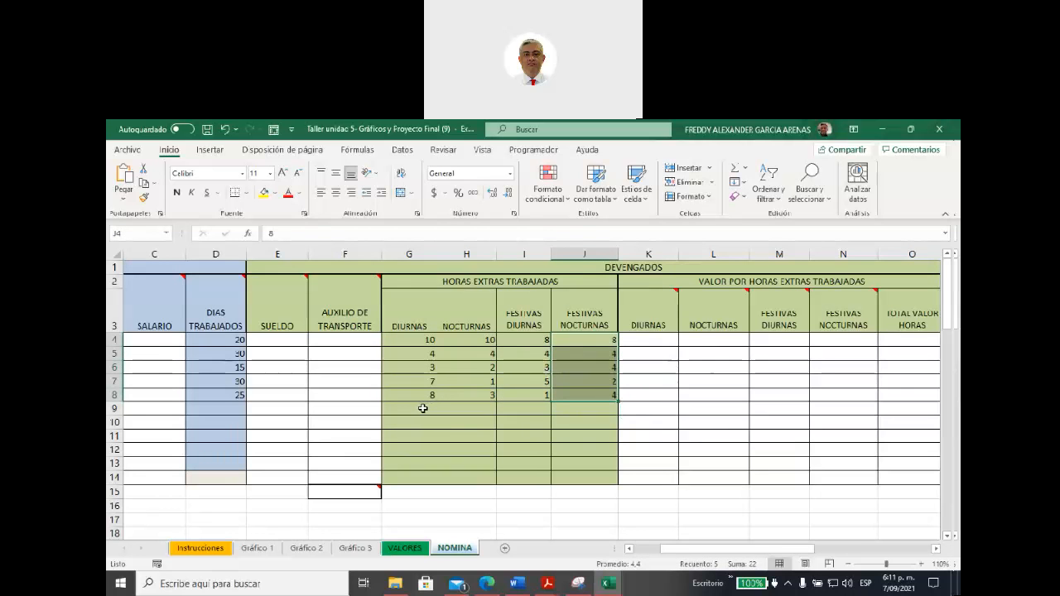
drag(423, 408, 568, 461)
drag(428, 340, 568, 340)
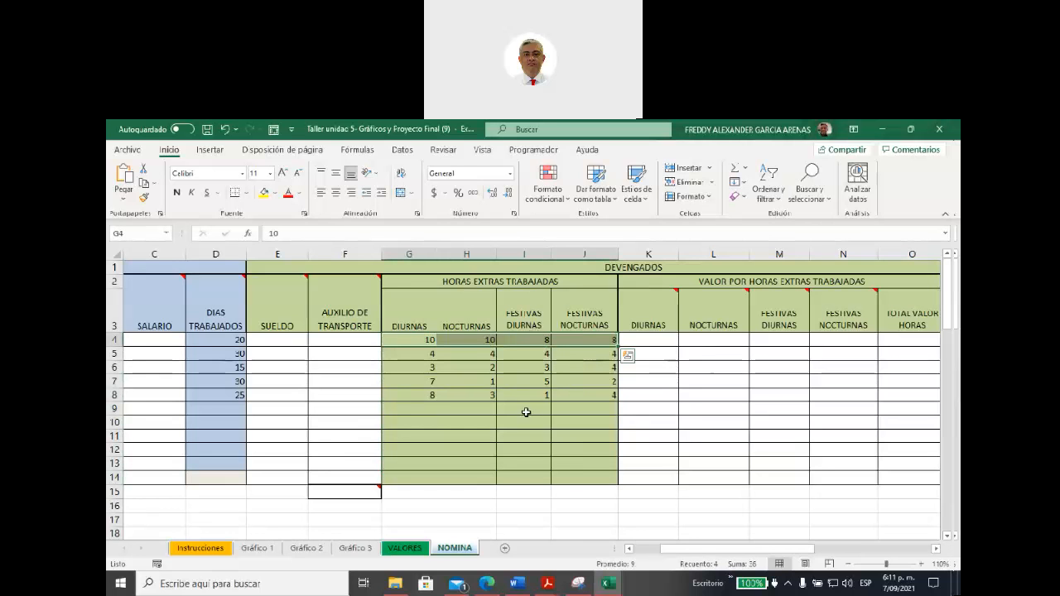
Step: Go back to DIAS TRABAJADOS and select its filled cells D4:D8 and its empty cells D9:D13
drag(669, 551, 634, 551)
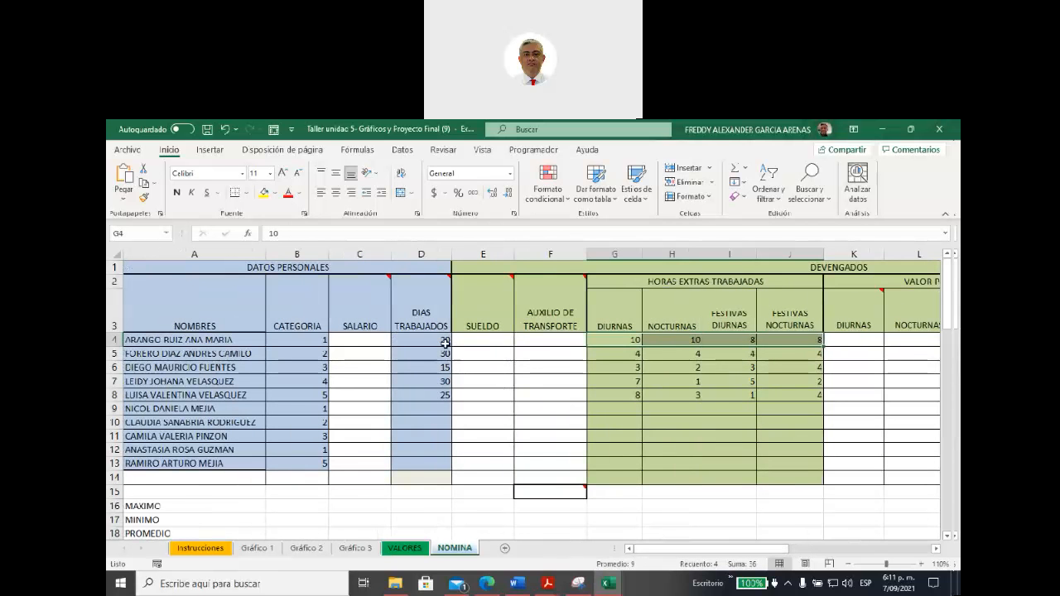
drag(439, 339, 439, 394)
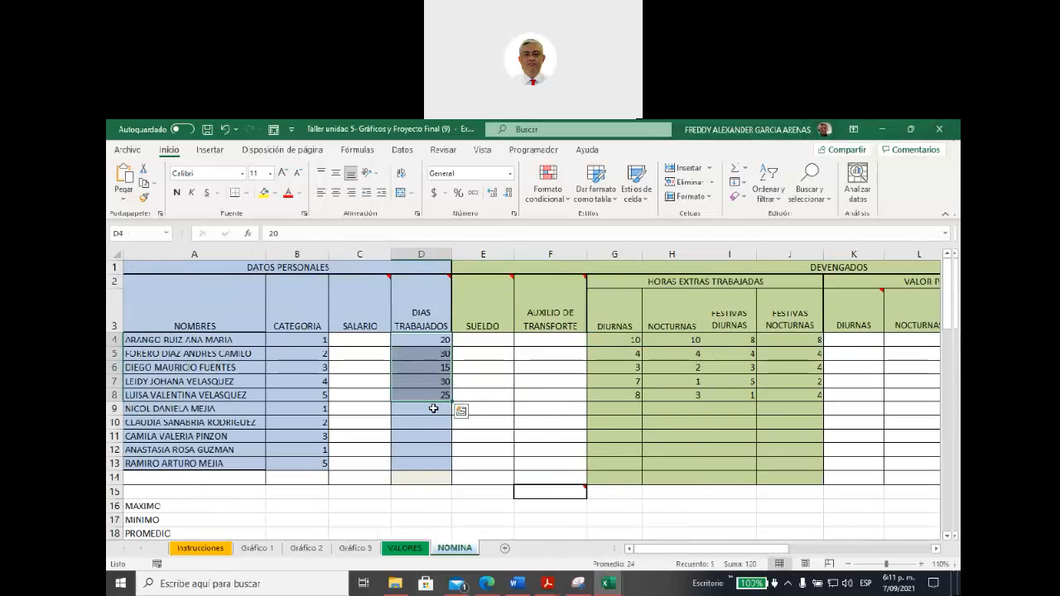
drag(433, 408, 433, 463)
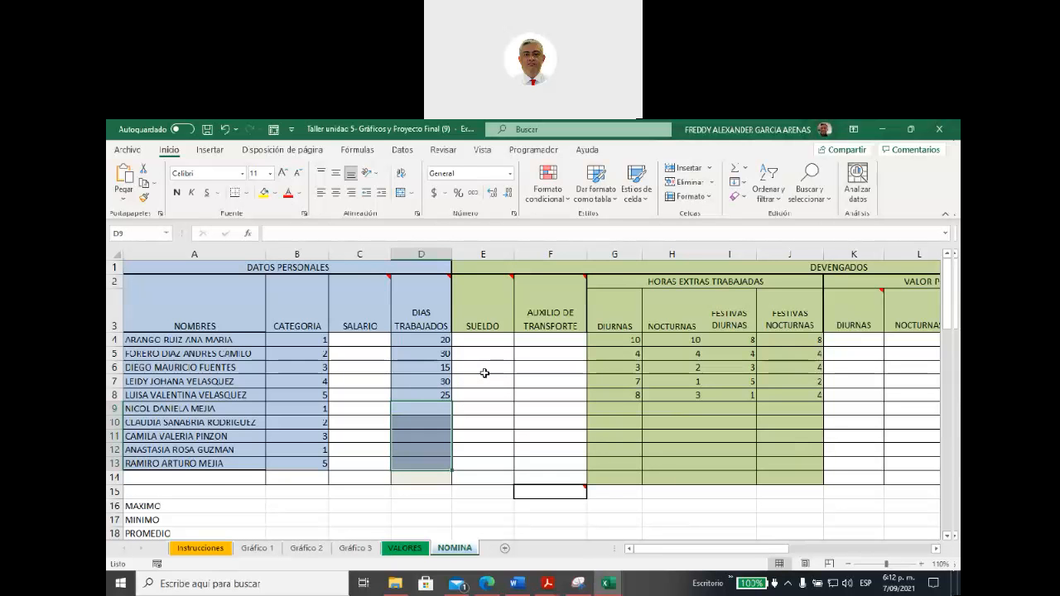
Step: Read the formula note on the SUELDO header and check the AUXILIO DE TRANSPORTE header beside it
scroll(484, 373, down, 1)
scroll(485, 367, up, 1)
scroll(564, 421, down, 1)
scroll(496, 399, up, 1)
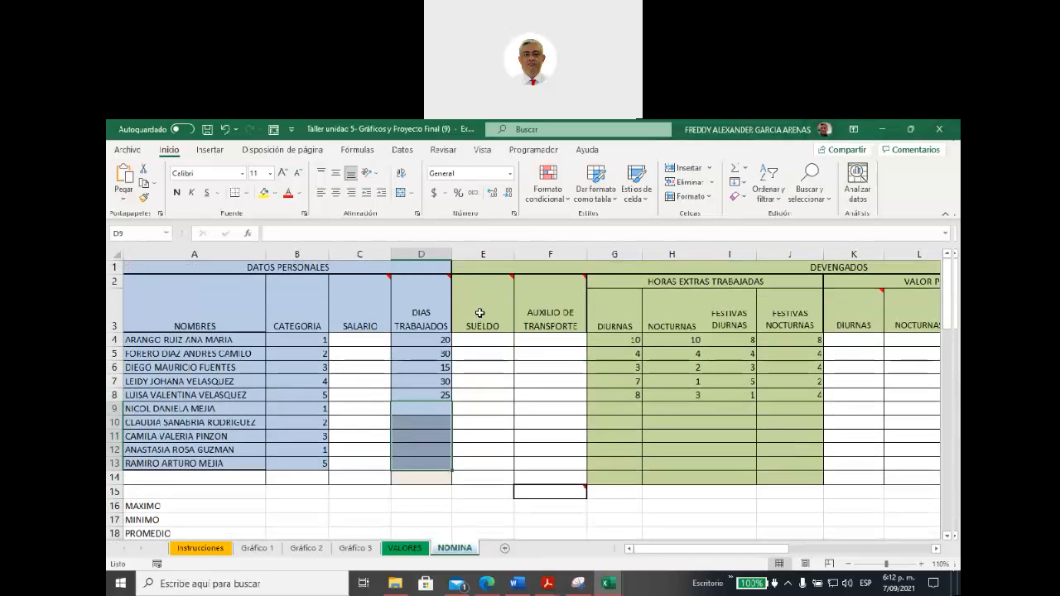
mouse_move(479, 312)
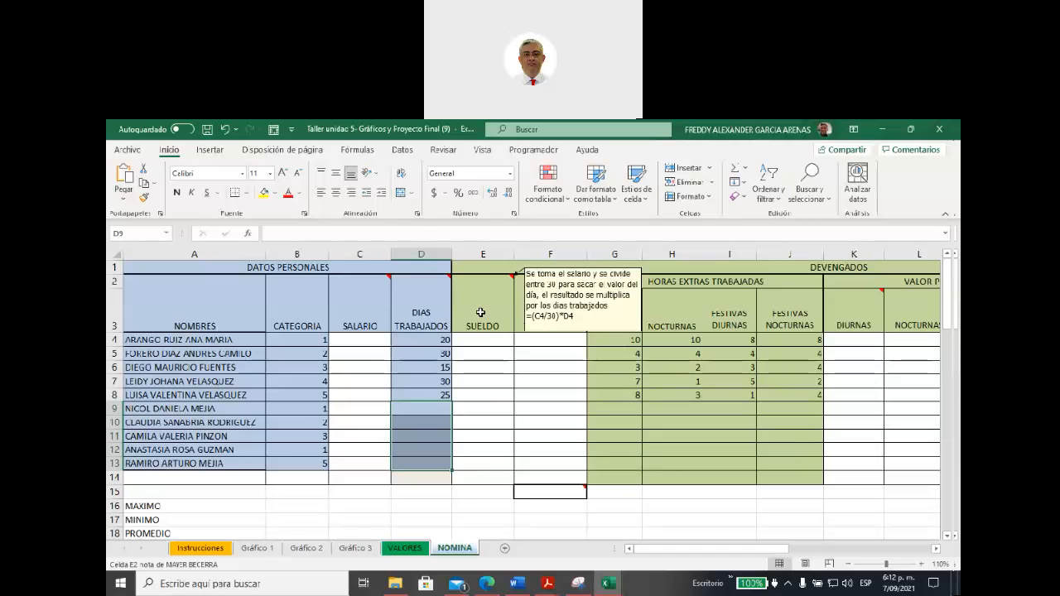
mouse_move(552, 326)
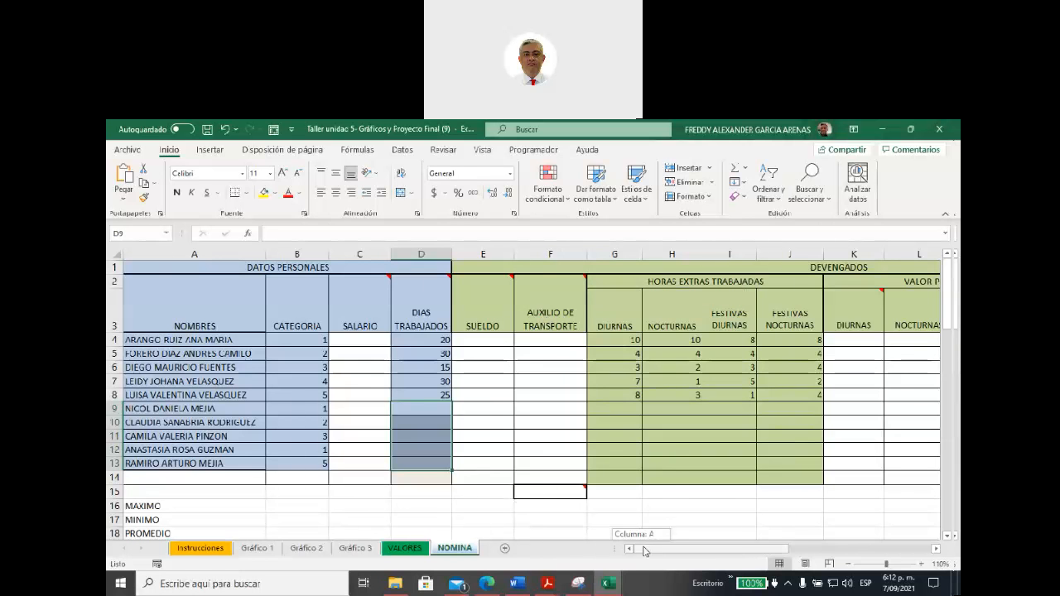
Step: Review the headers and notes from VALOR POR HORAS EXTRAS TRABAJADAS through DESCUENTOS to NETO A PAGAR
scroll(643, 532, right, 5)
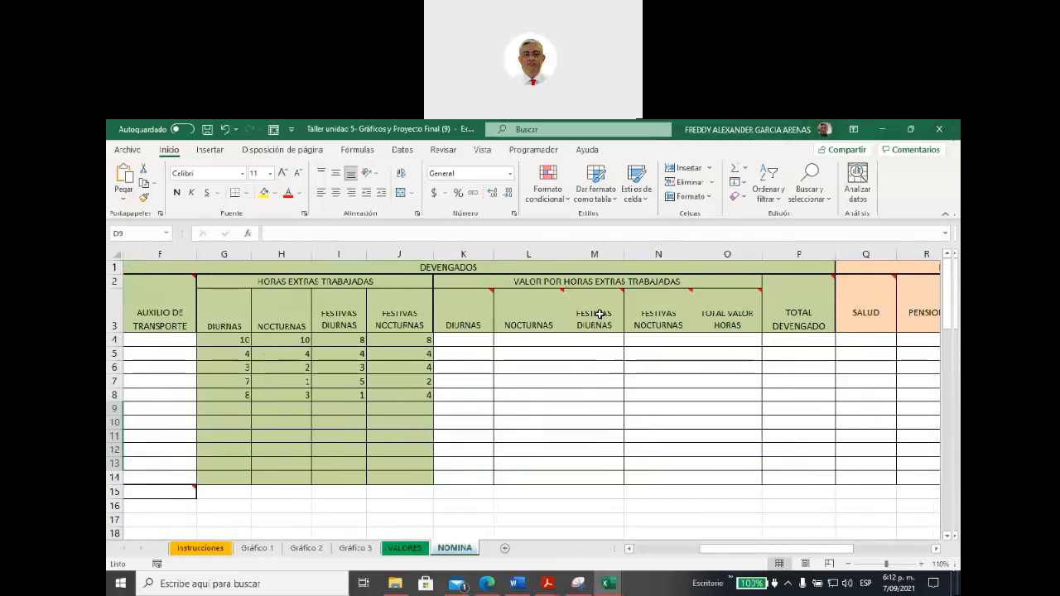
mouse_move(599, 314)
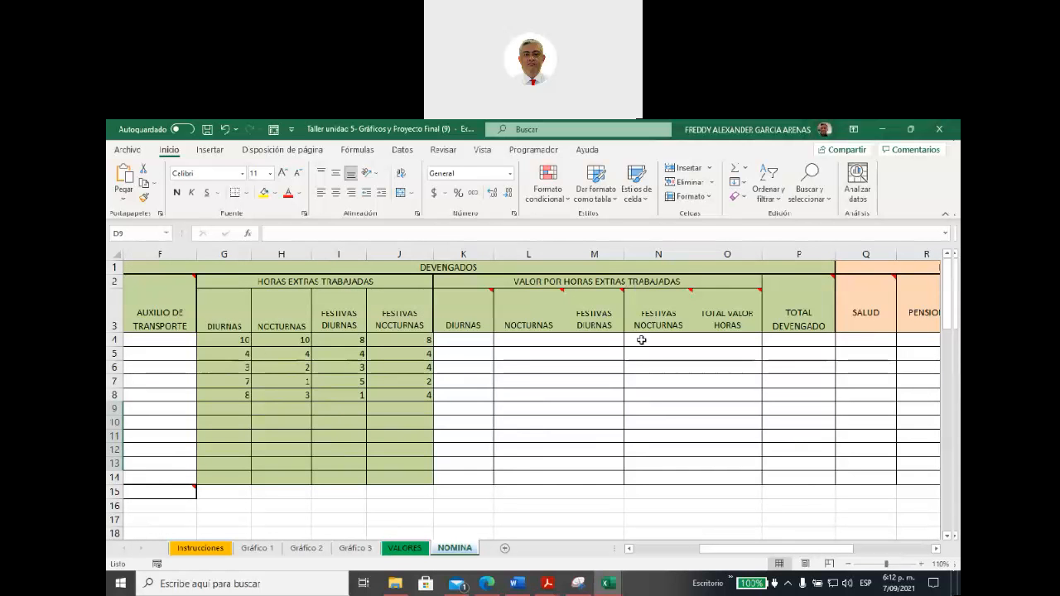
mouse_move(660, 313)
drag(712, 553, 798, 552)
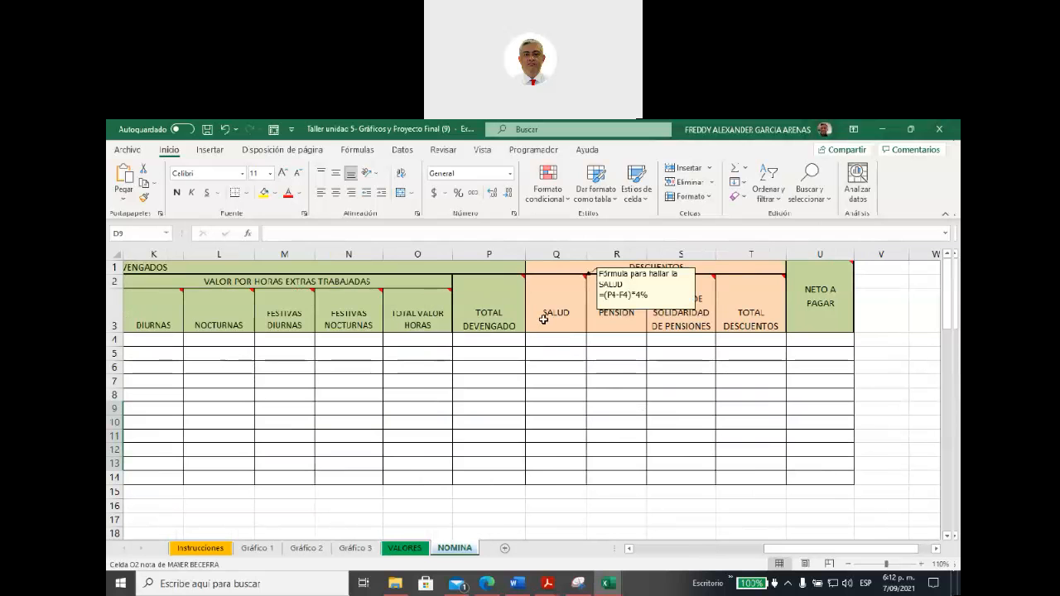
mouse_move(605, 313)
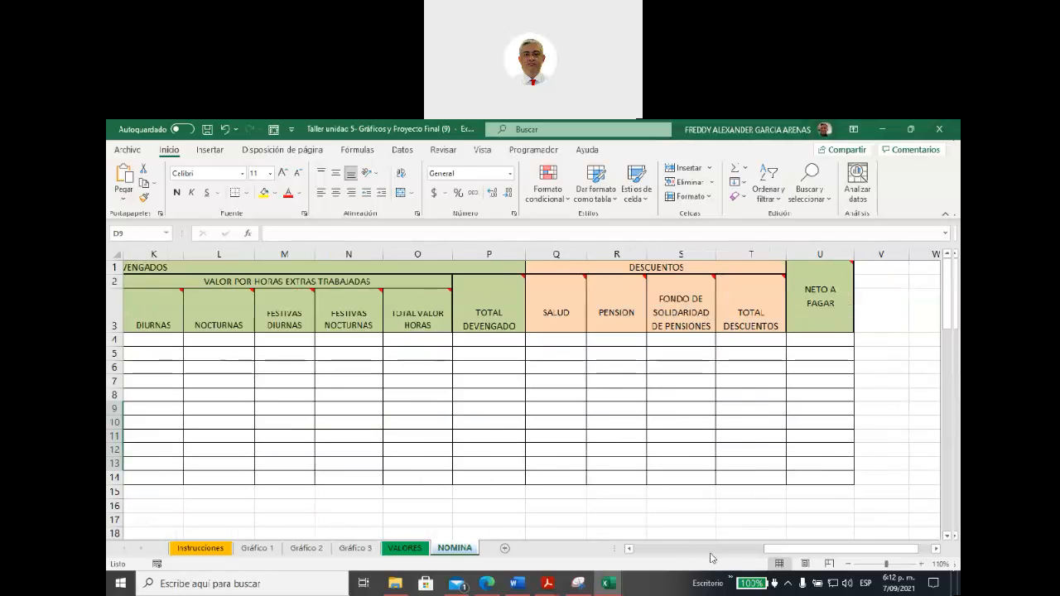
drag(769, 549, 782, 549)
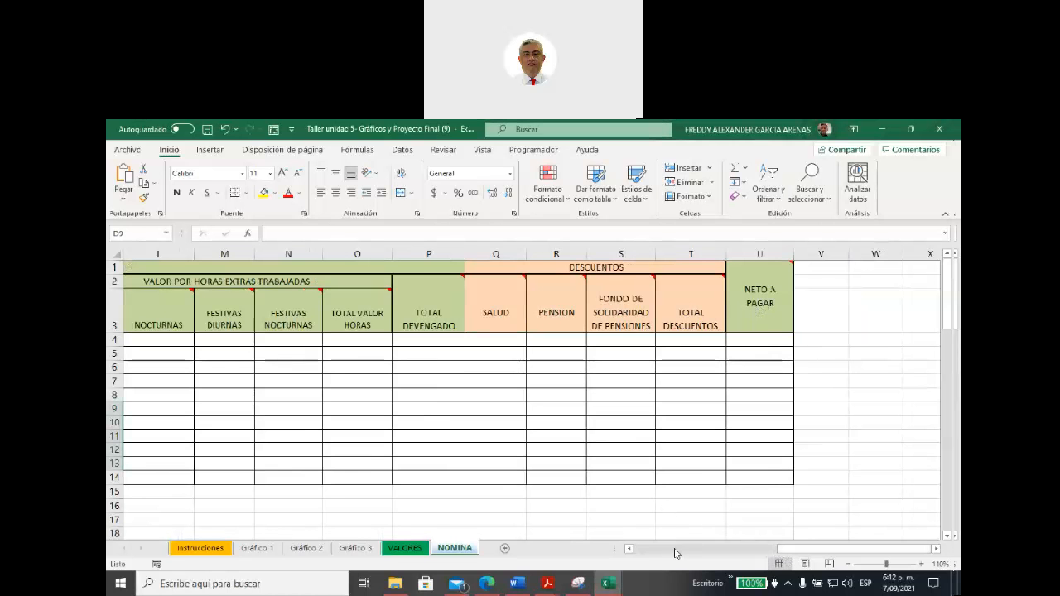
Step: Read the CONTAR.SI note on cell F15 below AUXILIO DE TRANSPORTE and fill the cell with yellow
drag(785, 550, 629, 549)
scroll(474, 402, down, 2)
scroll(477, 408, up, 1)
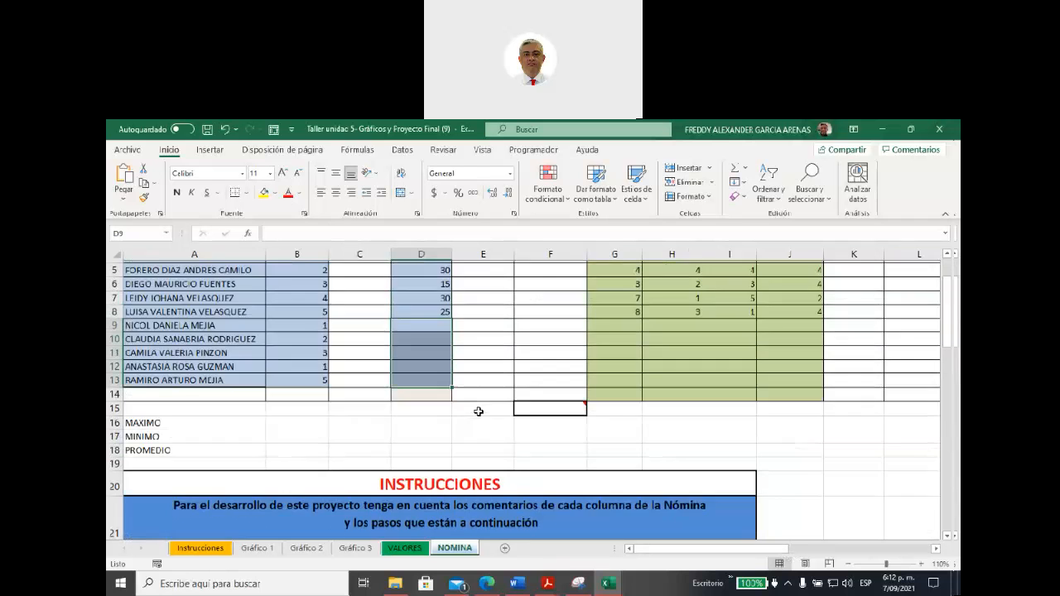
click(534, 422)
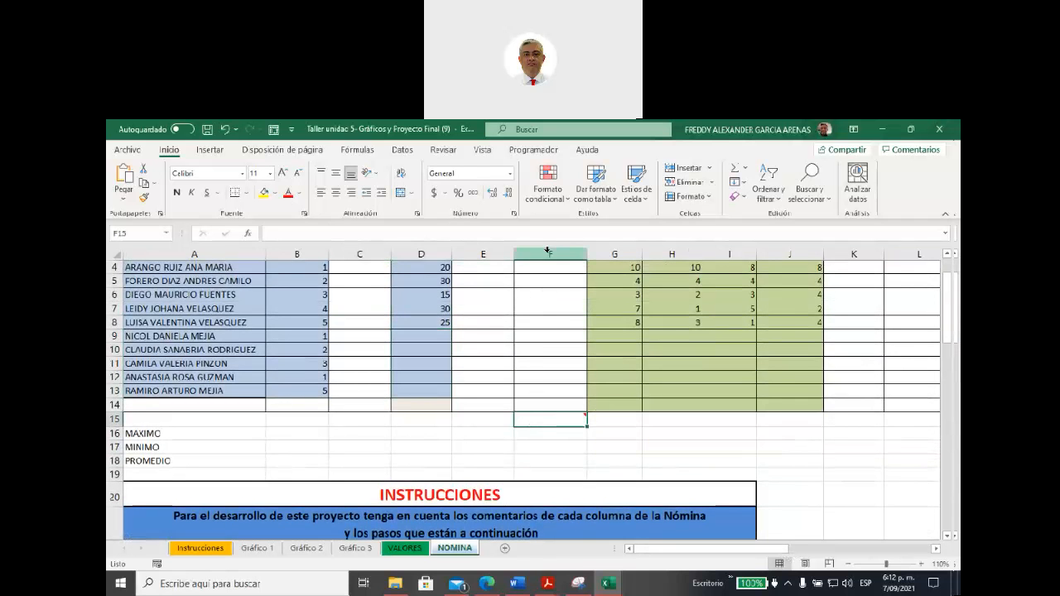
mouse_move(542, 416)
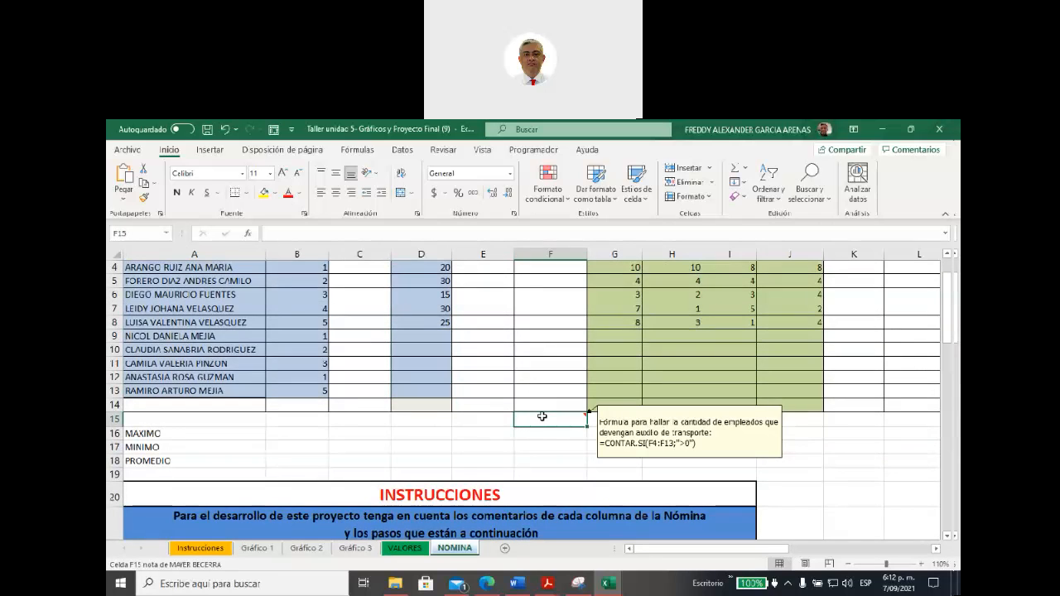
click(263, 192)
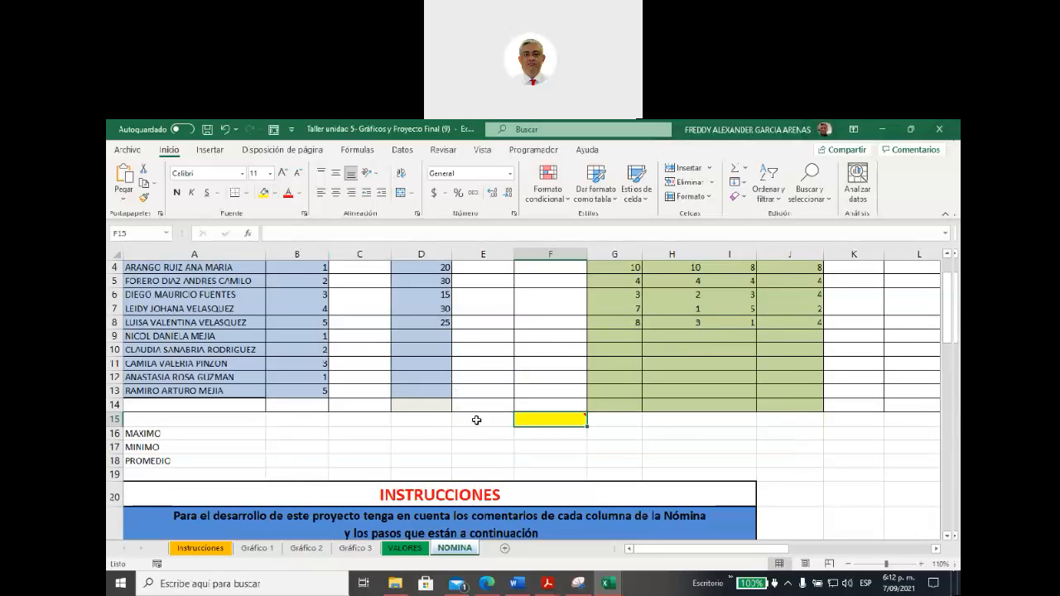
Step: Fill instruction 22, about the Máximo, Mínimo and Promedio functions, with yellow in the INSTRUCCIONES list
mouse_move(529, 420)
scroll(320, 438, down, 2)
scroll(385, 423, down, 12)
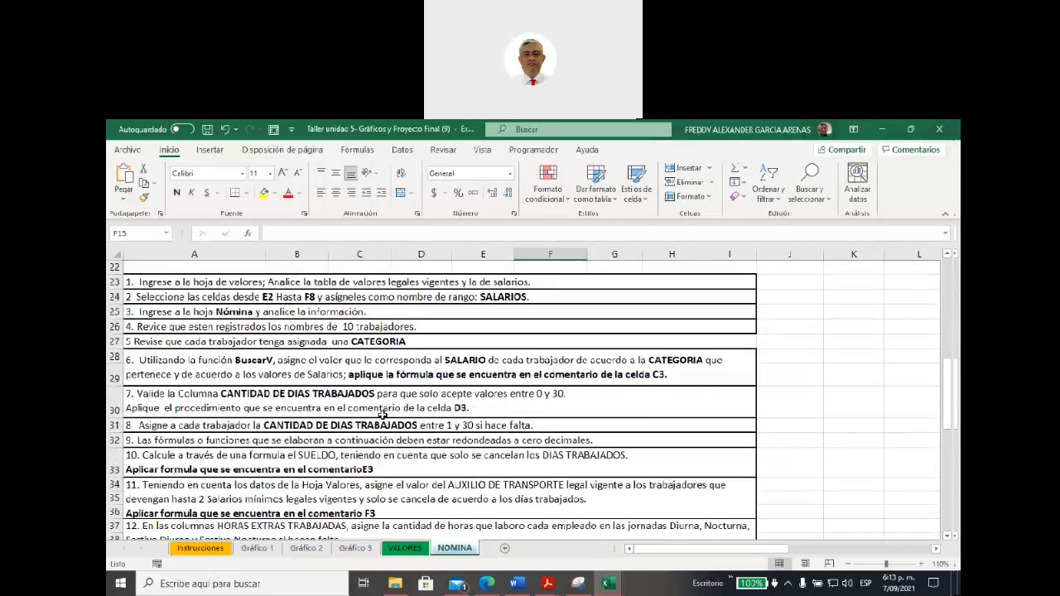
scroll(381, 414, down, 1)
scroll(221, 382, up, 3)
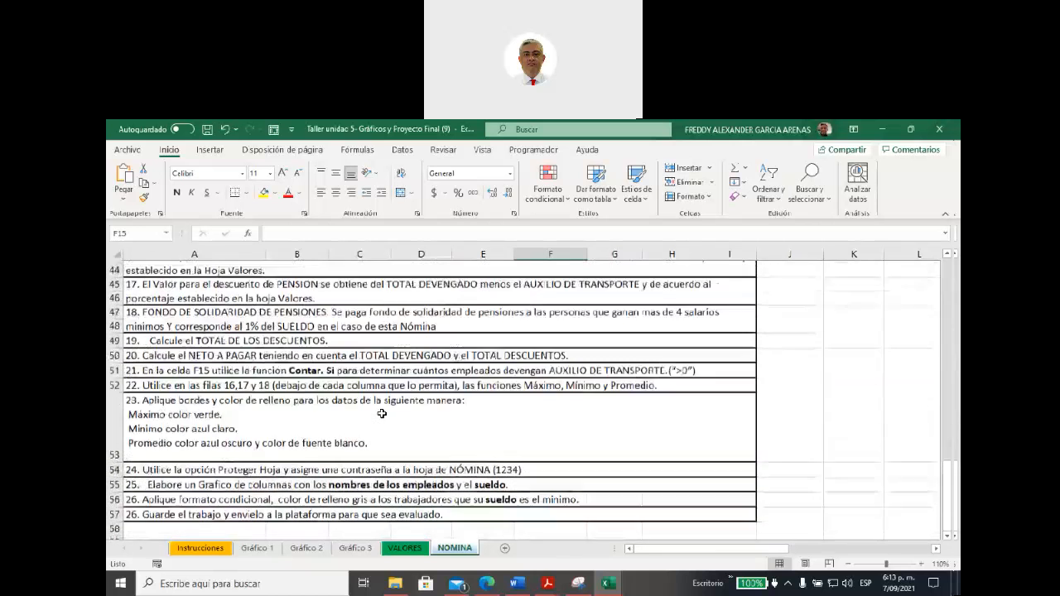
drag(221, 382, 365, 427)
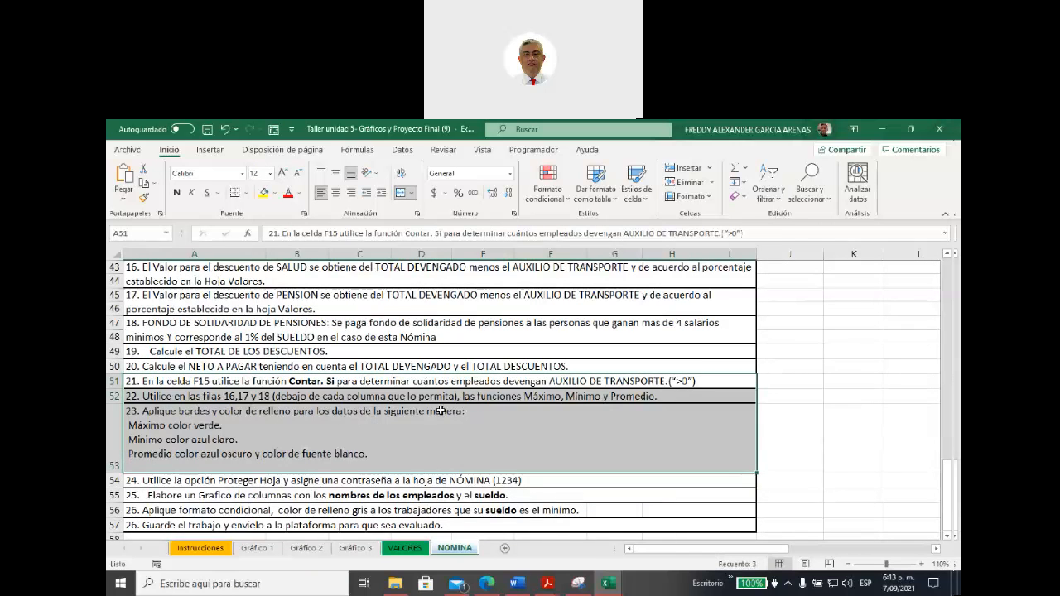
click(468, 398)
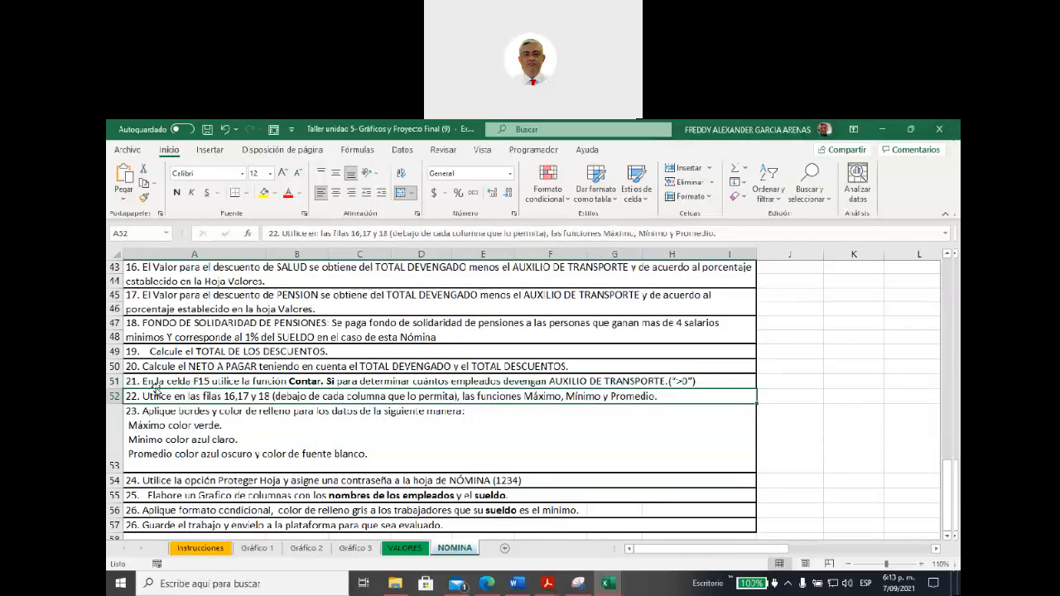
click(263, 192)
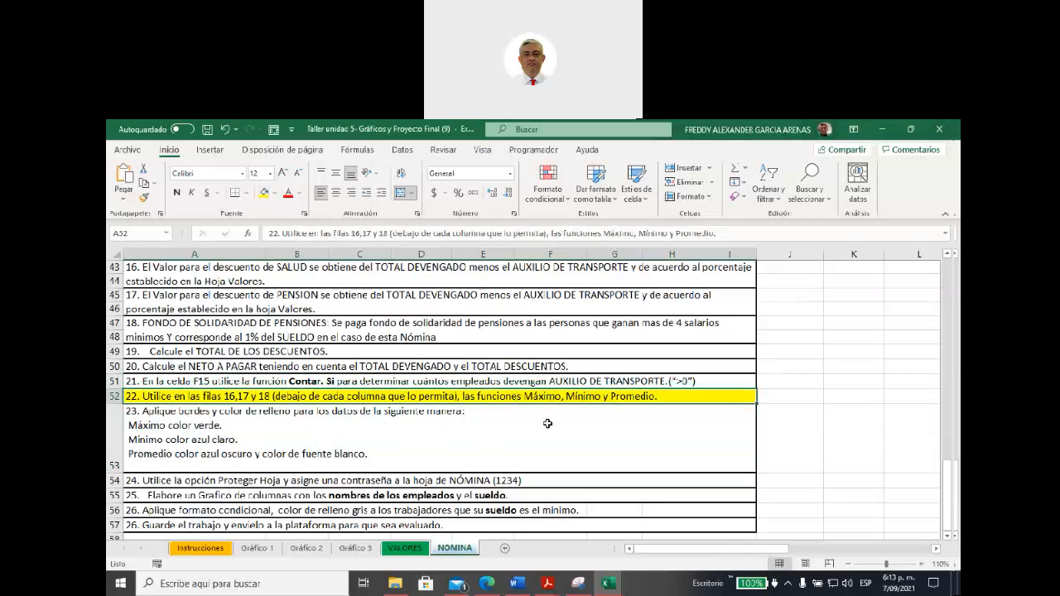
Step: Fill the MAXIMO, MINIMO and PROMEDIO labels in A16:A18 with yellow
scroll(547, 441, up, 7)
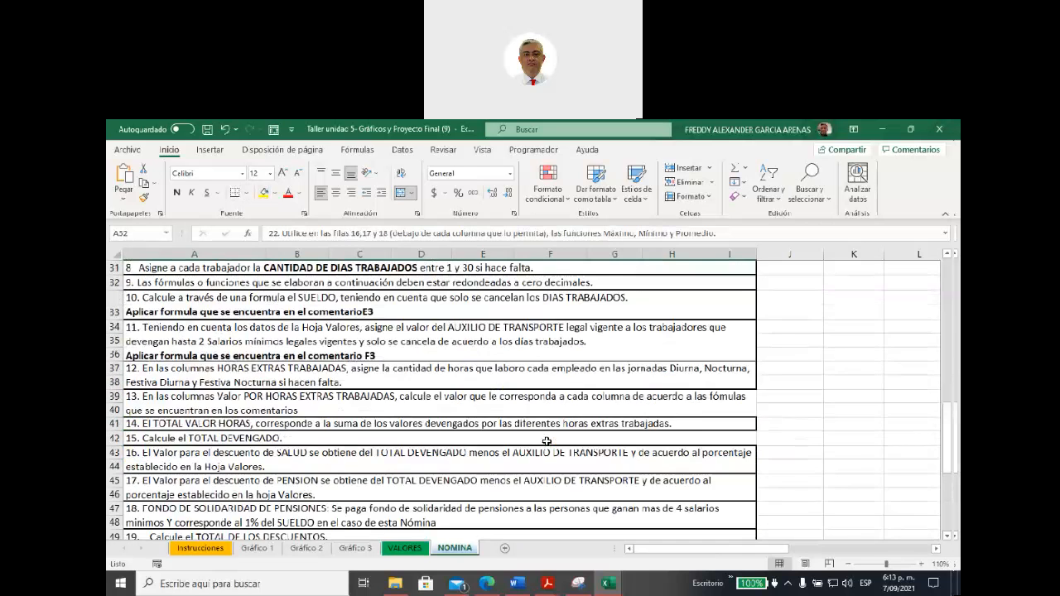
scroll(547, 441, up, 4)
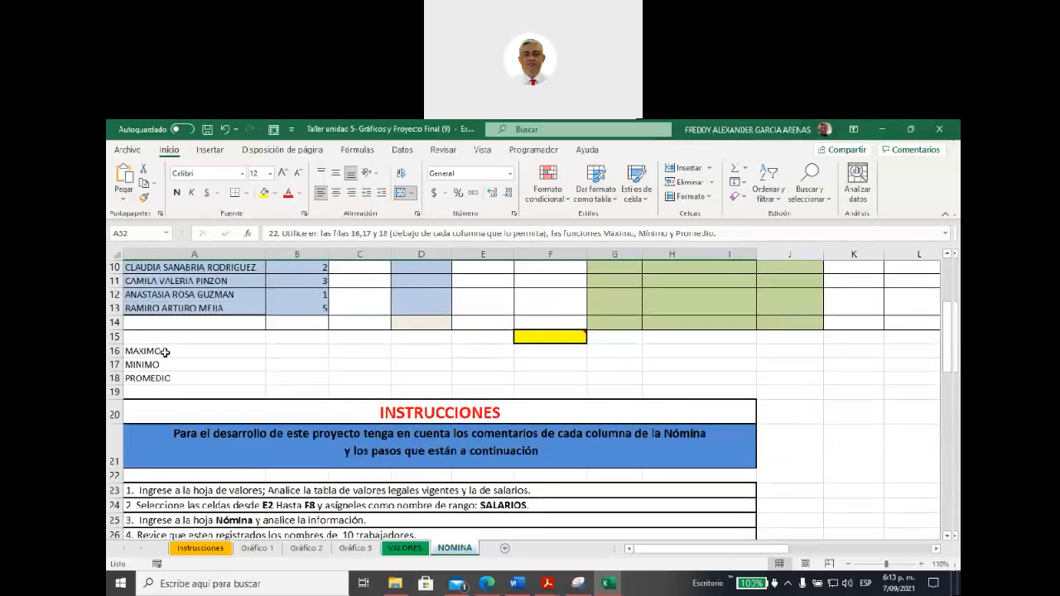
click(164, 353)
drag(165, 353, 162, 379)
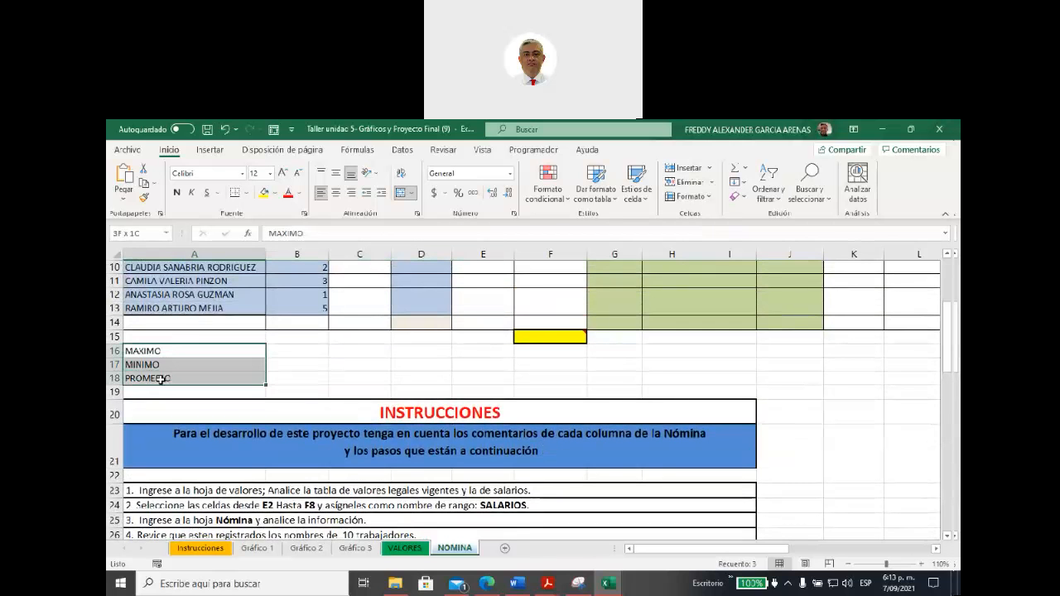
click(264, 192)
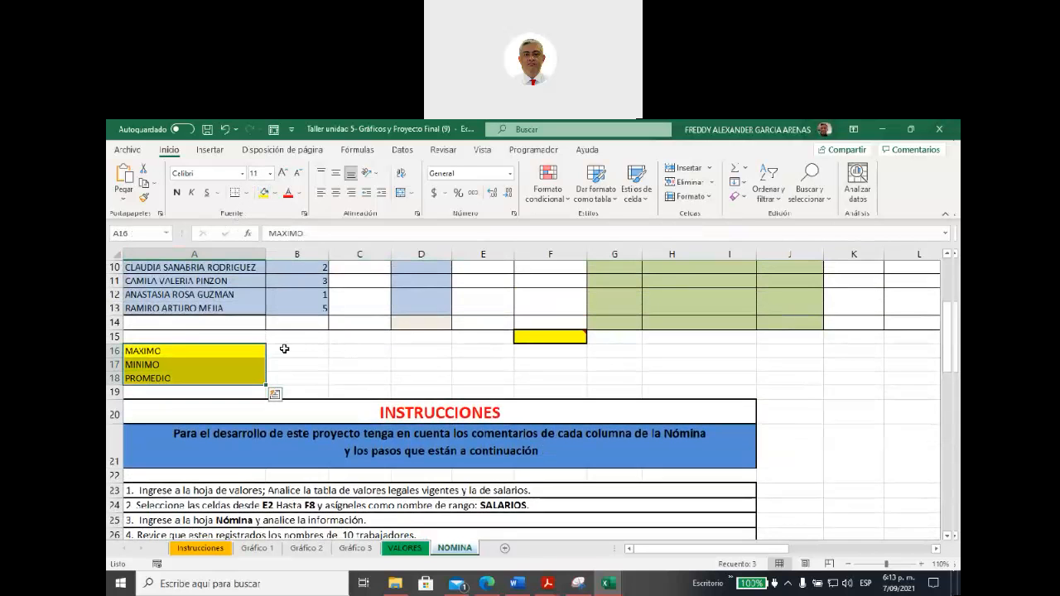
Step: Select the whole MAXIMO row 16 and review the payroll columns above it
click(115, 350)
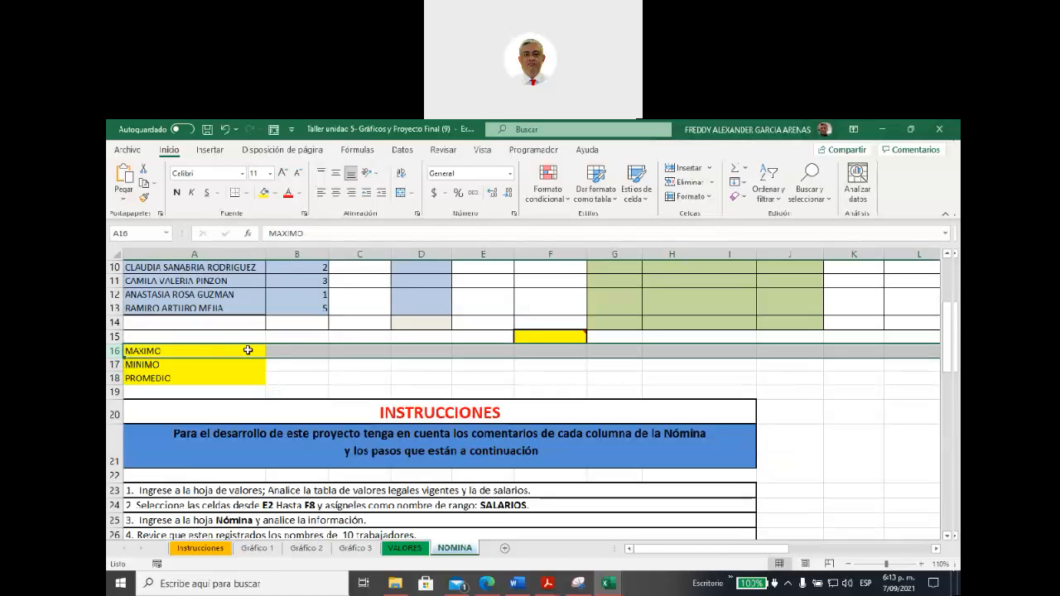
scroll(419, 386, up, 3)
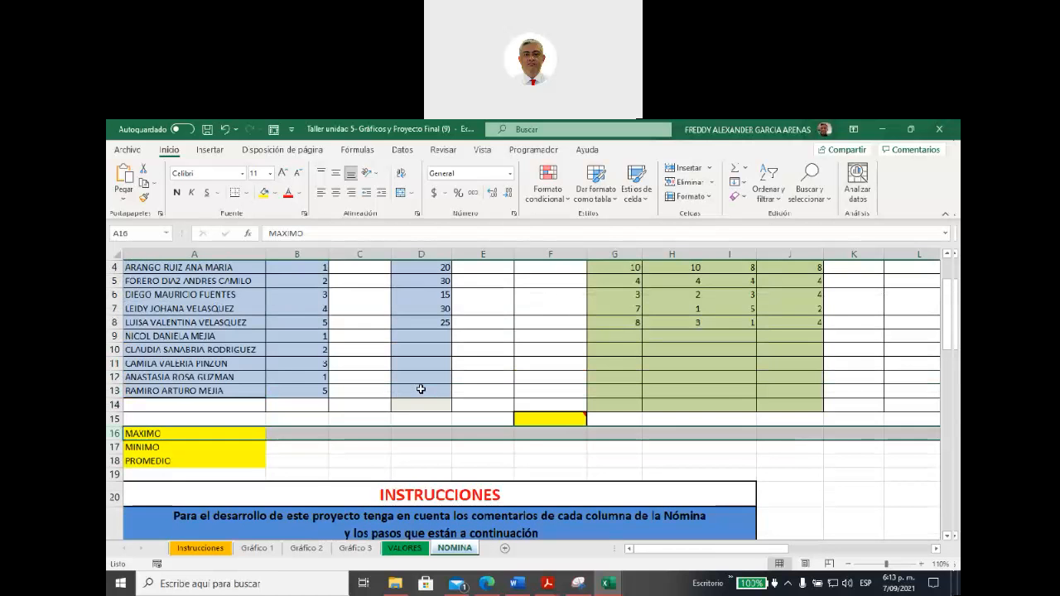
scroll(421, 389, down, 1)
scroll(421, 389, down, 1)
scroll(421, 390, up, 1)
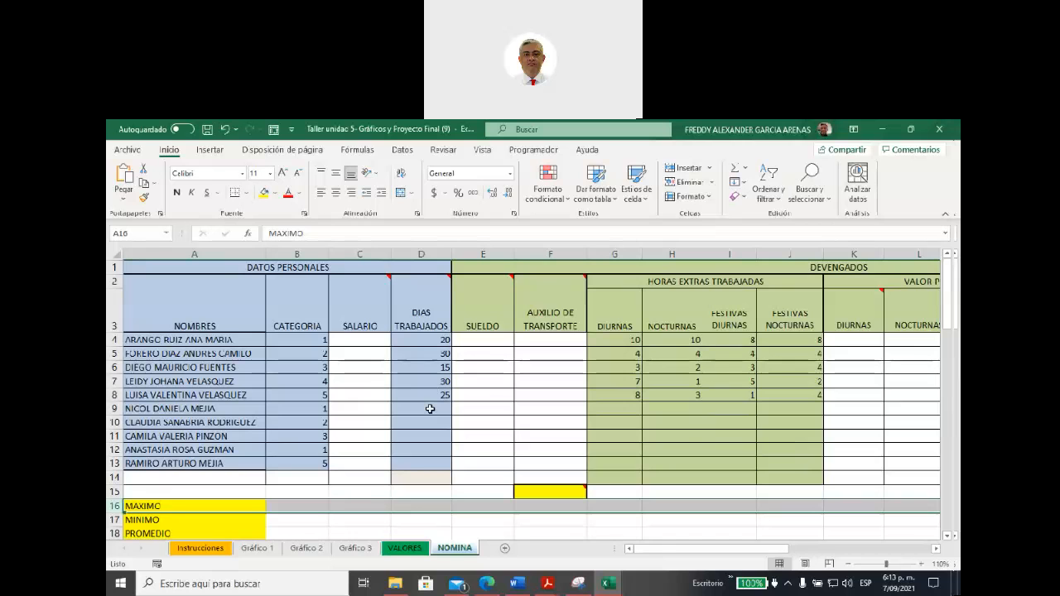
Step: Select the CATEGORIA header, the whole column B, and the cells C4, E4 and F4 of SALARIO, SUELDO and AUXILIO DE TRANSPORTE in turn
click(290, 322)
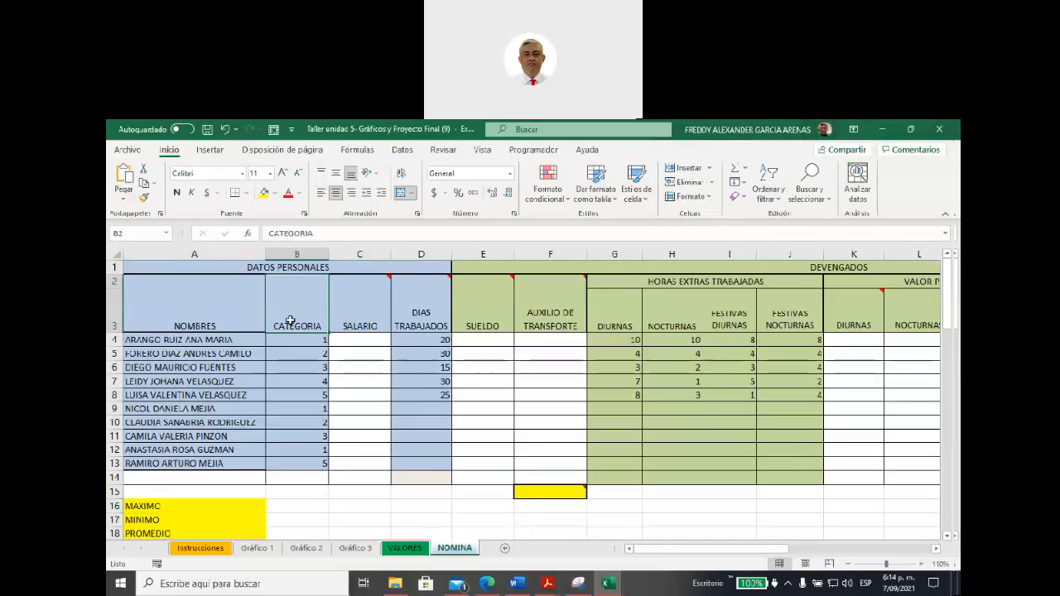
click(290, 248)
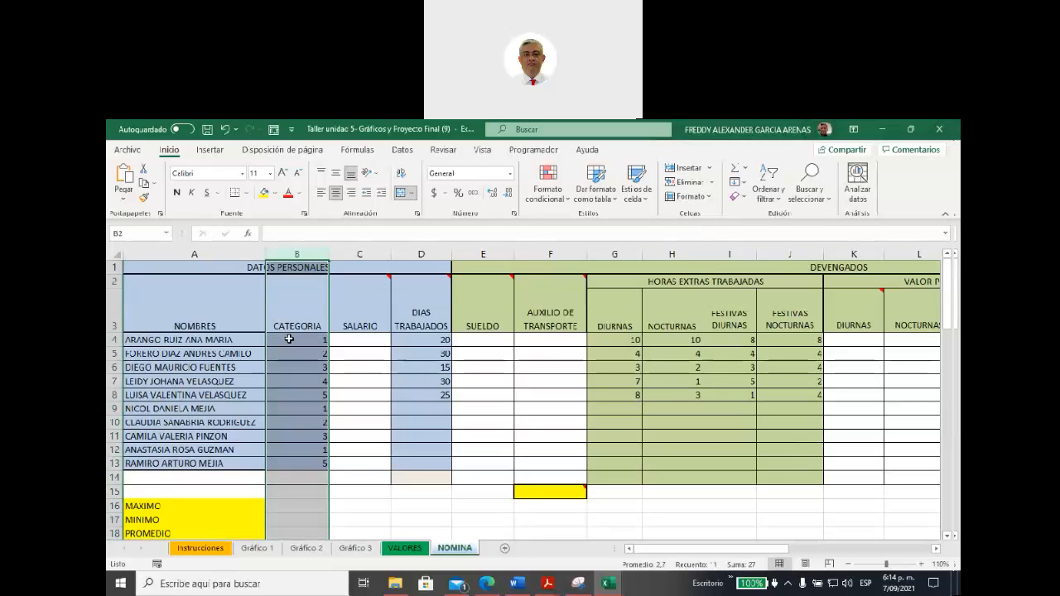
click(346, 341)
click(479, 339)
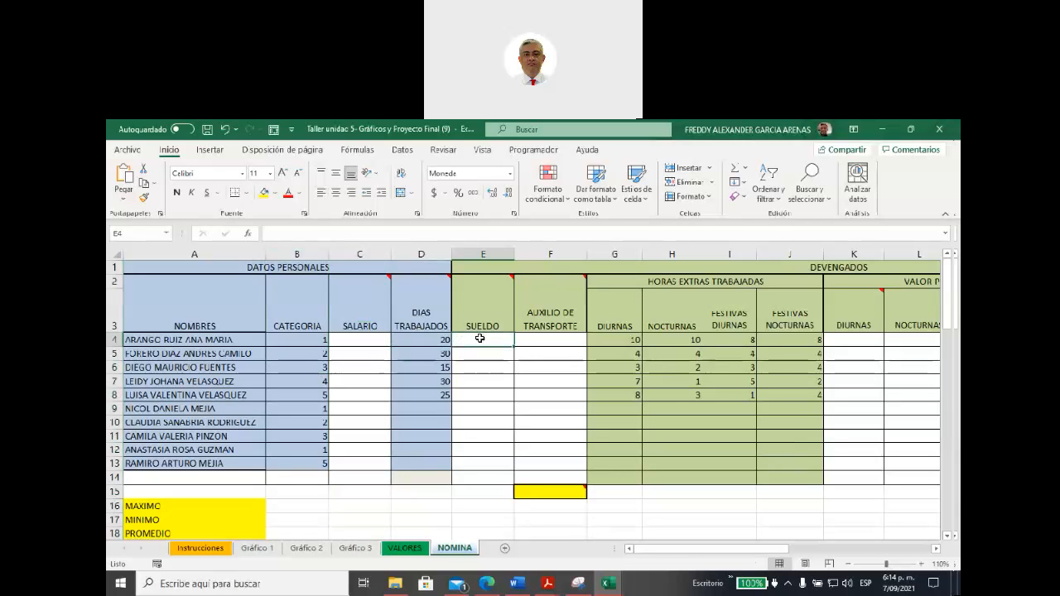
click(523, 339)
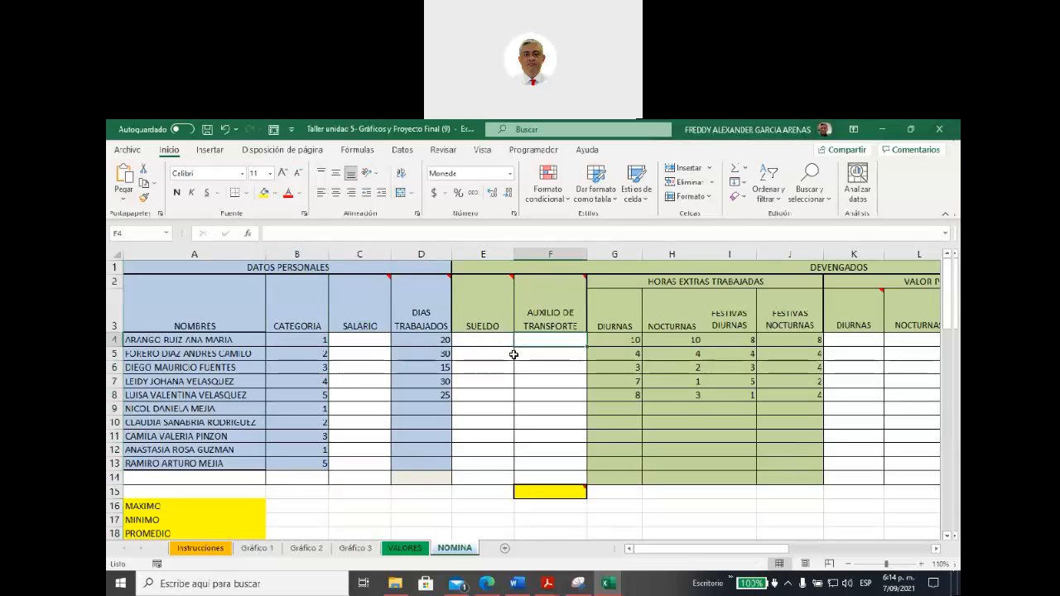
Step: Fill the MAXIMO row cells C16, E16 and F16 with yellow, and select the whole row 16
scroll(465, 384, down, 1)
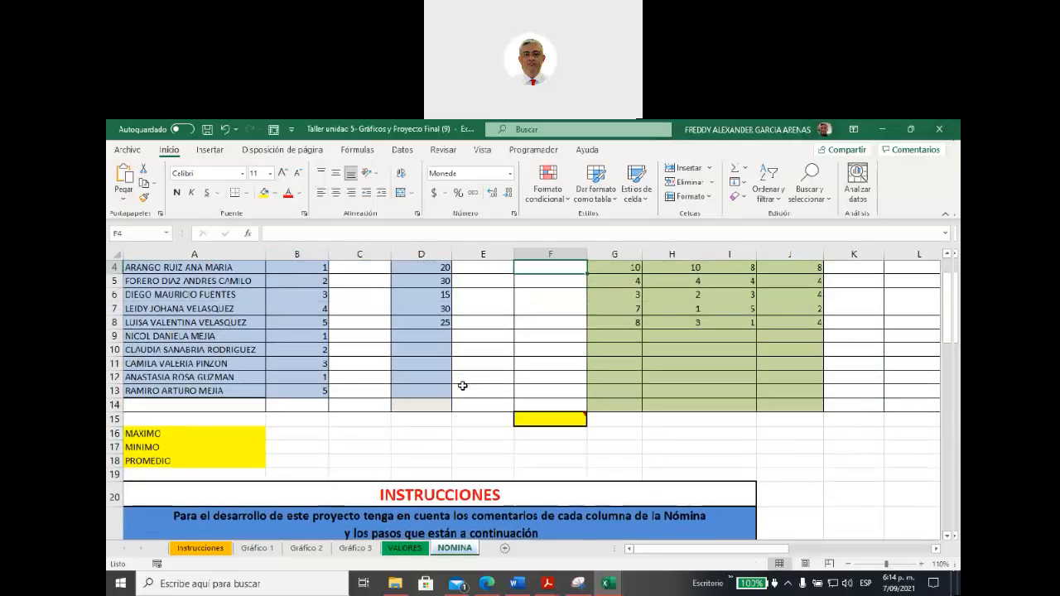
click(344, 435)
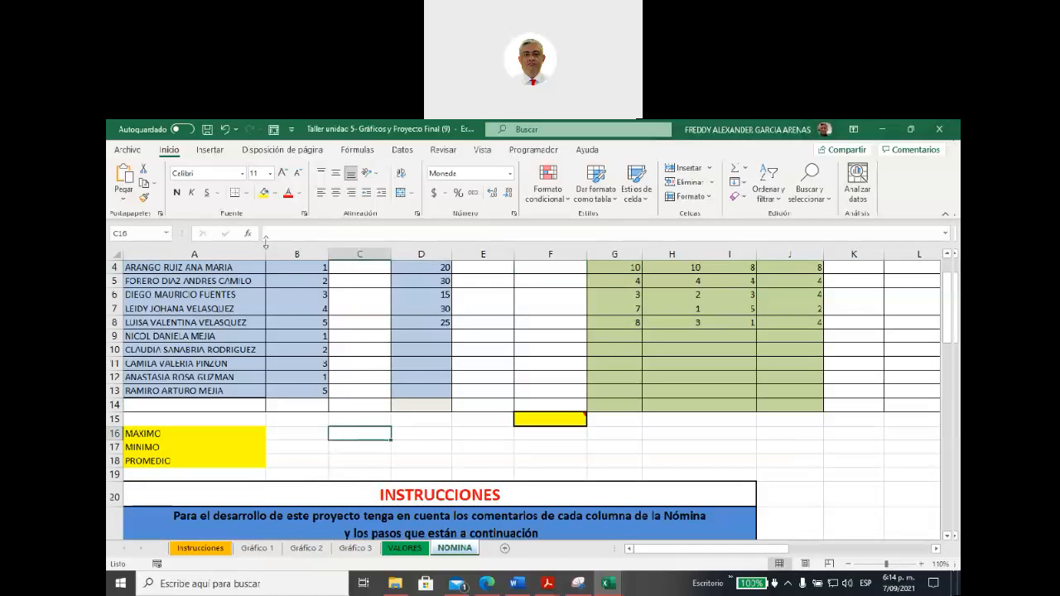
click(264, 192)
click(466, 428)
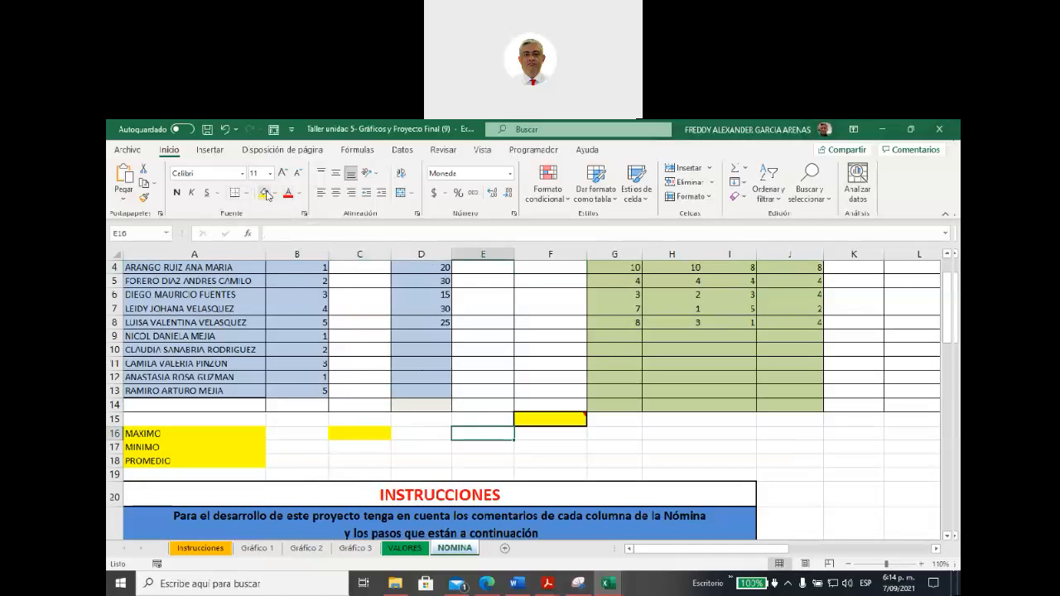
click(263, 192)
click(528, 435)
click(264, 193)
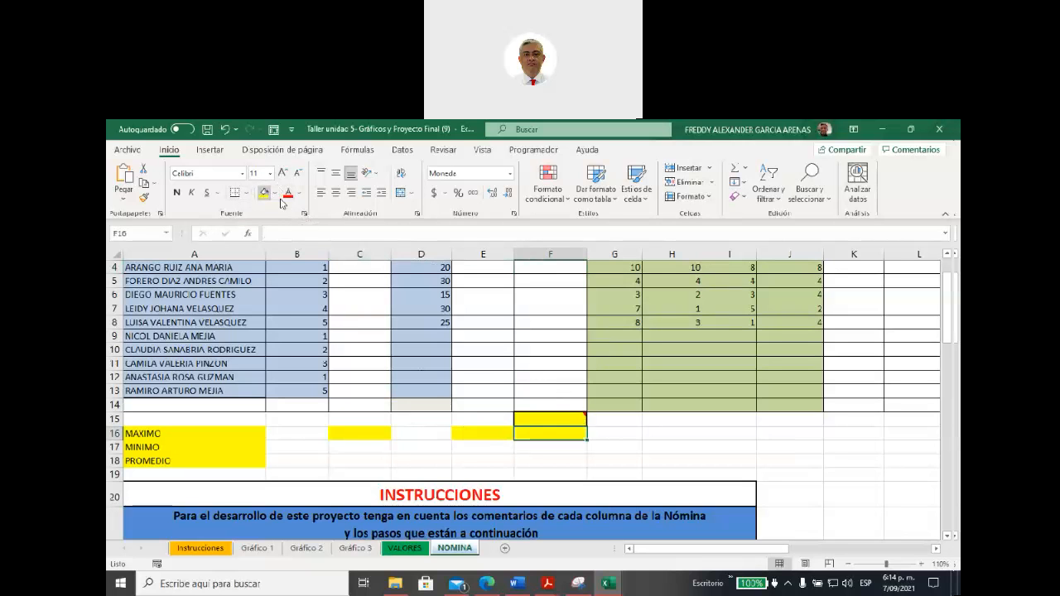
click(588, 428)
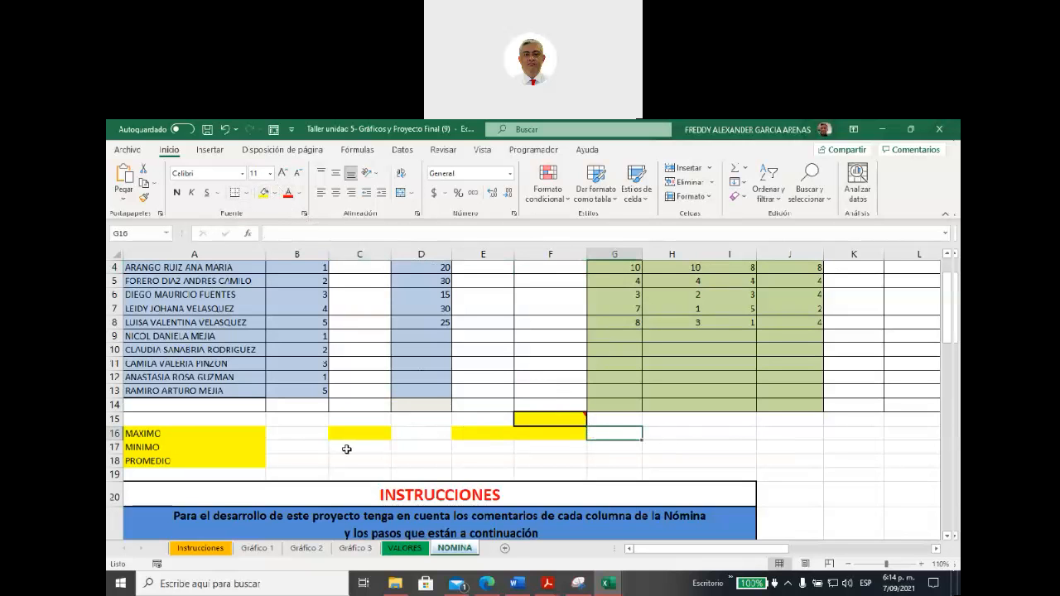
click(117, 434)
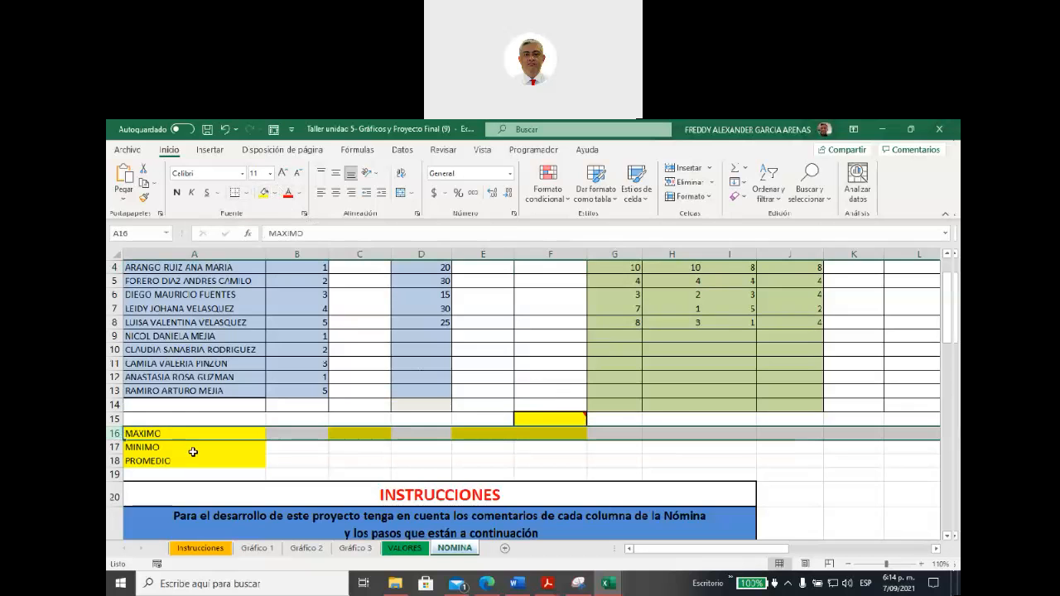
Step: Enter a MAX formula in C16 that covers the employees' values in the SALARIO column
click(356, 435)
text(=max)
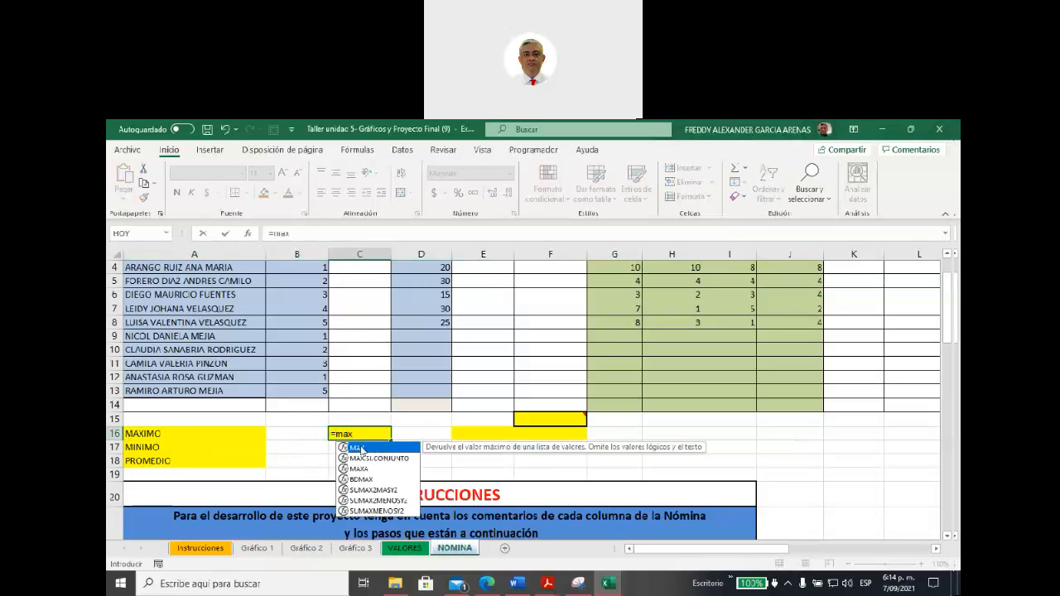
double_click(361, 450)
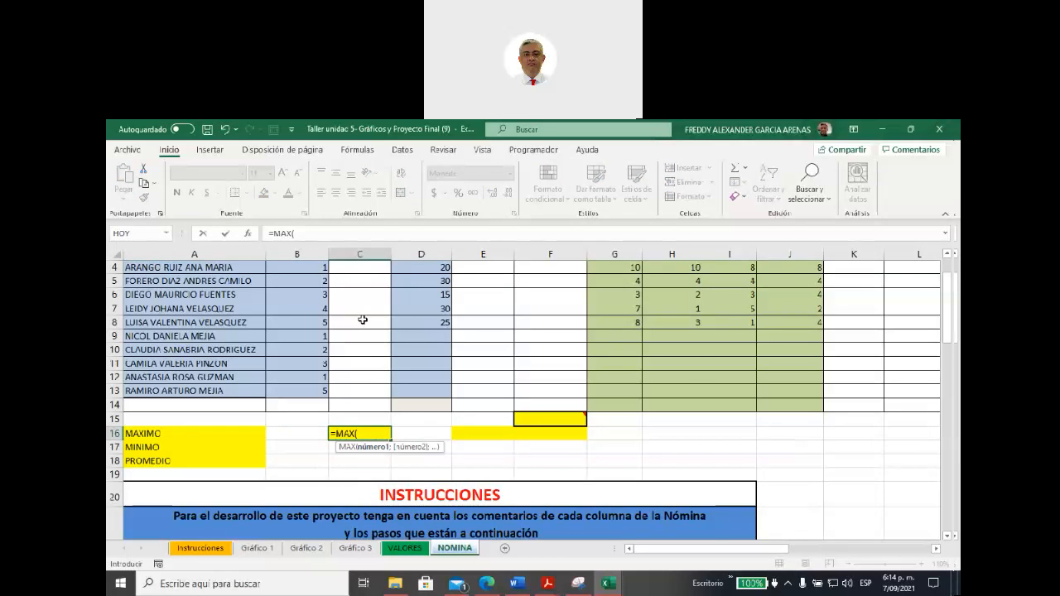
scroll(373, 430, up, 1)
drag(355, 343, 365, 471)
text())
key(Return)
scroll(383, 451, down, 2)
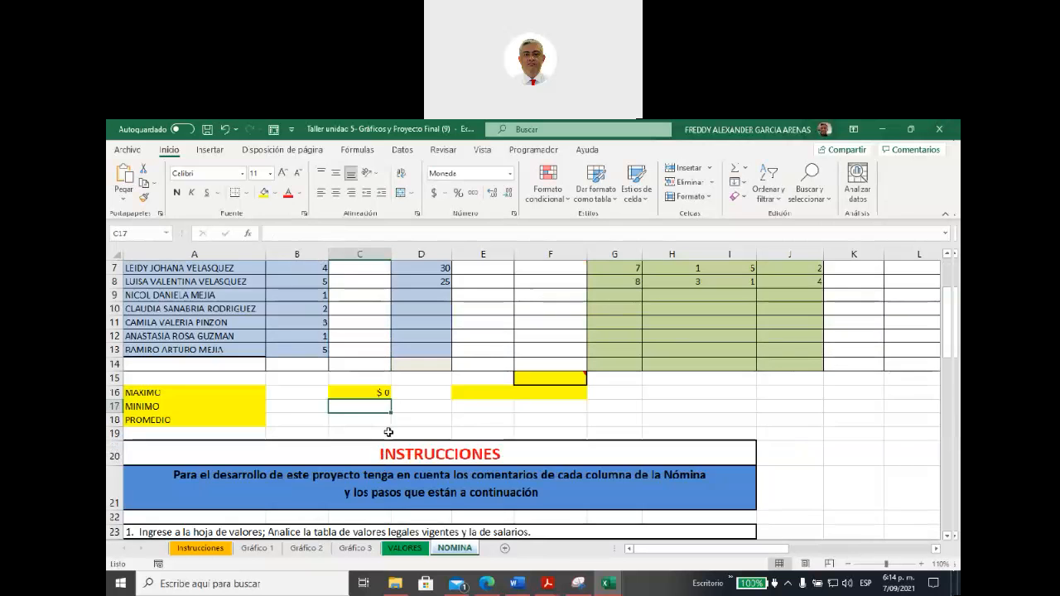
Step: Select the PROMEDIO cell C18 and the whole MAXIMO row 16, and review the row across all payroll columns
scroll(388, 425, up, 1)
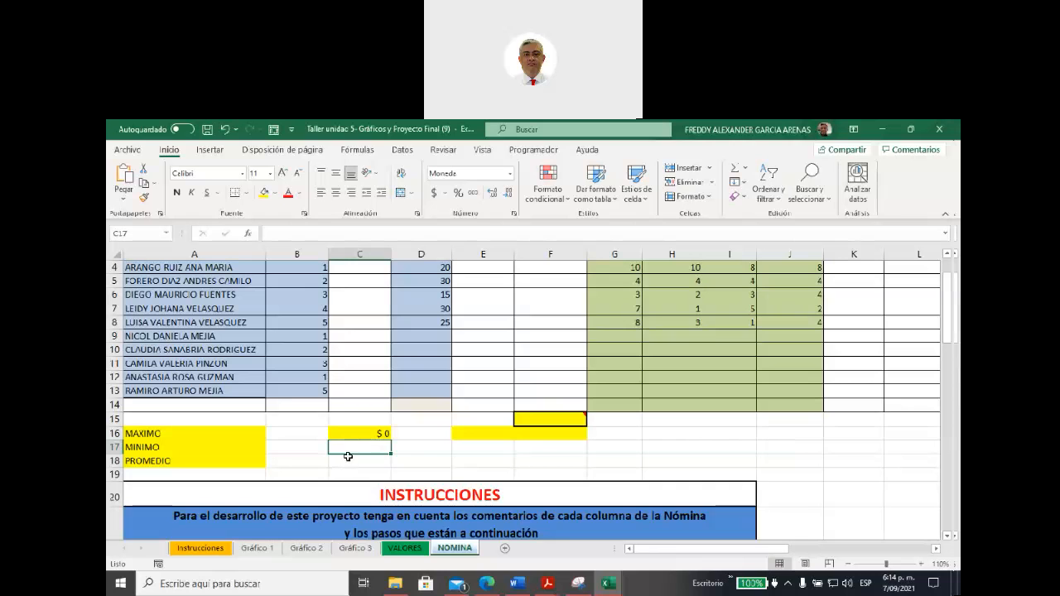
click(353, 463)
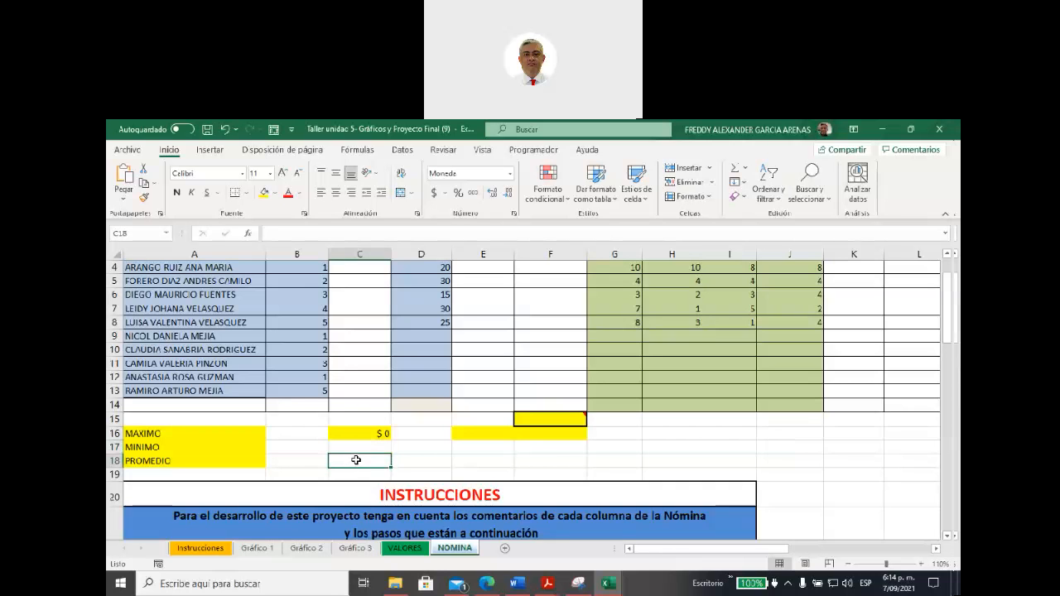
scroll(392, 464, up, 1)
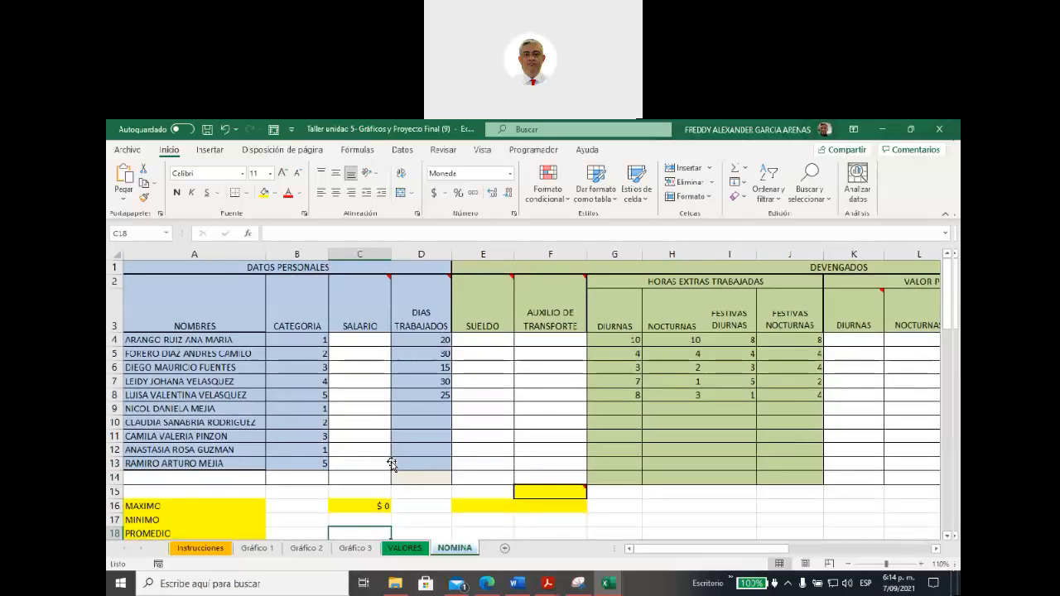
scroll(391, 465, down, 1)
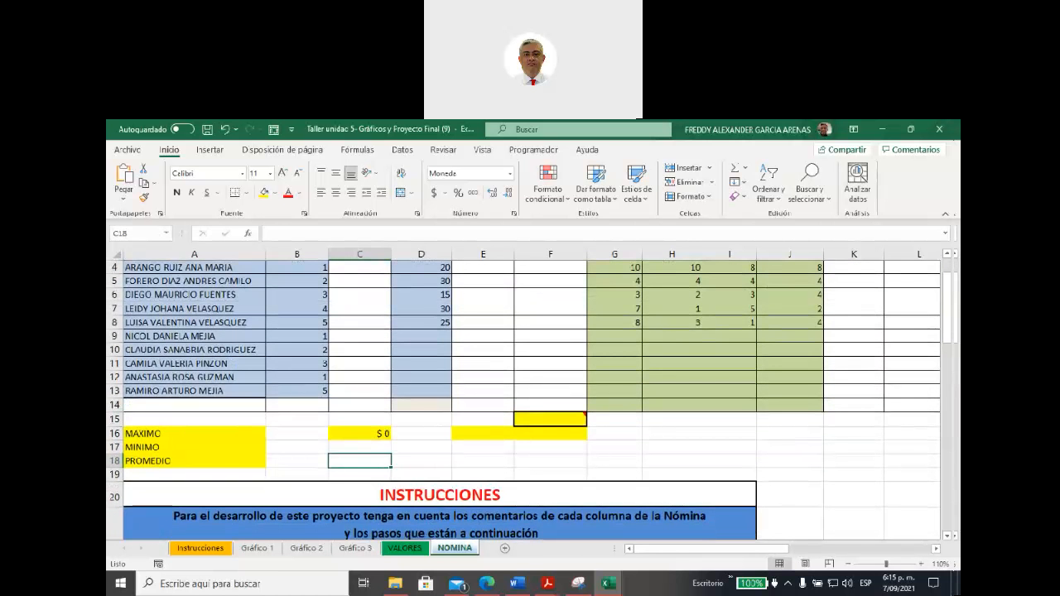
click(115, 434)
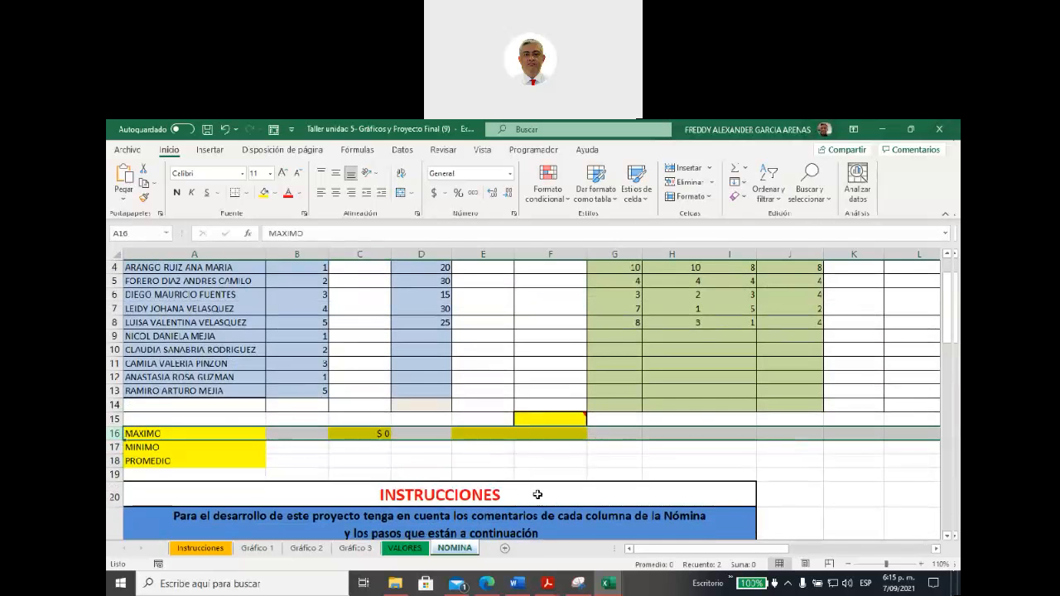
drag(649, 551, 825, 527)
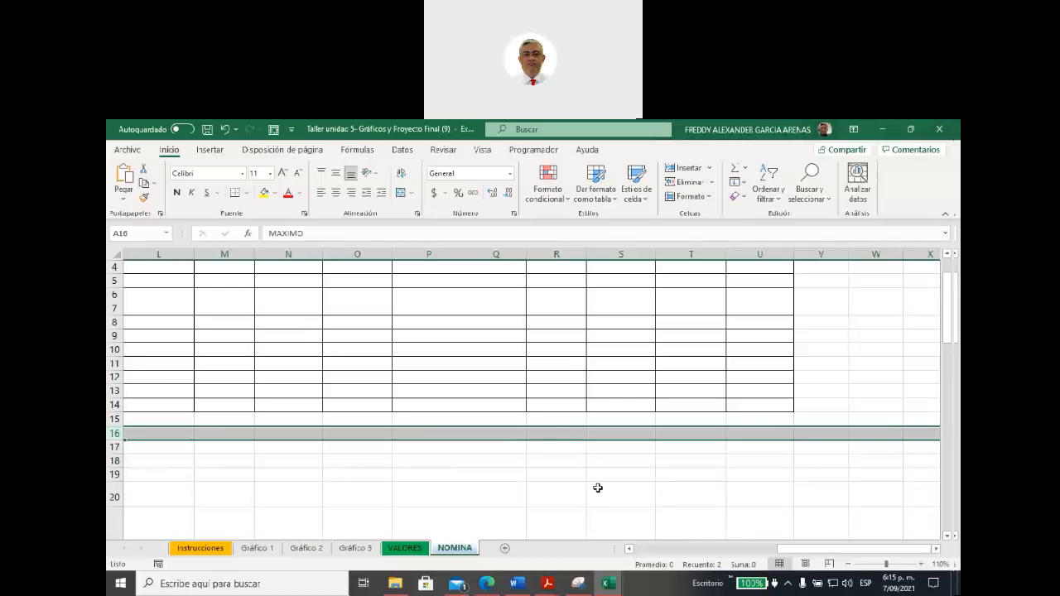
drag(801, 555, 629, 548)
Step: Select the MAXIMO label, cell F15 with its CONTAR.SI note, and the labels in A16:A18 in turn
click(196, 432)
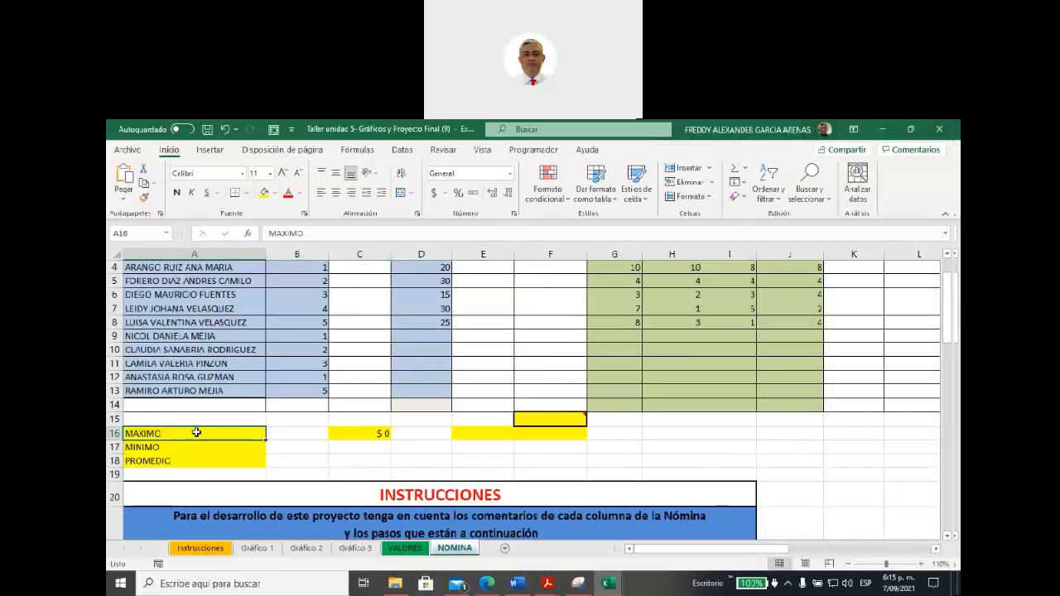
click(535, 420)
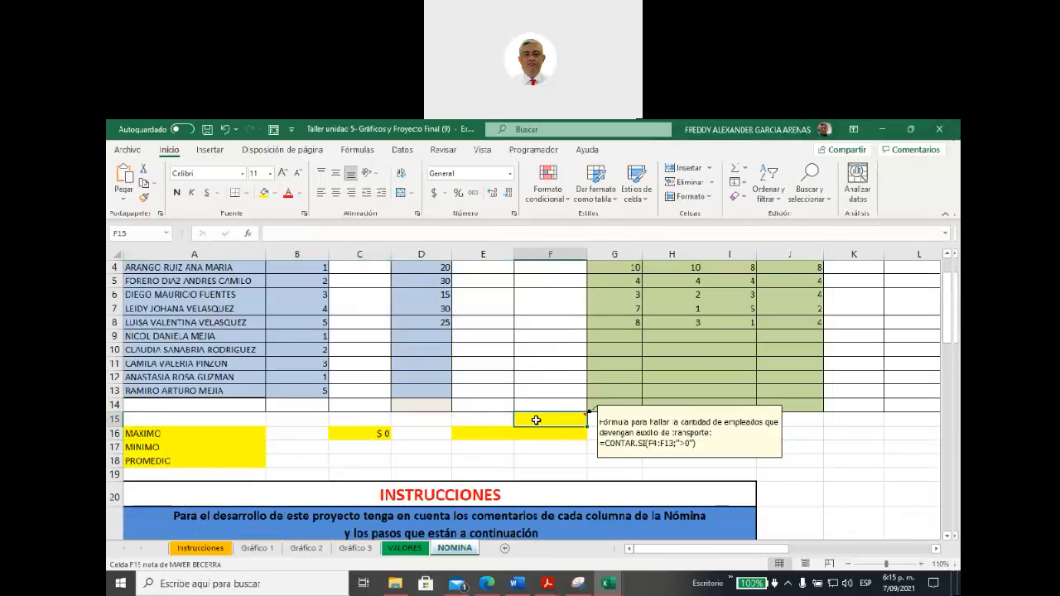
drag(220, 431, 216, 457)
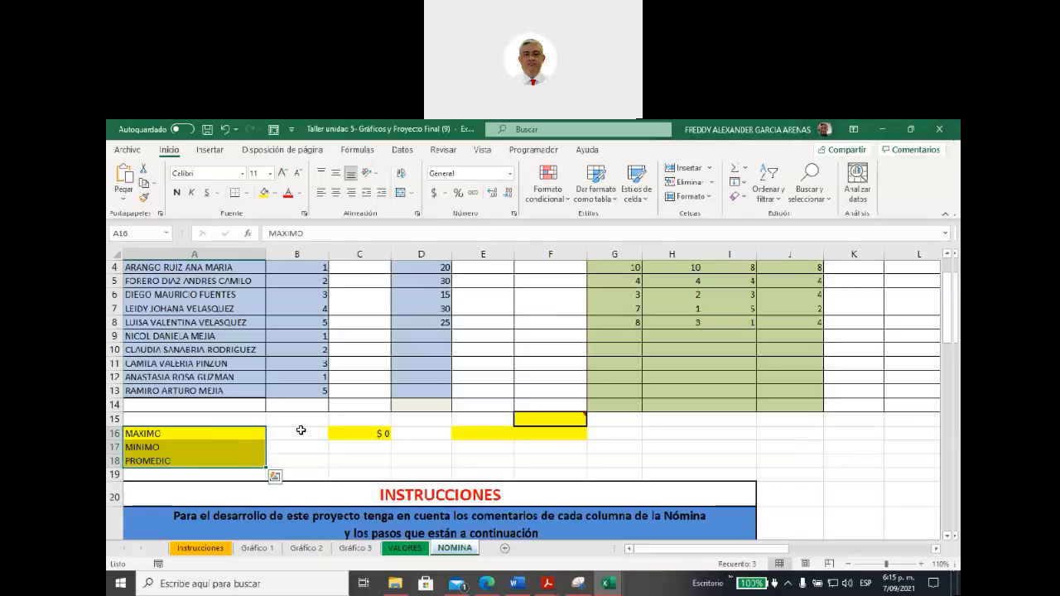
Step: Select instruction 23, about borders and fill colours, and look through the conditional formatting options
scroll(303, 427, down, 7)
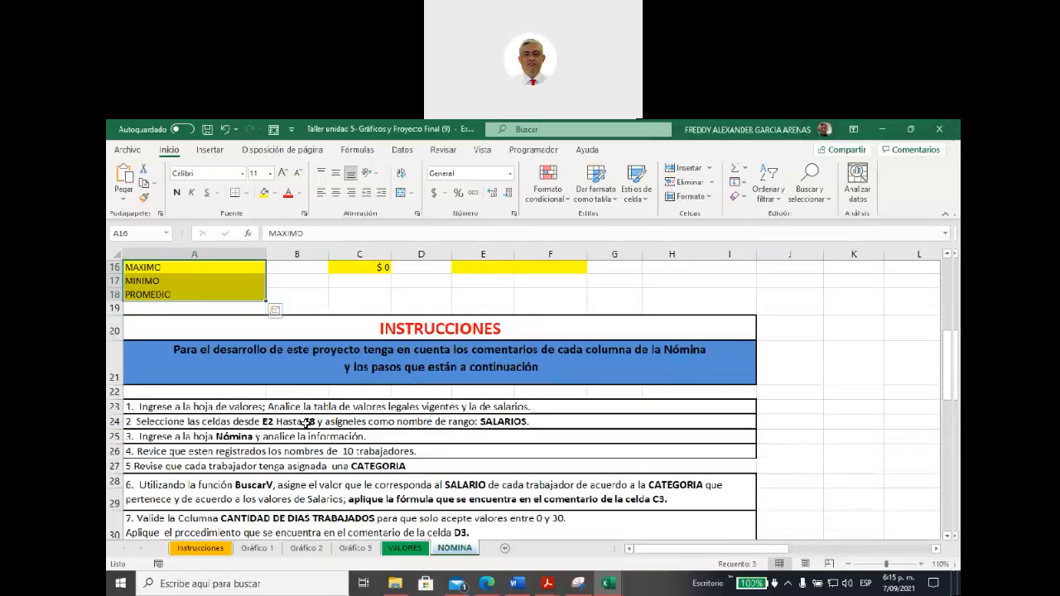
scroll(305, 424, down, 6)
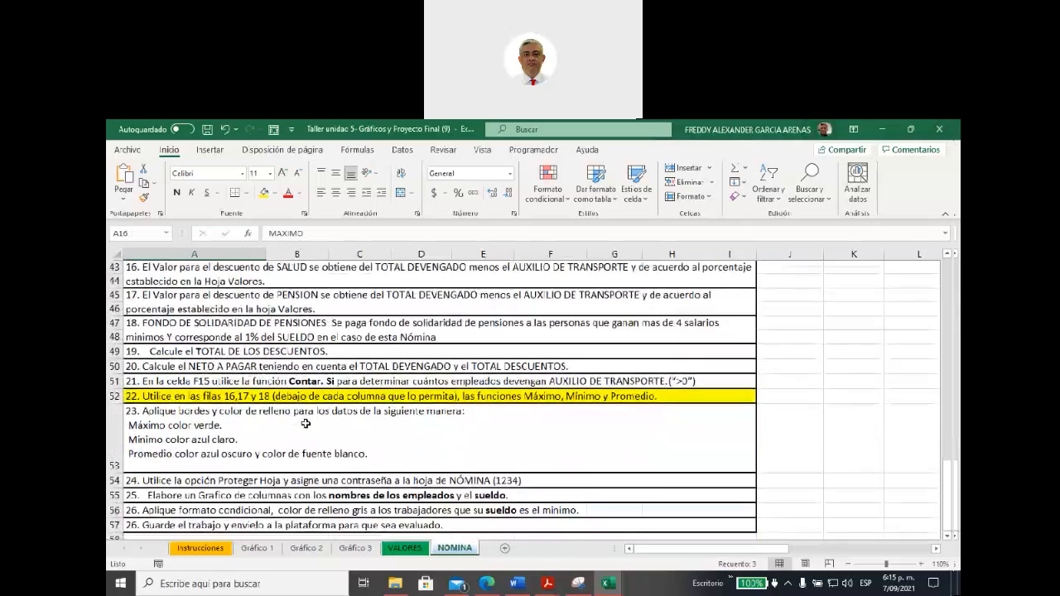
click(302, 430)
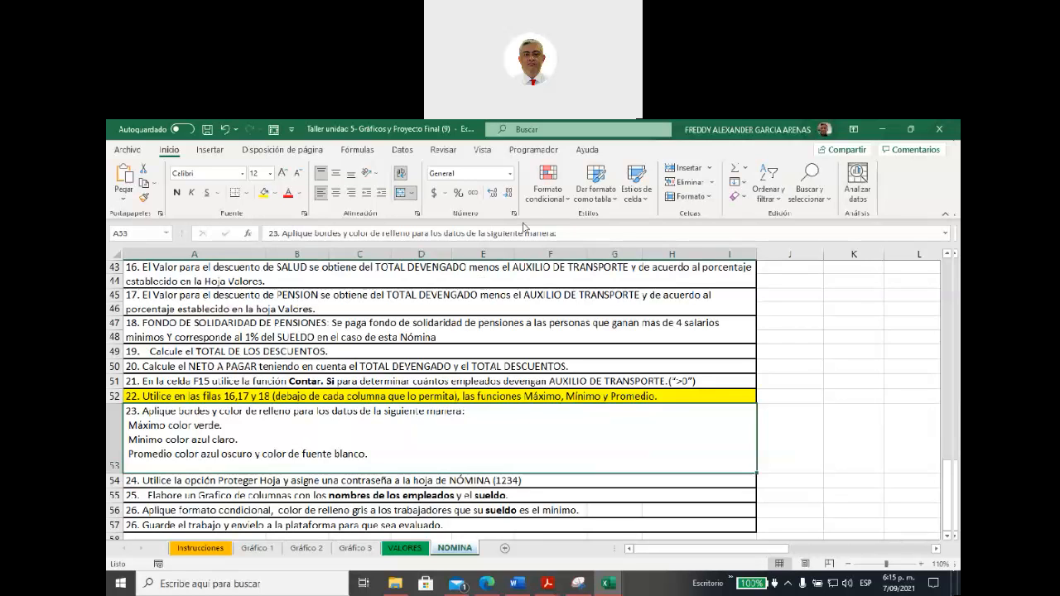
click(563, 202)
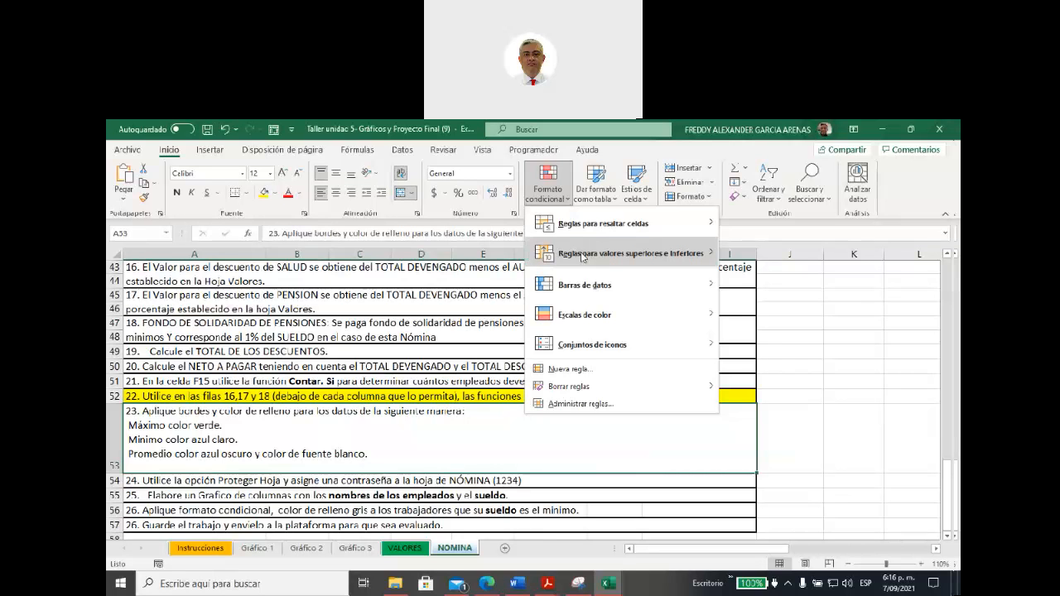
mouse_move(583, 257)
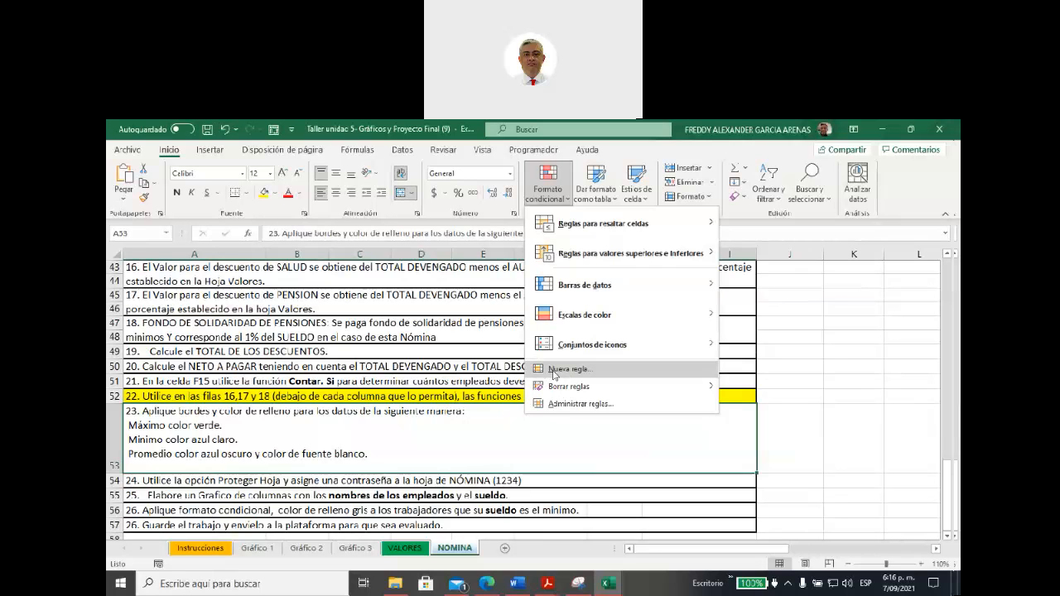
click(157, 427)
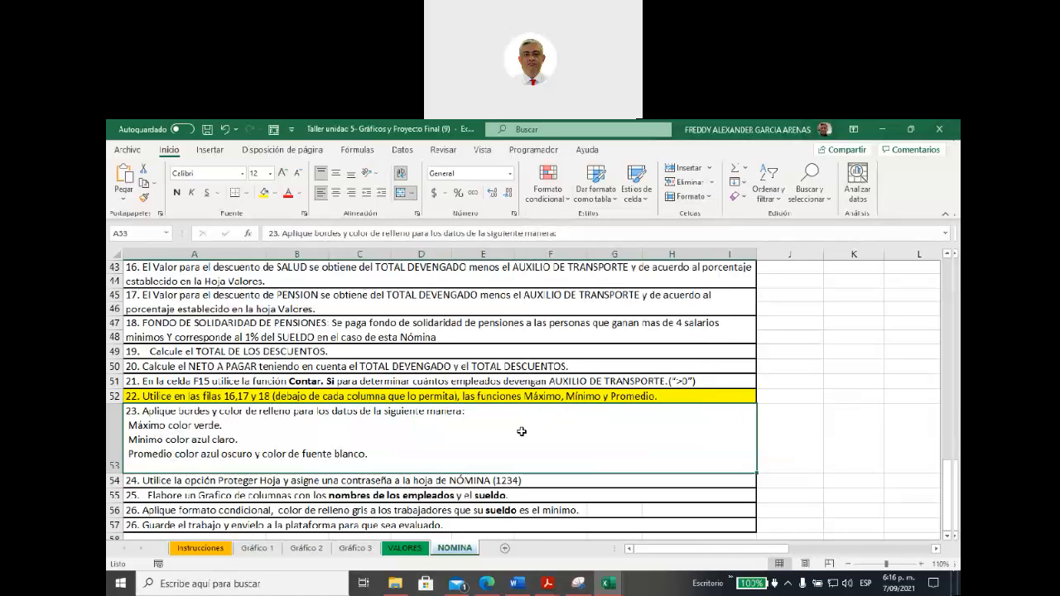
Step: Select the SALARIO cells C4:C13 of the payroll table
scroll(520, 431, up, 14)
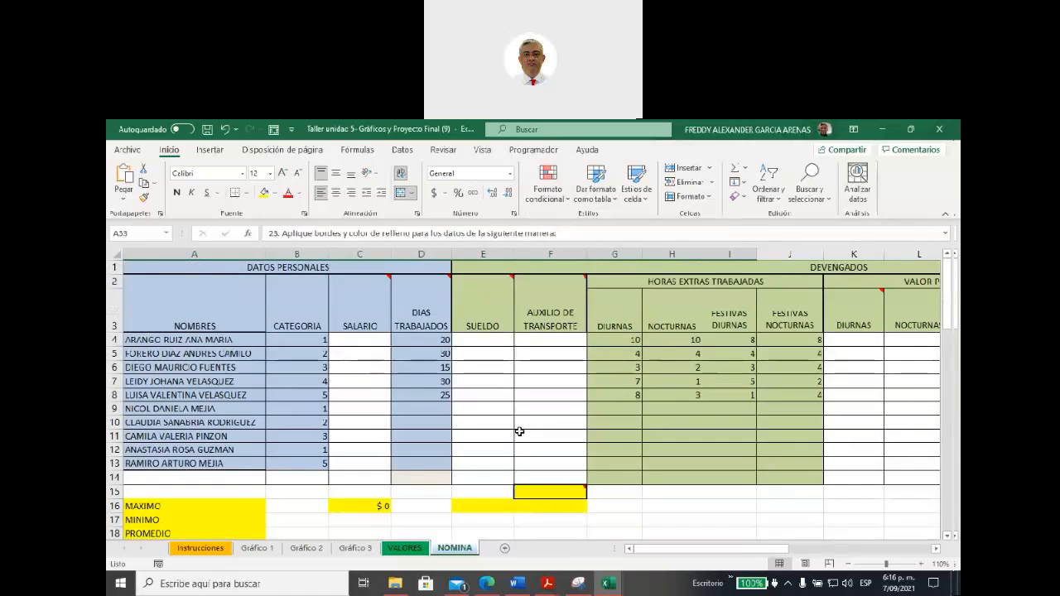
scroll(519, 430, down, 1)
scroll(343, 285, up, 1)
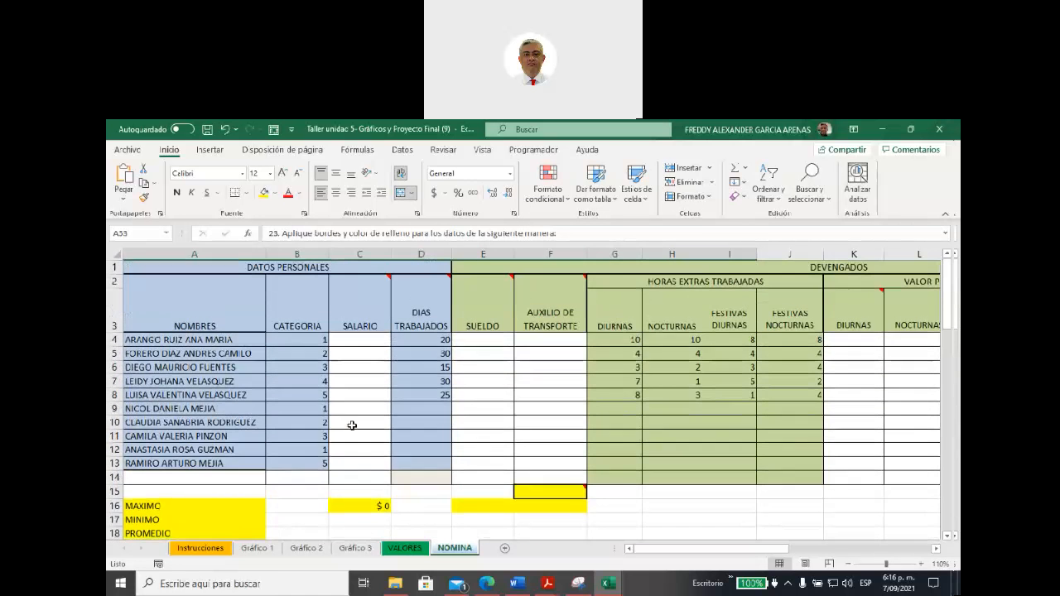
drag(350, 341, 356, 463)
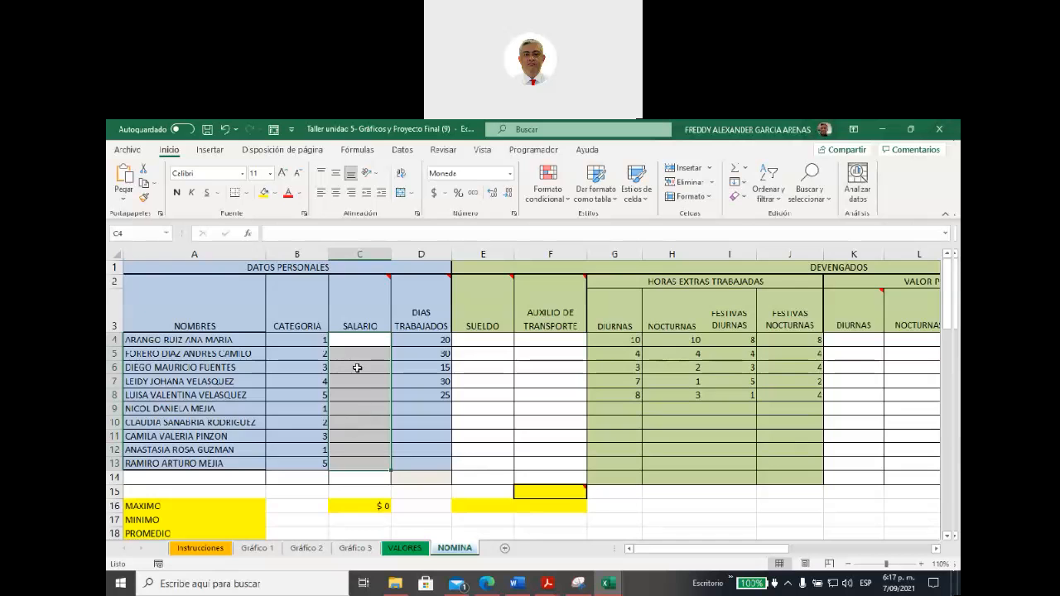
Step: Fill instruction 24, about protecting the sheet, with yellow and show where the NOMINA sheet's Proteger hoja option is
scroll(358, 397, down, 10)
scroll(358, 397, down, 7)
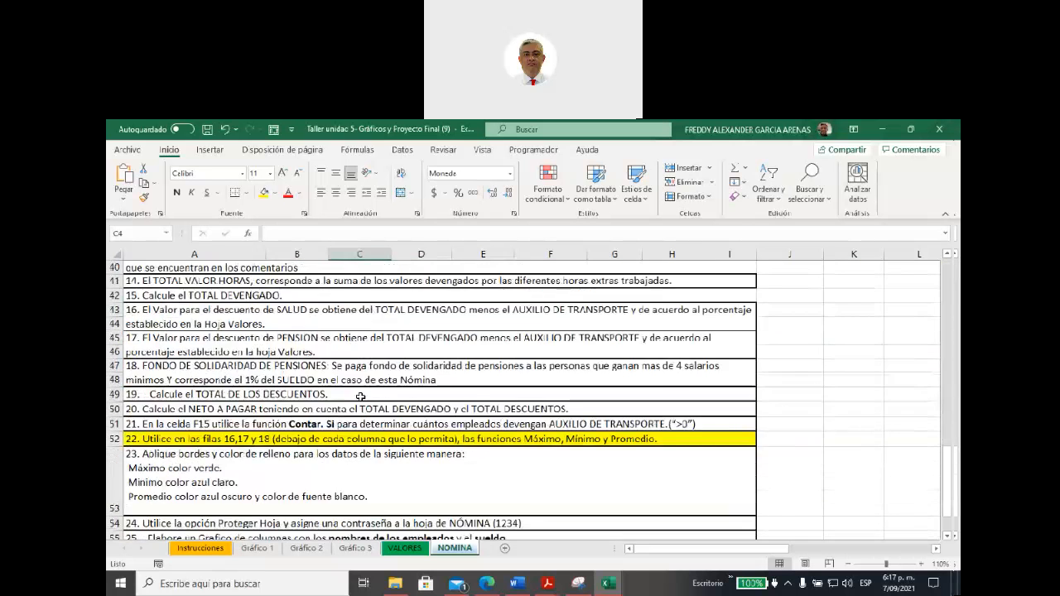
scroll(358, 397, up, 1)
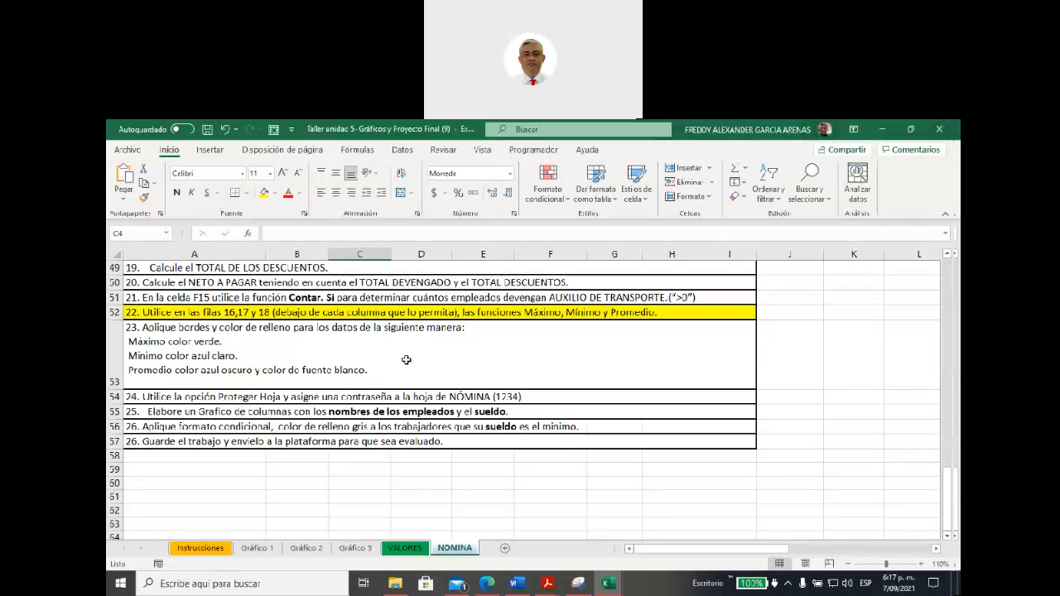
click(367, 393)
click(263, 192)
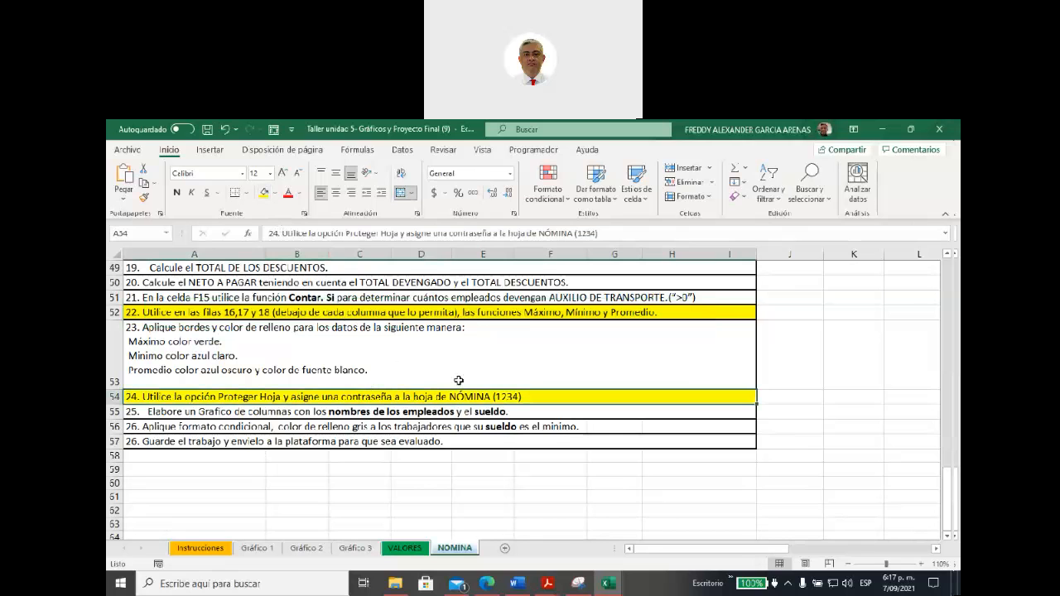
right_click(448, 552)
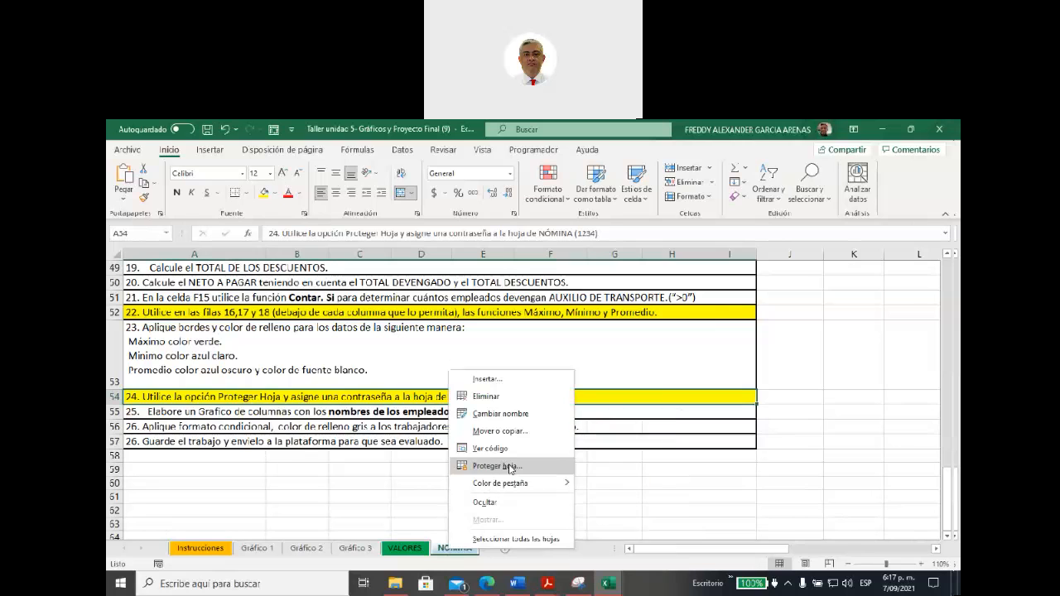
click(389, 494)
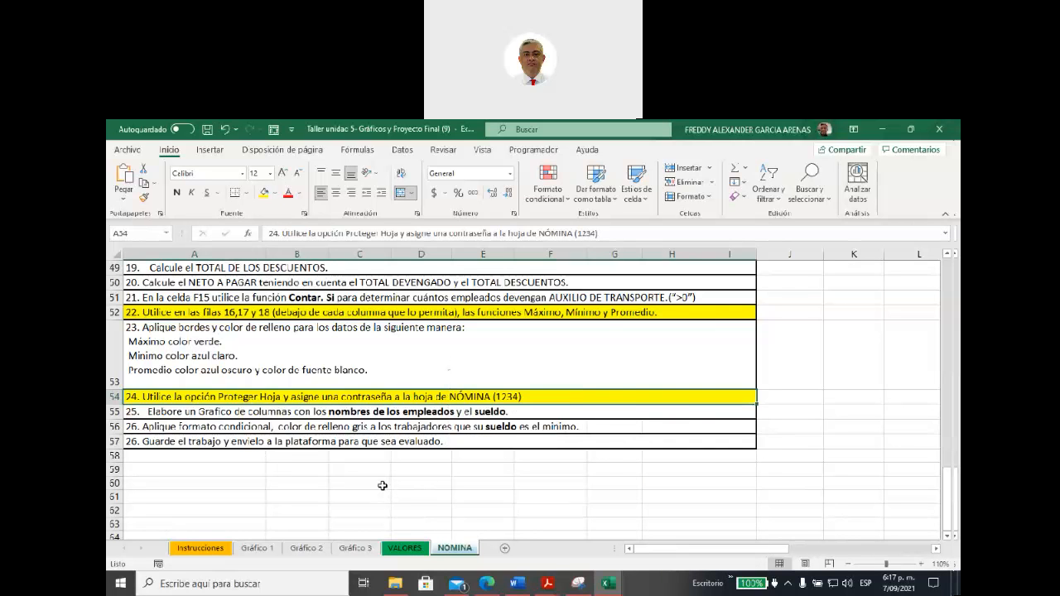
Step: Fill instruction 25, about the column chart of employee names and sueldo, with yellow and return to the earlier instructions
click(372, 413)
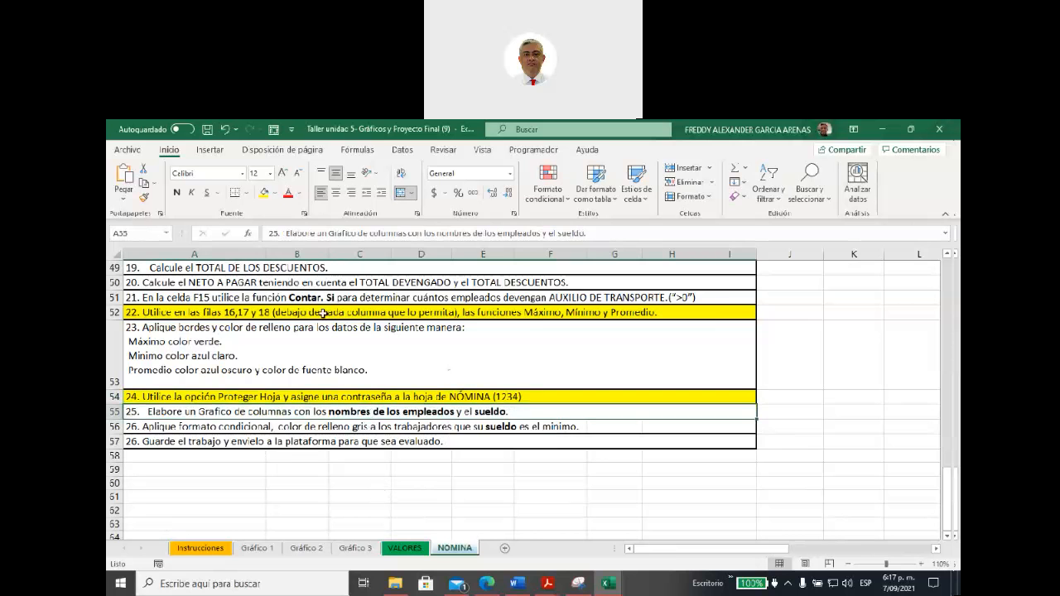
click(264, 192)
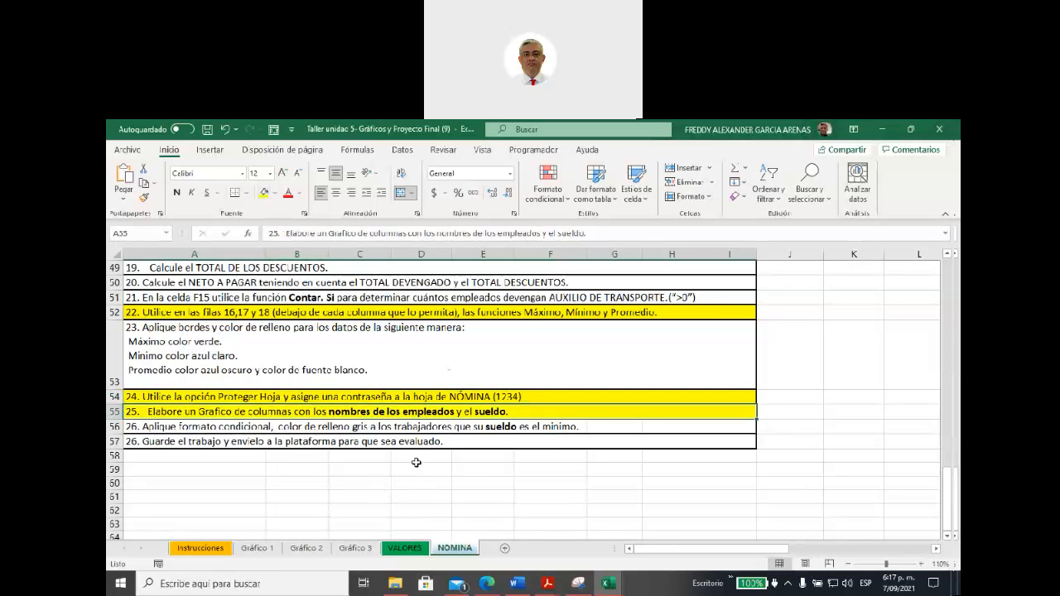
scroll(625, 512, up, 3)
scroll(626, 512, up, 7)
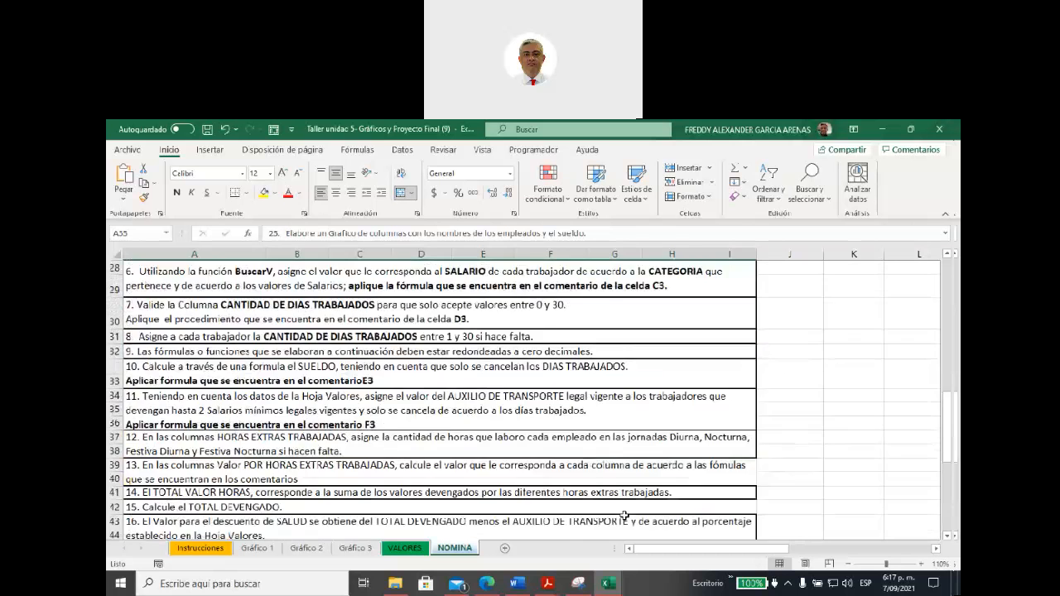
Step: Select the empty range K20:O30 beside the instructions on the NOMINA sheet to indicate a spot for the column chart
drag(639, 551, 729, 553)
click(416, 286)
drag(416, 286, 657, 473)
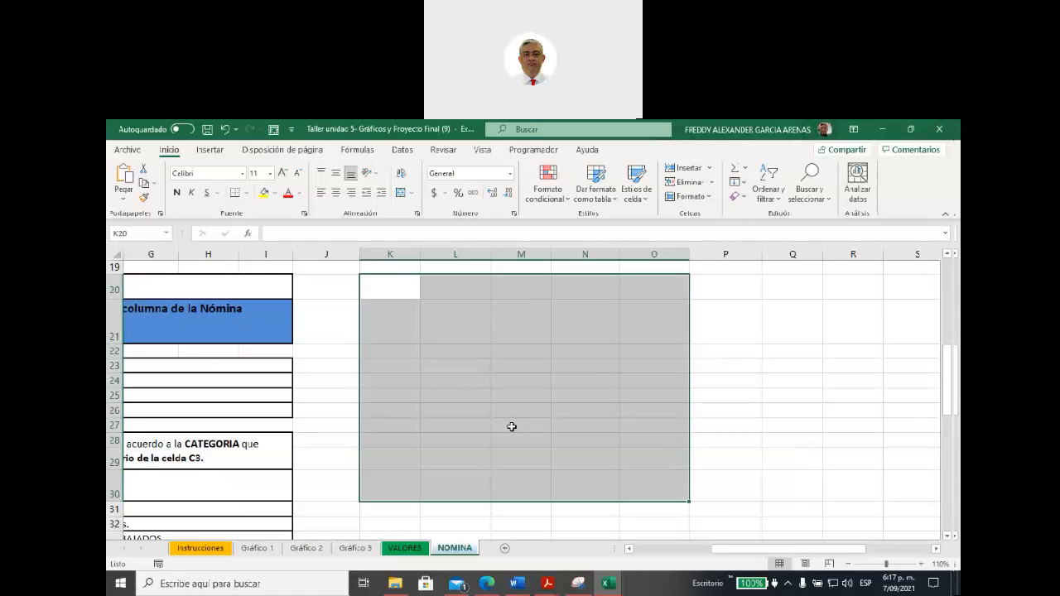
scroll(511, 427, up, 5)
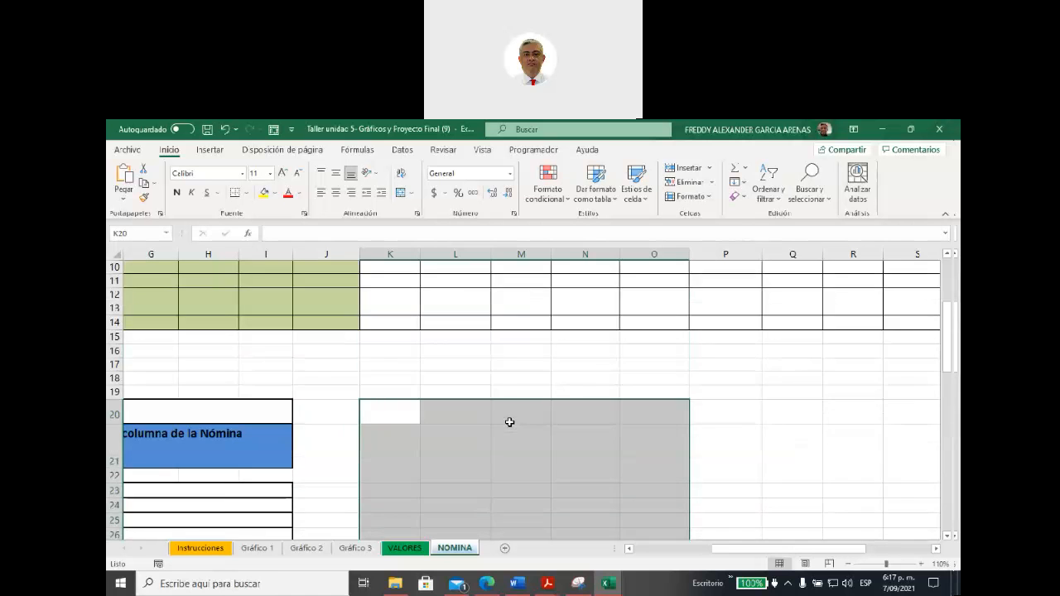
scroll(632, 406, down, 3)
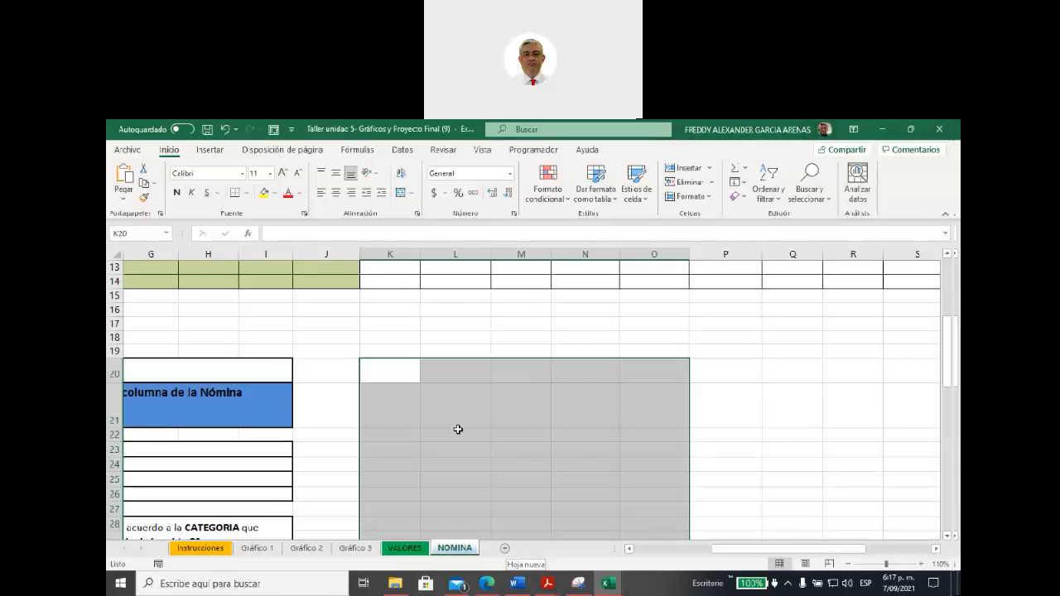
scroll(458, 435, up, 4)
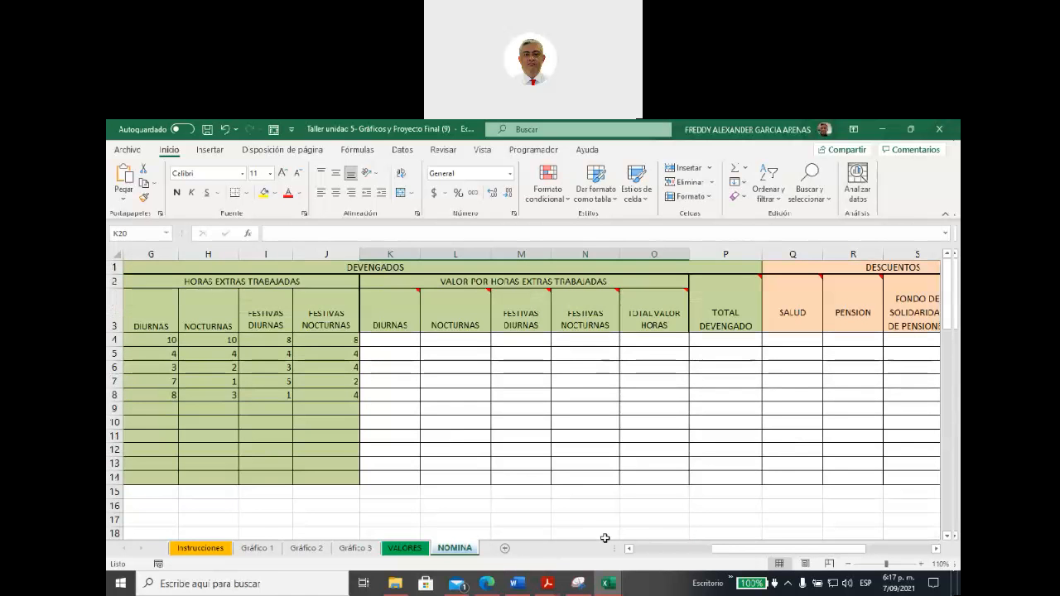
Step: Look through the NOMINA instructions down to the last one and return to the payroll table
drag(717, 552, 639, 552)
scroll(439, 493, down, 1)
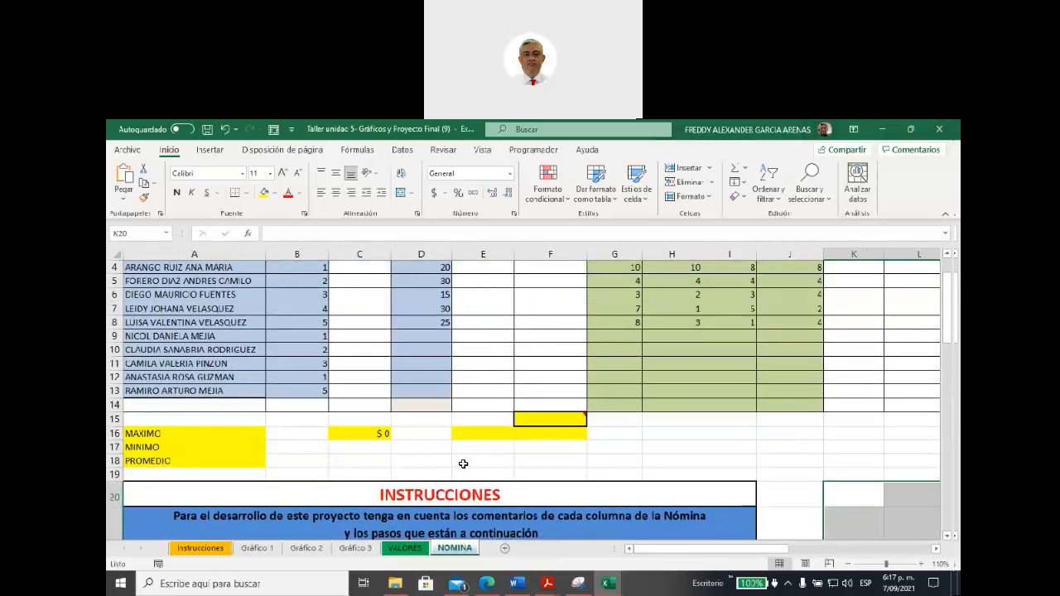
scroll(463, 465, down, 10)
scroll(457, 466, down, 3)
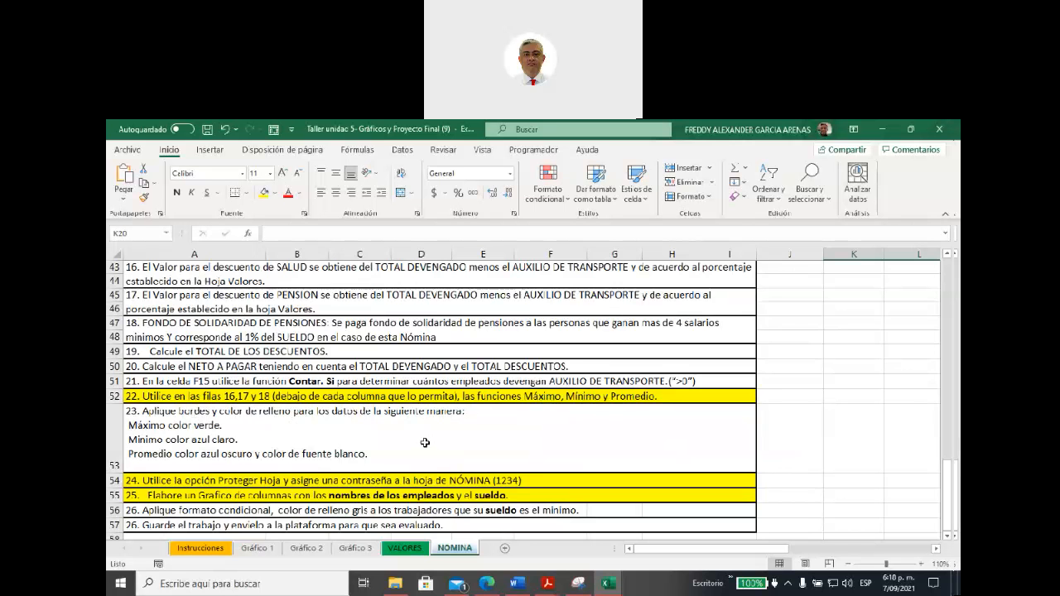
scroll(425, 443, down, 2)
scroll(424, 443, up, 1)
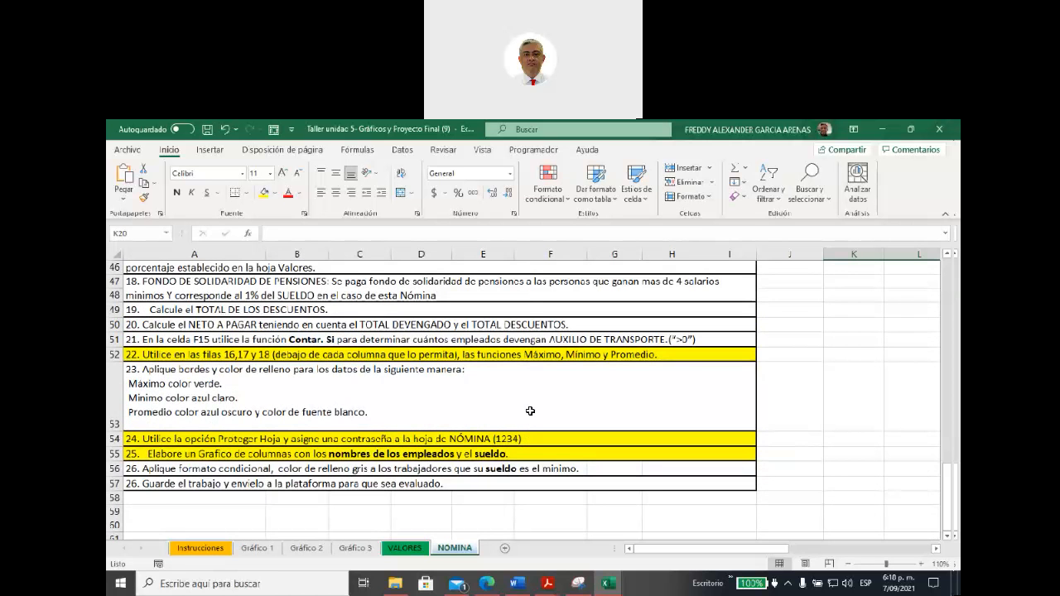
scroll(527, 411, up, 8)
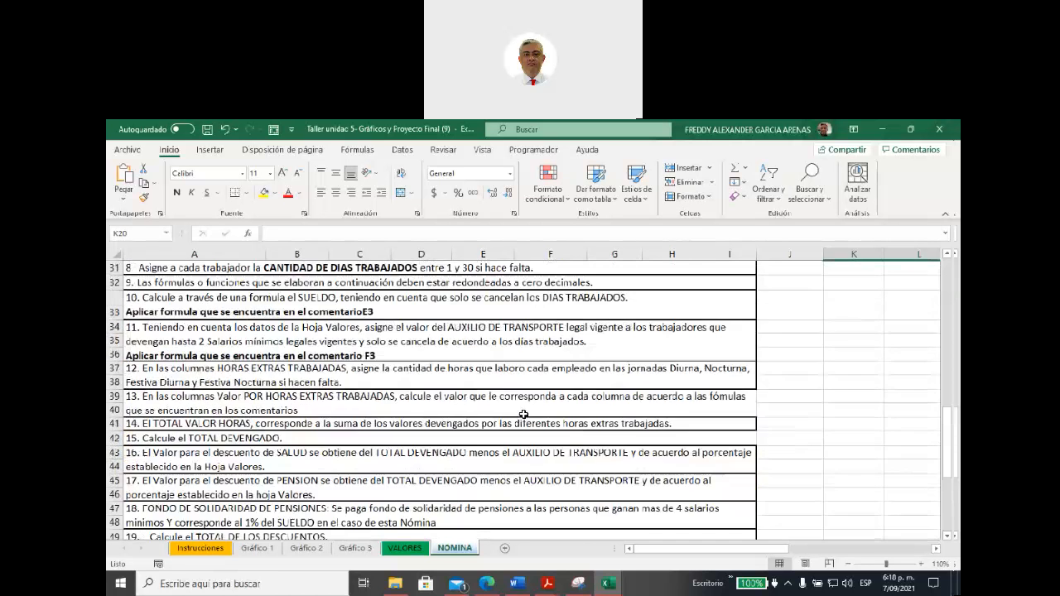
scroll(522, 414, up, 7)
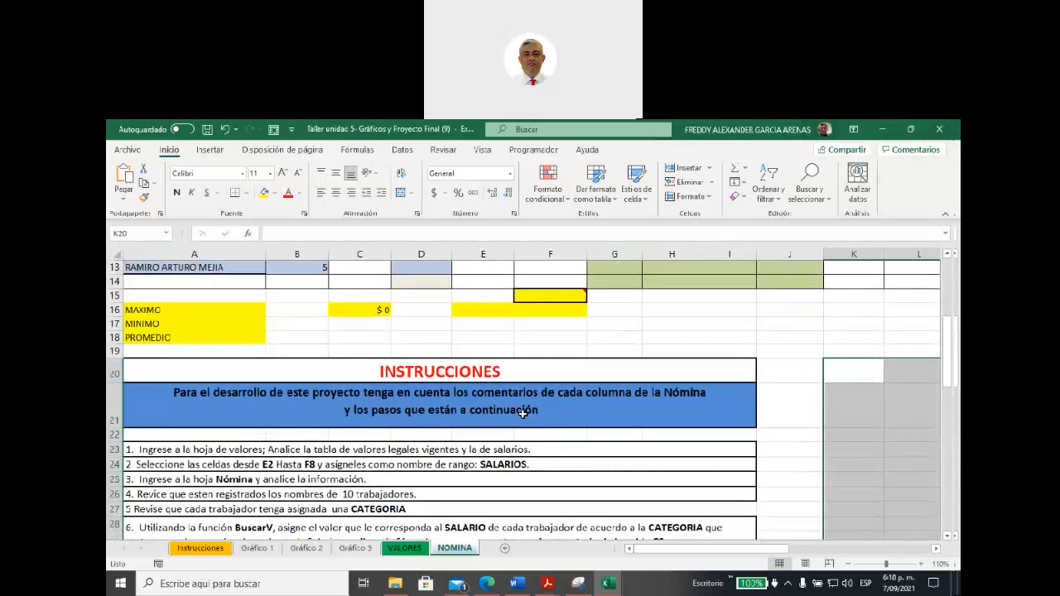
scroll(522, 414, up, 1)
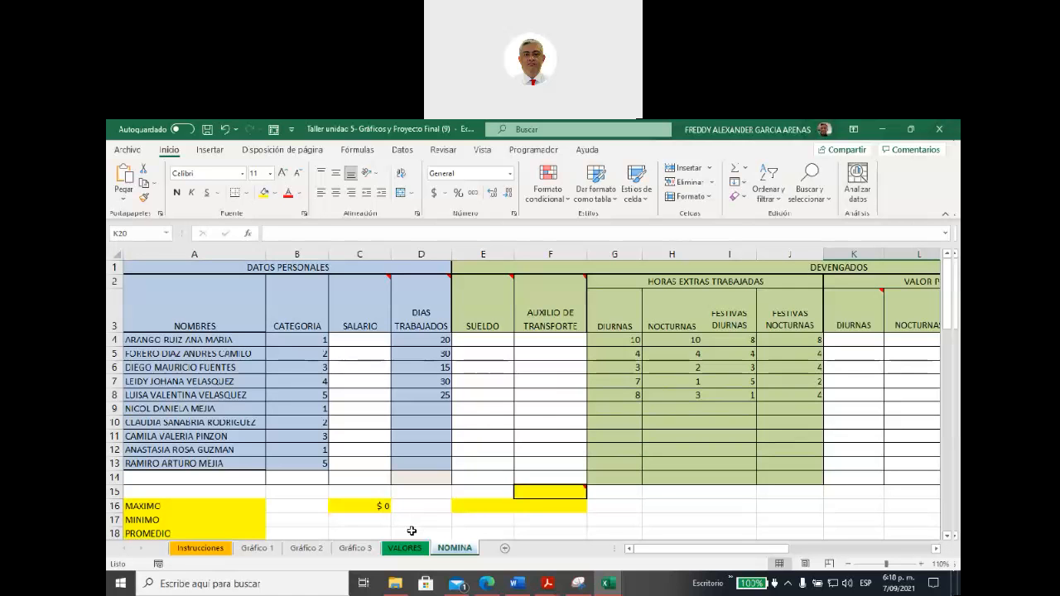
Step: Open the Gráfico 1 sheet and select an empty cell away from the Zona and Ventas table
click(272, 549)
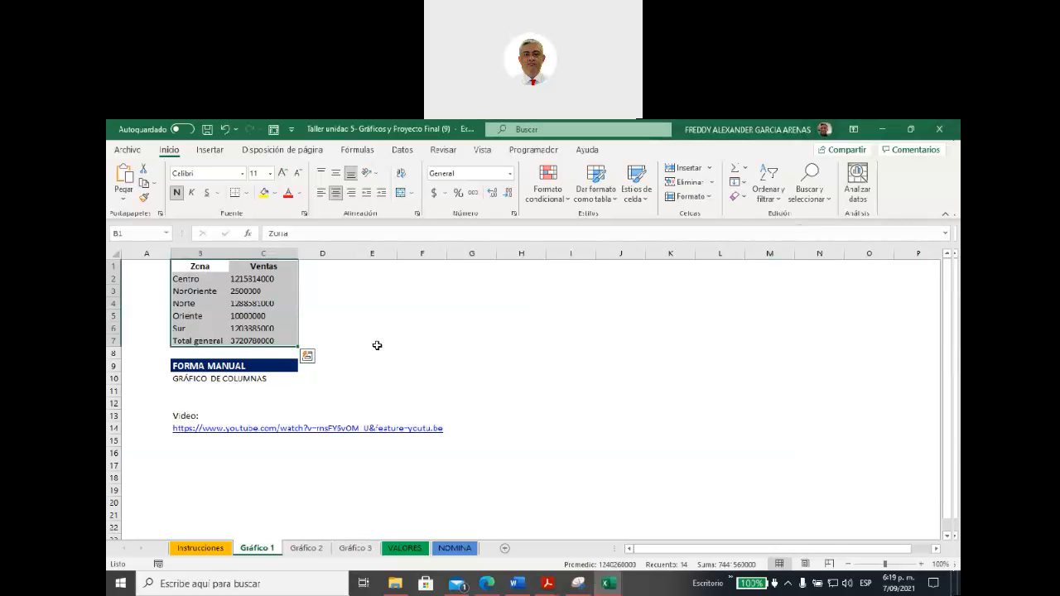
click(373, 380)
click(514, 316)
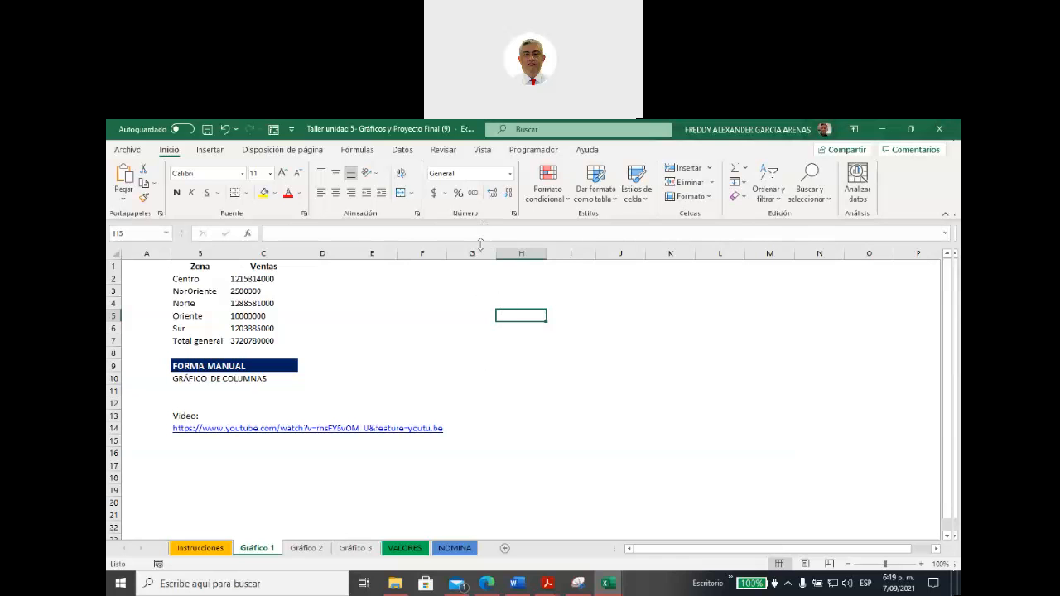
Step: Show the gridlines of the Gráfico 1 sheet briefly and hide them again
click(481, 152)
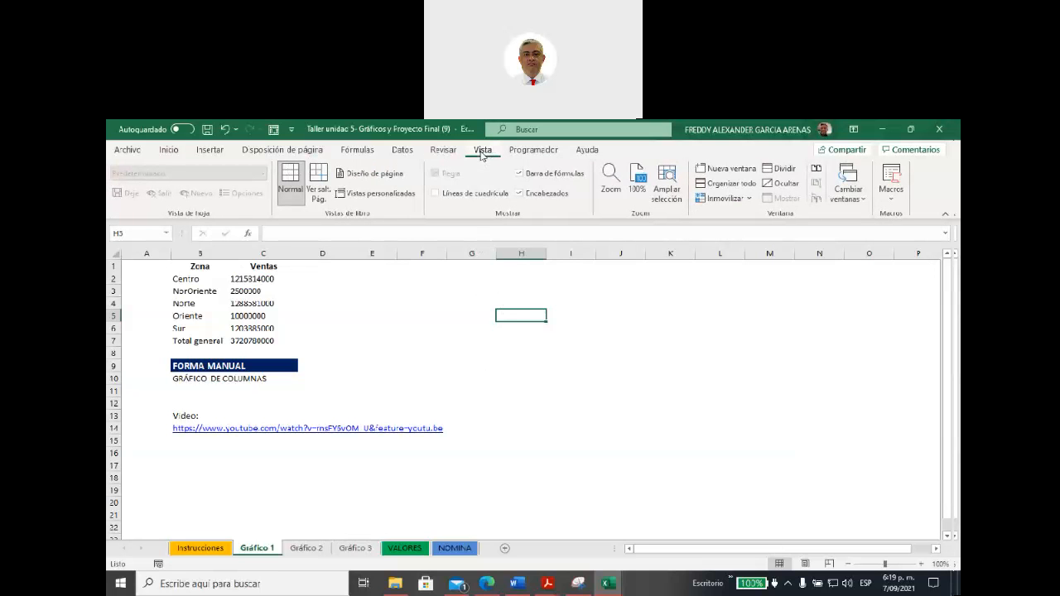
click(436, 195)
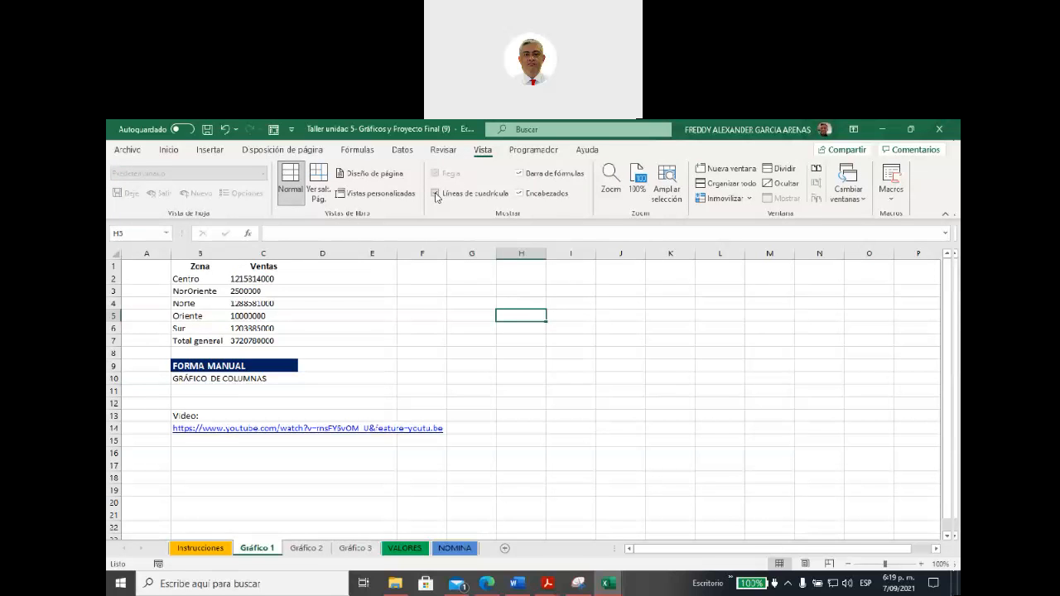
click(435, 192)
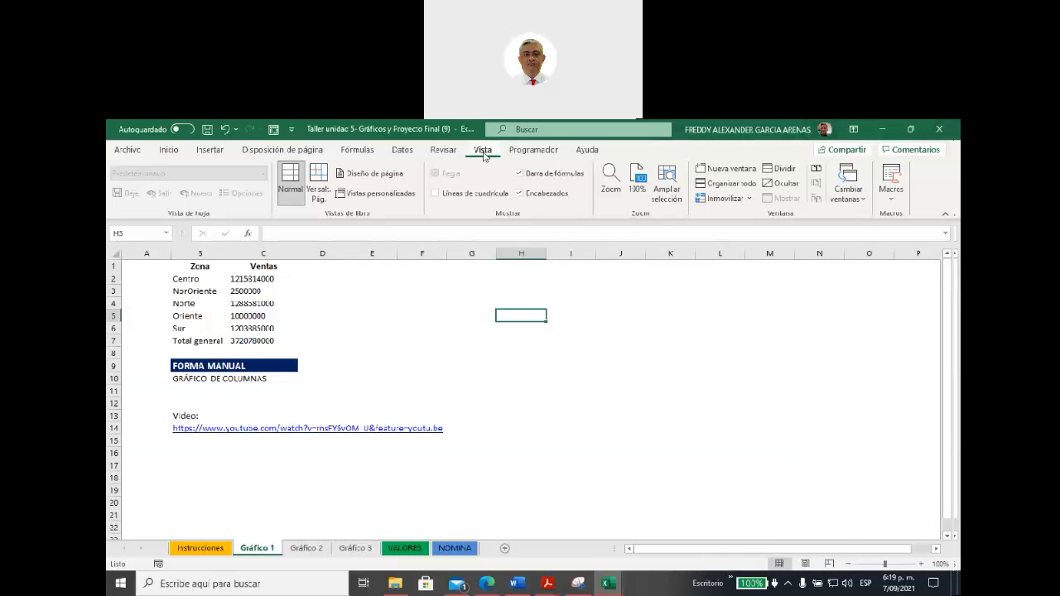
Step: Insert an empty 2-D clustered column chart without selected data and move it further away from the sales table
click(209, 151)
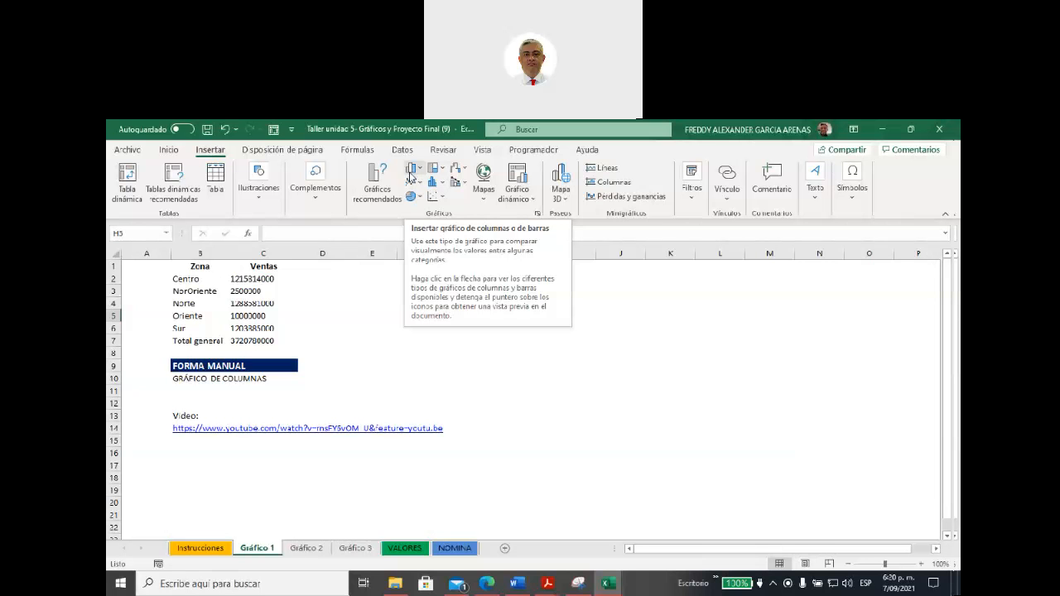
click(419, 169)
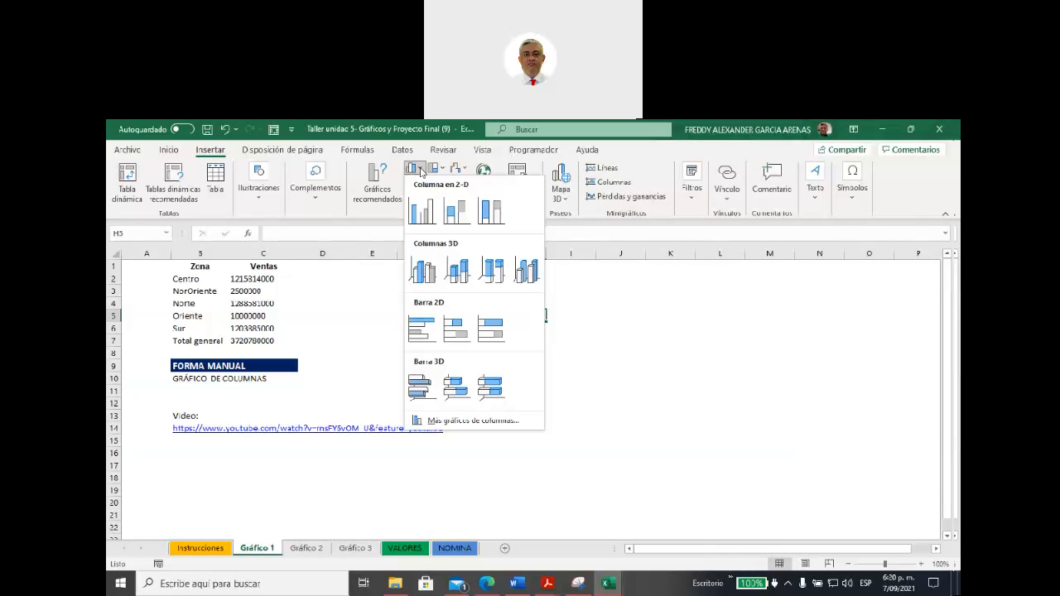
click(421, 212)
drag(482, 325, 605, 323)
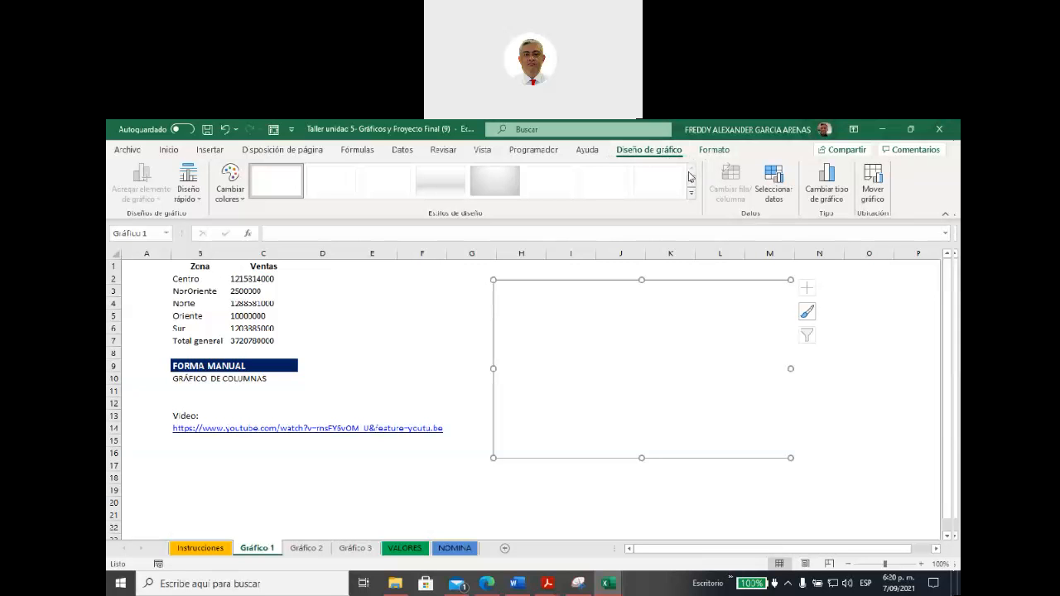
Step: Set the empty chart's data range to B1:C6 of Gráfico 1, leaving out the Total general row
click(783, 198)
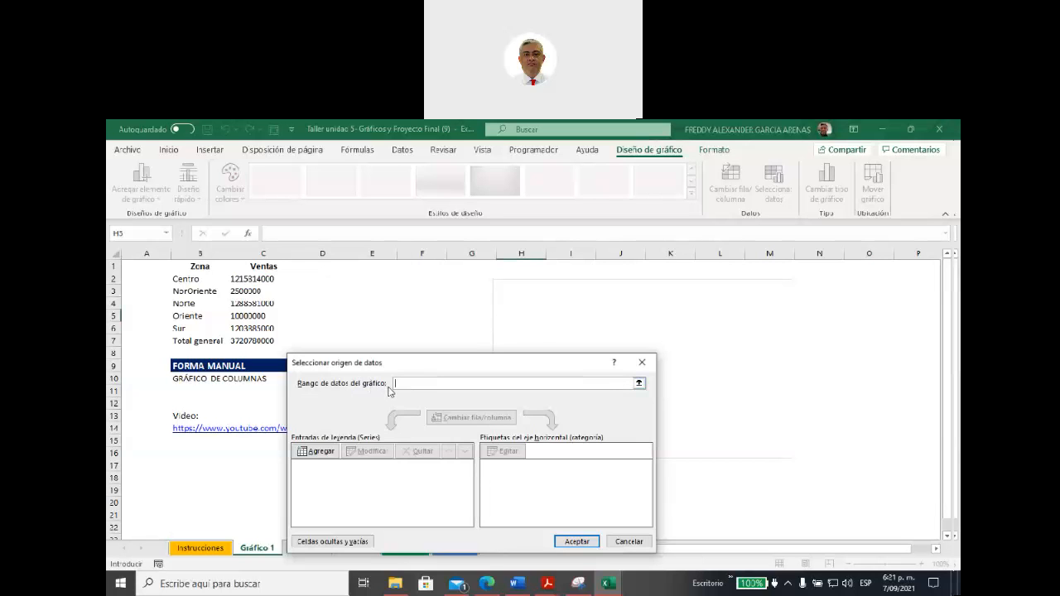
drag(187, 266, 247, 282)
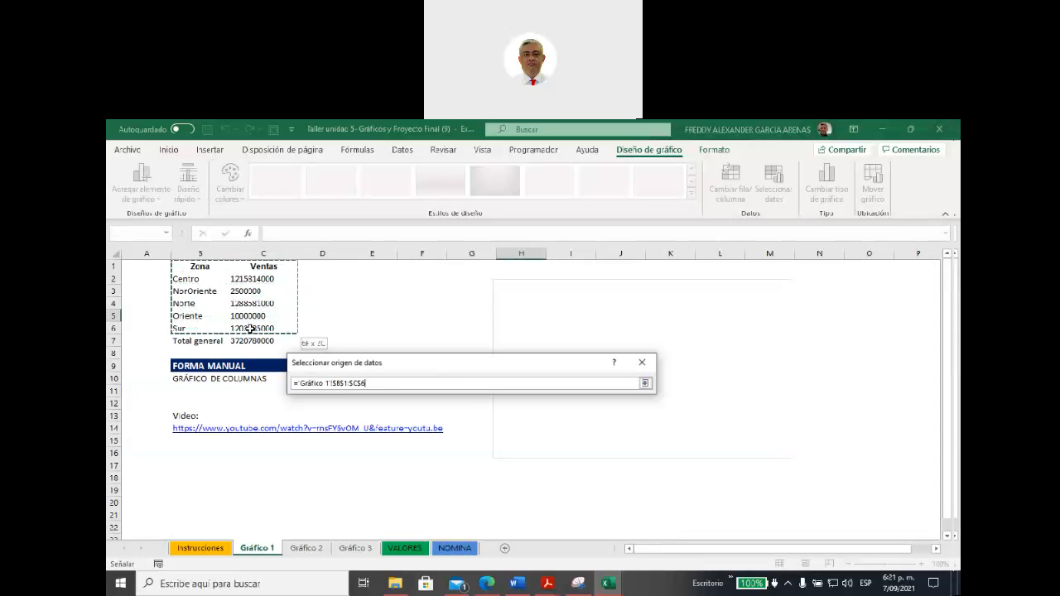
drag(250, 329, 250, 329)
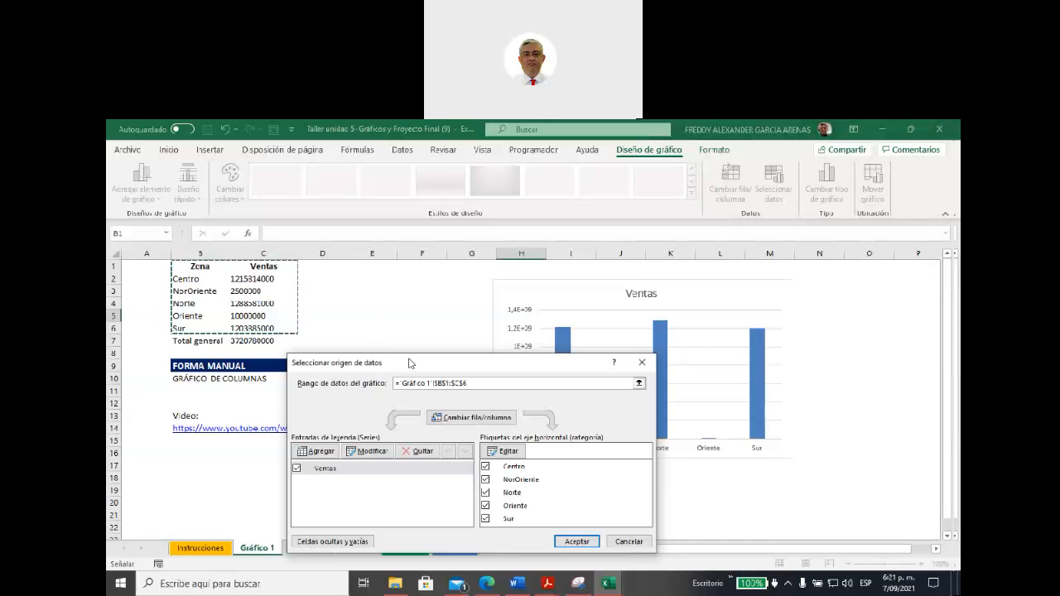
drag(409, 367, 467, 285)
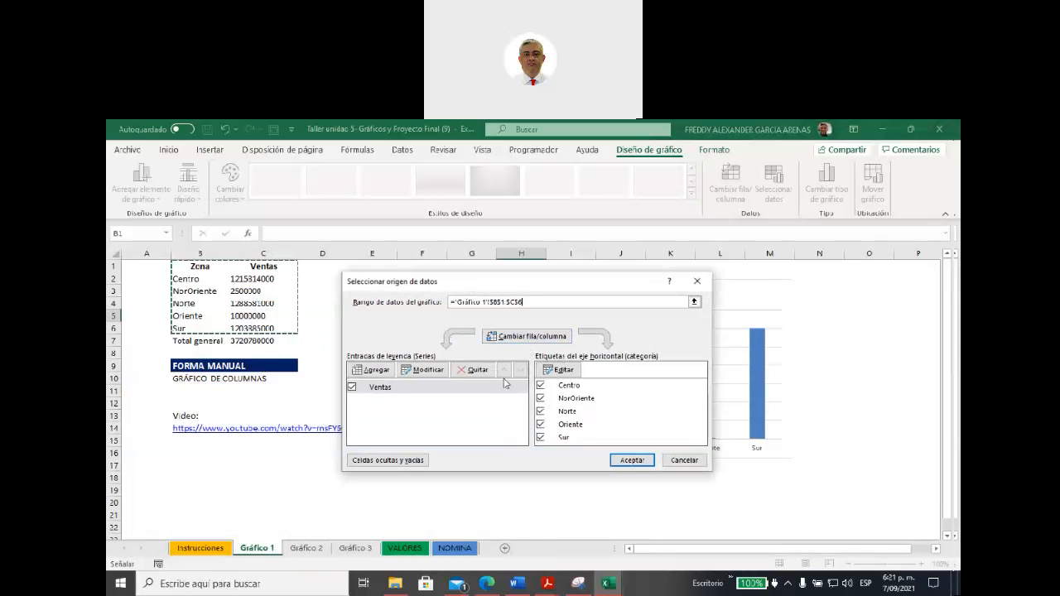
click(631, 460)
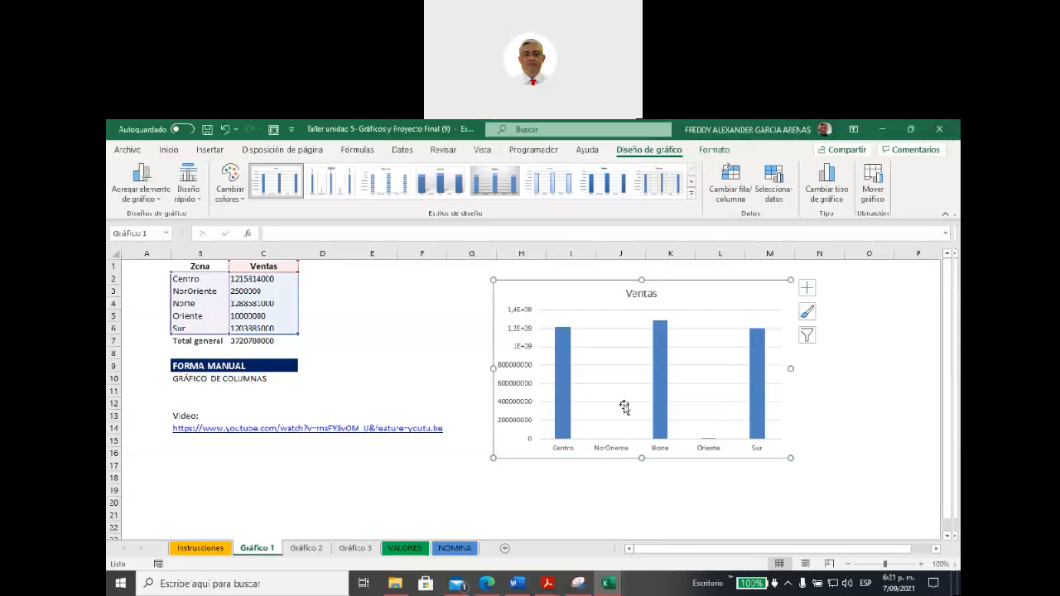
Step: Check the chart's data source once more without changes and delete the chart
click(774, 190)
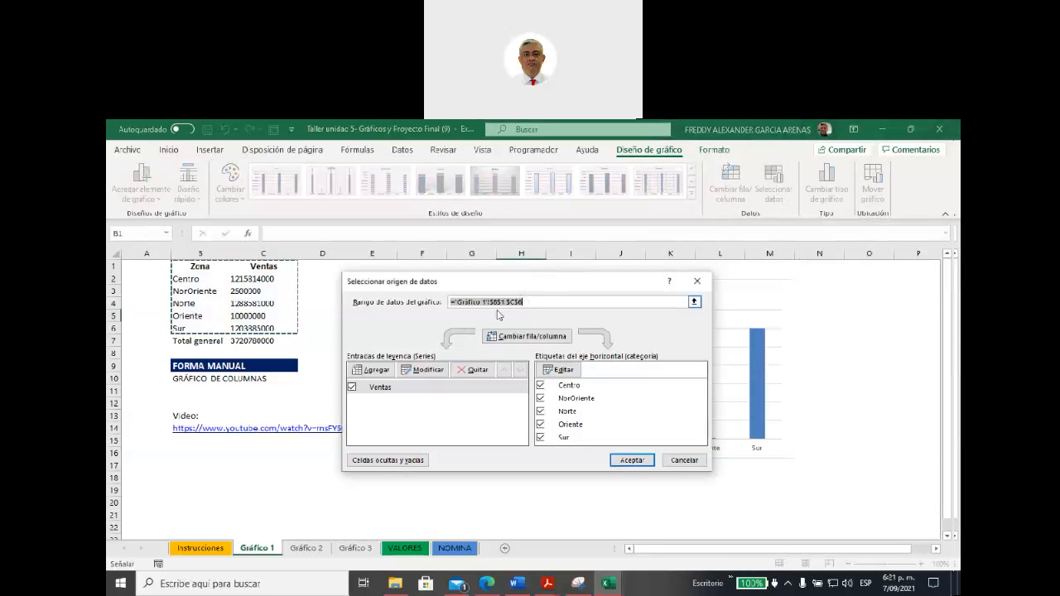
click(697, 281)
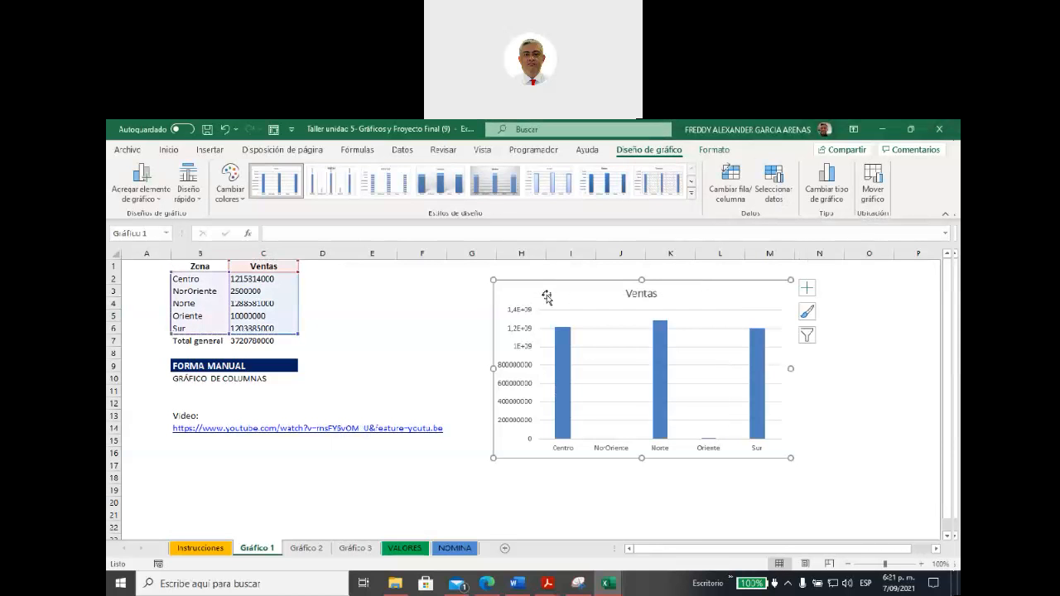
key(Delete)
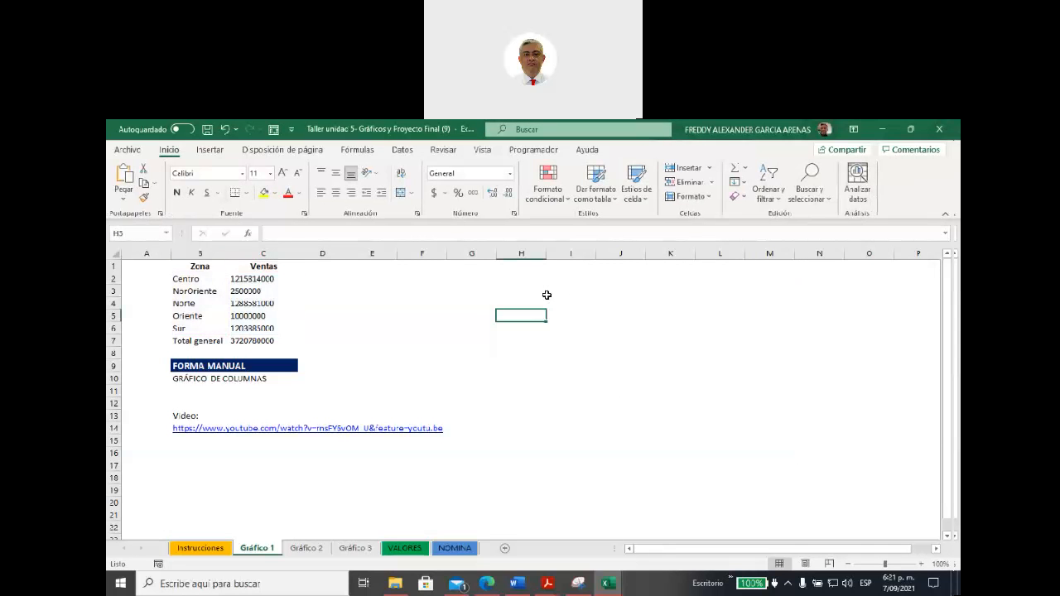
click(472, 343)
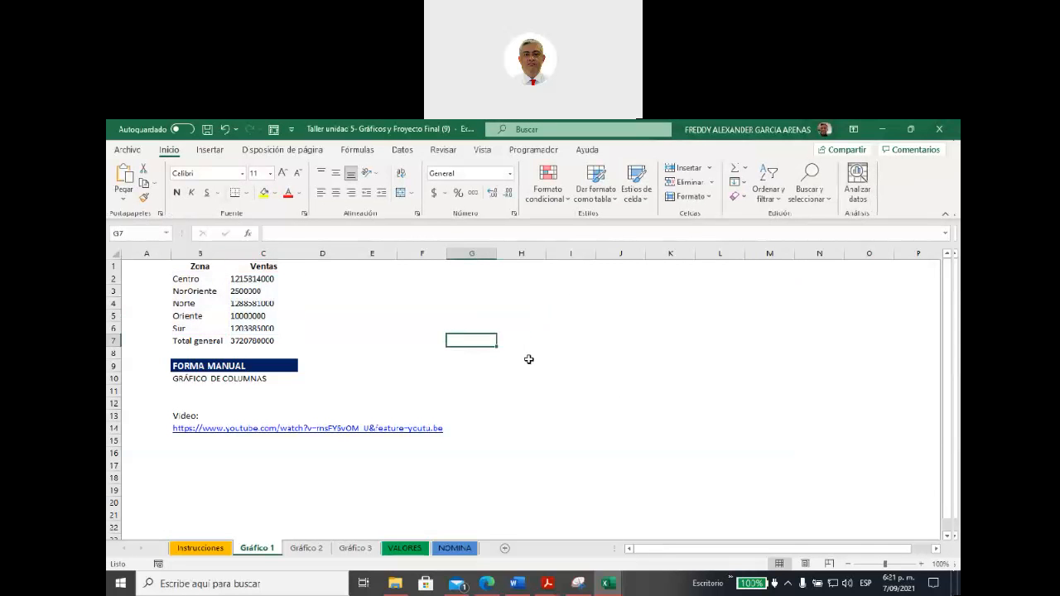
click(513, 329)
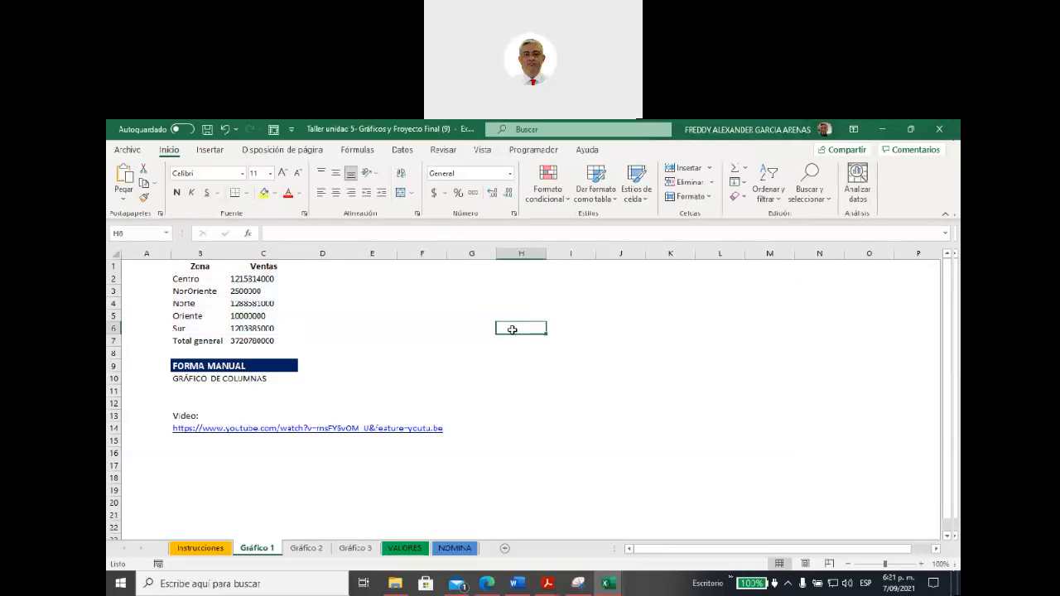
Step: Insert a 2-D clustered column chart from the selected Zona and Ventas range B1:C6
click(186, 270)
drag(235, 269, 278, 328)
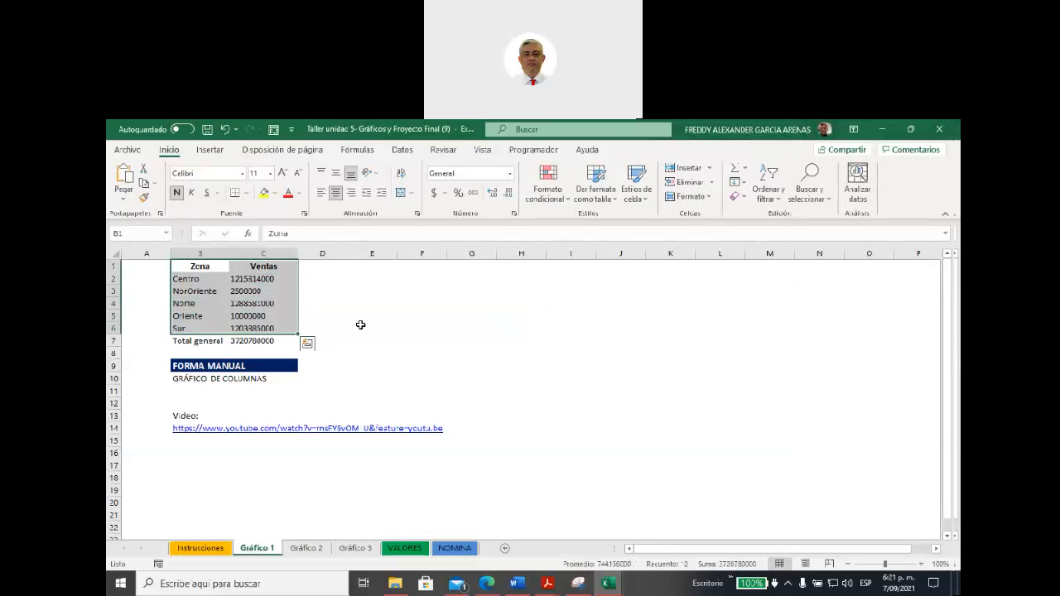
click(213, 150)
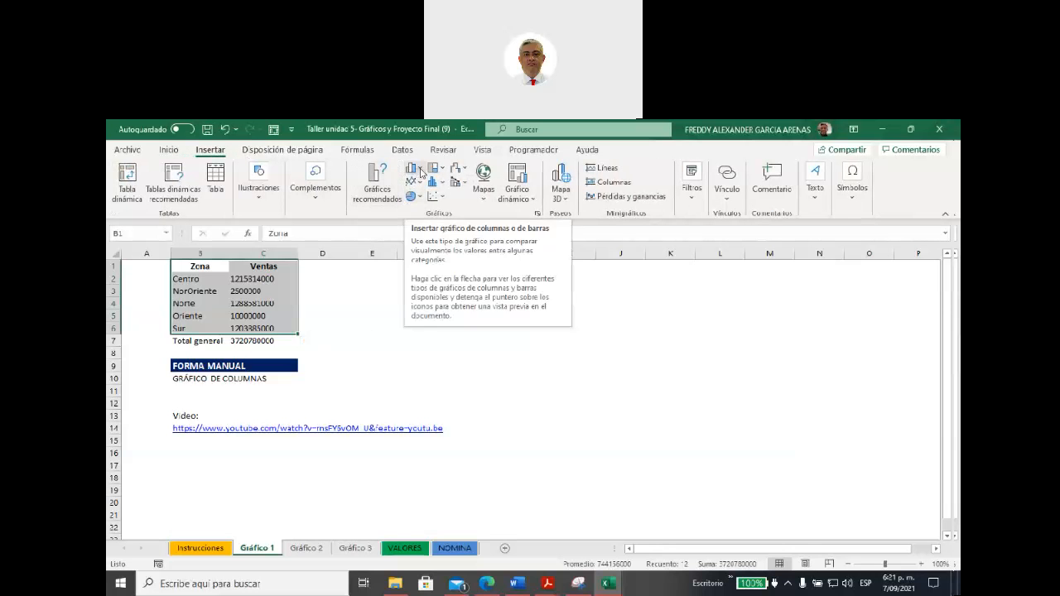
click(420, 169)
click(421, 212)
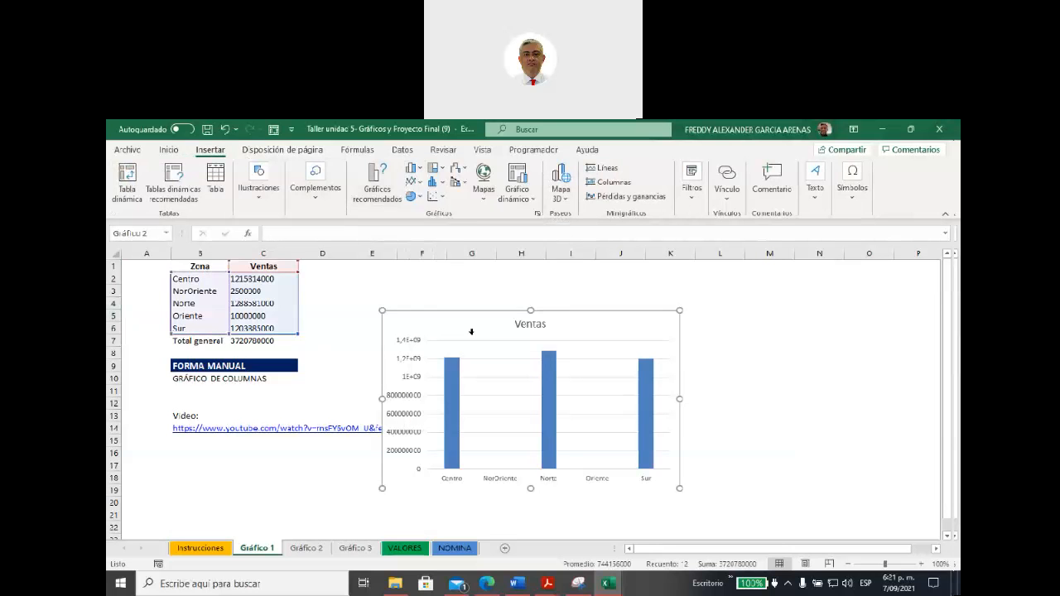
Step: Move the Ventas chart directly beside the sales table, starting at column D, and enlarge it to about column K and row 20
drag(478, 328, 569, 292)
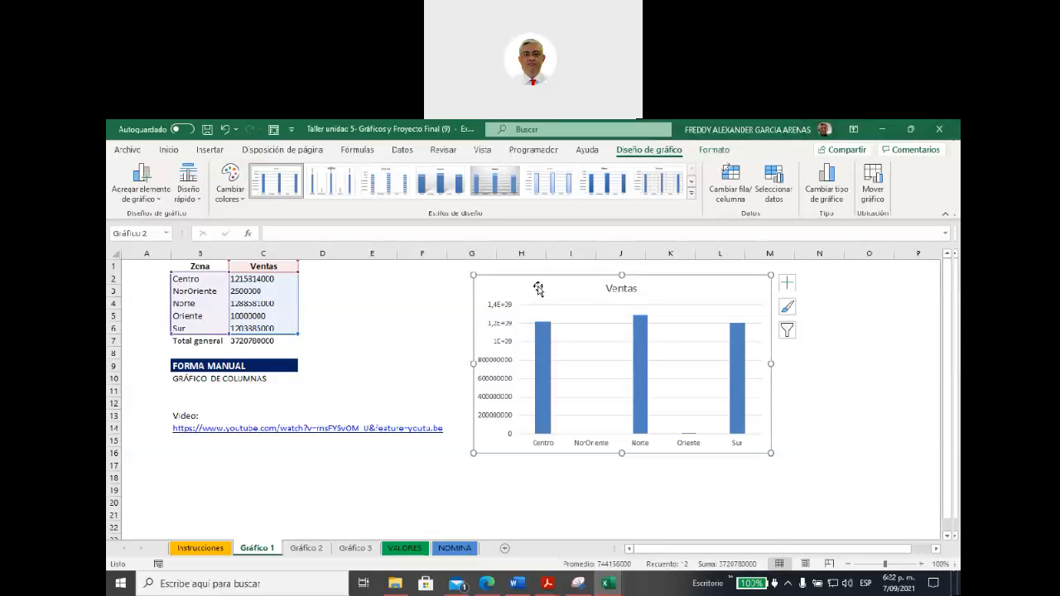
drag(537, 285, 363, 277)
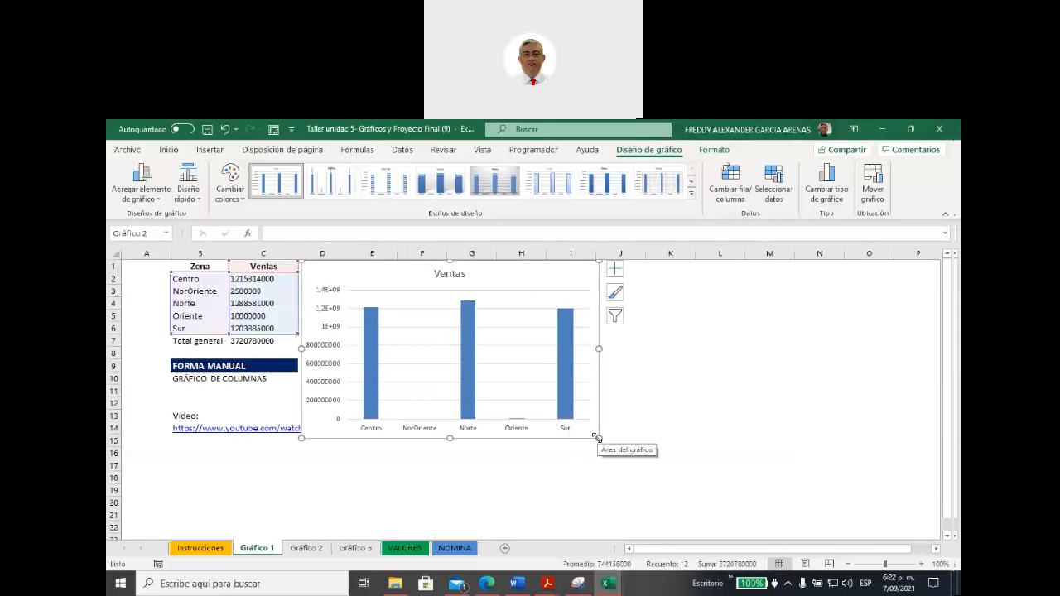
drag(597, 438, 672, 501)
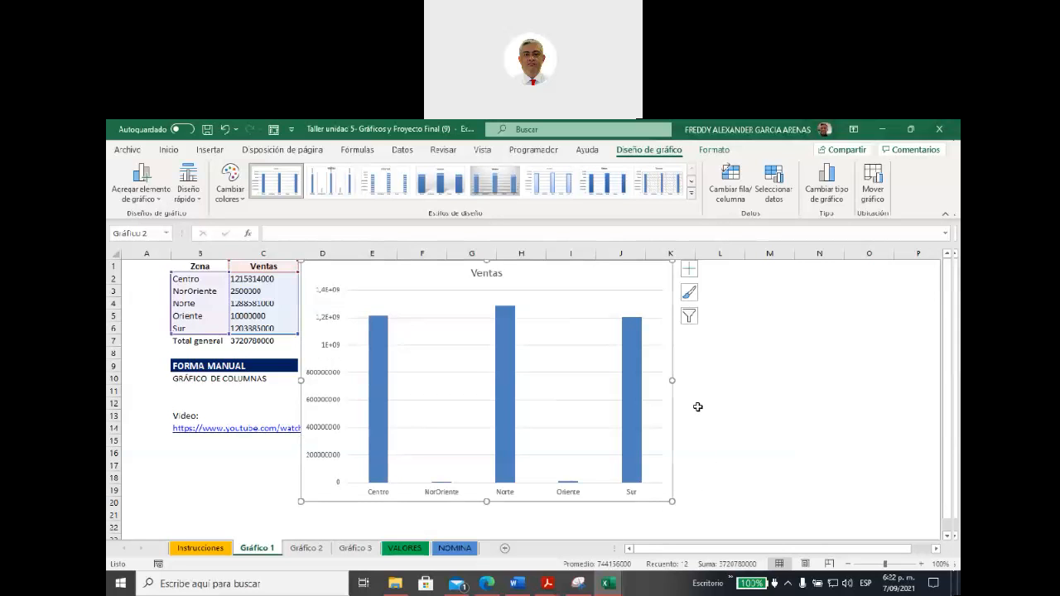
Step: Add axis titles to both axes of the Ventas column chart
click(690, 270)
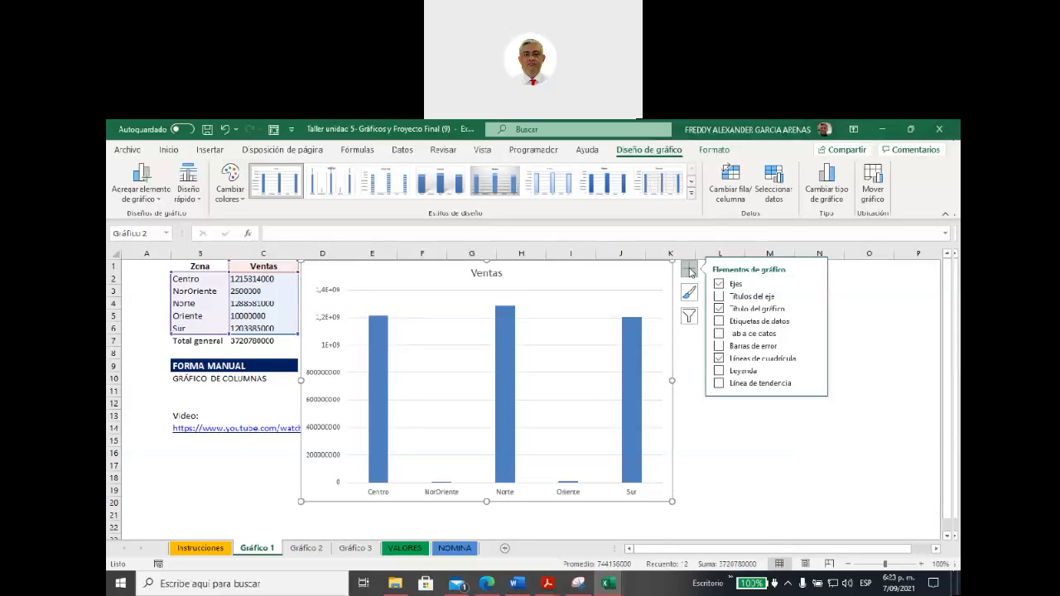
click(733, 297)
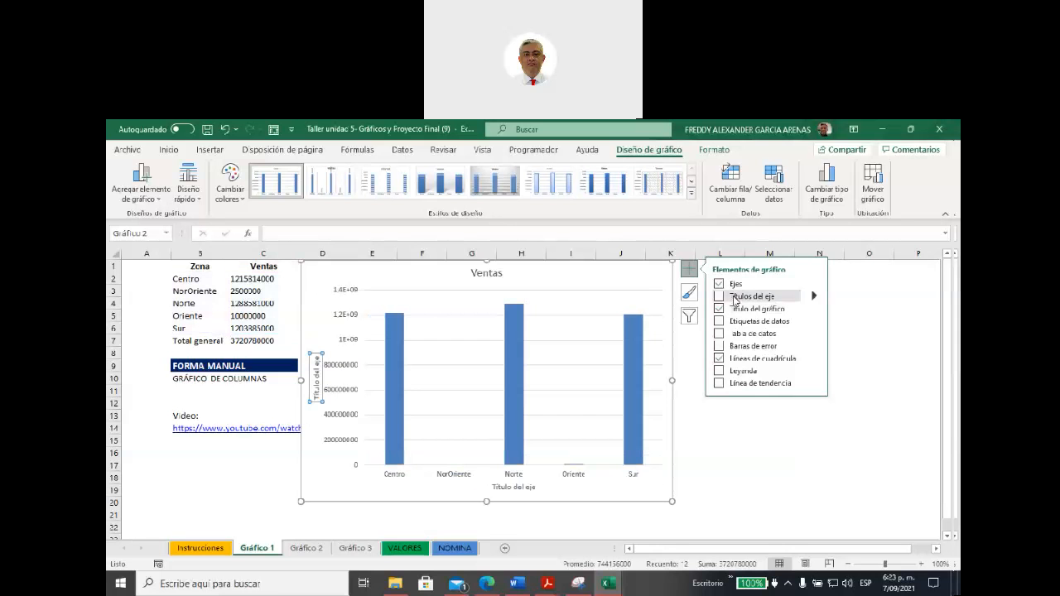
click(734, 298)
click(718, 297)
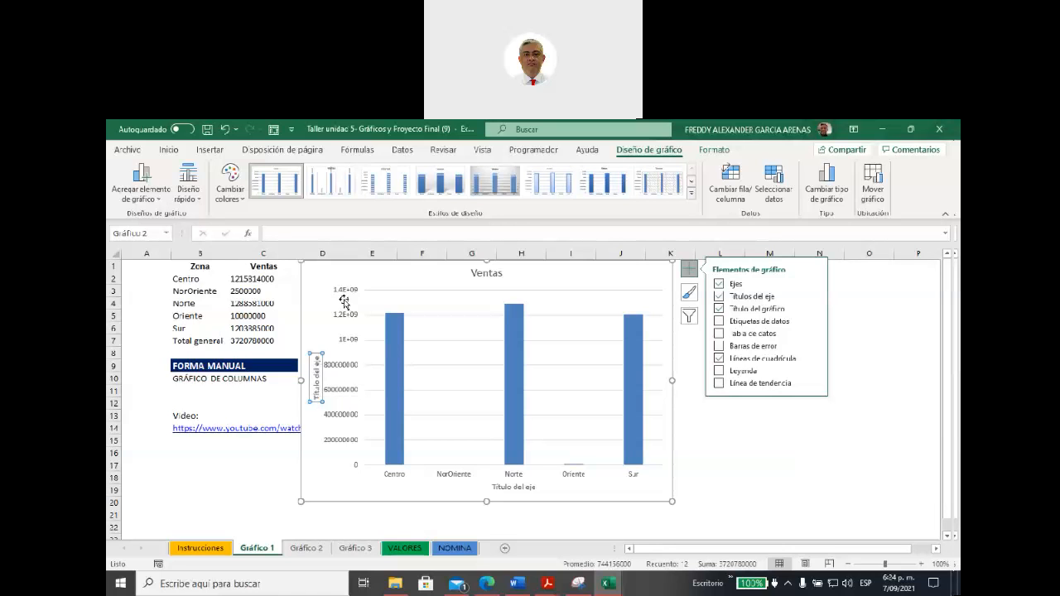
Step: Replace the vertical axis title text of the chart with "Ventas"
click(315, 381)
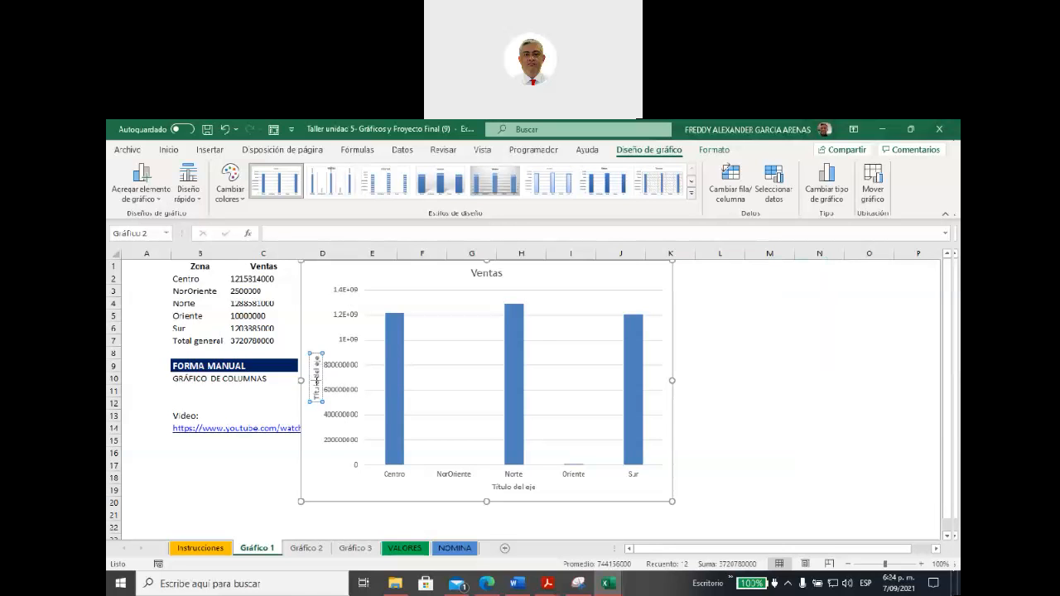
double_click(317, 389)
drag(315, 357, 316, 403)
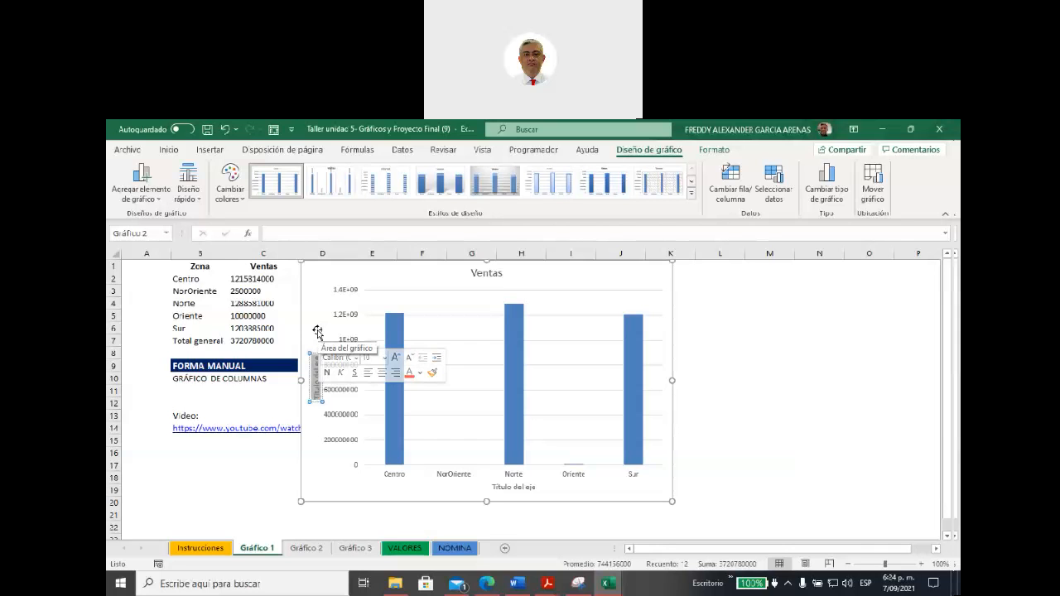
text(Ventas)
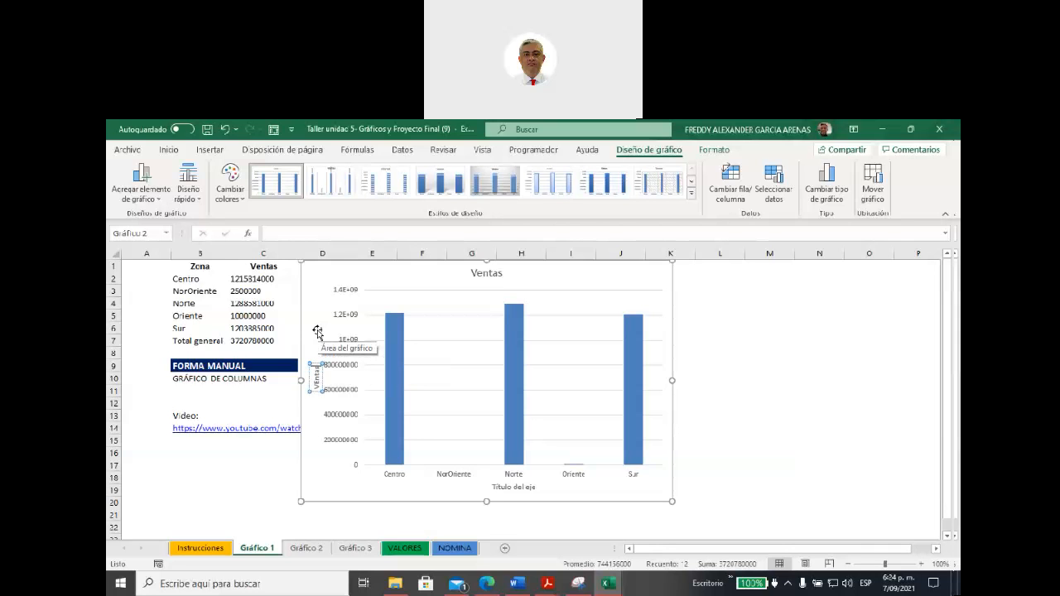
key(BackSpace)
key(BackSpace)
key(BackSpace)
key(BackSpace)
key(BackSpace)
key(BackSpace)
text(Ventas)
click(336, 466)
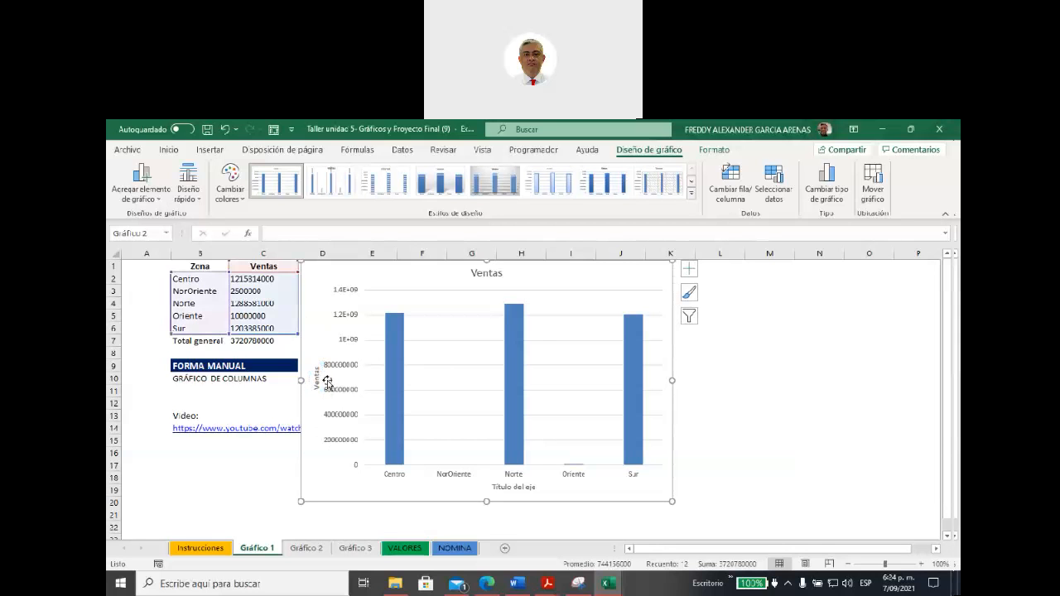
Step: Replace the horizontal axis title text of the chart with "Zonas"
click(492, 488)
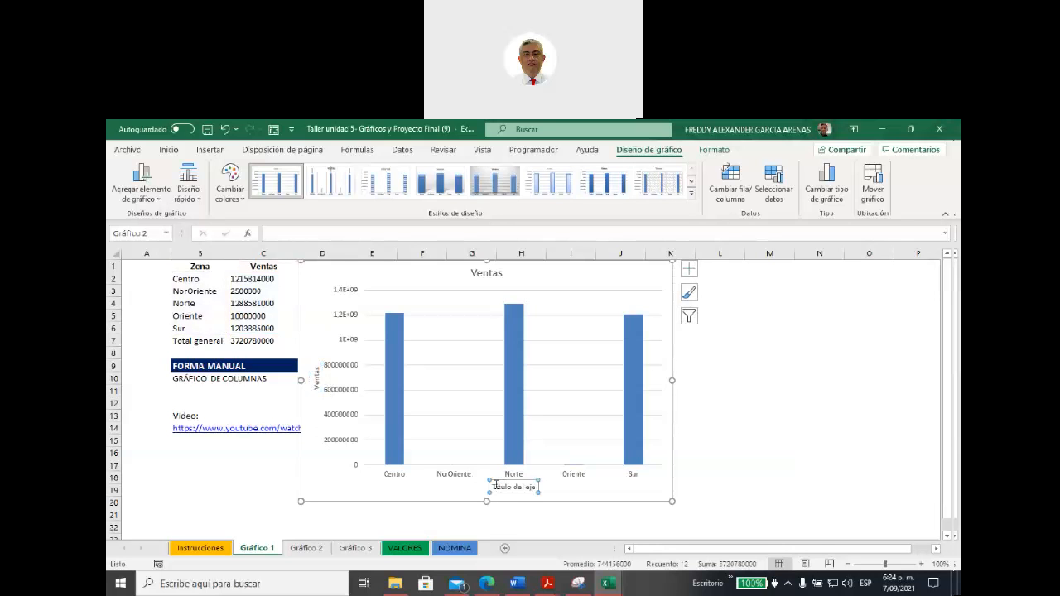
drag(492, 487, 534, 487)
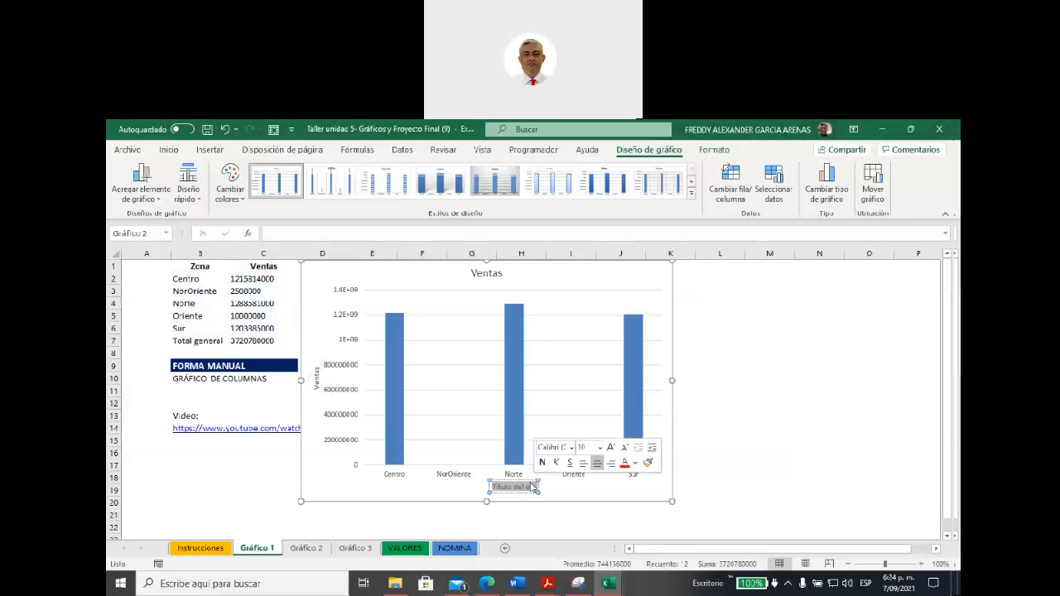
text(Zonas)
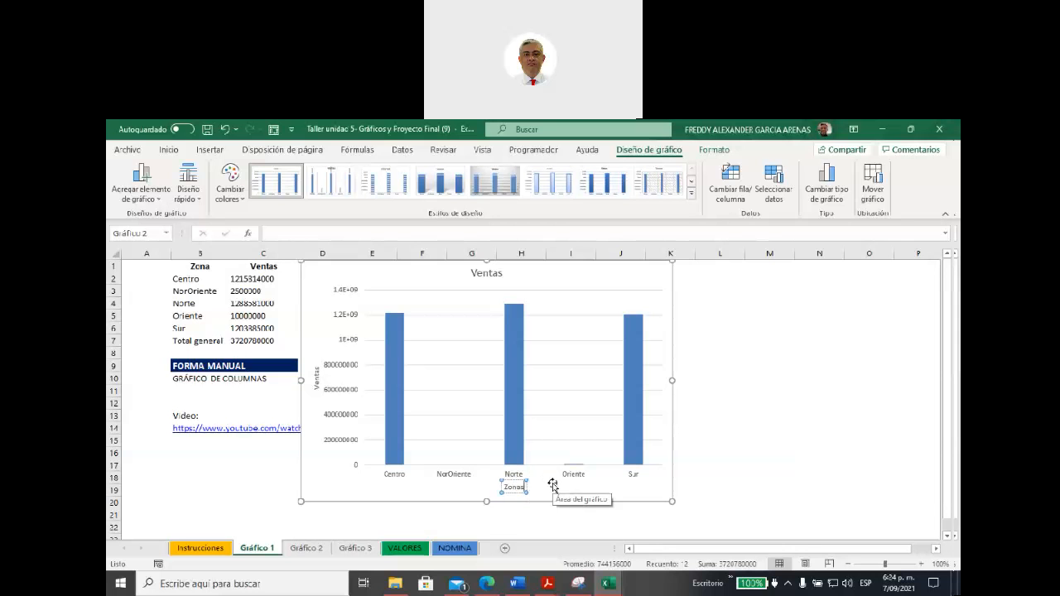
click(544, 484)
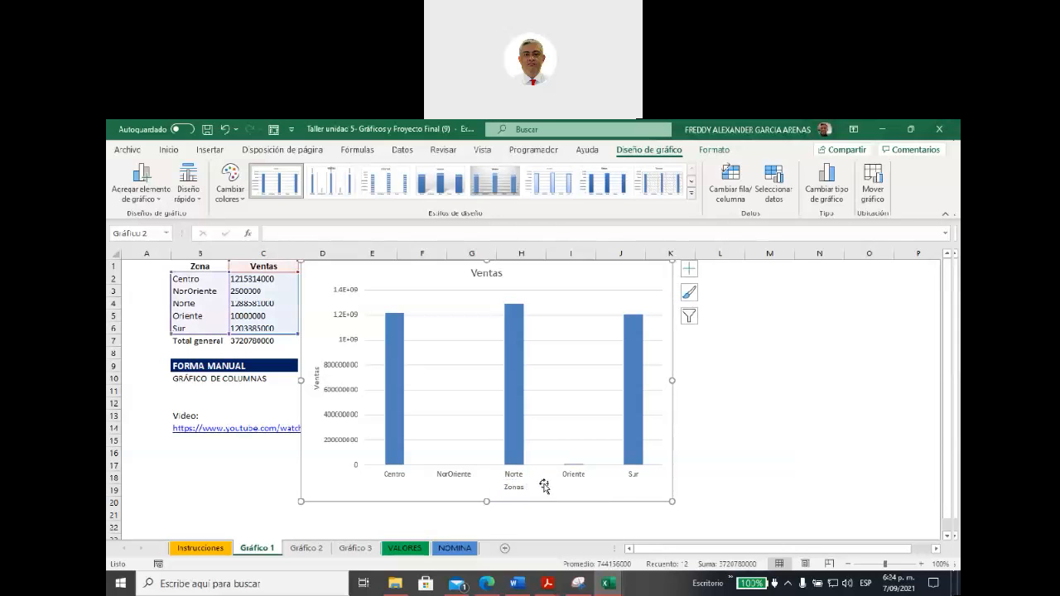
Step: Change the chart's main title to "Ventas por Zona"
click(489, 280)
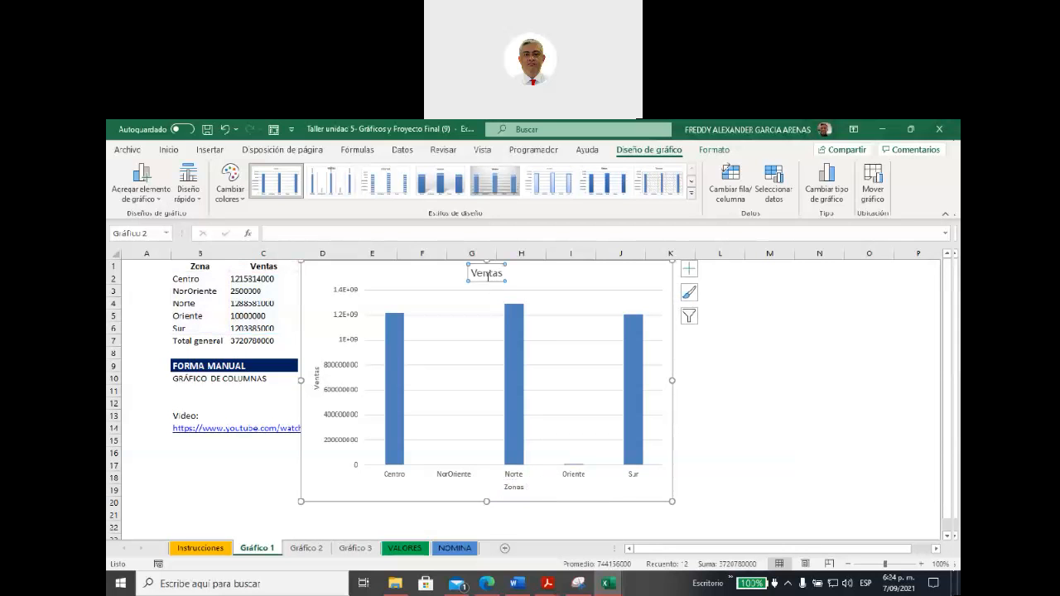
drag(472, 271, 507, 274)
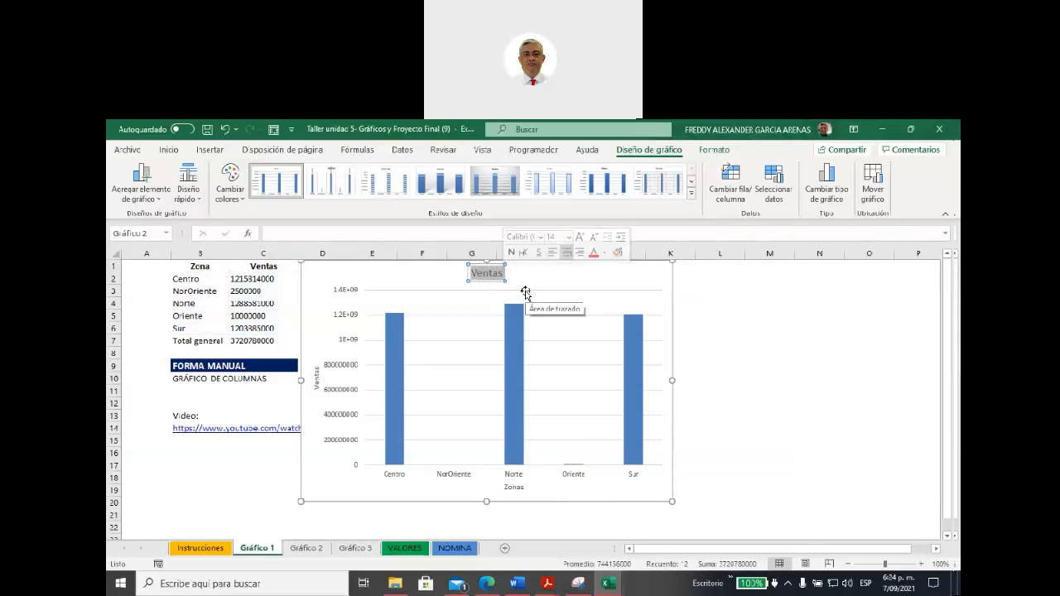
text(Venta)
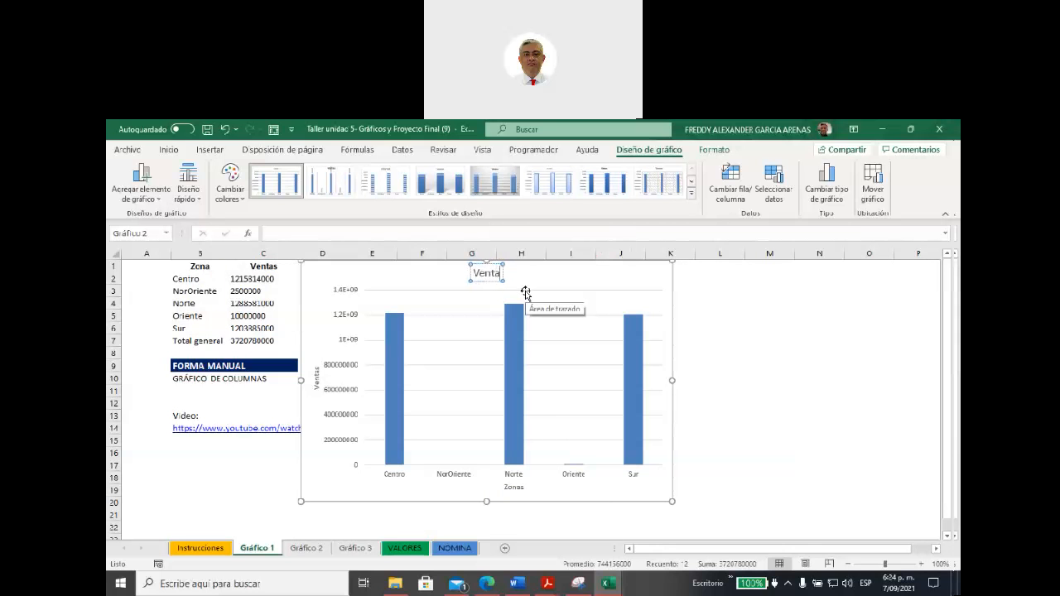
text(s por Zona)
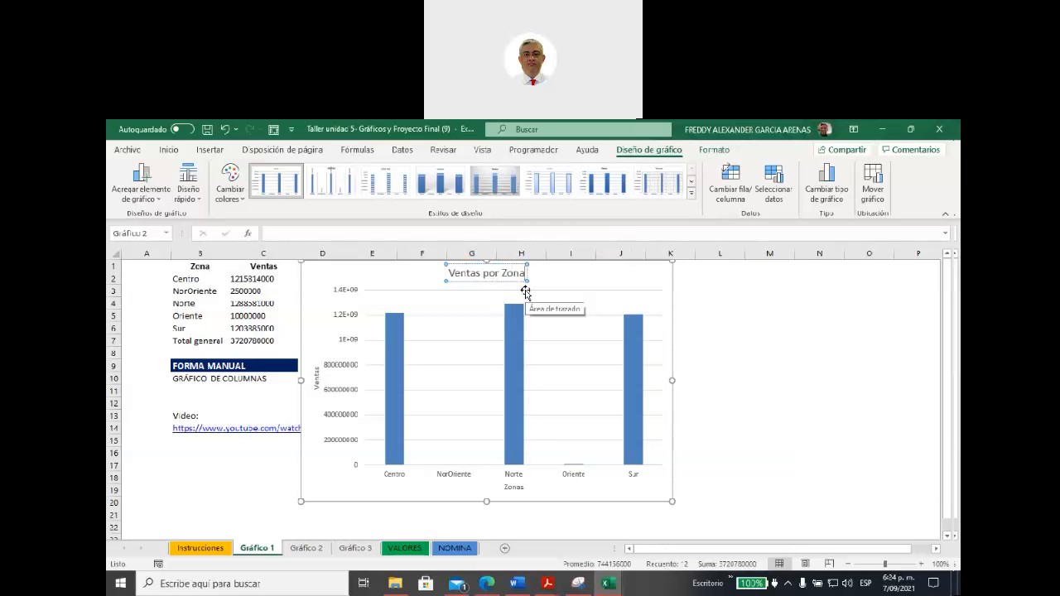
click(560, 280)
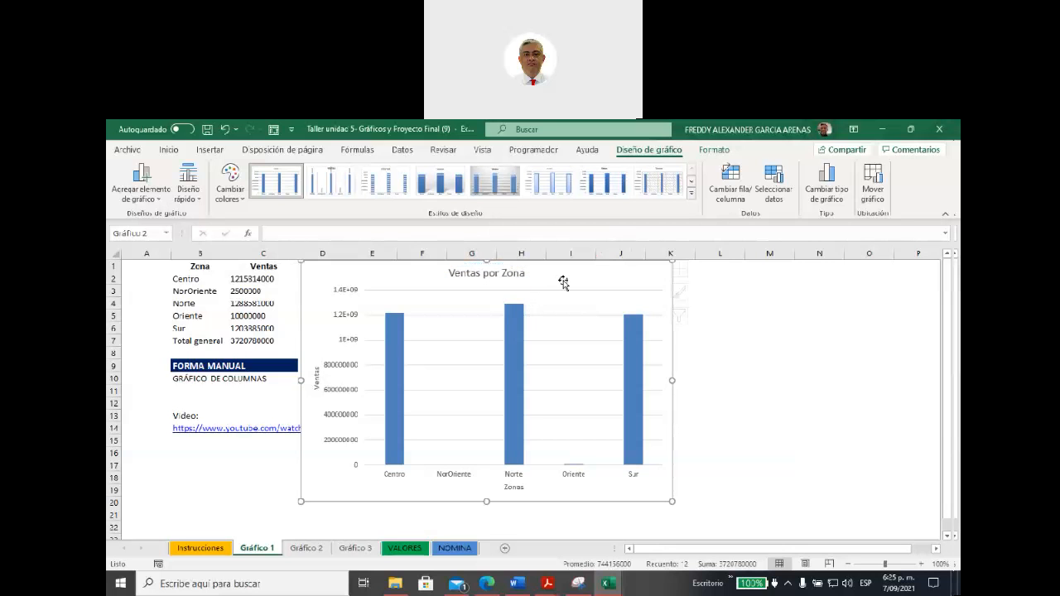
click(523, 271)
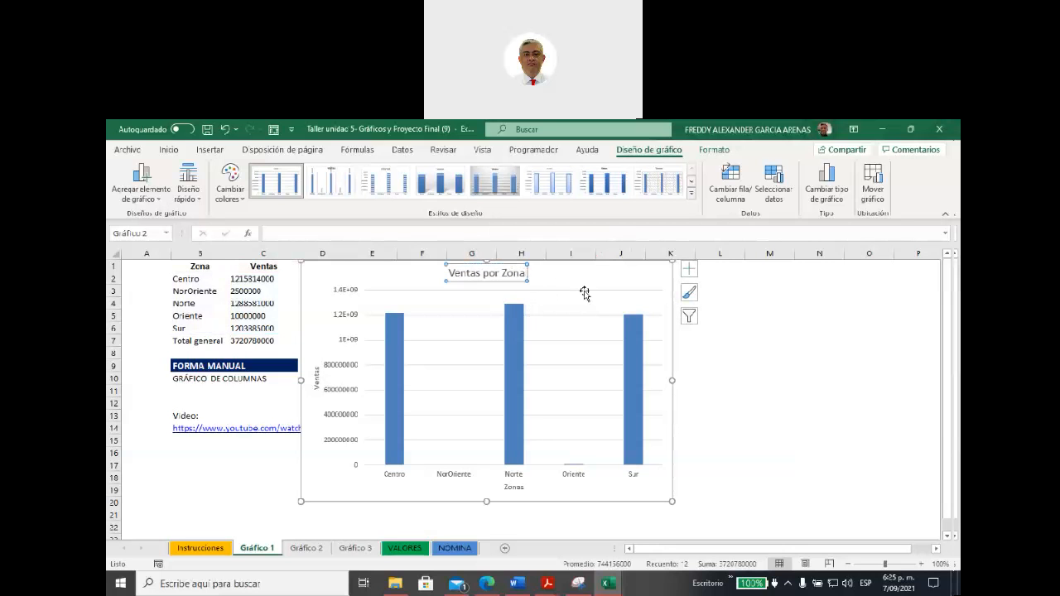
Step: Add a legend to the chart and place it above the plot area with the Arriba option
click(688, 268)
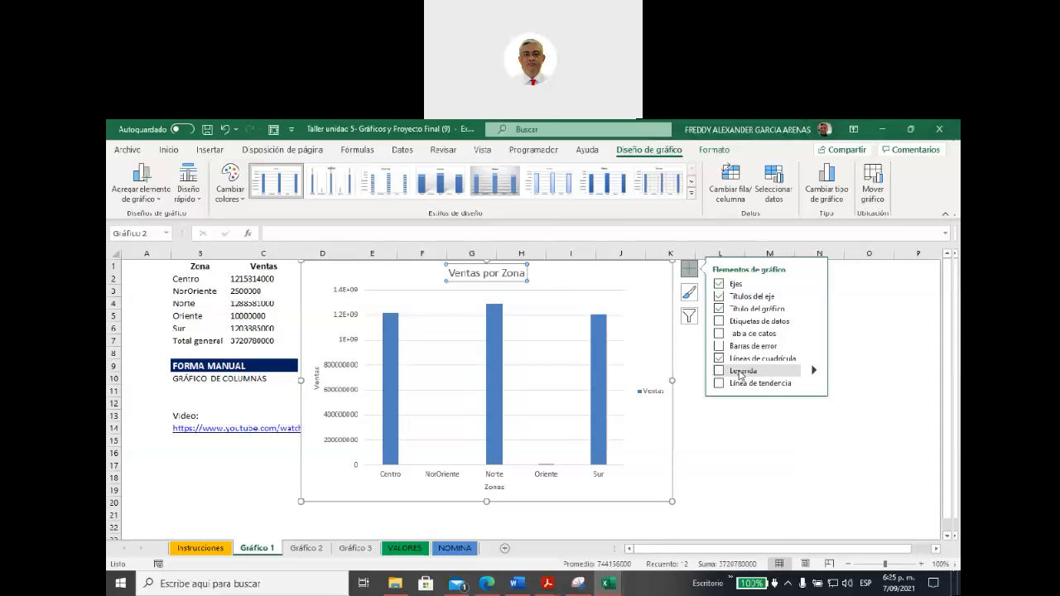
click(719, 372)
click(814, 373)
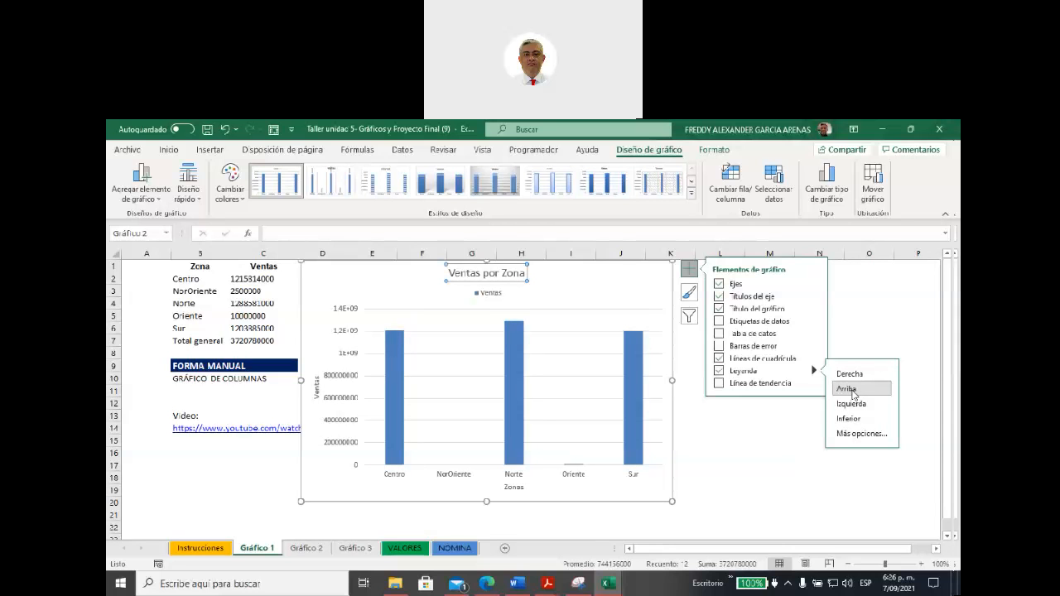
click(501, 296)
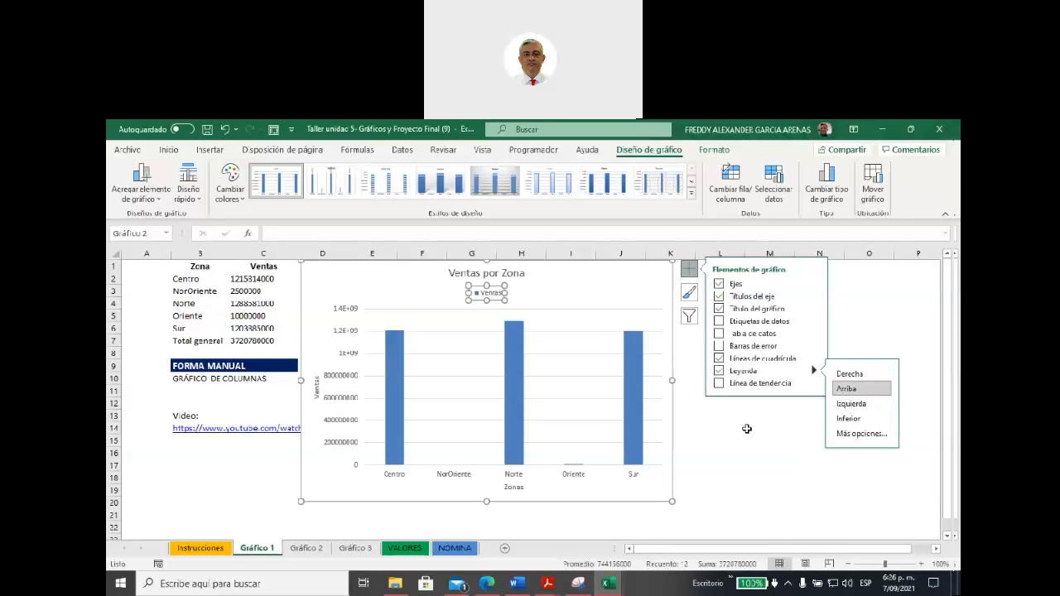
click(719, 430)
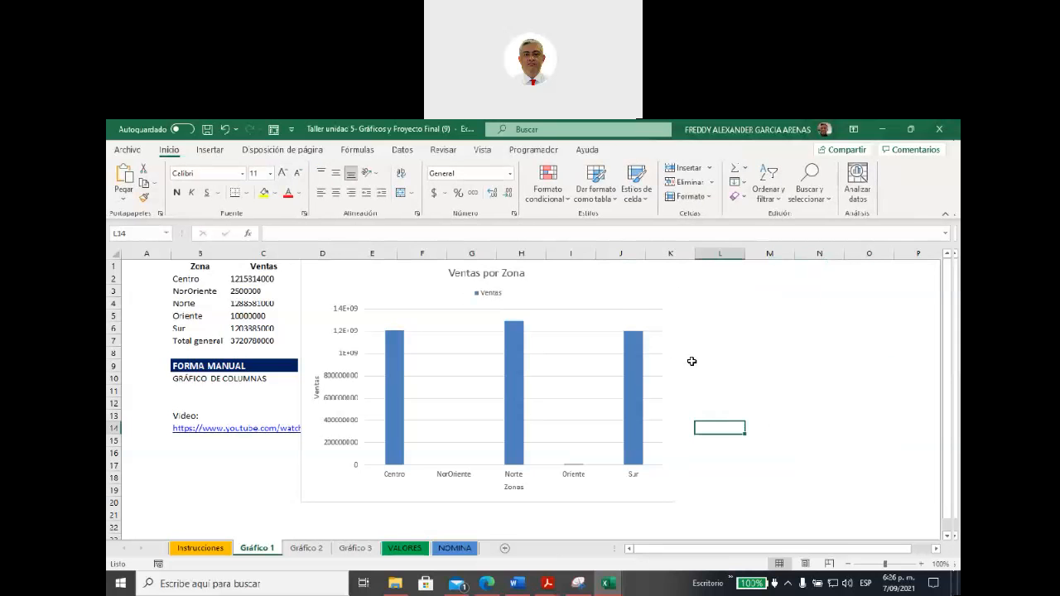
Step: Set the NorOriente sales value in cell C3 to 25000000
click(602, 338)
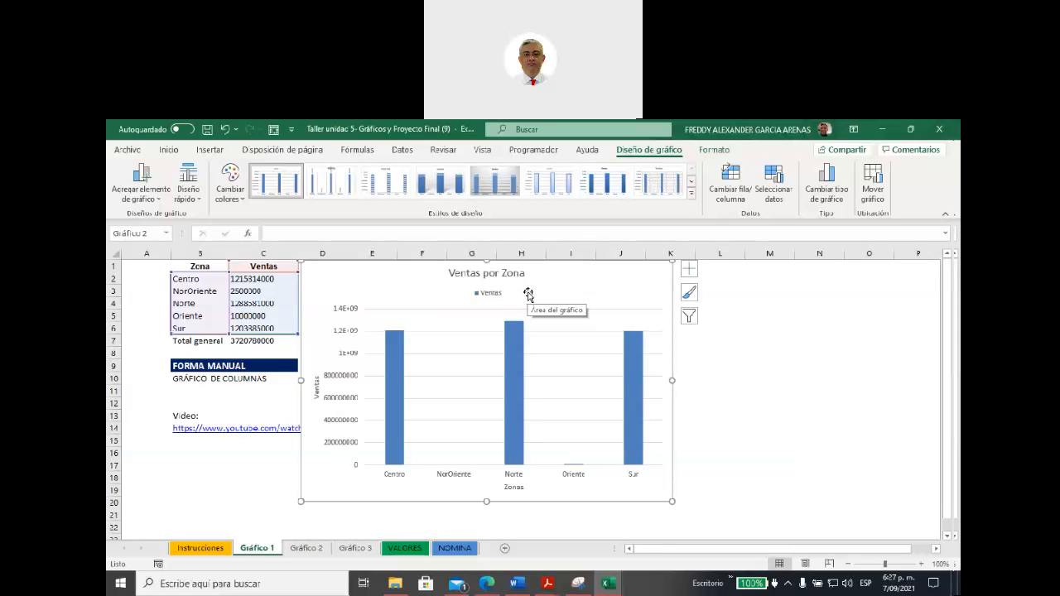
click(243, 291)
click(308, 234)
text(0)
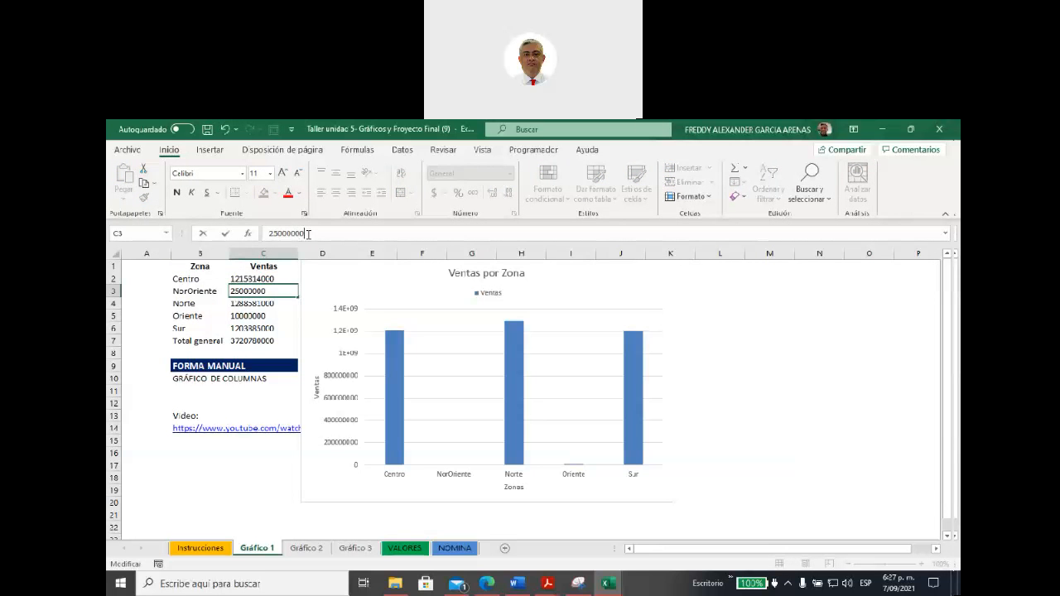
click(254, 316)
click(313, 235)
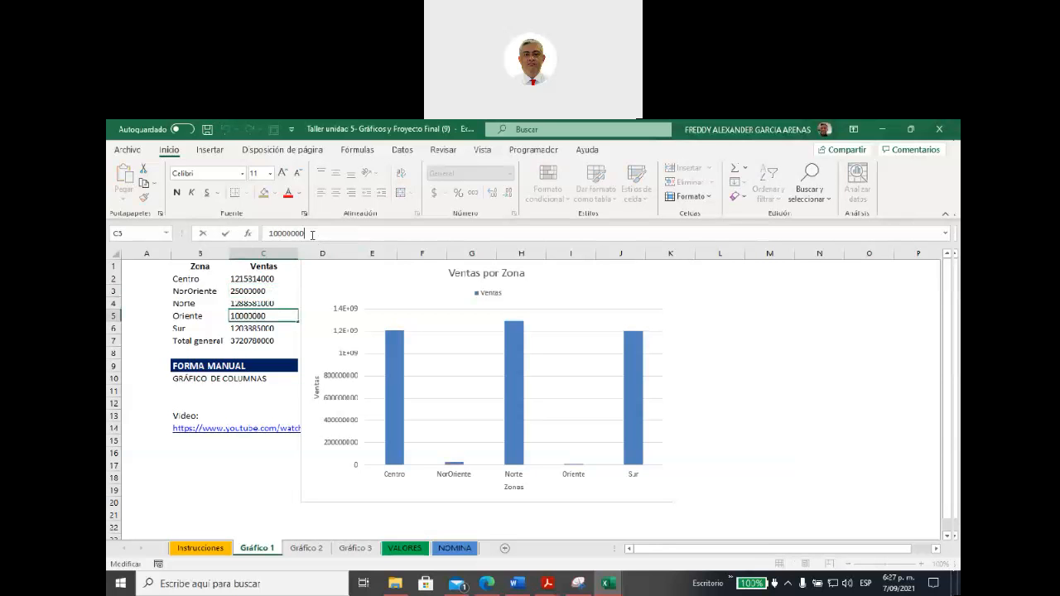
text(000)
click(265, 294)
click(313, 235)
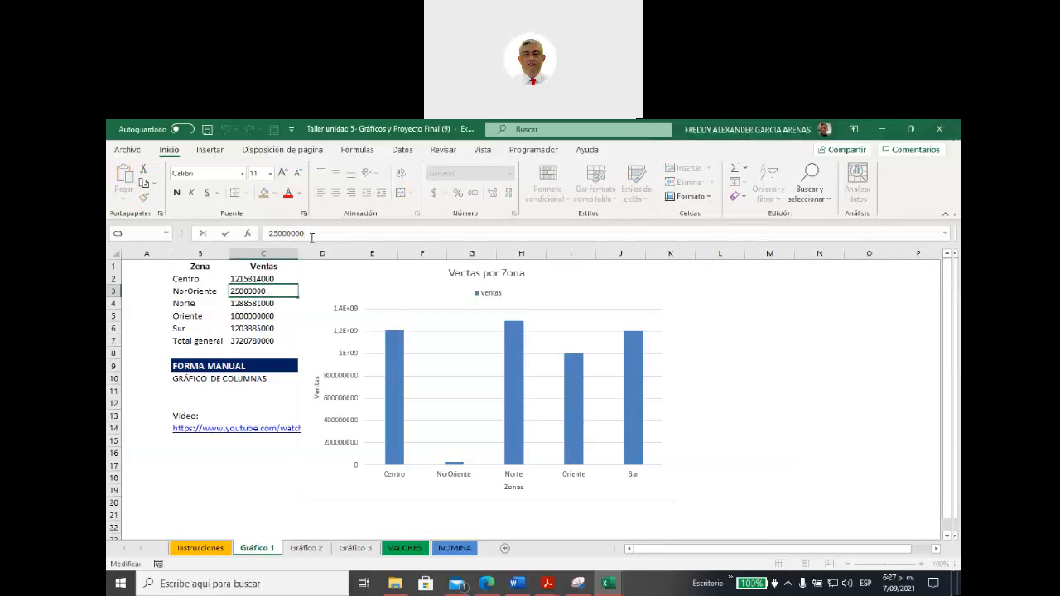
click(258, 462)
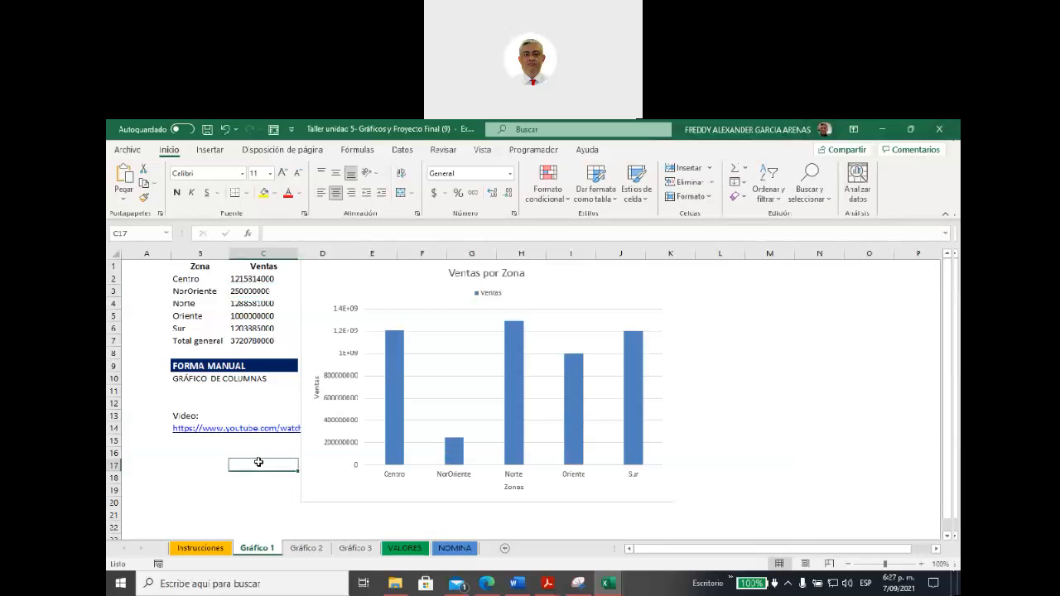
click(248, 291)
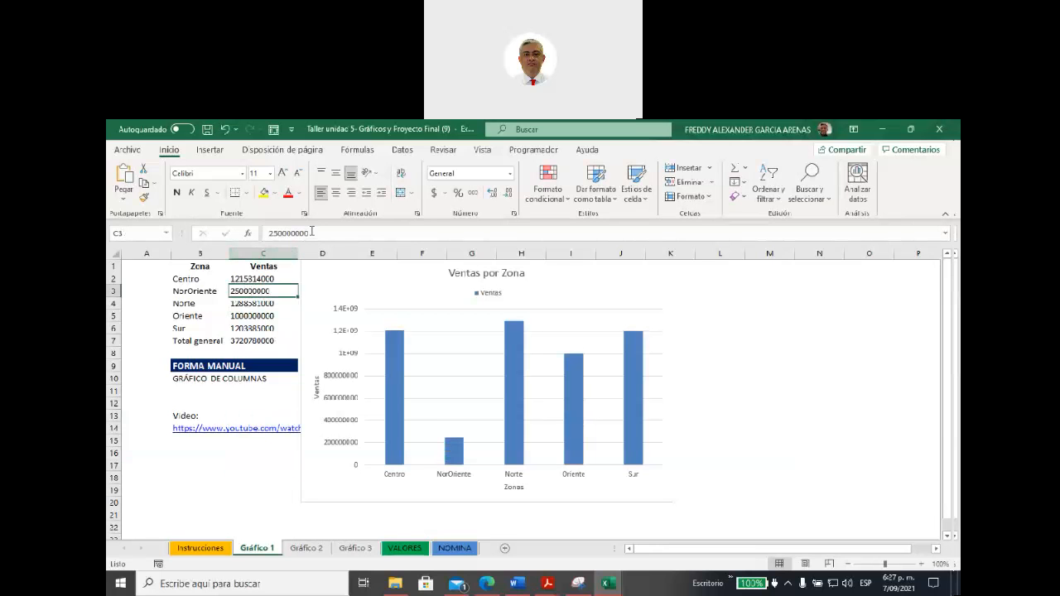
click(313, 232)
text(0)
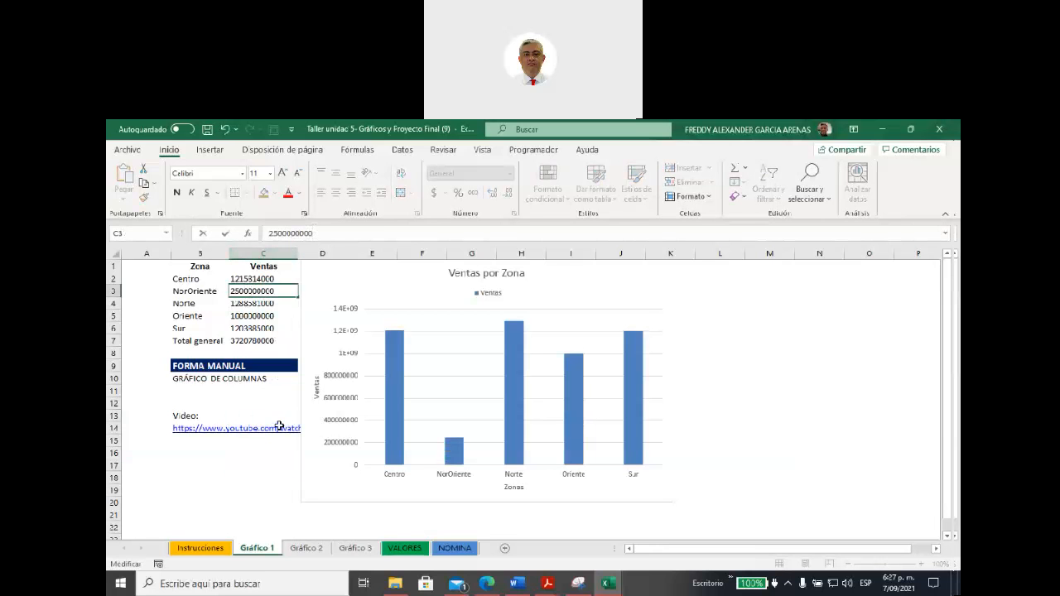
click(278, 456)
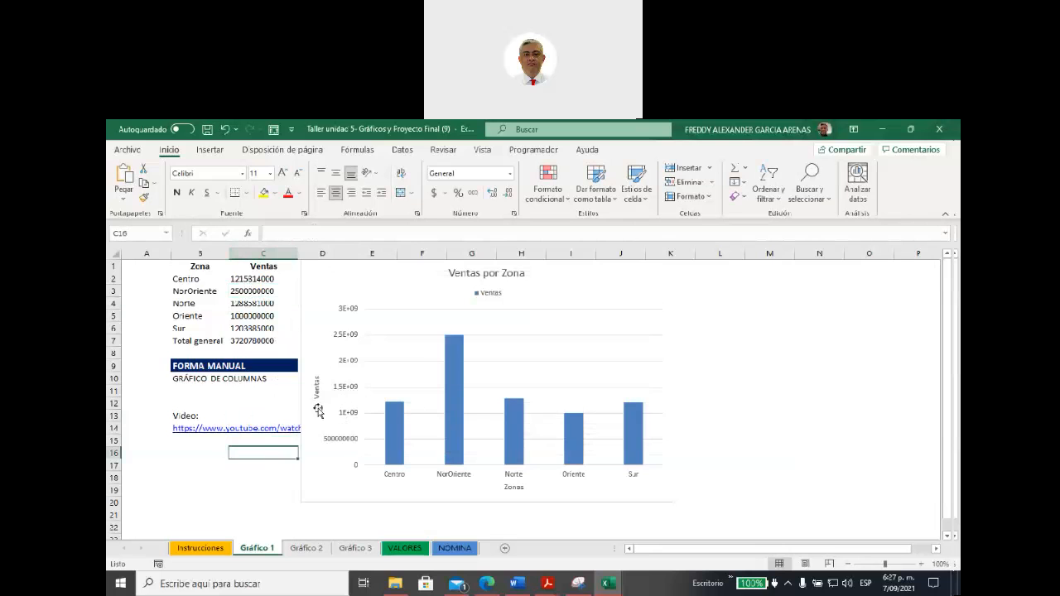
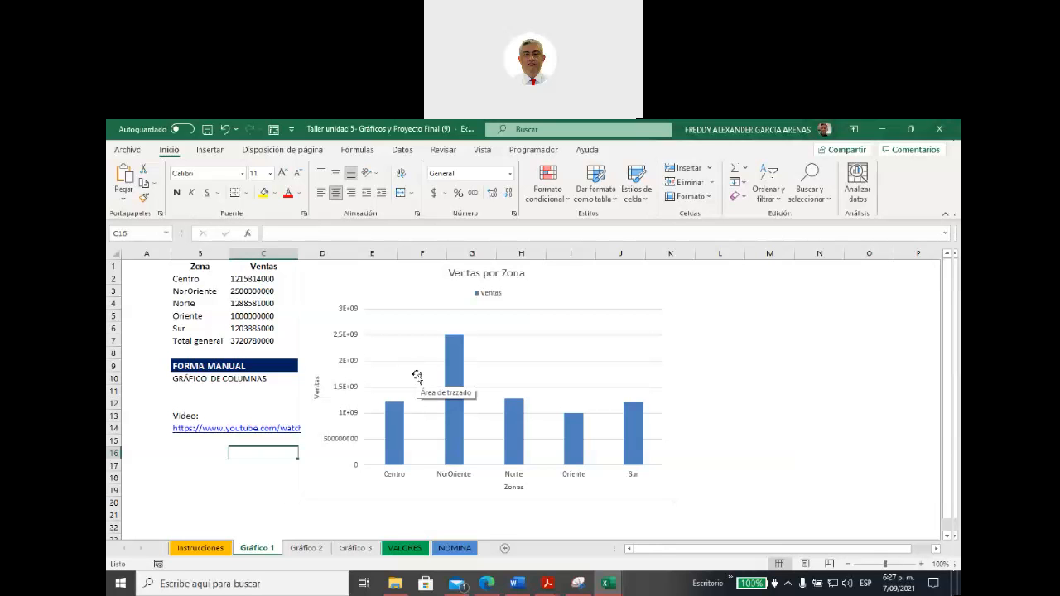
Step: Move the chart away from the Ventas column and apply the custom format $ #.##0;-$ #.##0 to cells C2:C7
drag(397, 277, 428, 276)
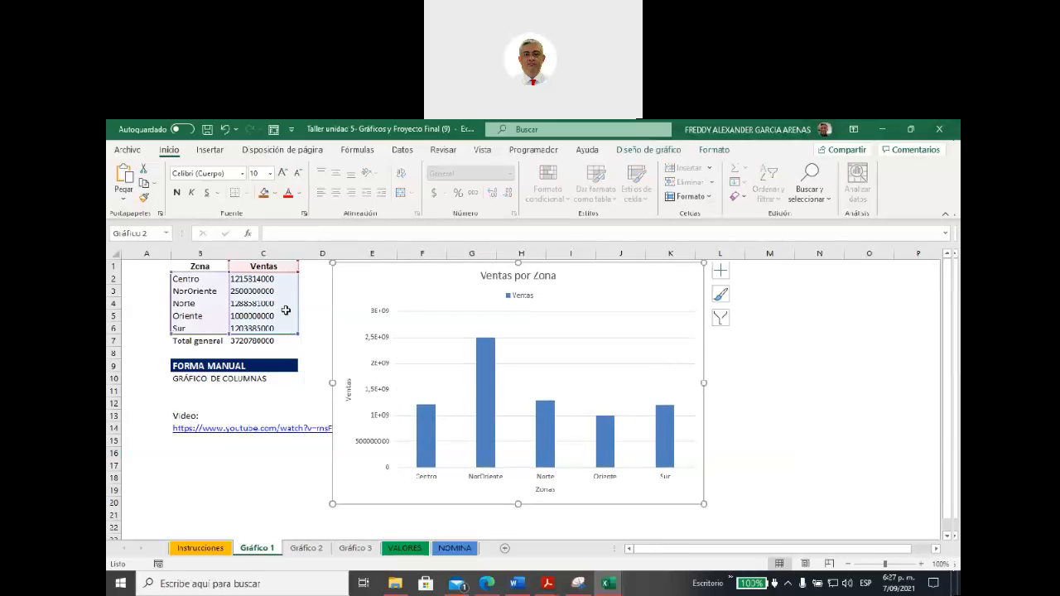
click(259, 278)
drag(259, 278, 259, 339)
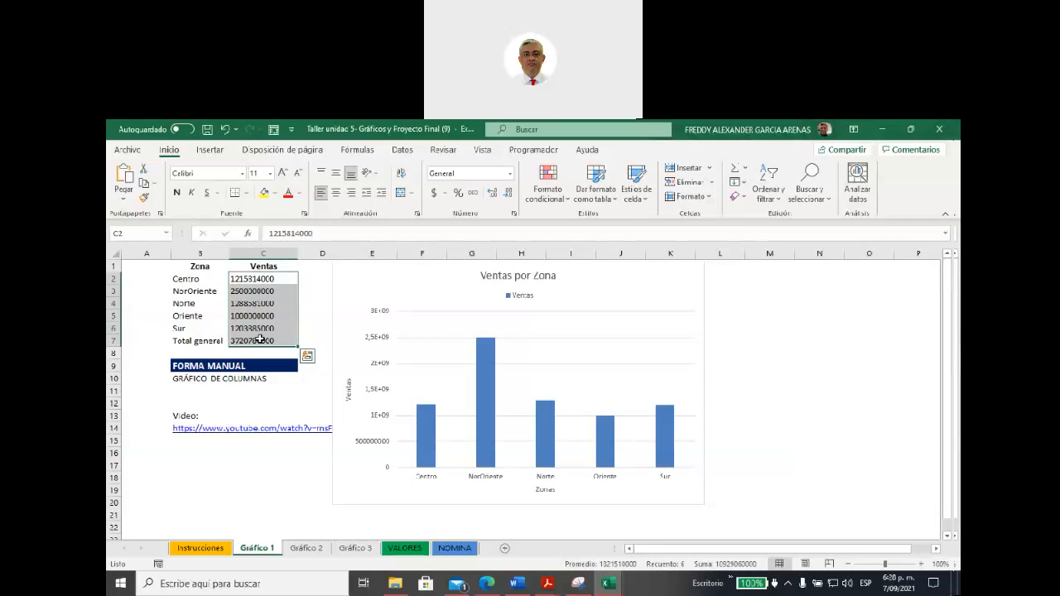
click(513, 214)
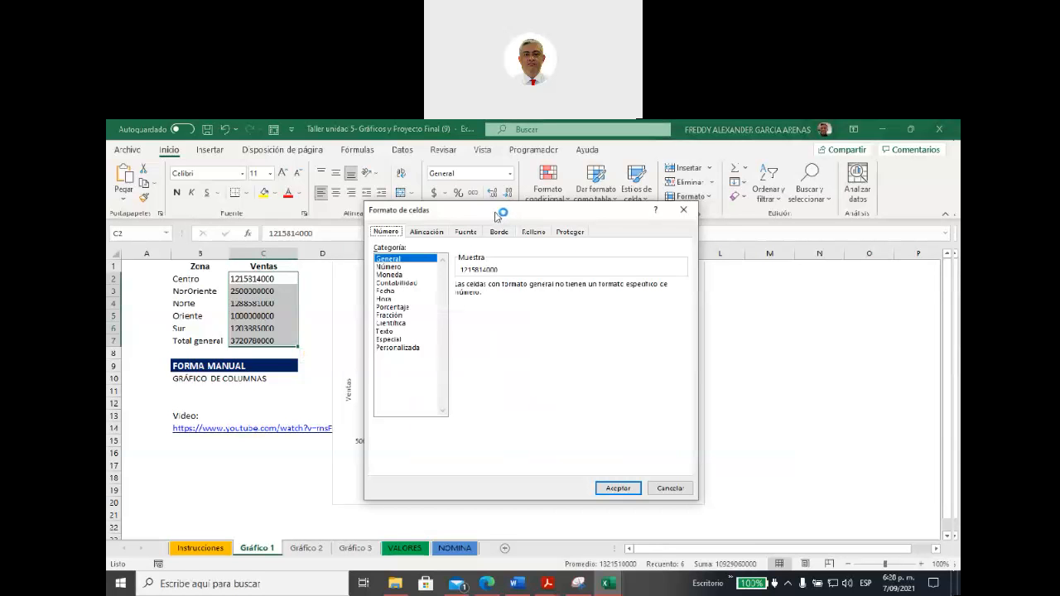
drag(497, 215, 498, 233)
click(404, 365)
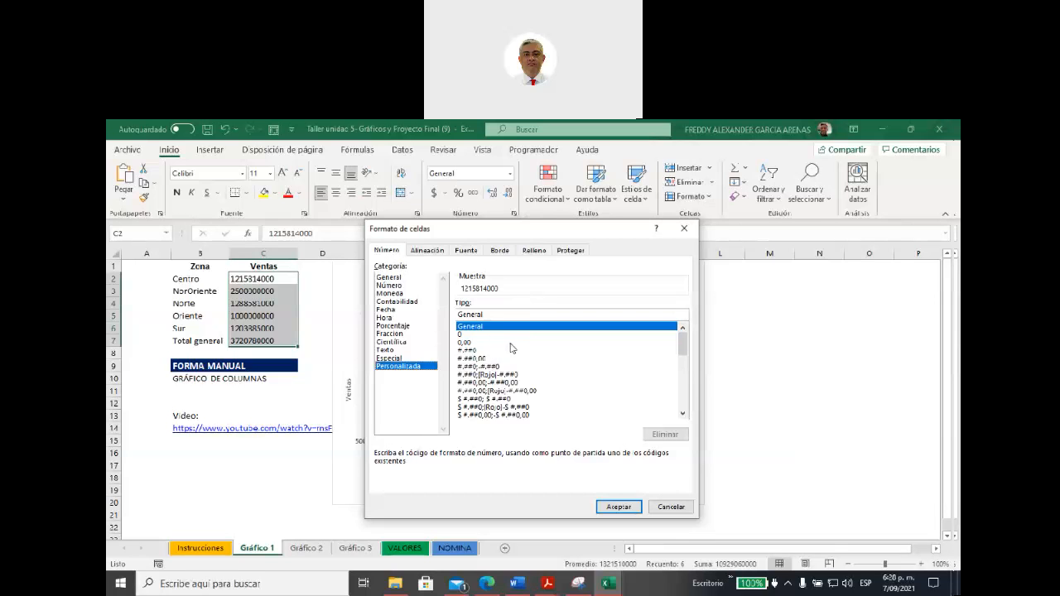
click(477, 400)
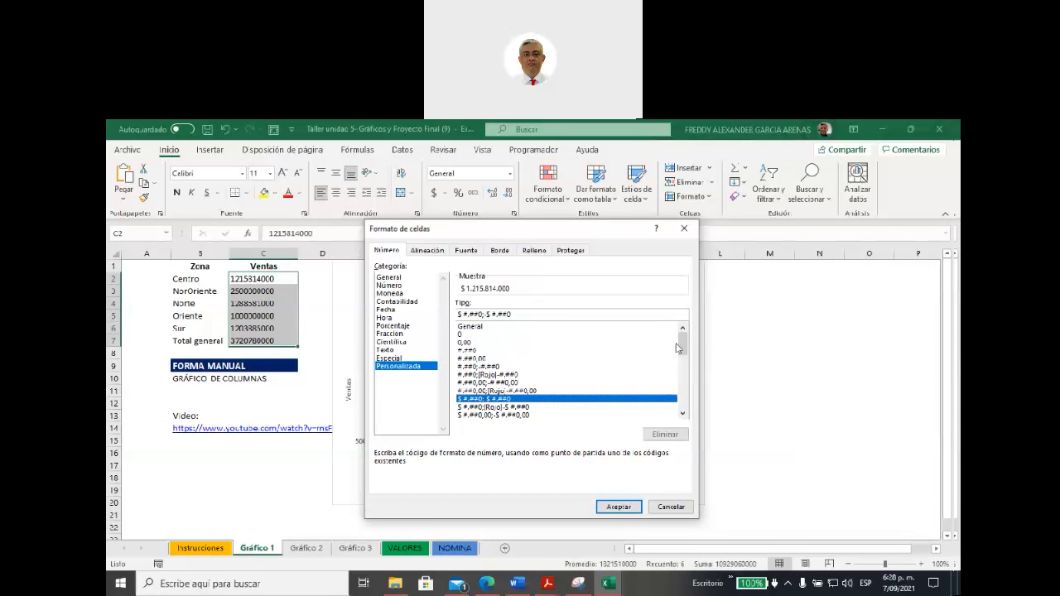
click(476, 358)
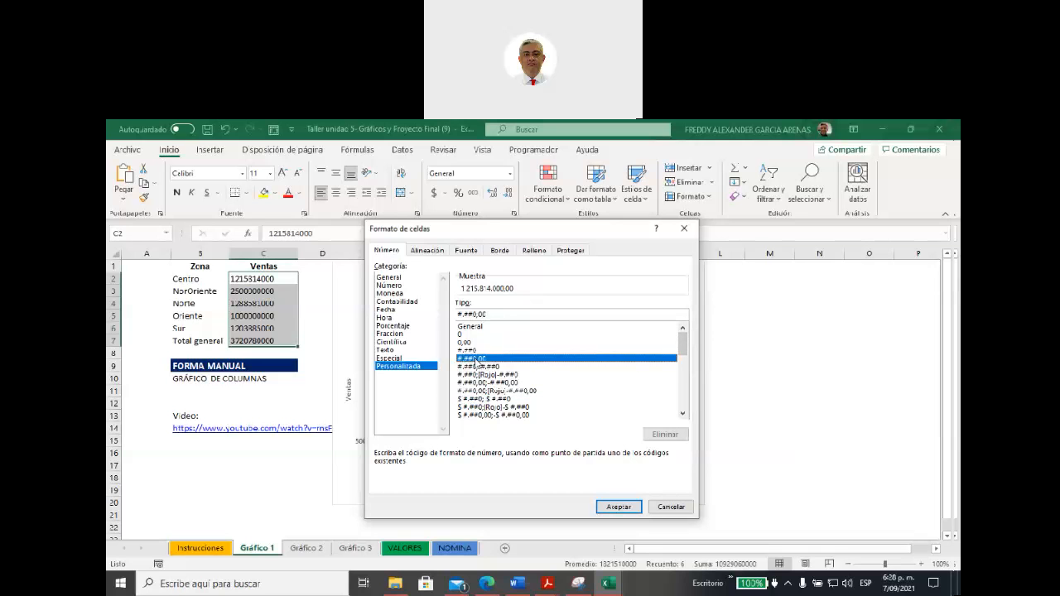
drag(681, 342, 683, 351)
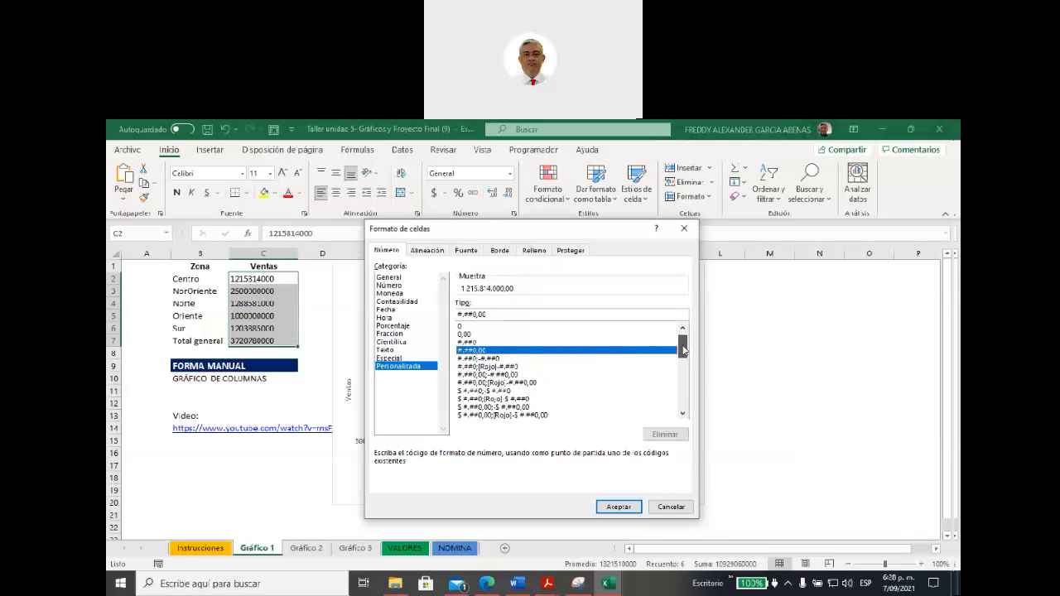
click(483, 391)
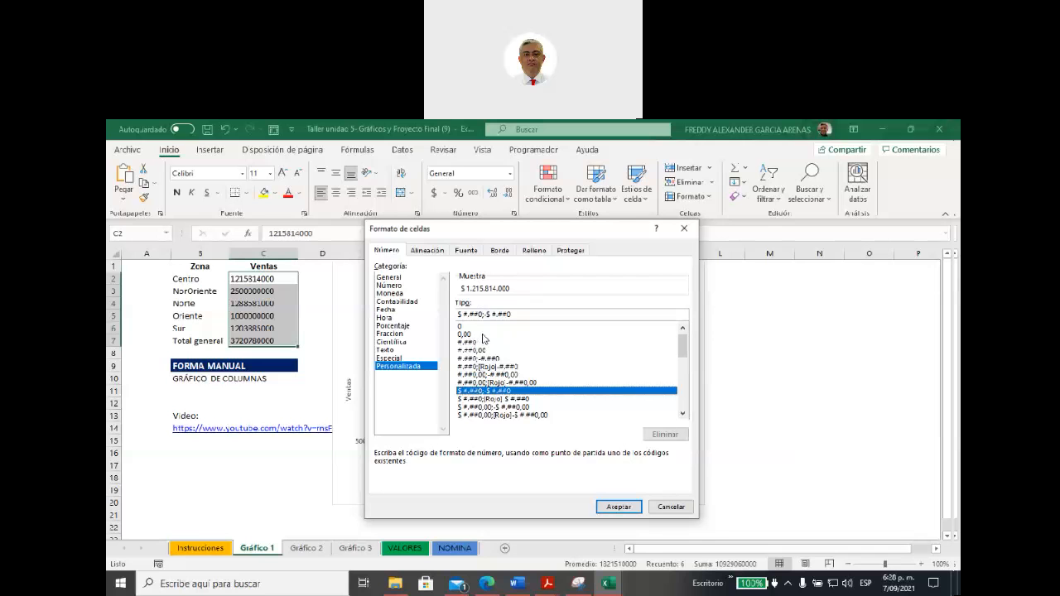
click(617, 506)
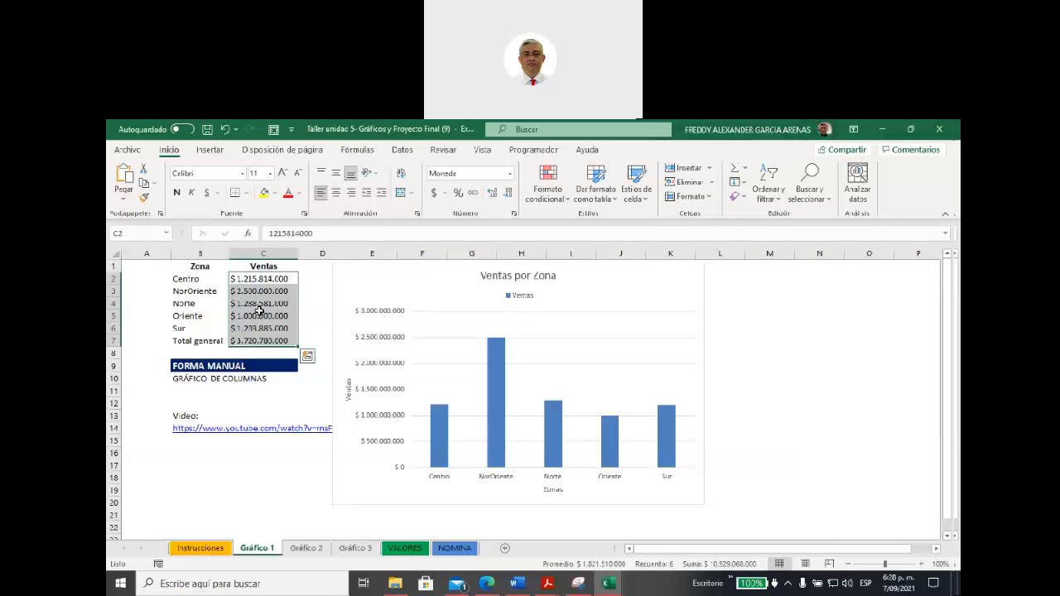
Step: Edit the custom currency format of cells C2:C7, adding a period after the zeros to display the sales in thousands
click(515, 213)
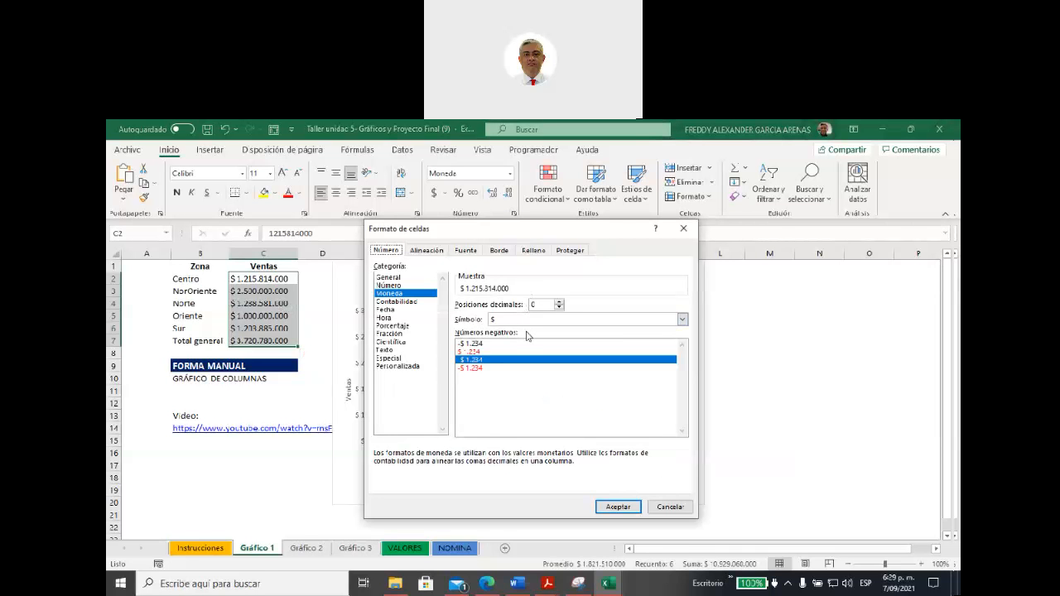
click(411, 366)
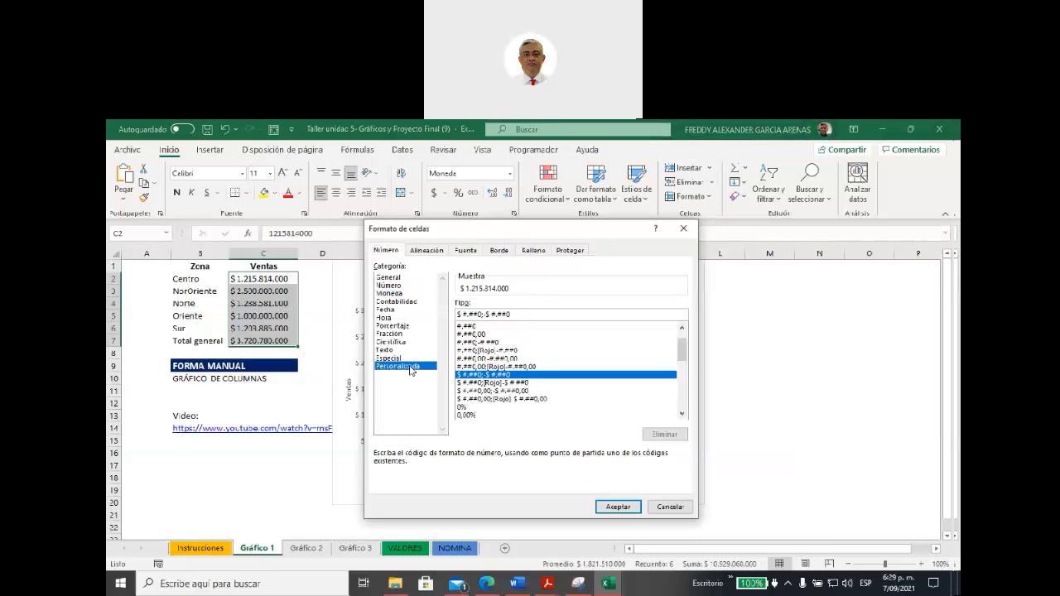
click(510, 314)
text(.)
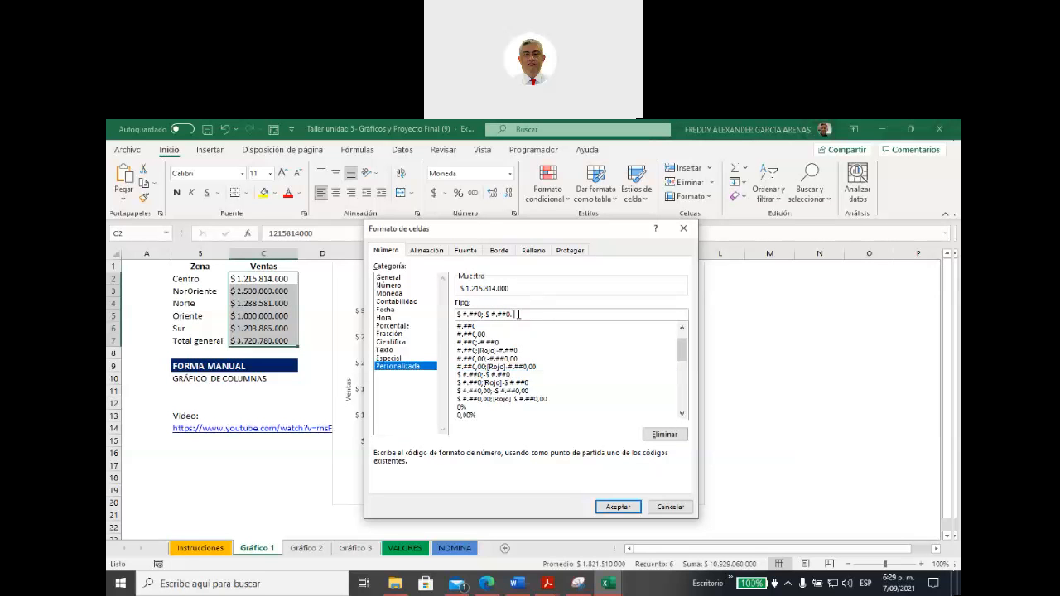
text(.)
click(486, 314)
text(.)
key(BackSpace)
click(617, 506)
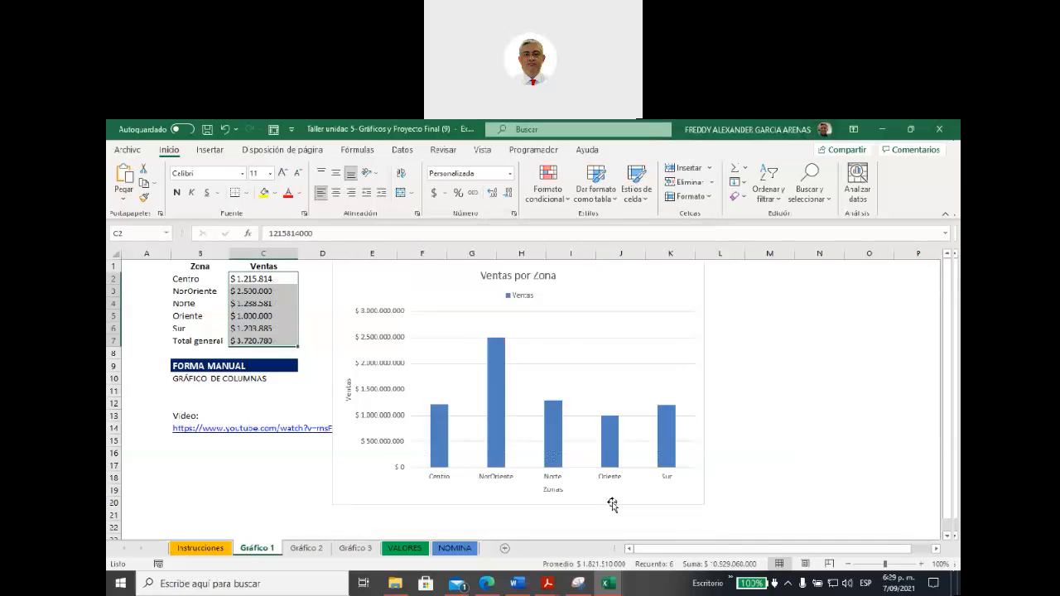
drag(264, 281, 266, 342)
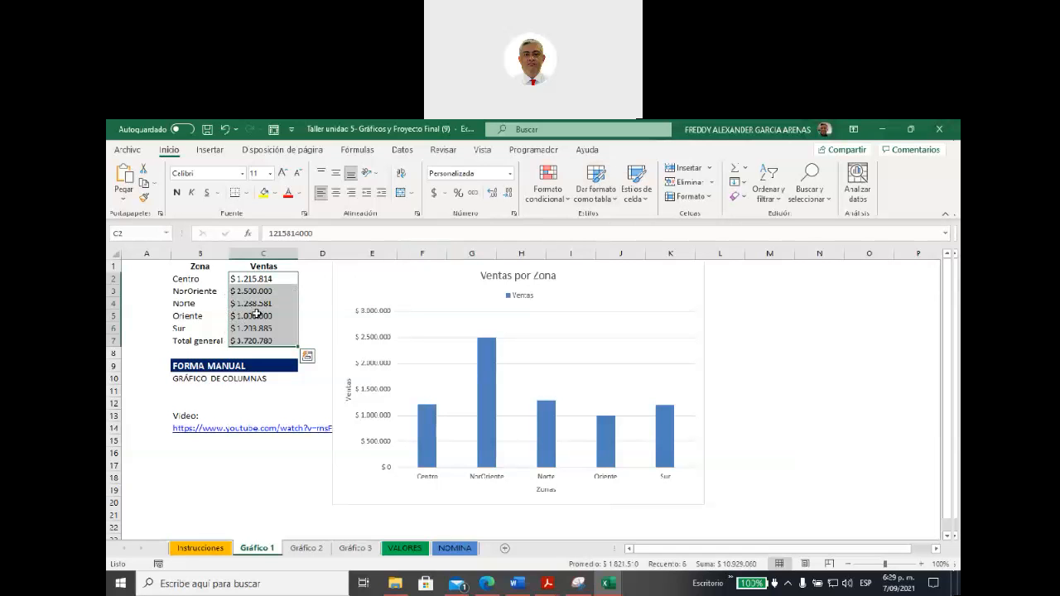
click(295, 488)
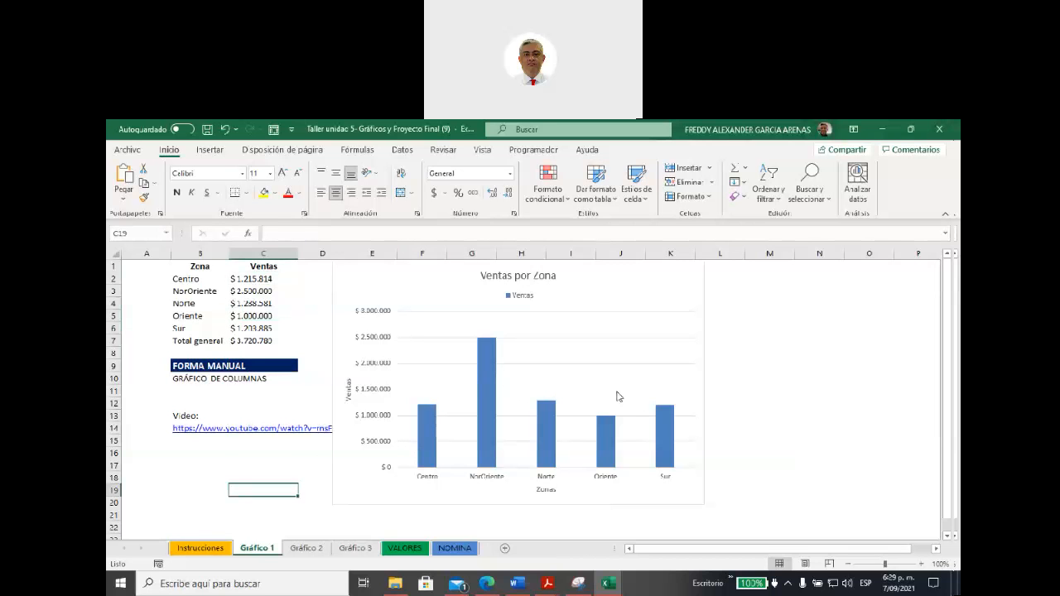
Step: Examine the style and colour options available for the Ventas por Zona chart, previewing Estilo 9 without applying it
click(575, 298)
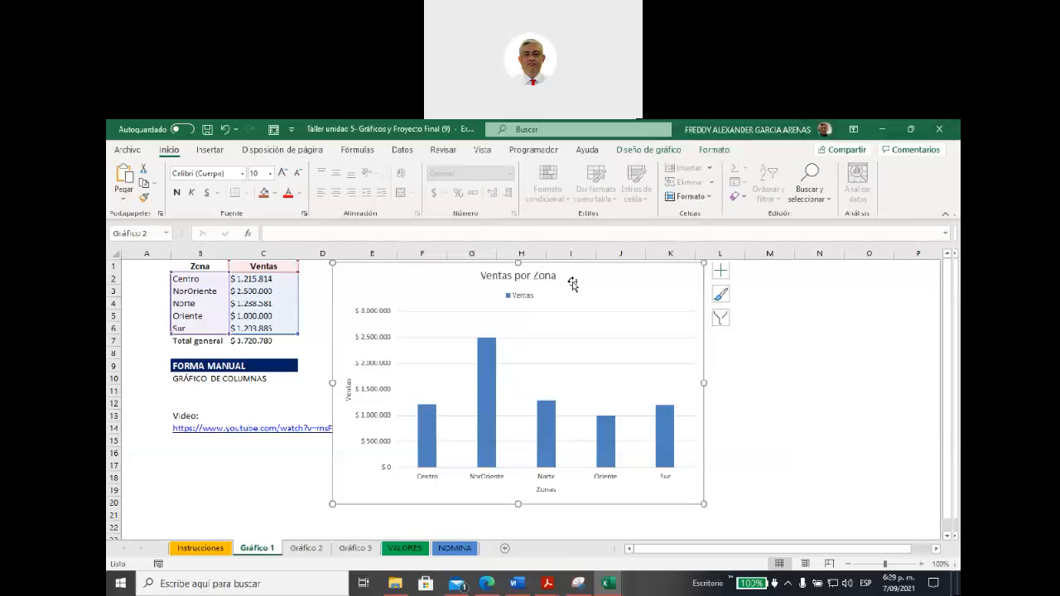
click(721, 296)
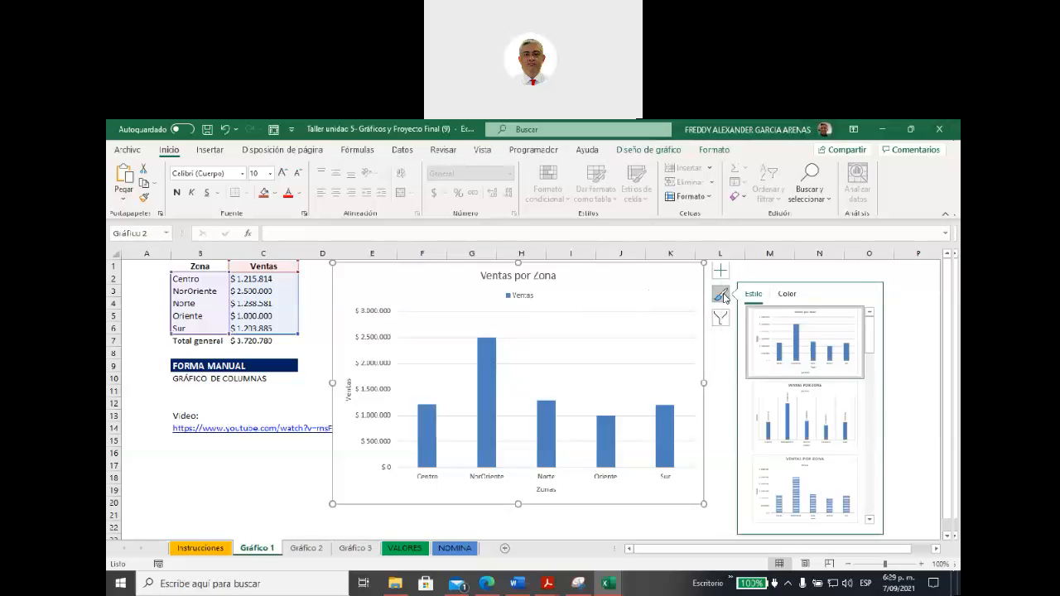
scroll(793, 370, down, 3)
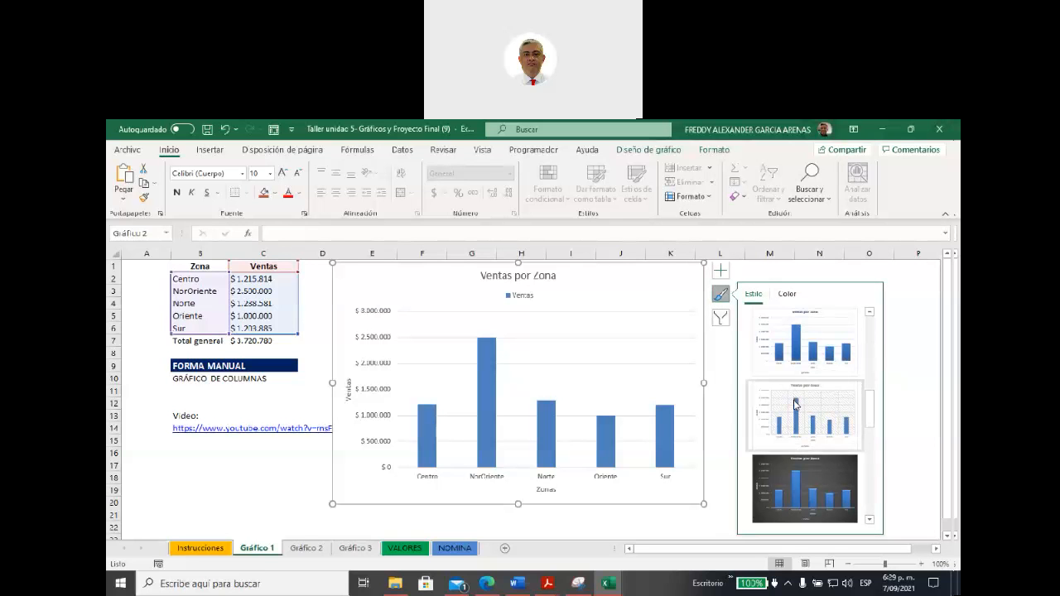
click(787, 300)
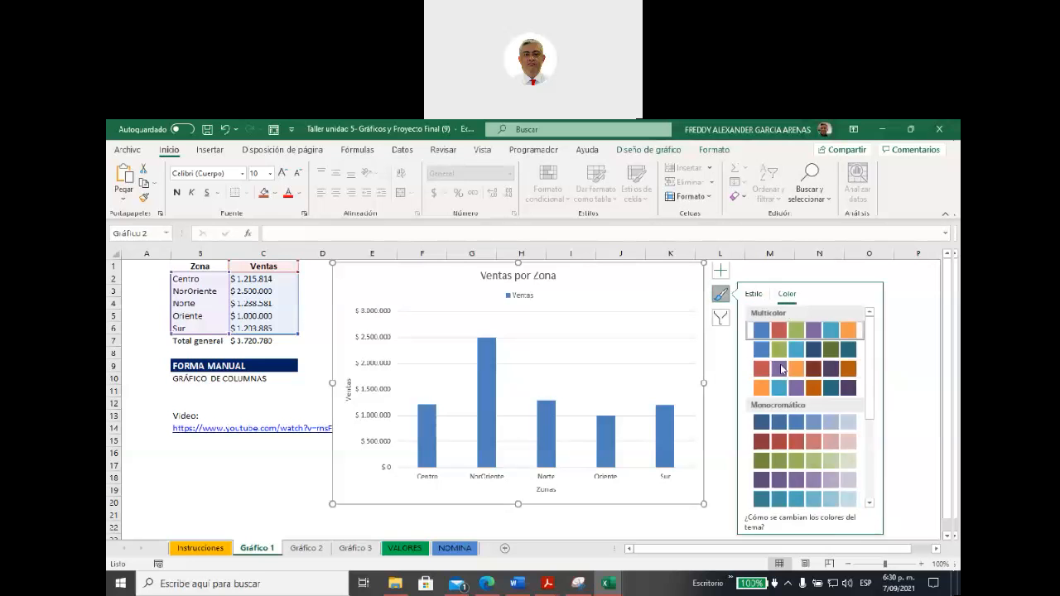
click(756, 299)
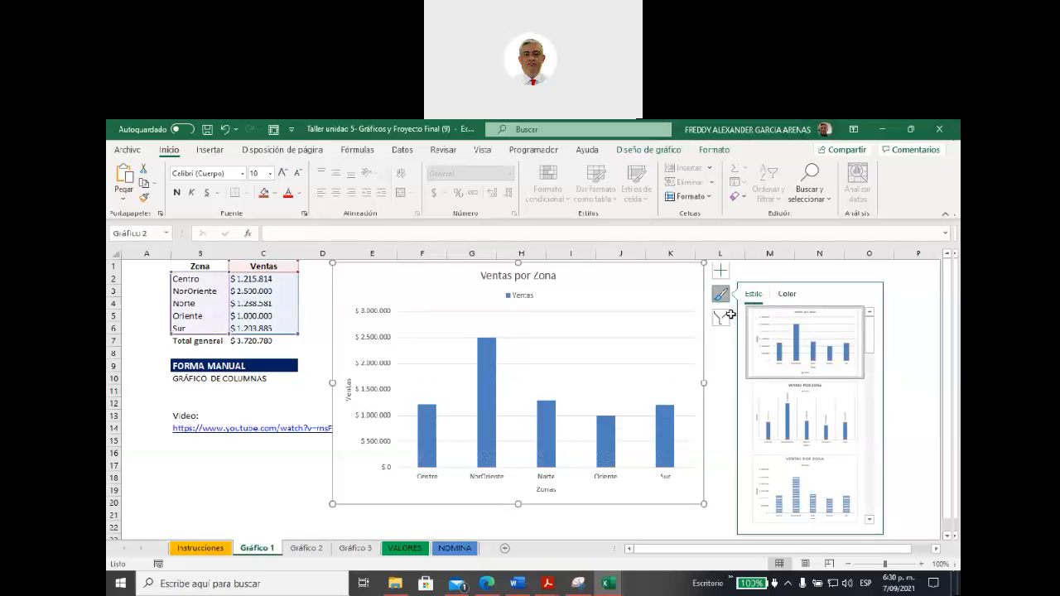
click(640, 151)
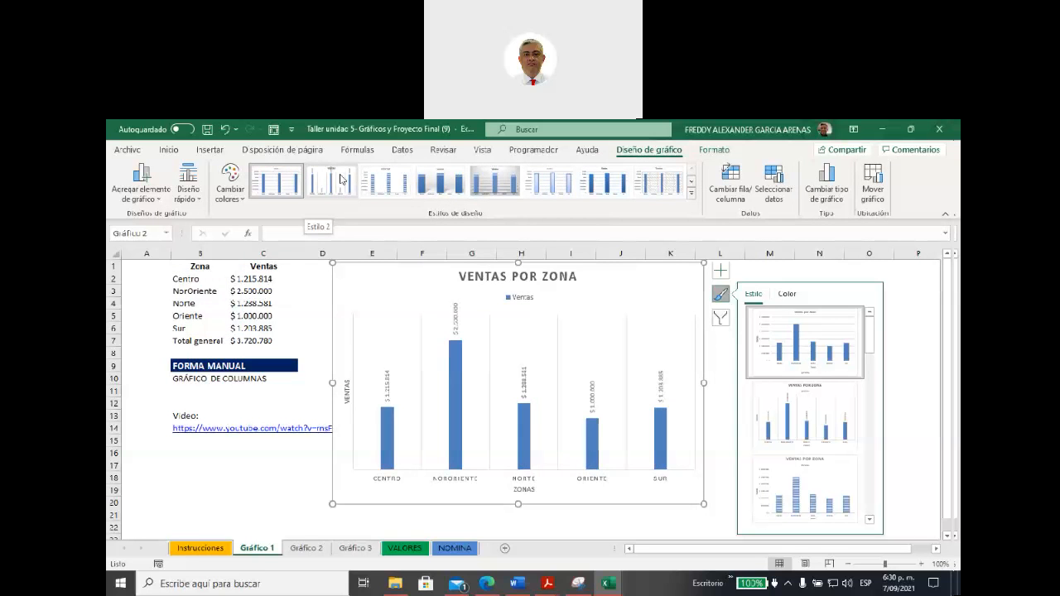
click(692, 192)
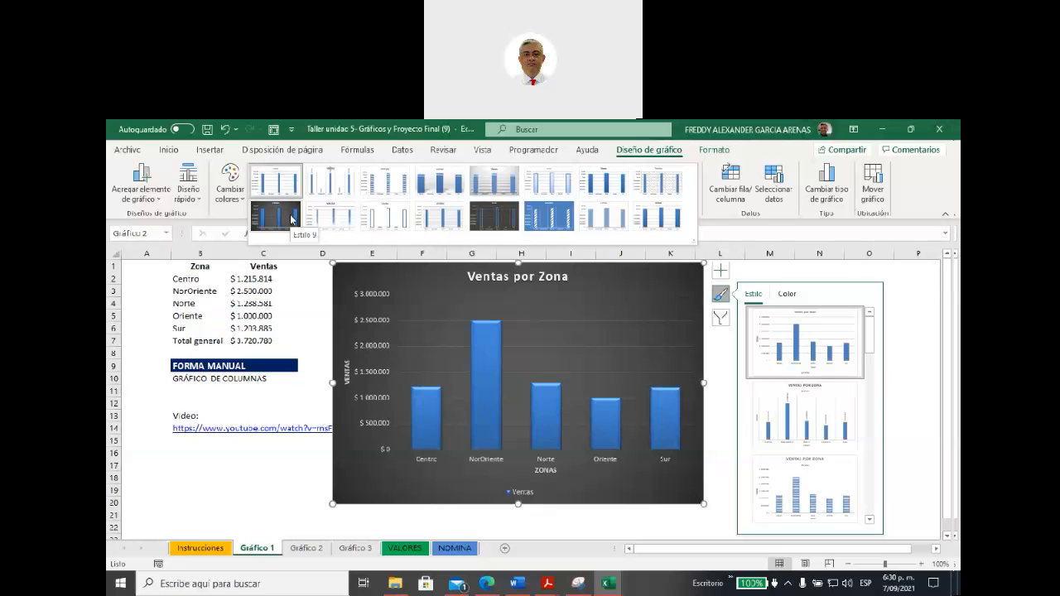
click(309, 477)
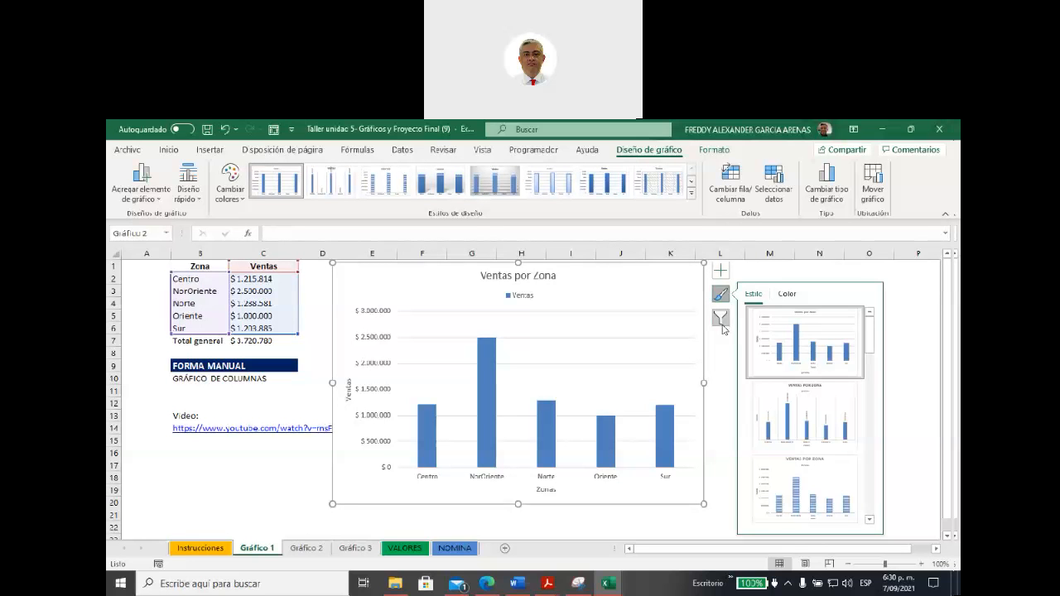
click(720, 293)
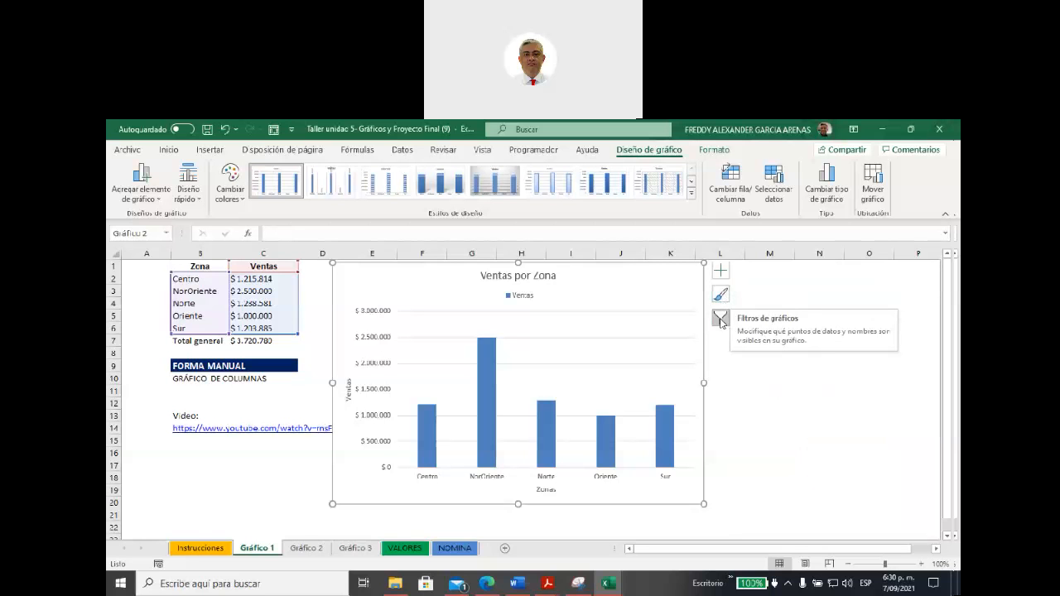
Step: Filter the chart's categories to show only the NorOriente and Norte zones
click(721, 320)
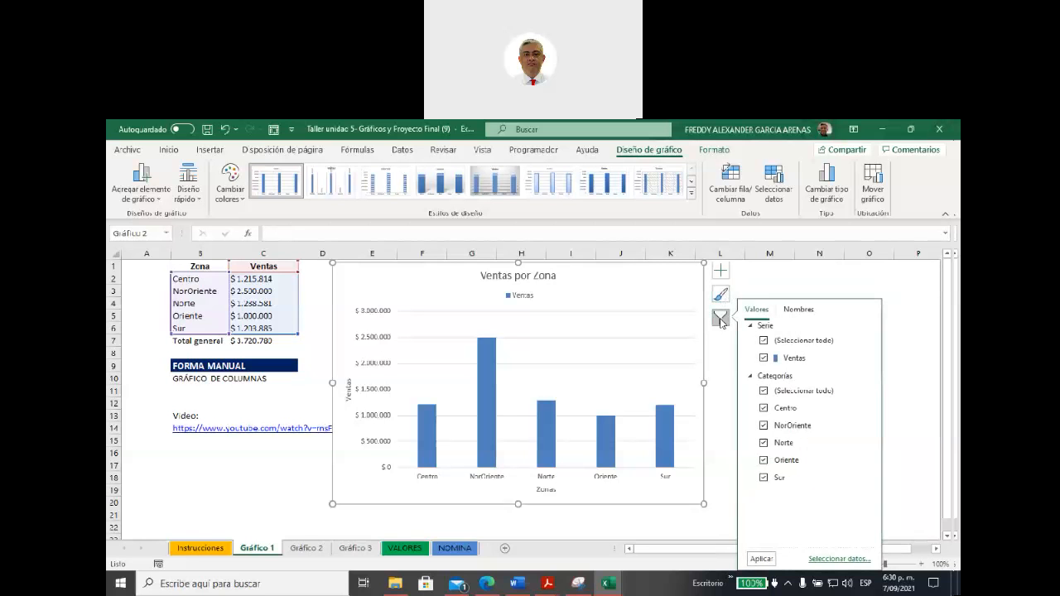
click(763, 391)
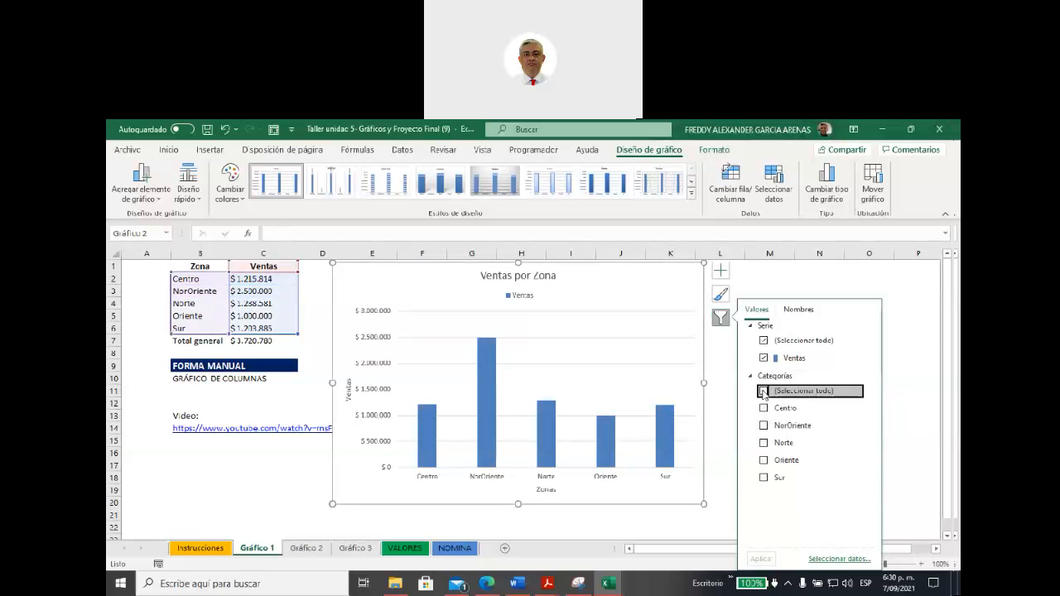
click(763, 443)
click(763, 425)
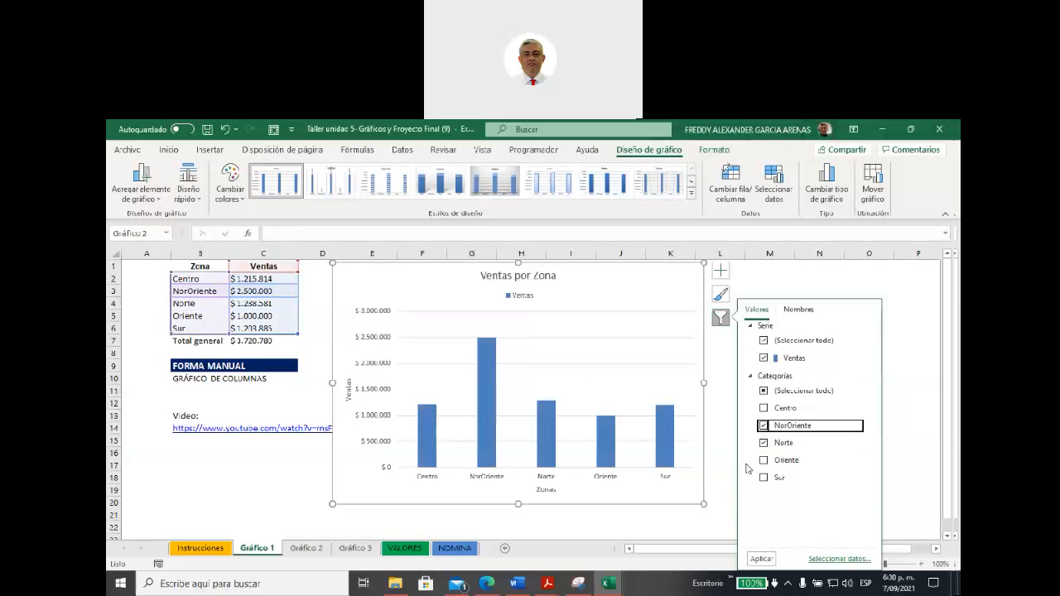
click(758, 560)
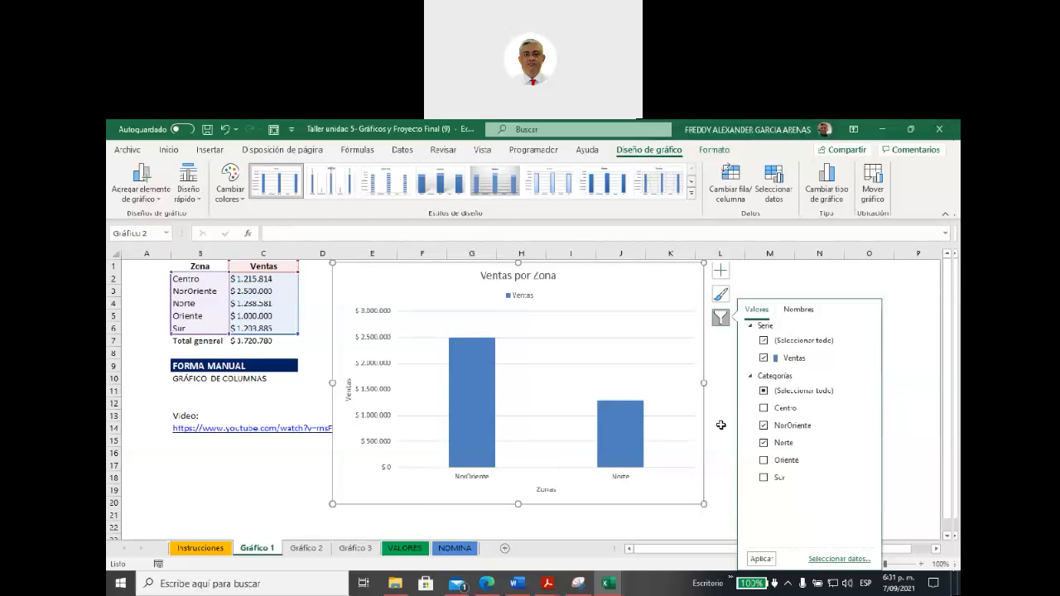
Step: Restore all zone categories in the chart filter and apply it
click(765, 391)
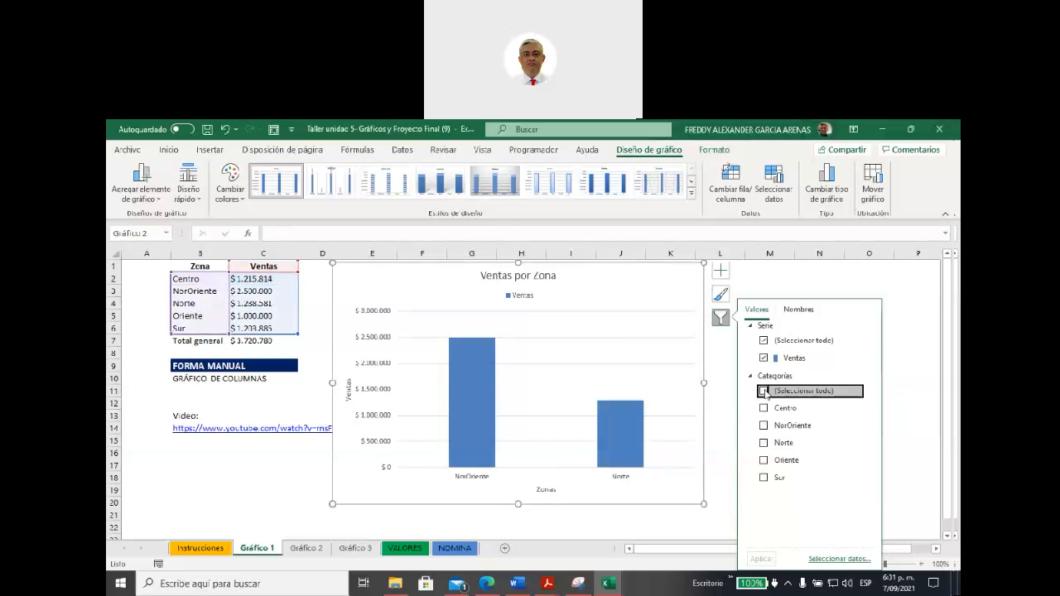
click(764, 392)
click(771, 559)
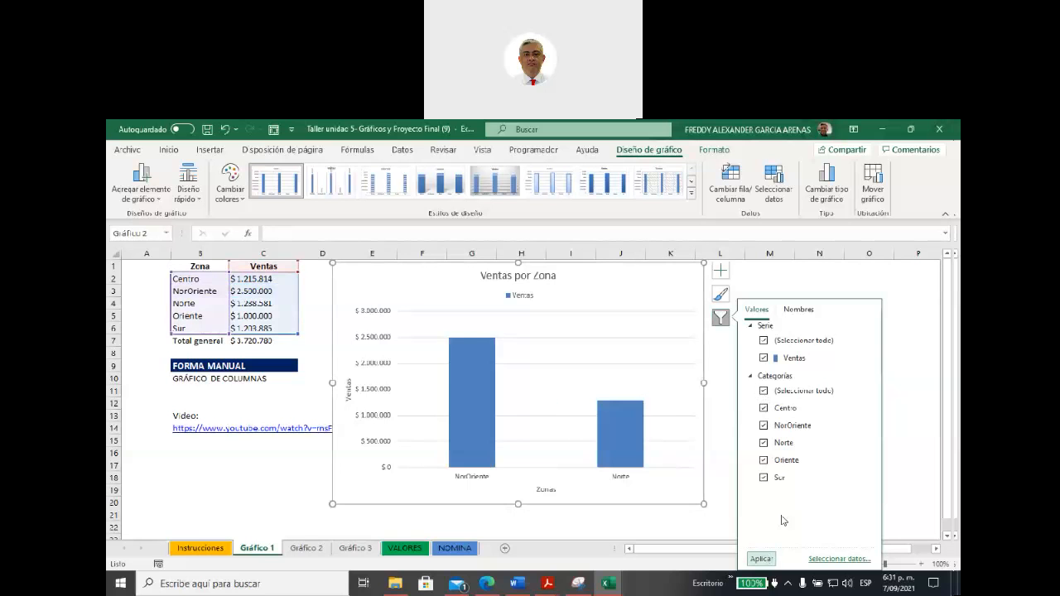
click(720, 322)
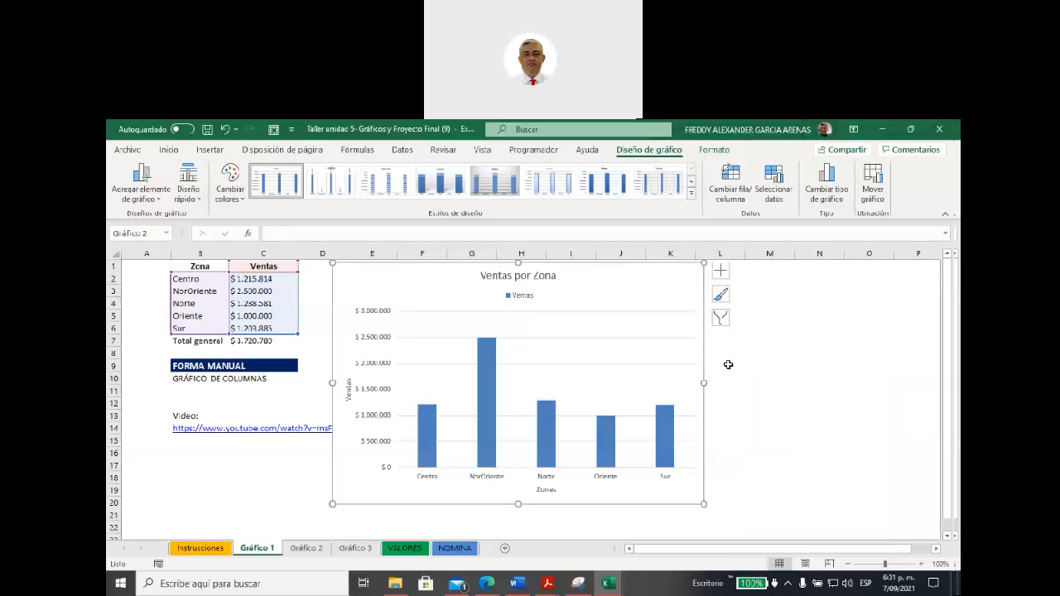
Step: Open the formatting options for the chart area
right_click(579, 284)
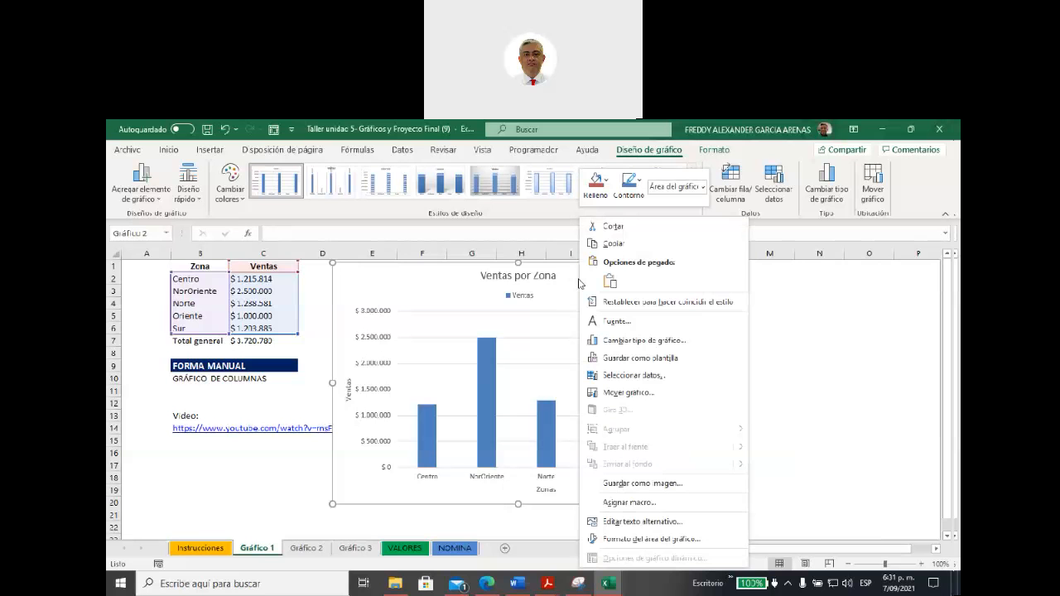
click(662, 540)
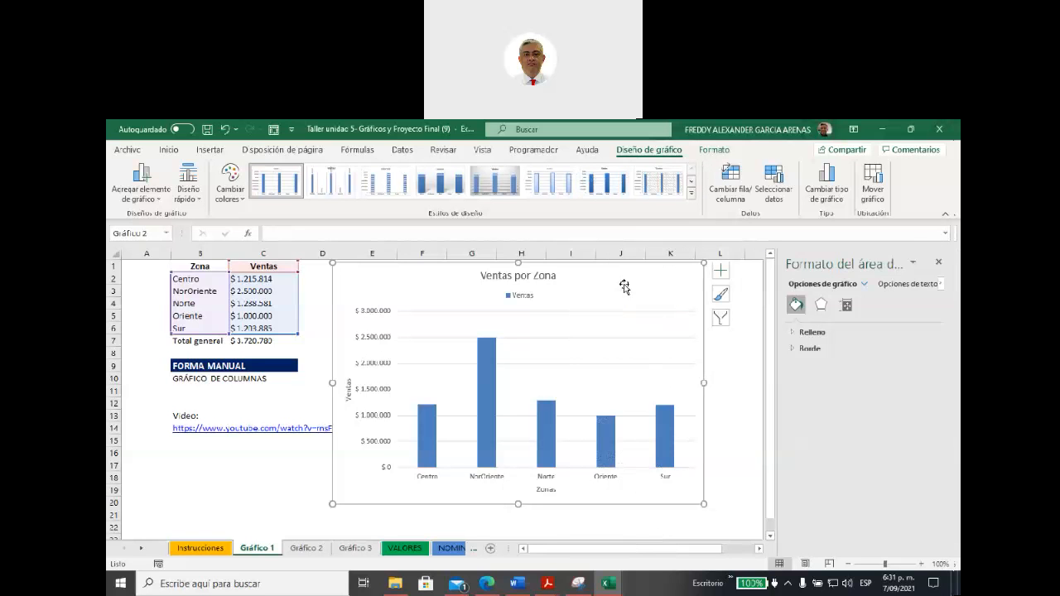
right_click(590, 287)
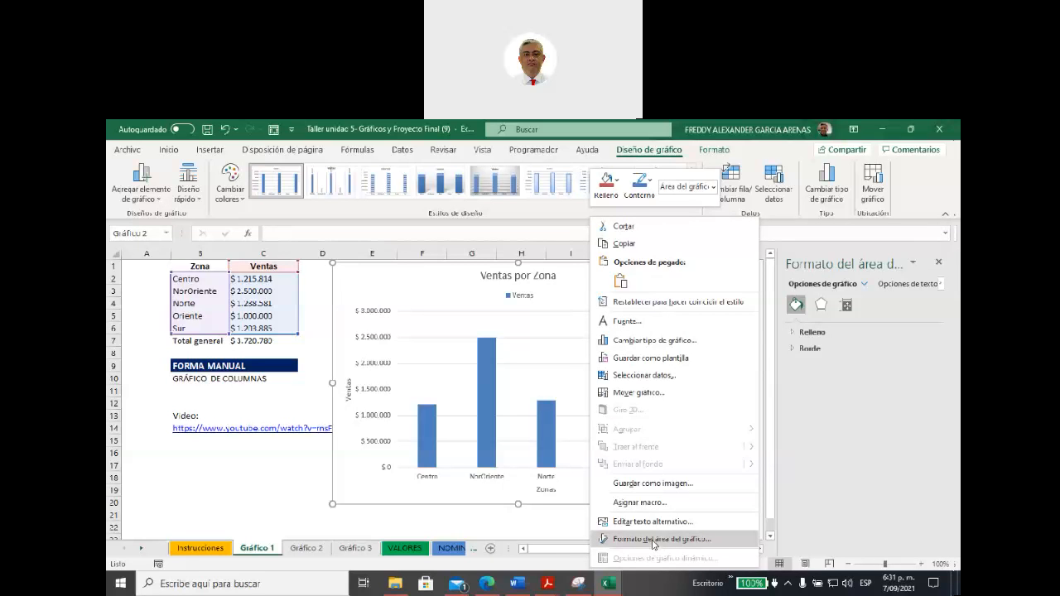
click(868, 399)
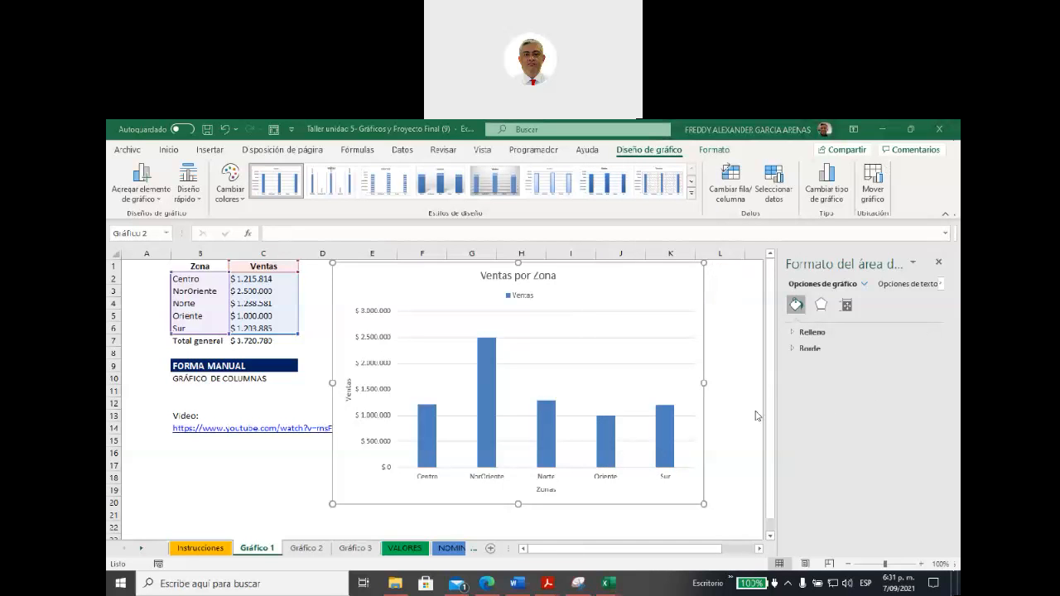
Step: Vary the fill colours between points of the Ventas column series
click(742, 410)
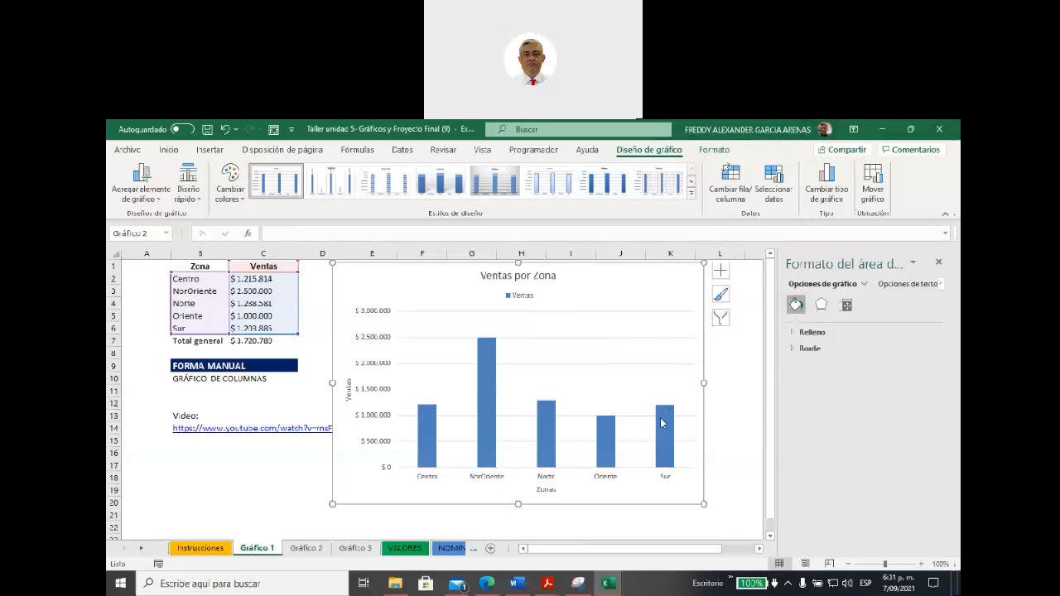
mouse_move(485, 370)
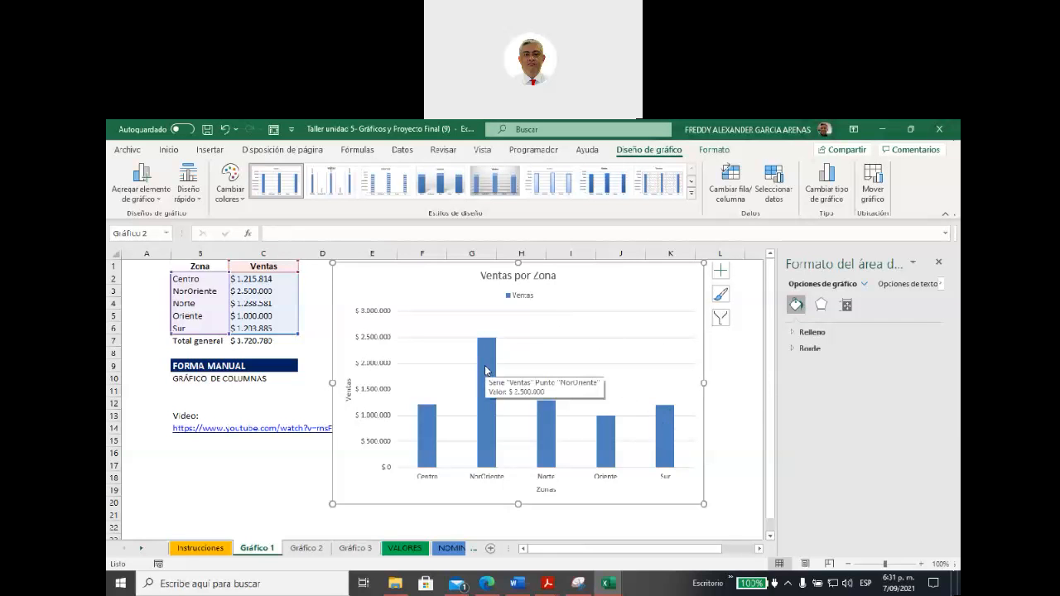
click(485, 370)
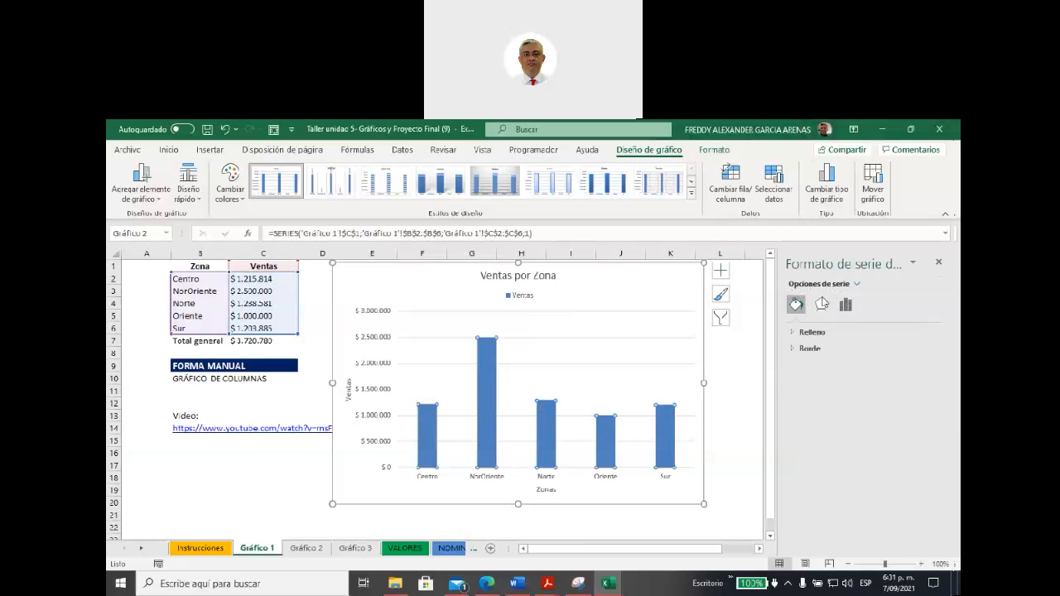
click(794, 334)
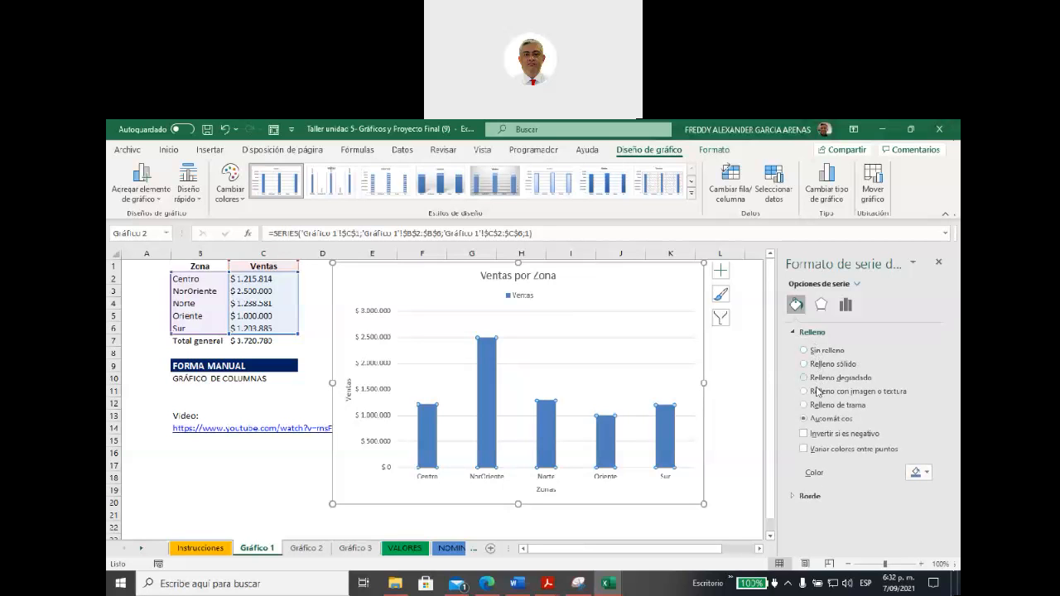
click(804, 449)
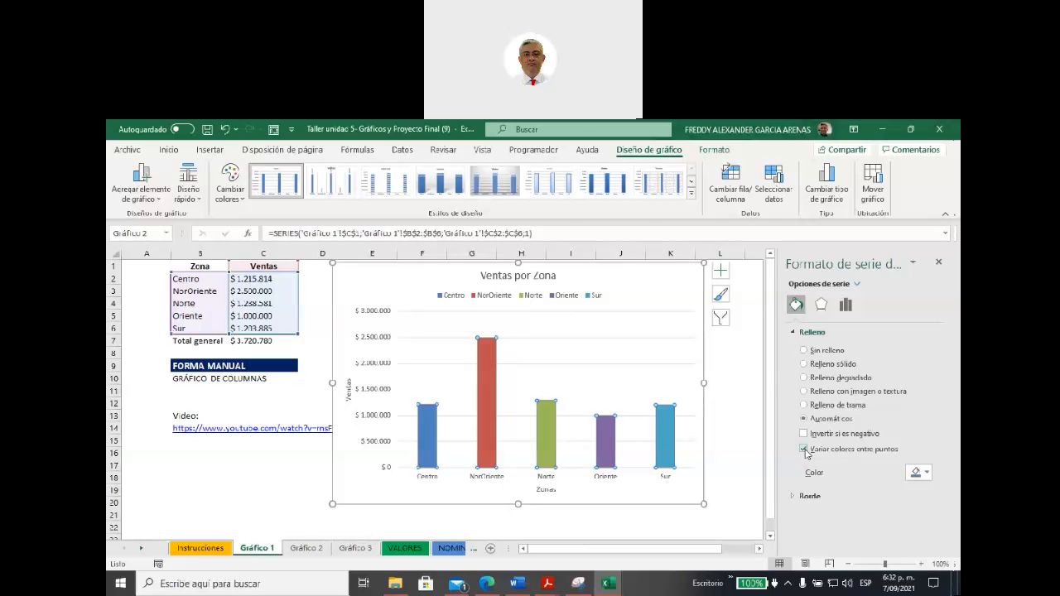
mouse_move(485, 382)
Step: Try no fill and then solid red and dark red fills on the Ventas columns, and restore the automatic varied colours
click(803, 350)
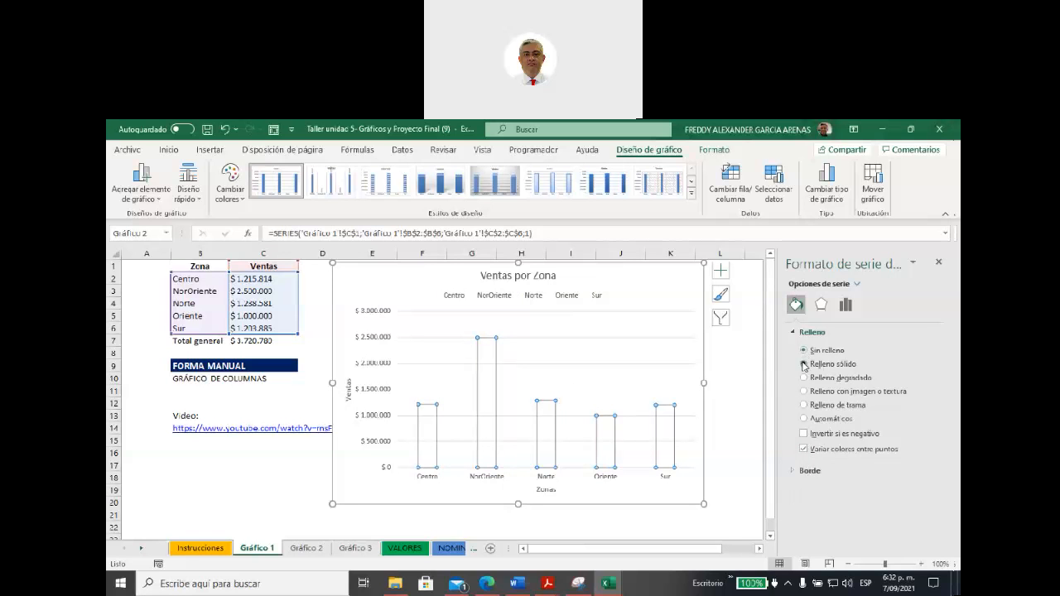
click(803, 364)
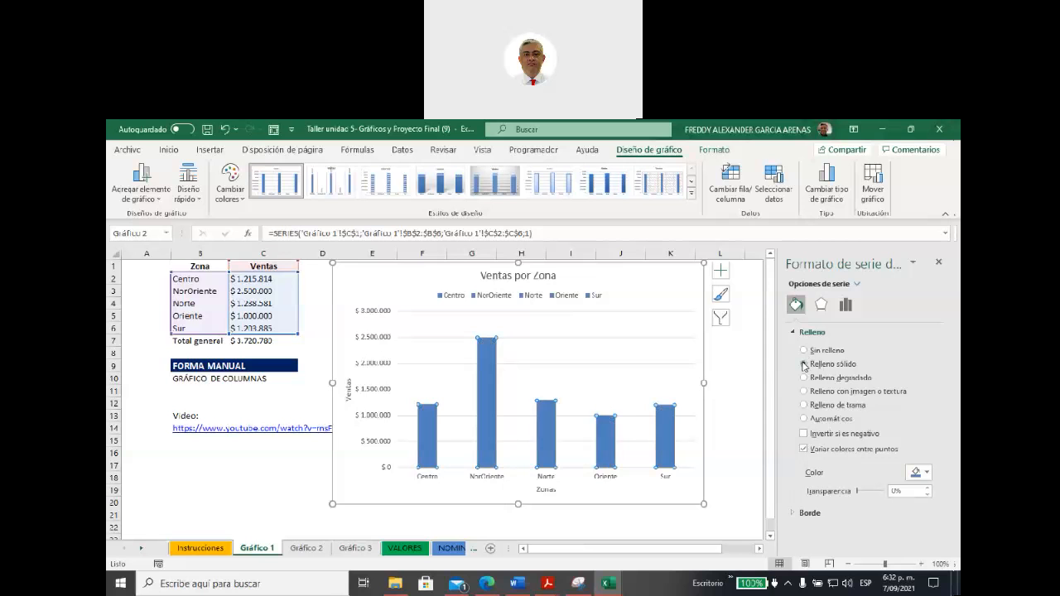
click(928, 473)
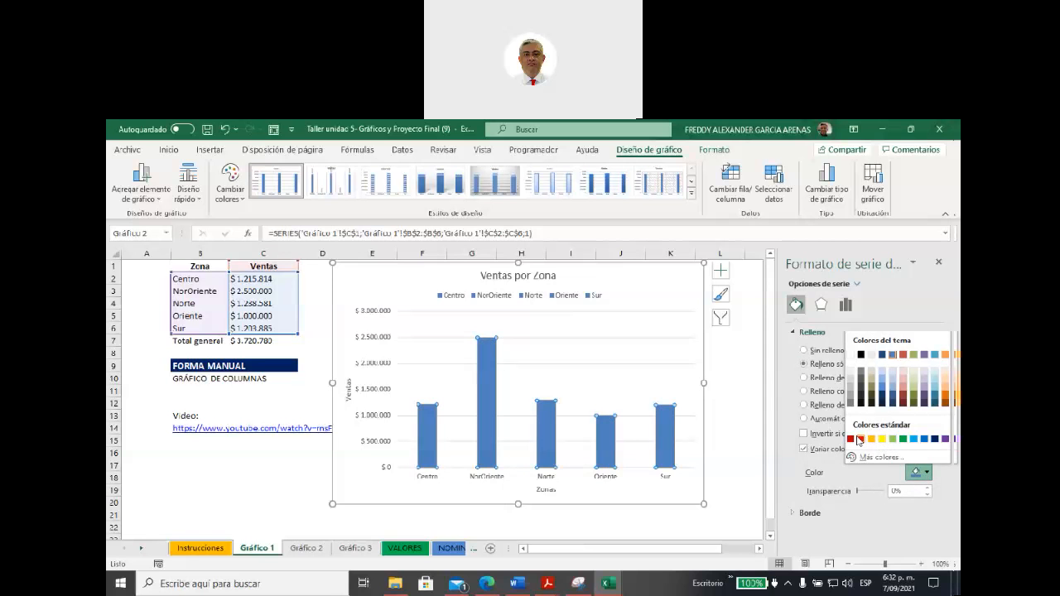
click(858, 439)
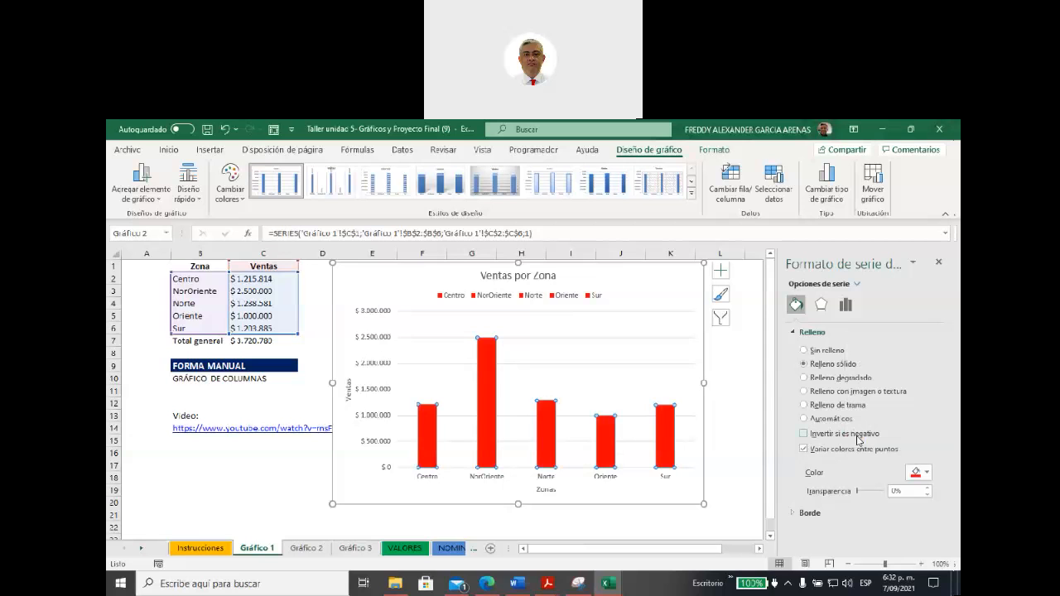
click(927, 473)
click(850, 439)
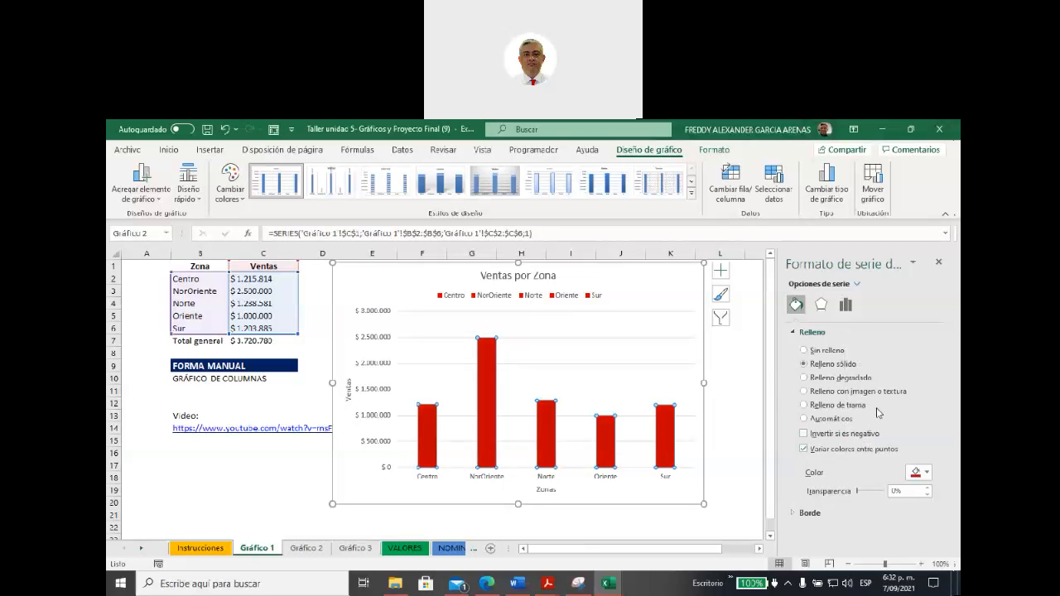
click(804, 449)
click(803, 450)
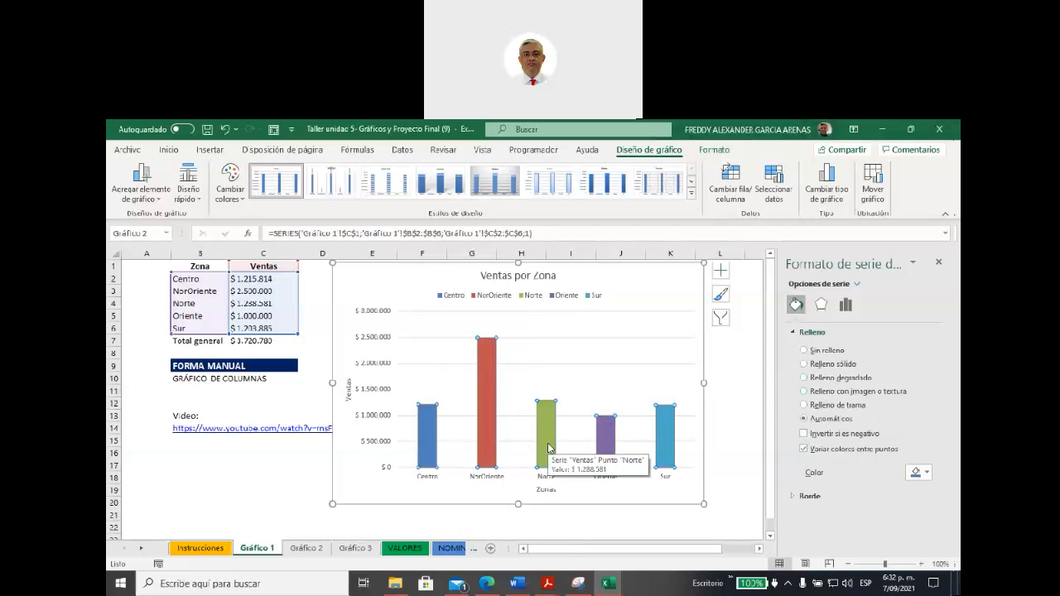
Step: Place the chart's legend on the Derecha side of the plot
click(531, 301)
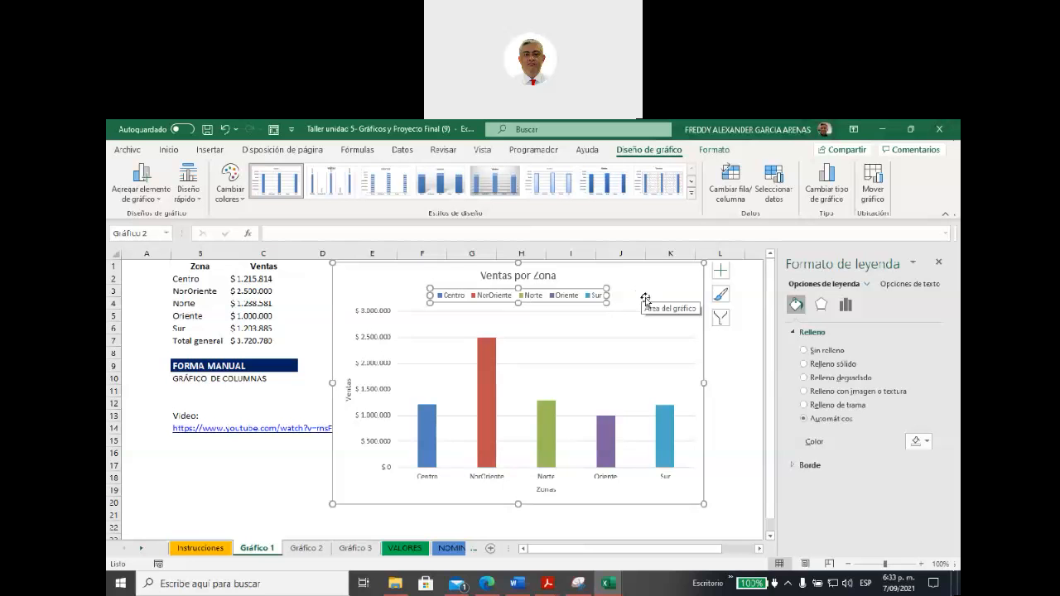
click(719, 273)
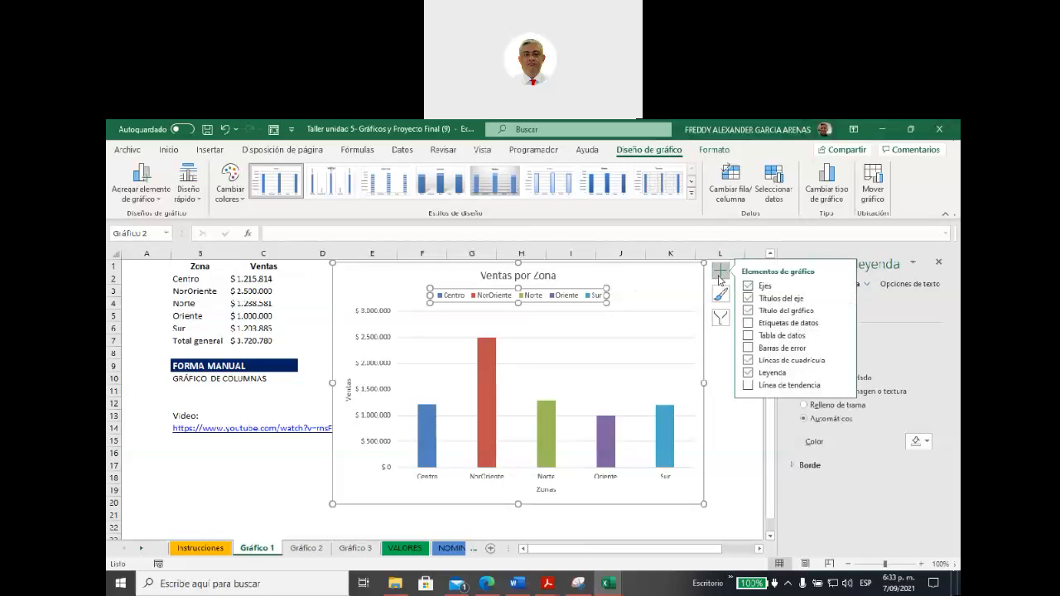
click(846, 373)
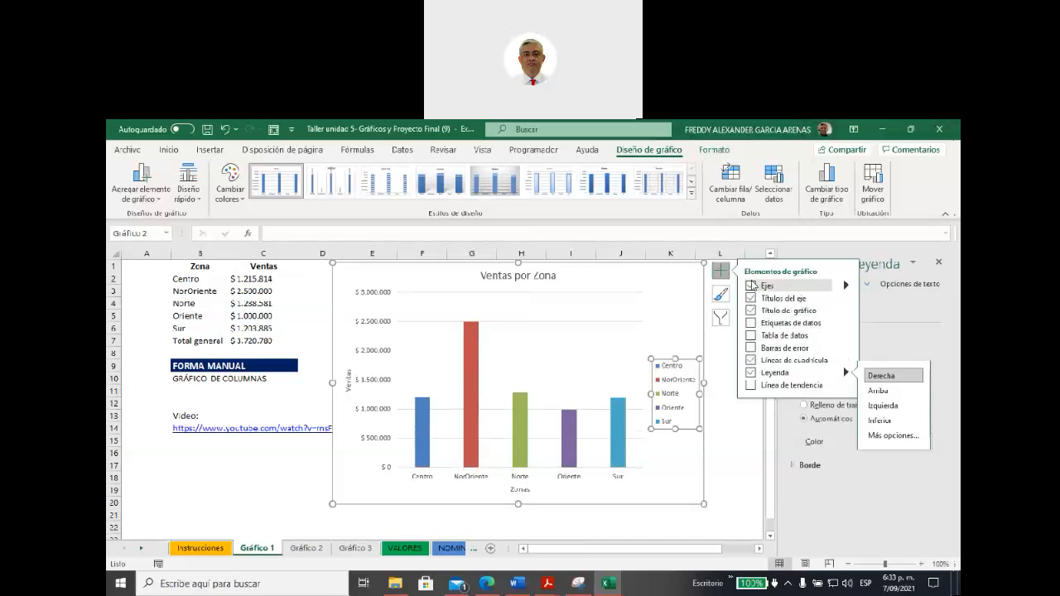
Step: Add data labels to the columns, hiding the axes and showing them again
click(752, 286)
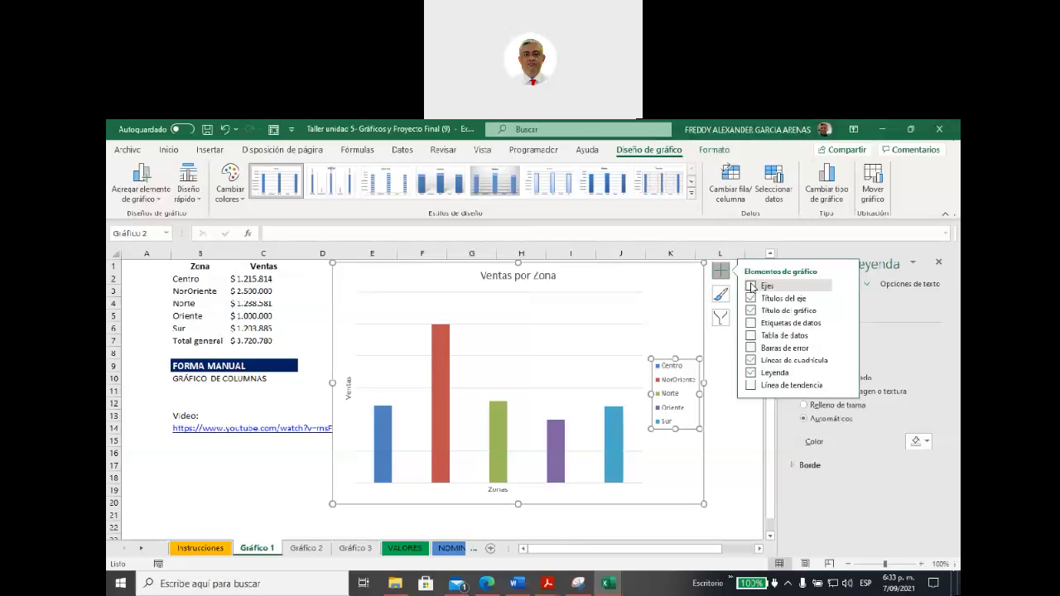
click(751, 323)
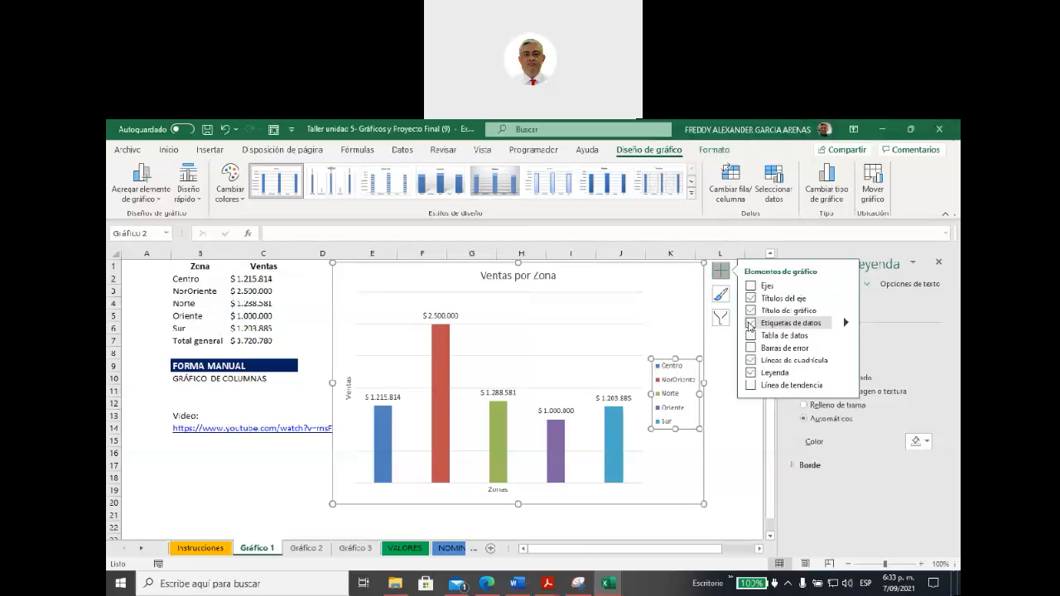
click(750, 286)
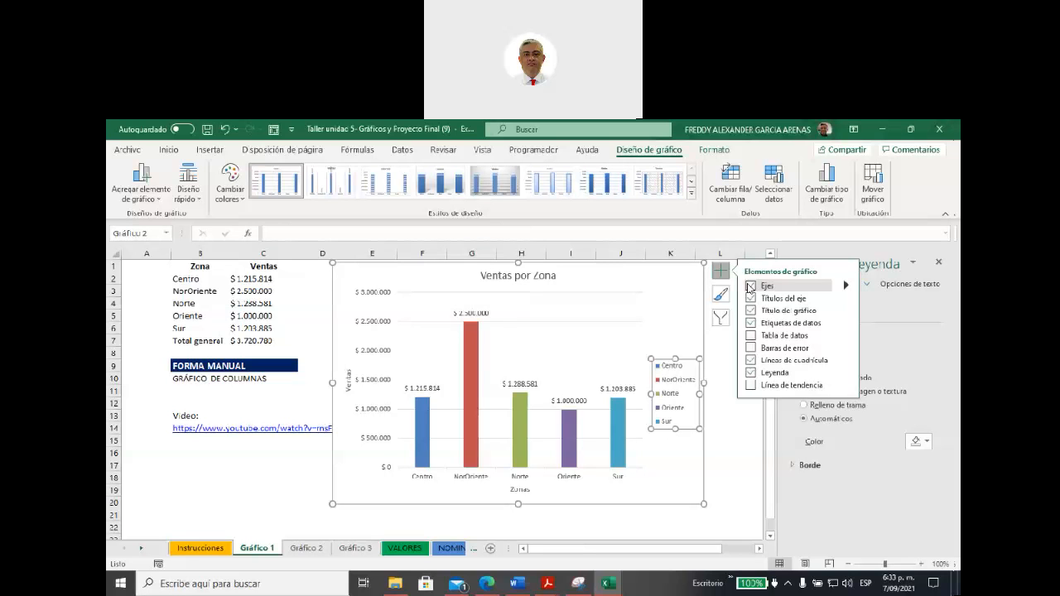
click(674, 292)
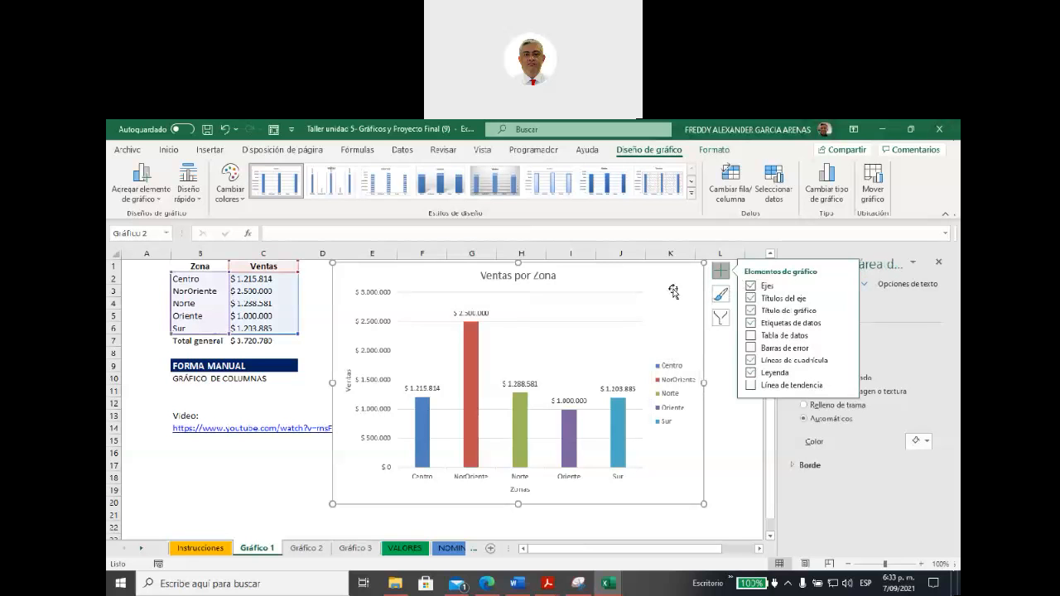
Step: Set the text fill of the Ventas por Zona chart title to green
click(520, 275)
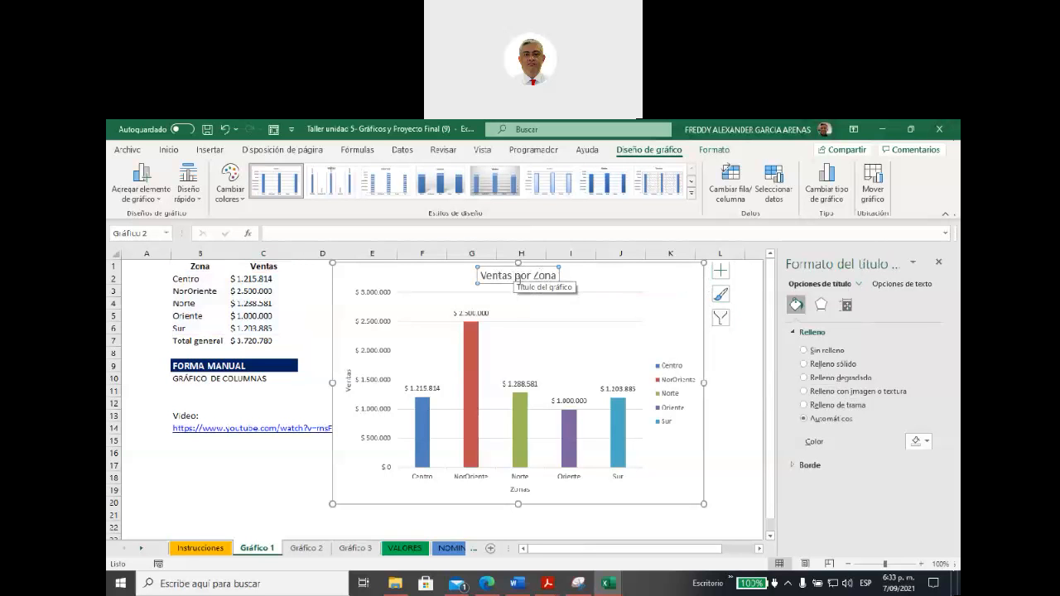
click(884, 286)
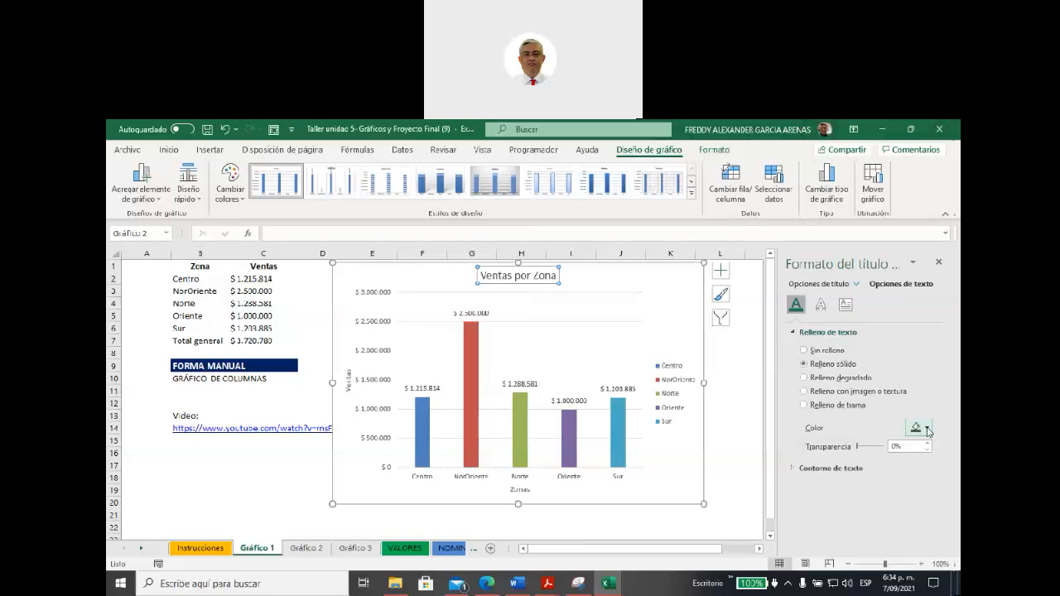
click(927, 428)
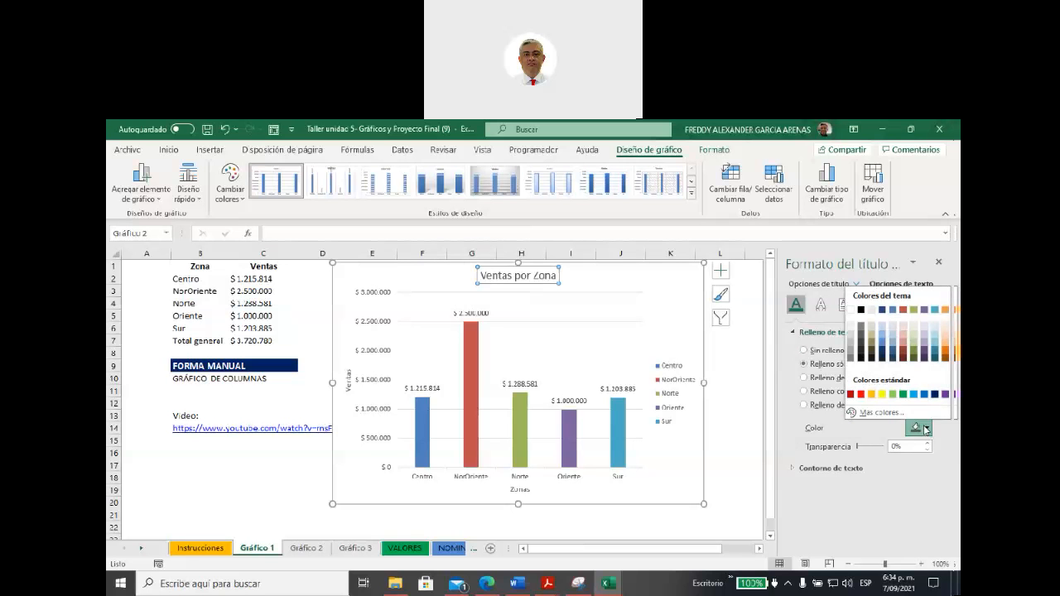
click(903, 395)
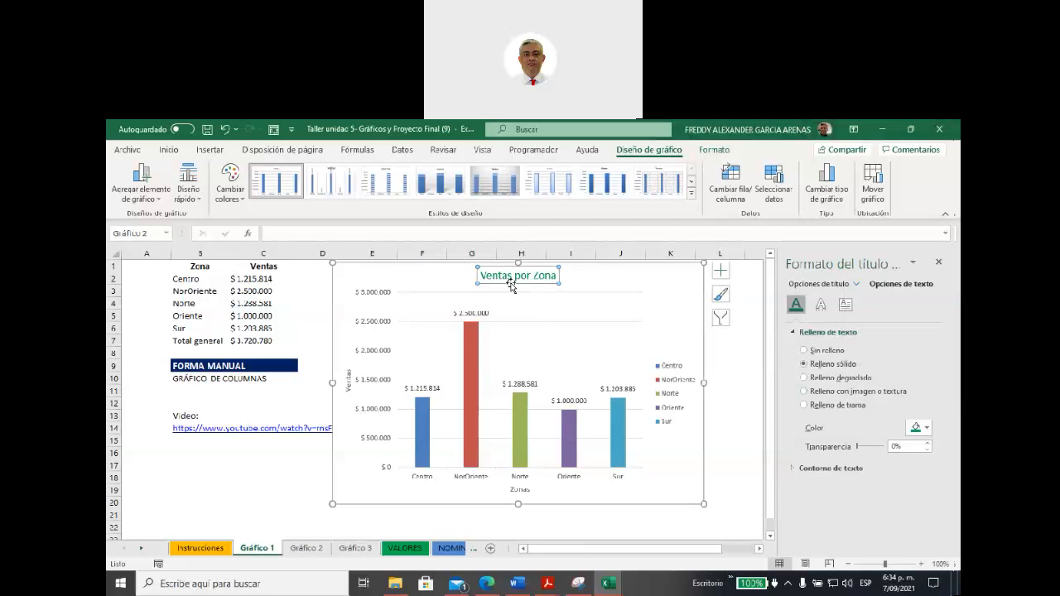
Step: Give the title text a solid outline, trying yellow and red before dark blue, and set its text fill to yellow
click(809, 465)
click(804, 500)
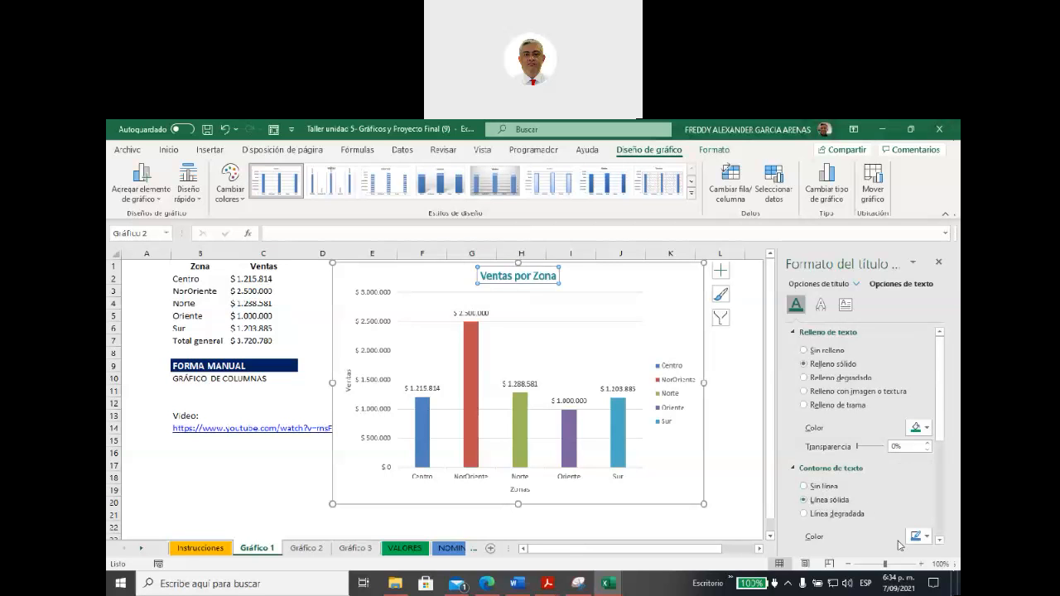
click(926, 537)
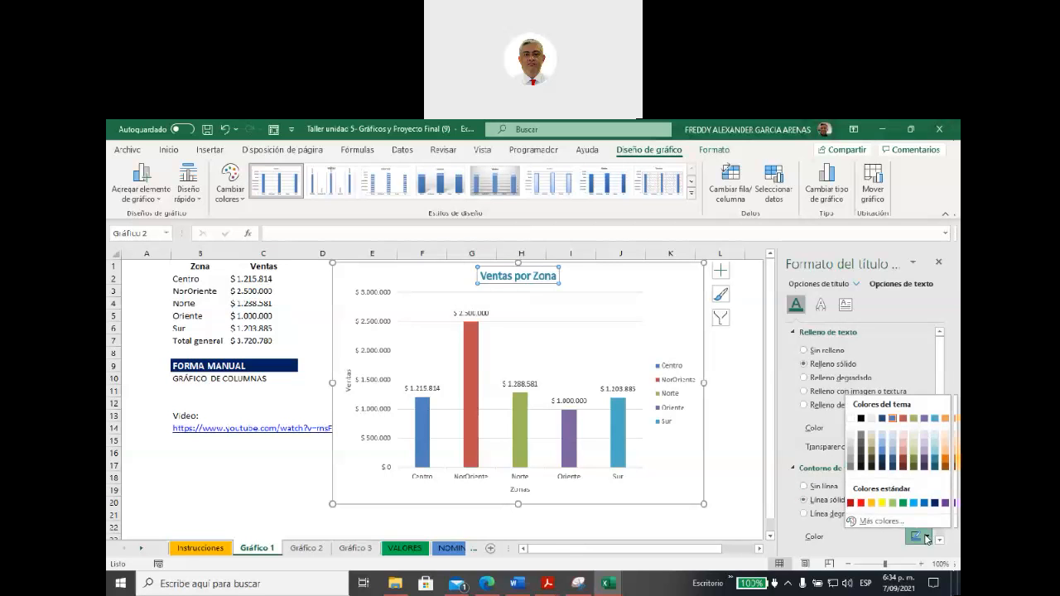
click(882, 503)
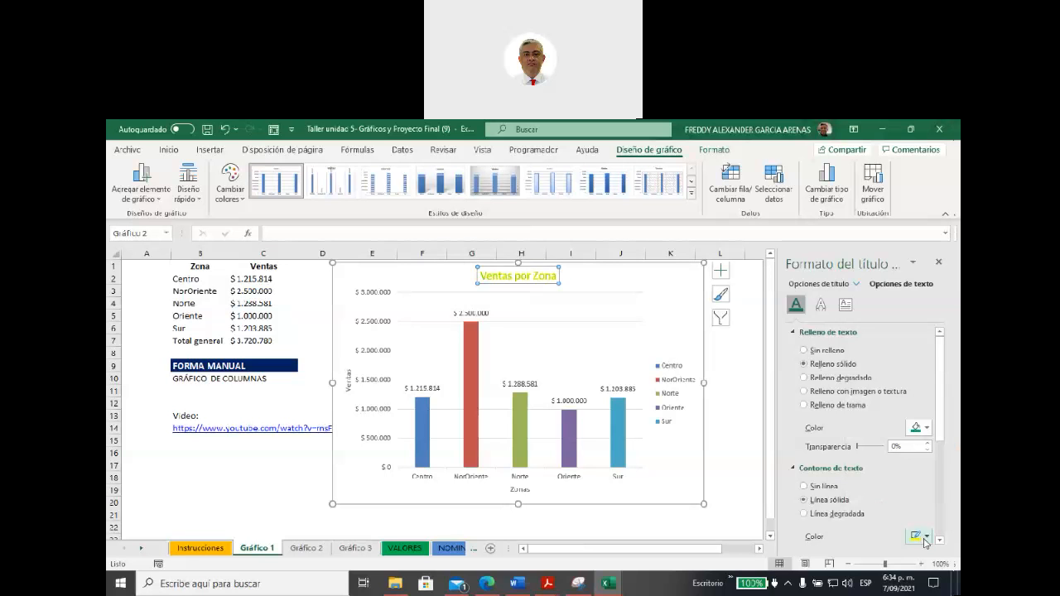
click(927, 536)
click(860, 503)
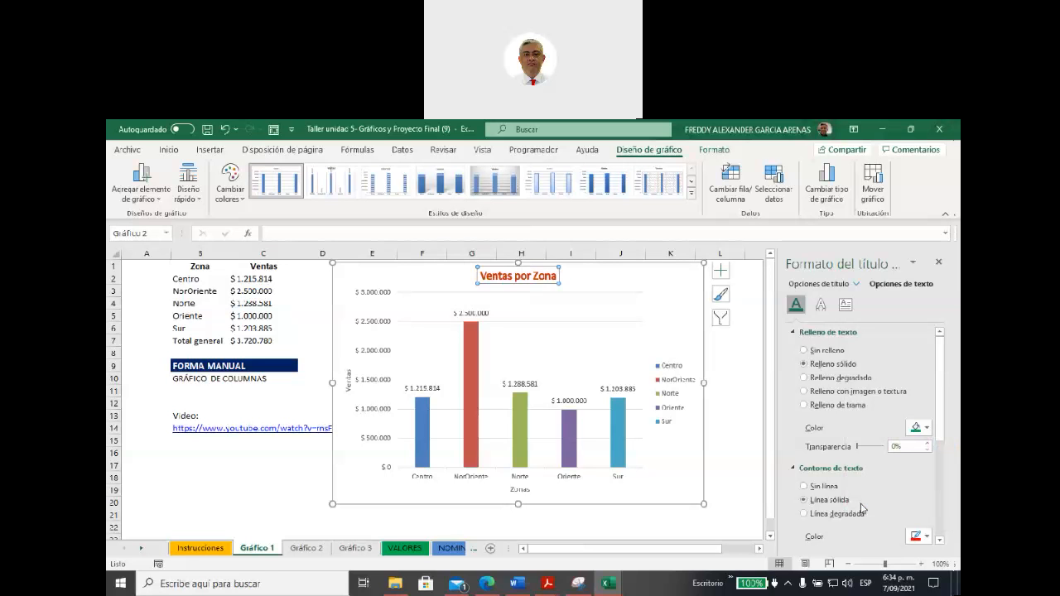
click(927, 539)
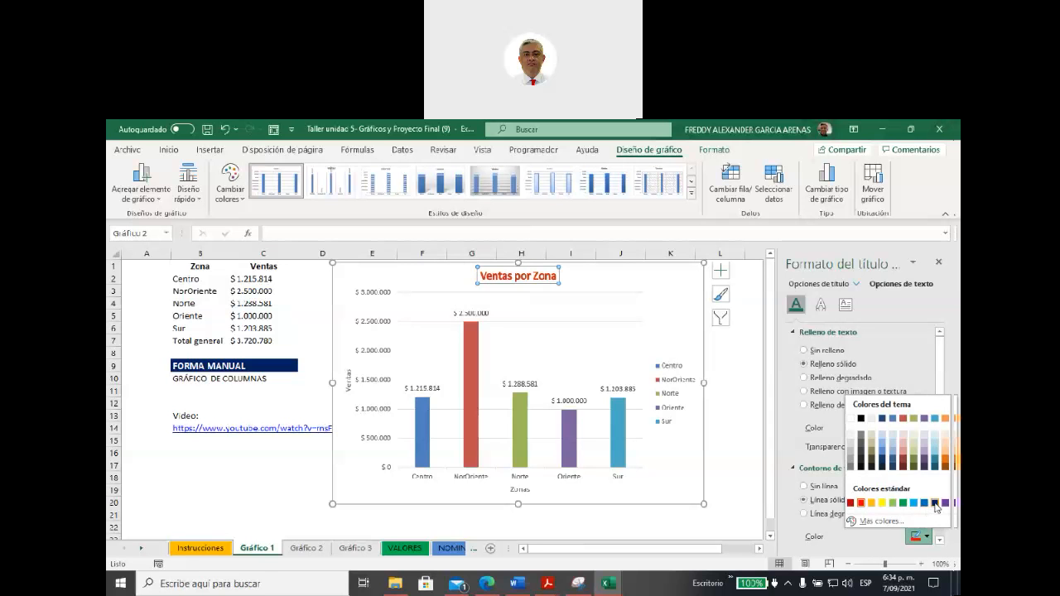
click(937, 508)
click(925, 427)
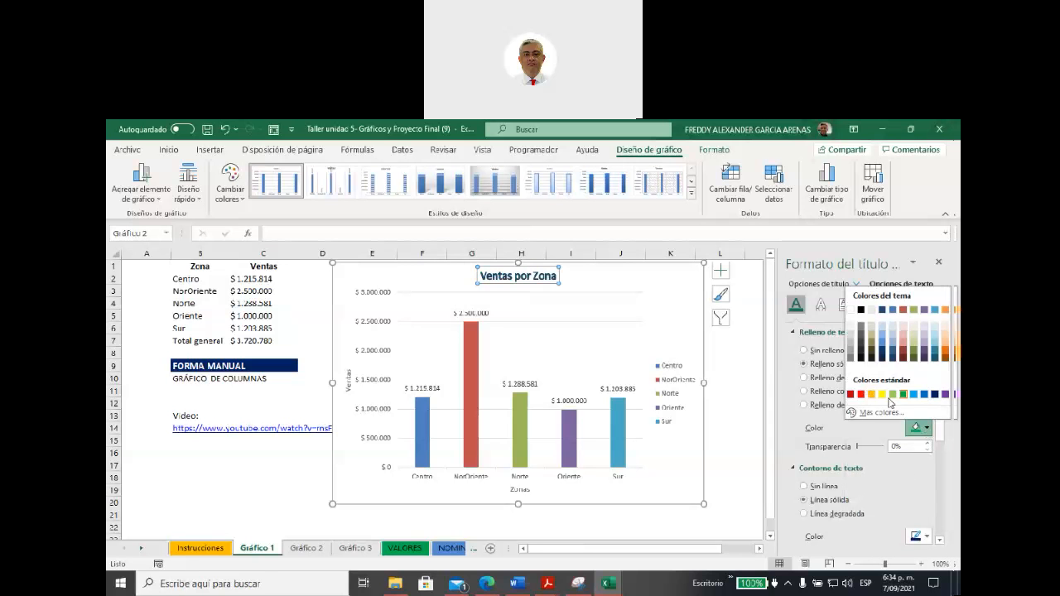
click(882, 395)
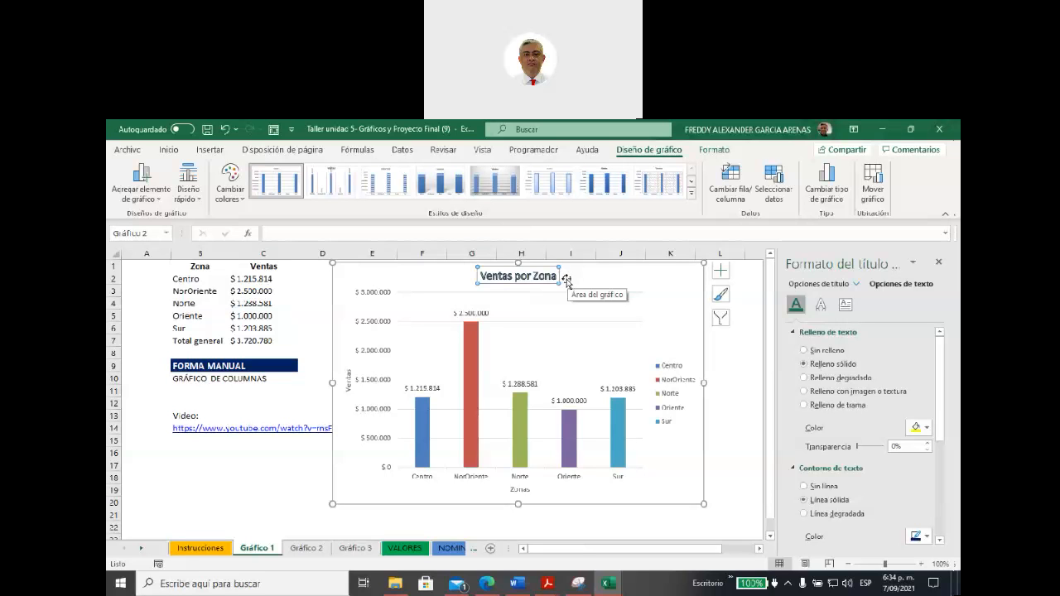
Step: Set the text fill of the vertical axis labels to light green
click(375, 294)
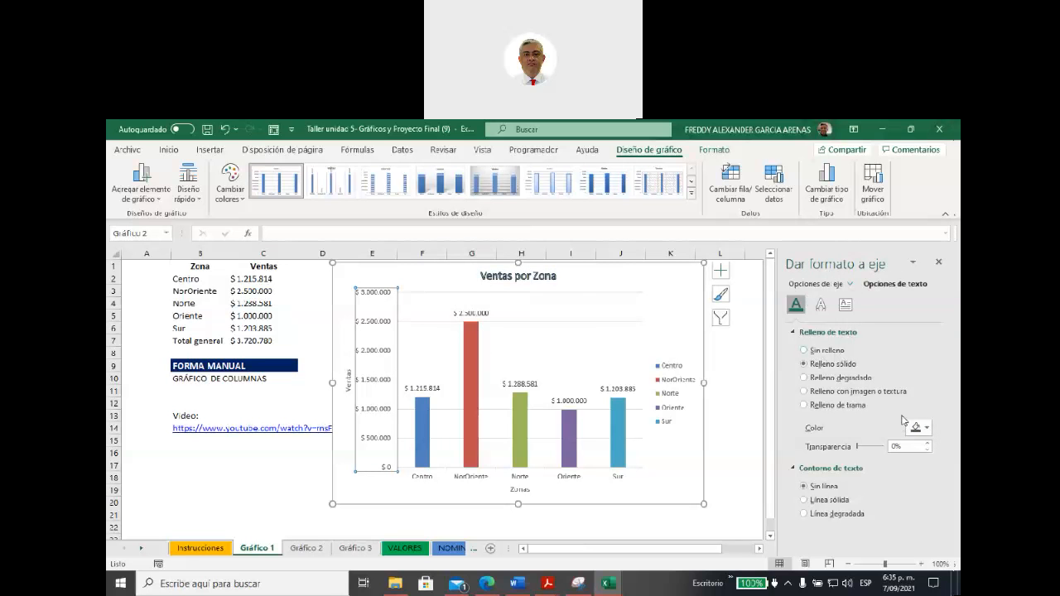
click(926, 428)
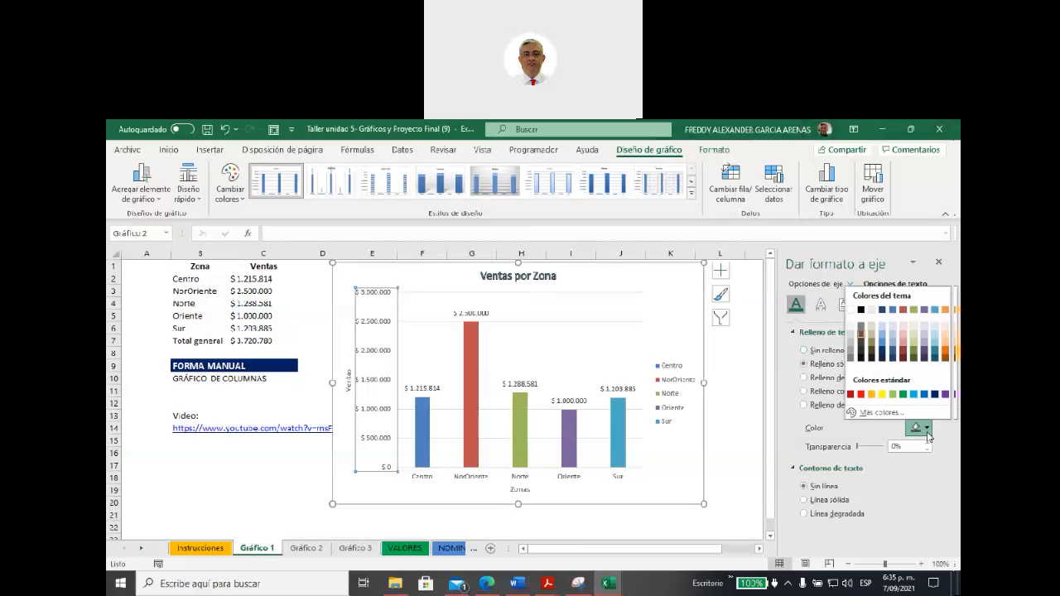
click(902, 395)
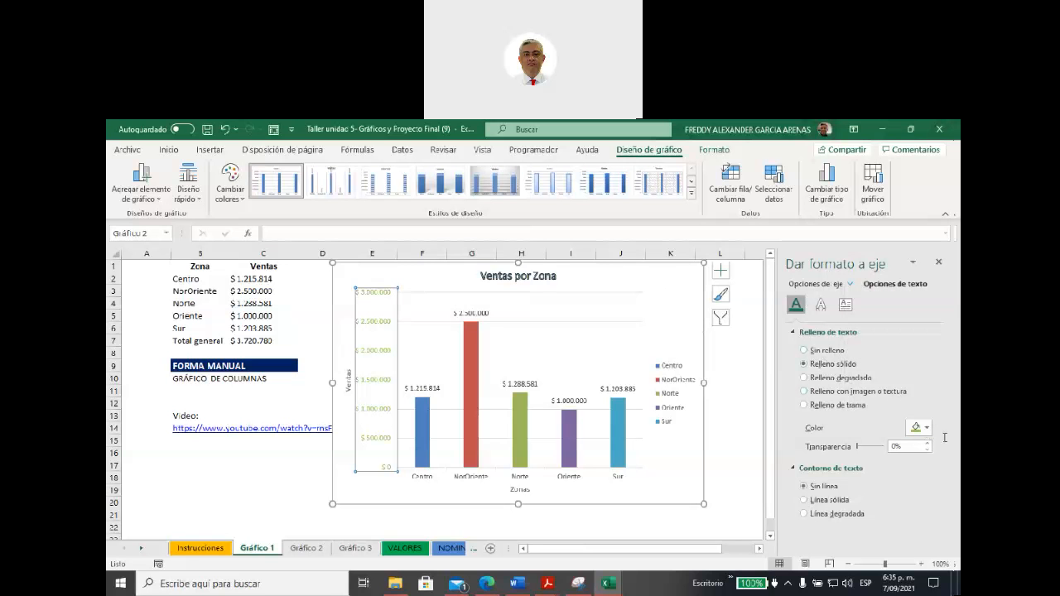
Step: Apply a solid black text fill to the whole chart area, trying no text fill first
click(665, 283)
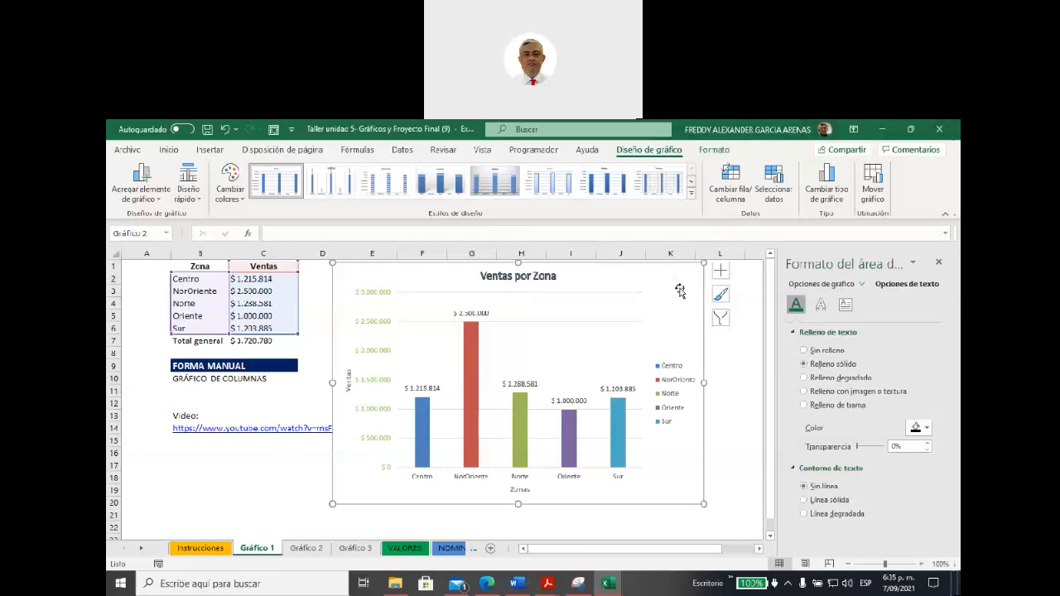
click(803, 351)
click(803, 363)
Step: Give the Ventas por Zona chart area a solid light green fill
click(755, 403)
click(672, 300)
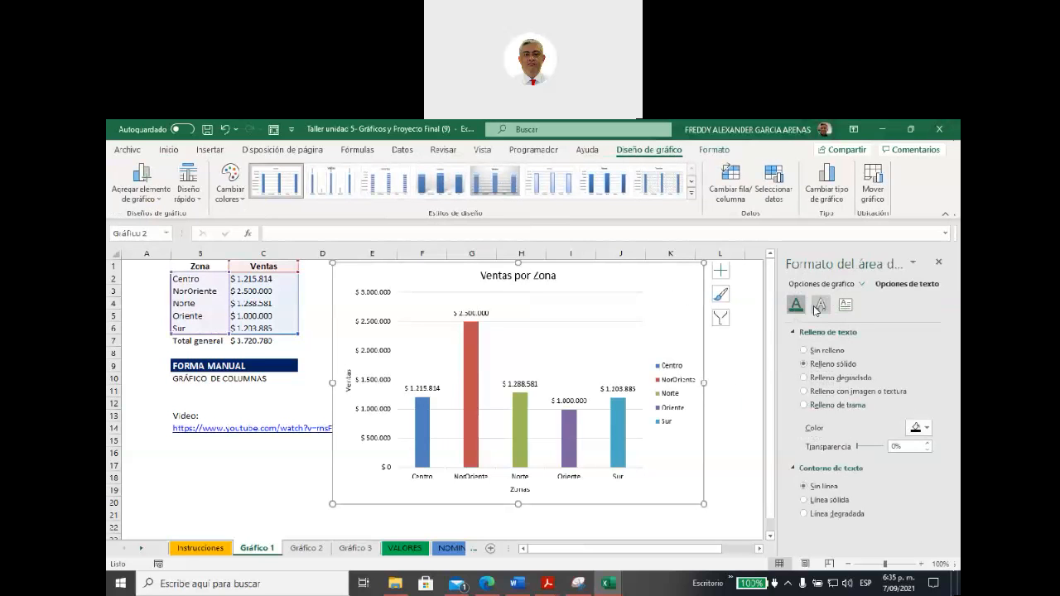
click(840, 285)
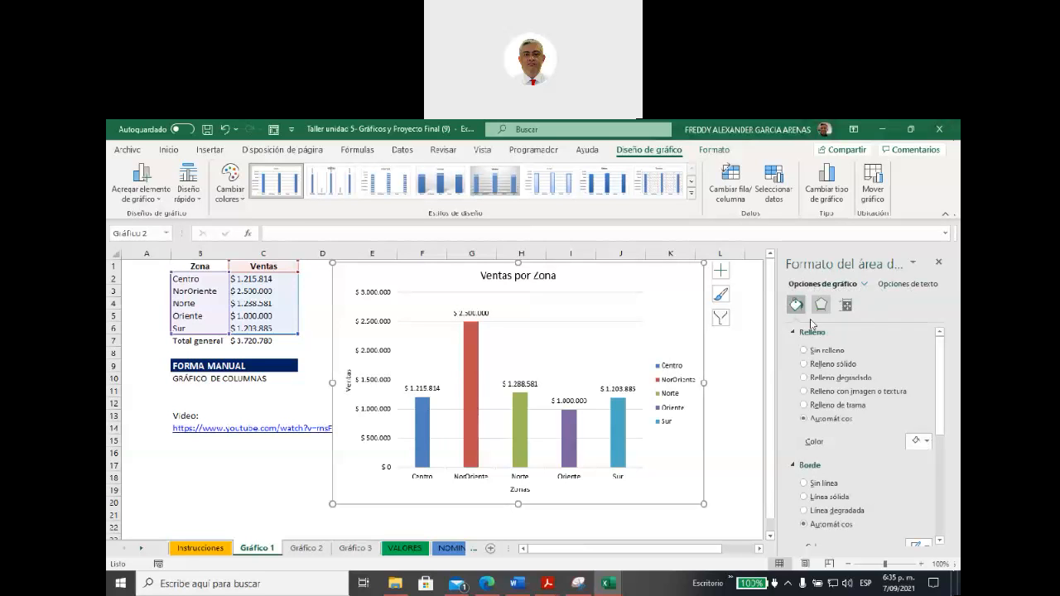
click(804, 364)
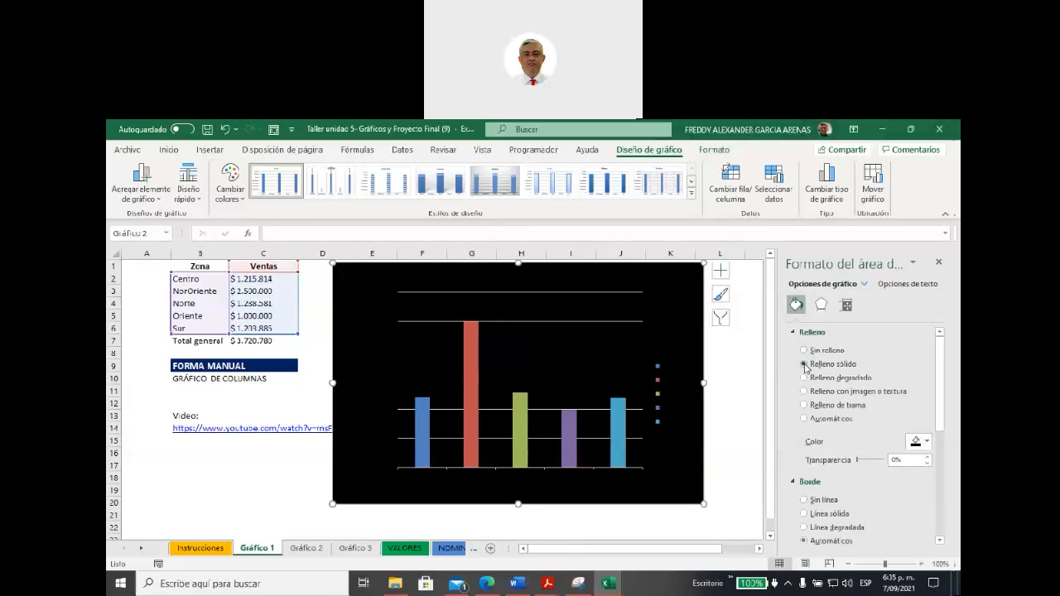
click(919, 442)
click(891, 408)
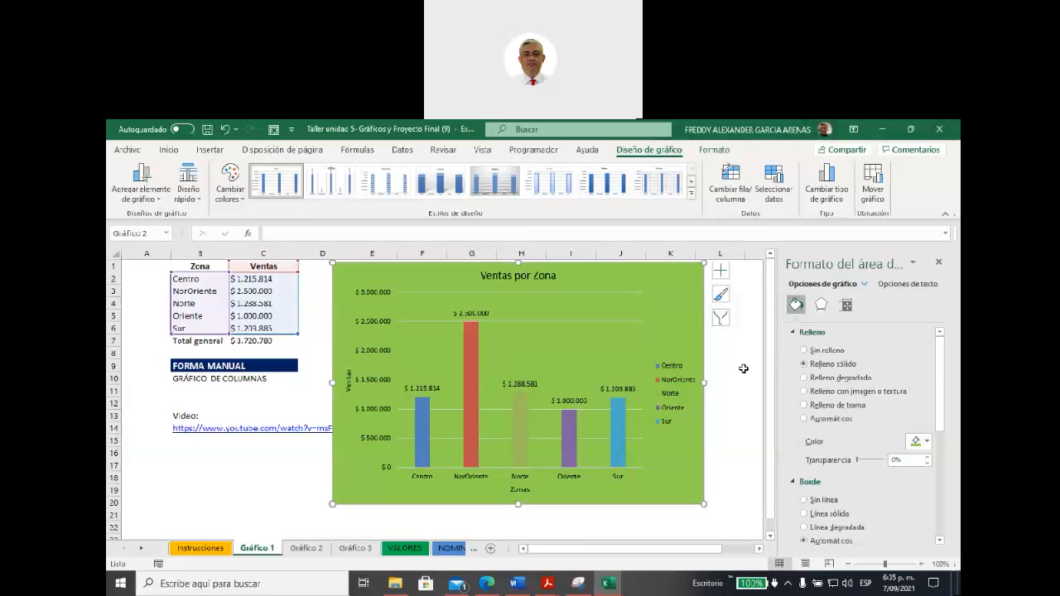
Step: Set the fill of only the Norte column to the standard green (Verde)
click(520, 430)
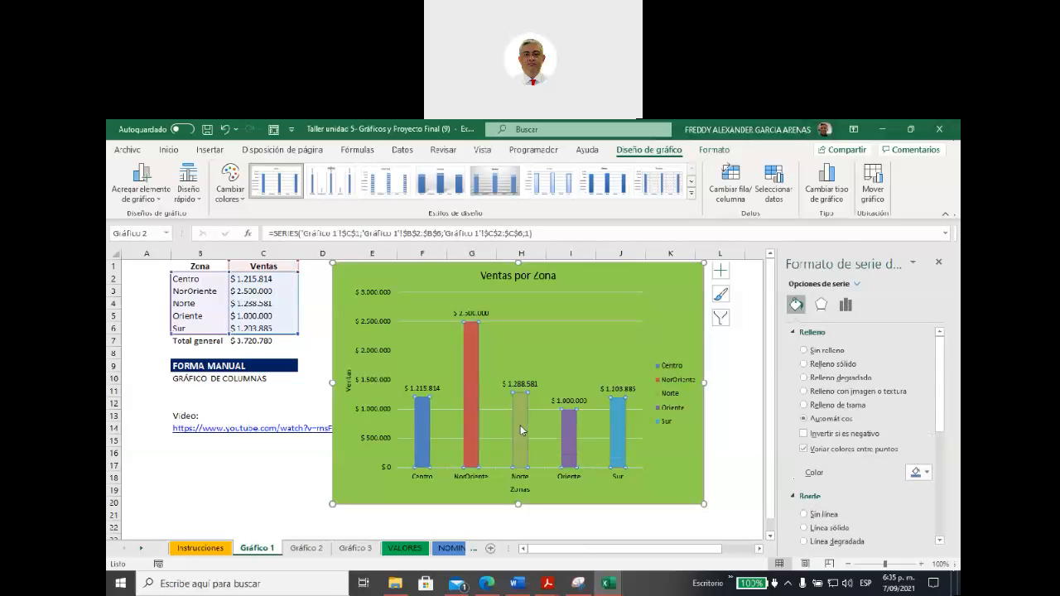
click(520, 430)
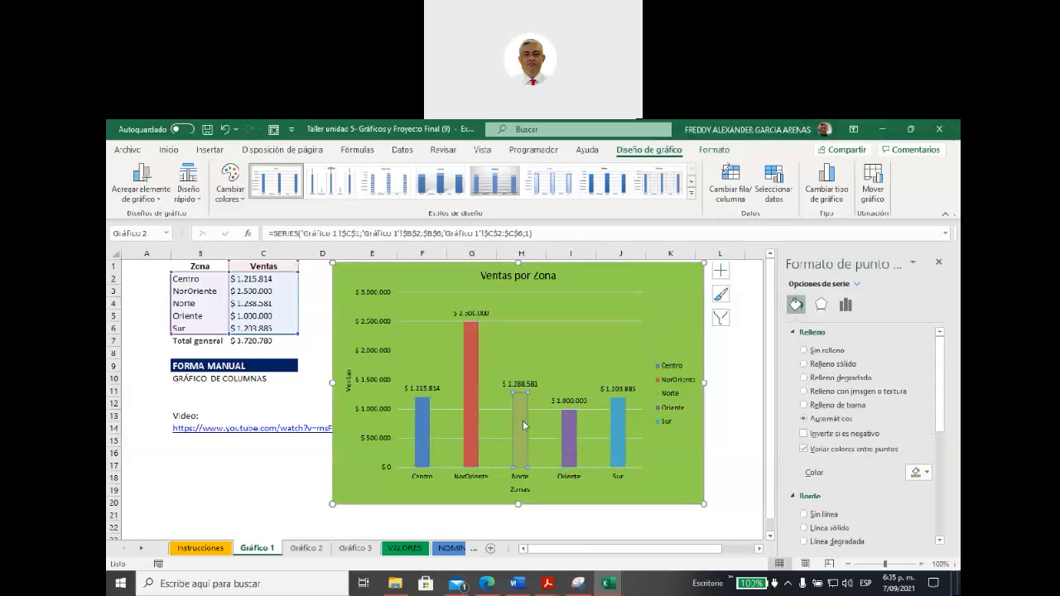
click(927, 472)
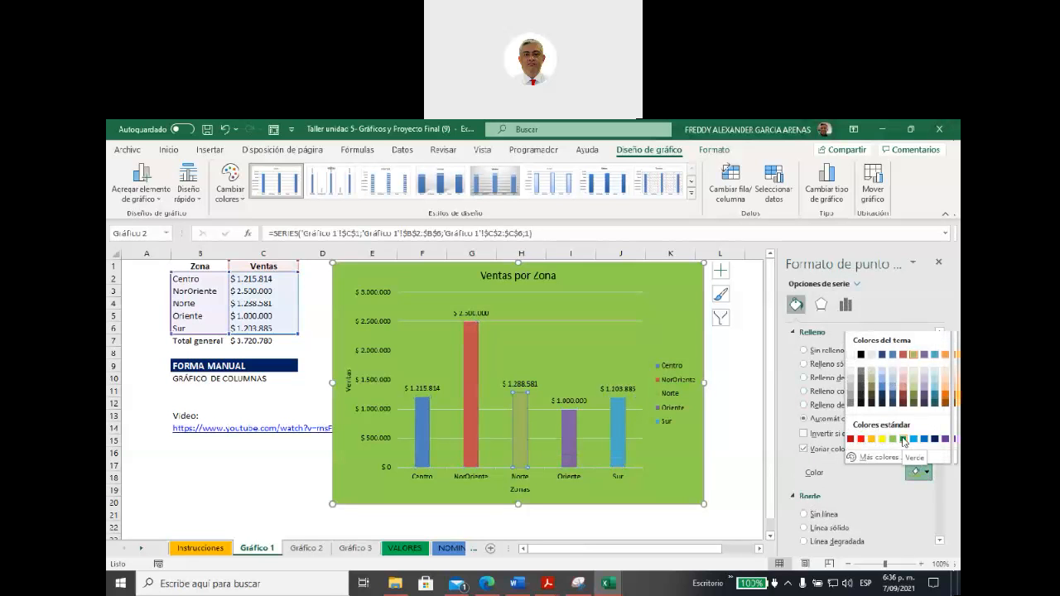
click(903, 439)
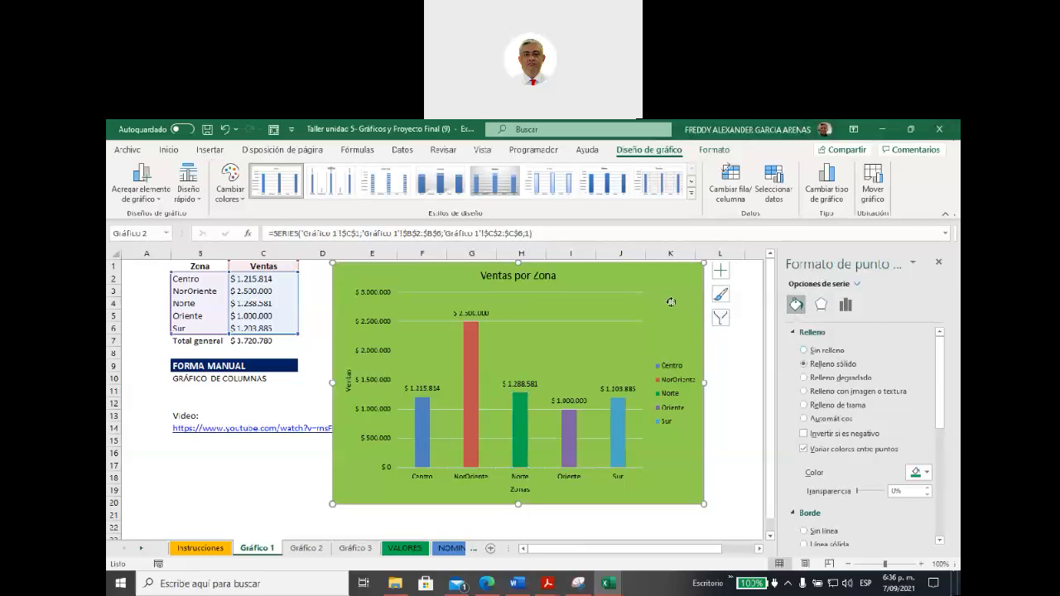
Step: Change the Ventas por Zona chart type to Columna agrupada 3D with one column per zone, previewing Columnas apiladas first
right_click(671, 305)
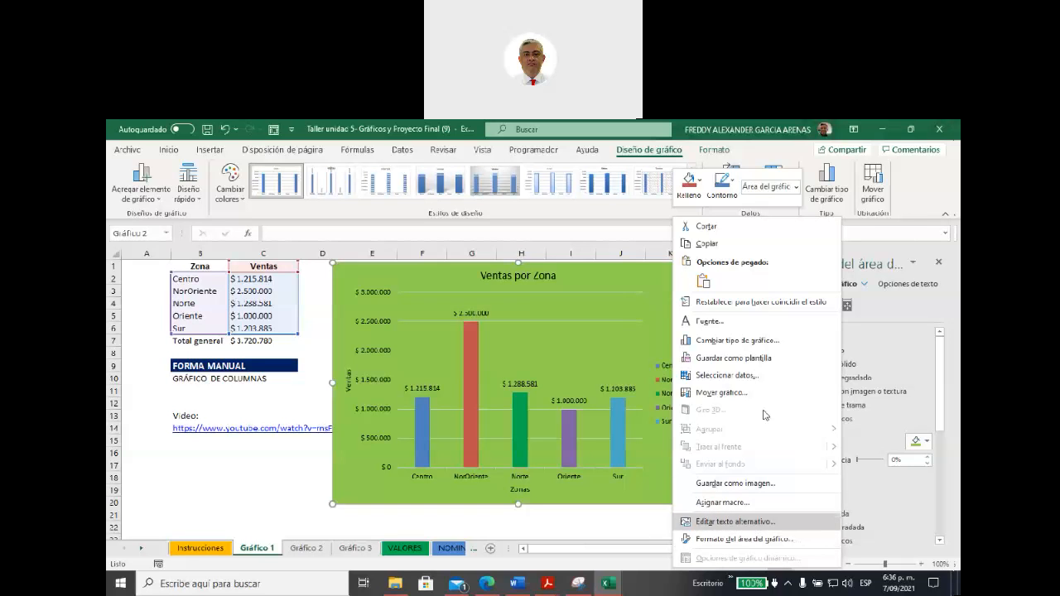
click(909, 183)
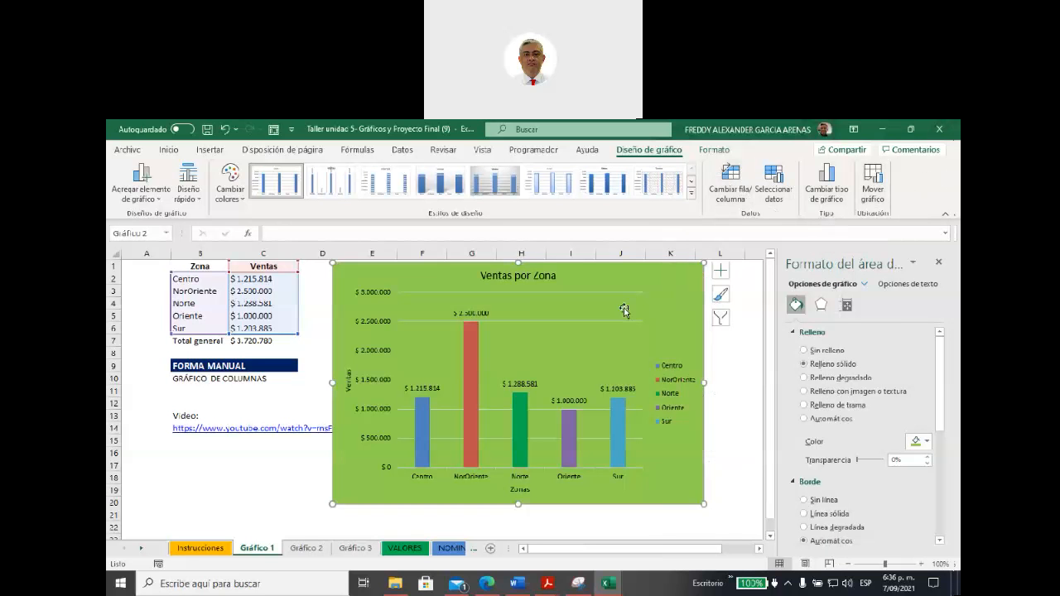
right_click(687, 300)
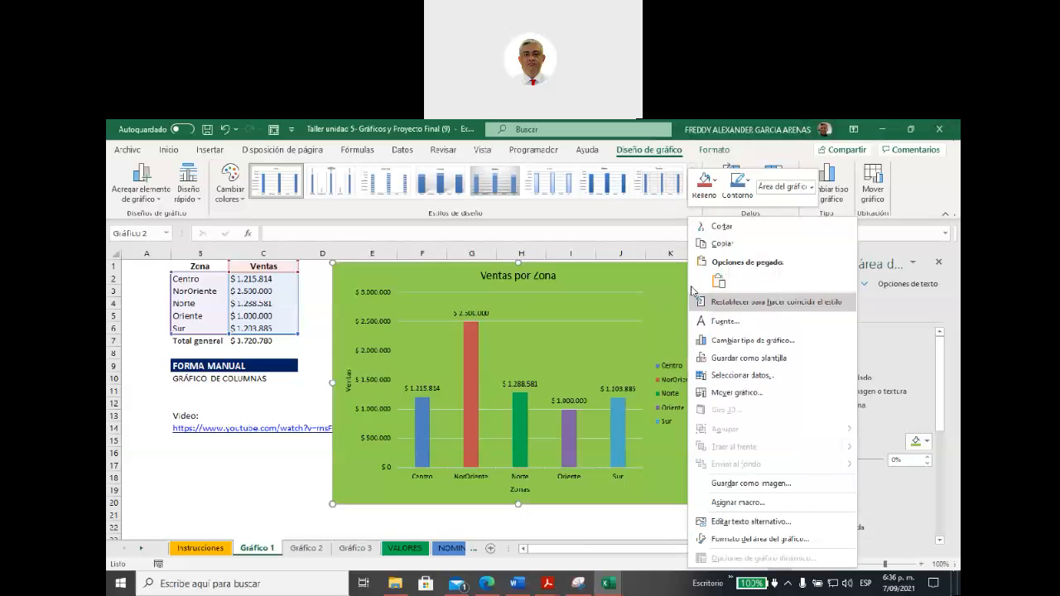
click(748, 341)
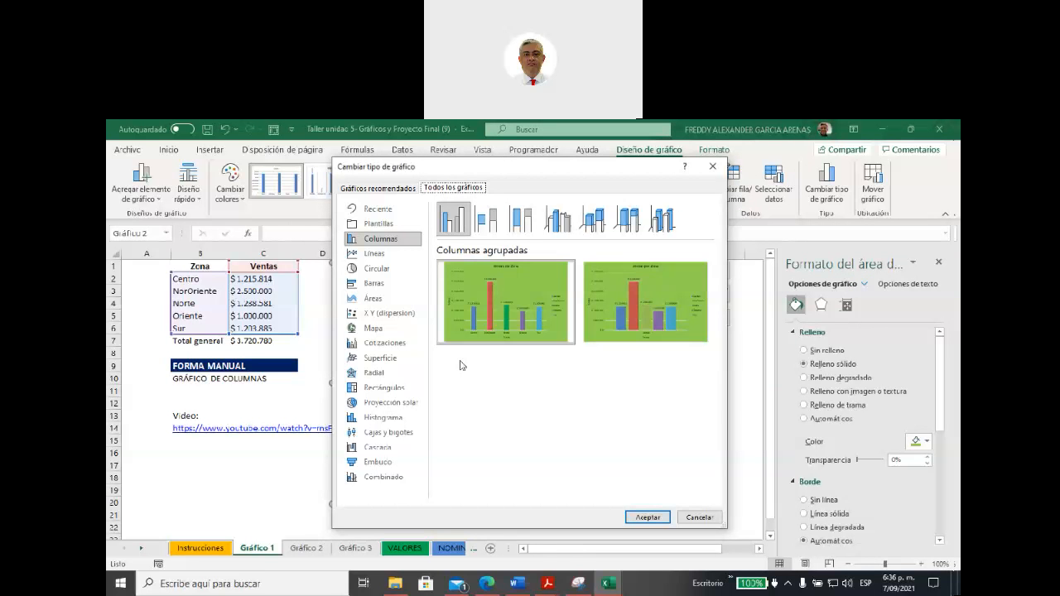
click(493, 228)
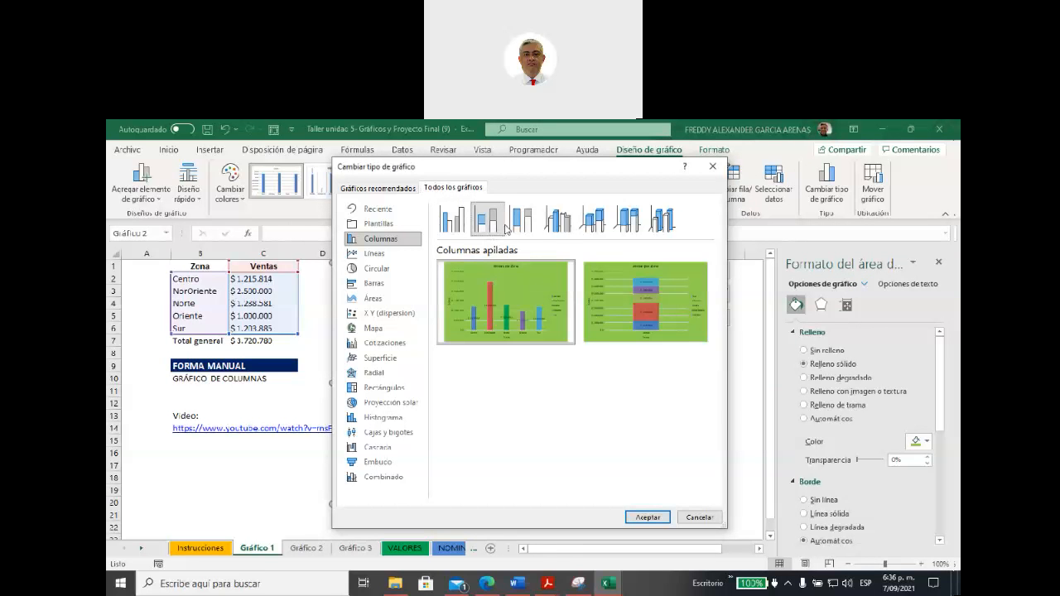
click(555, 220)
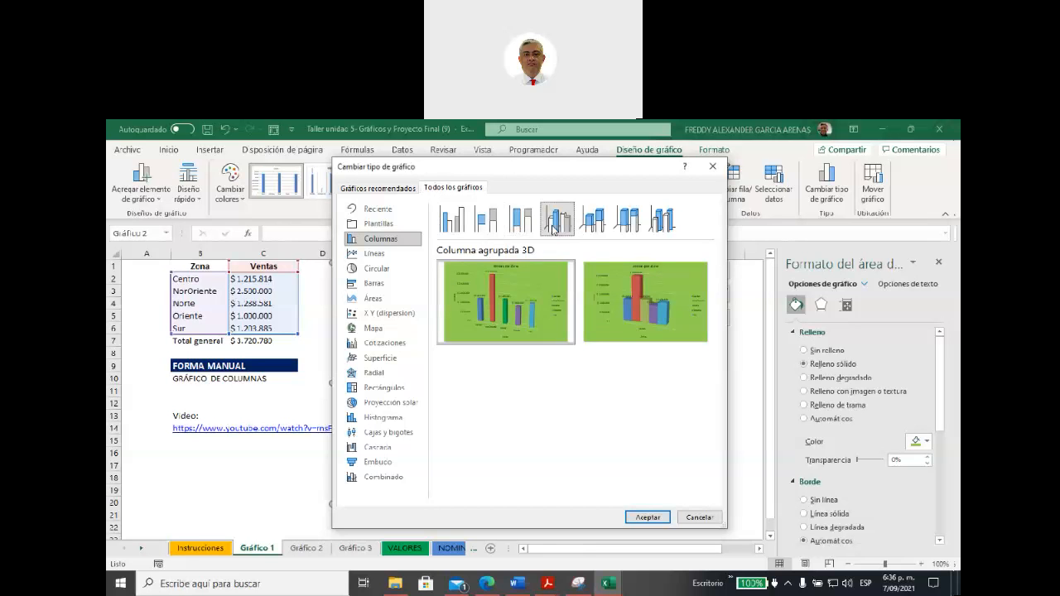
mouse_move(524, 316)
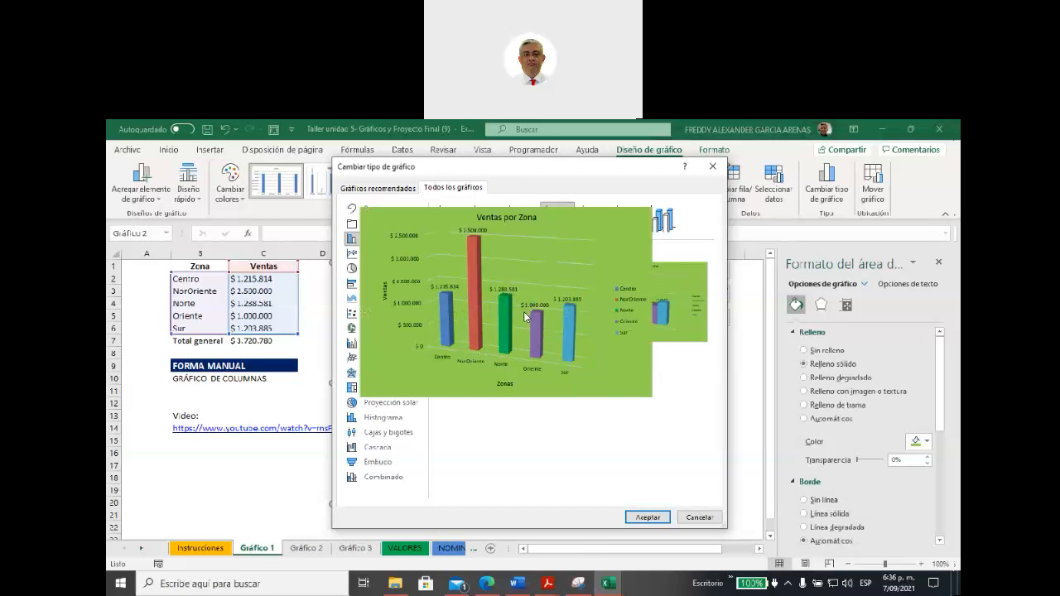
click(649, 519)
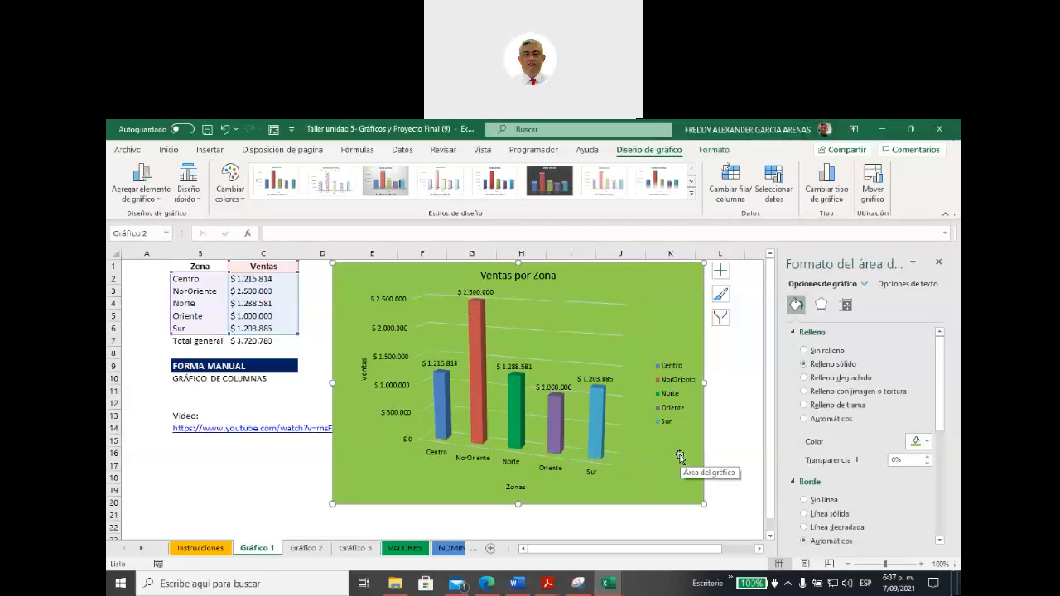
click(692, 195)
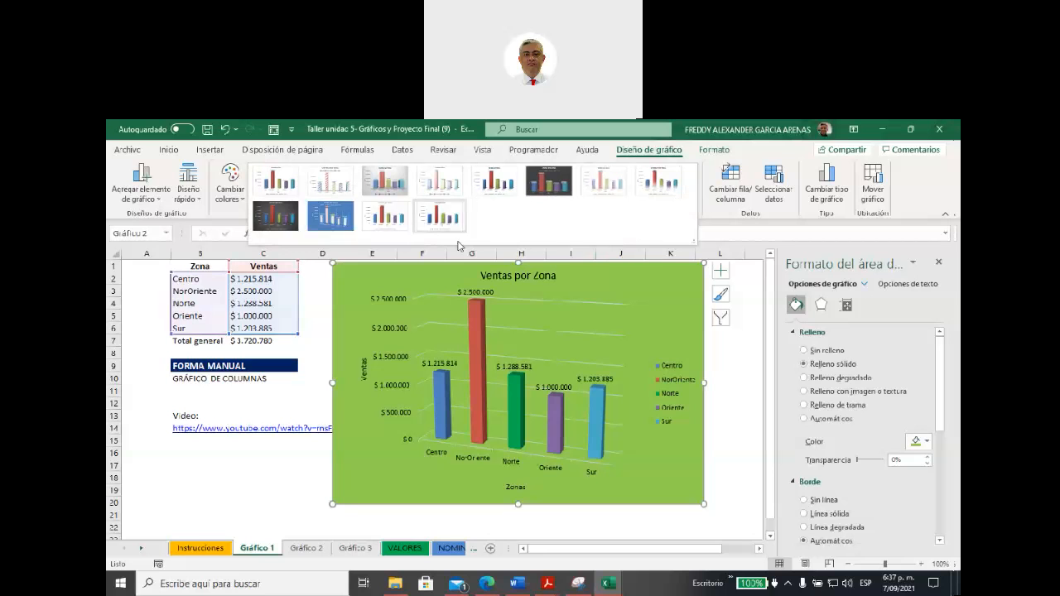
click(645, 299)
right_click(645, 299)
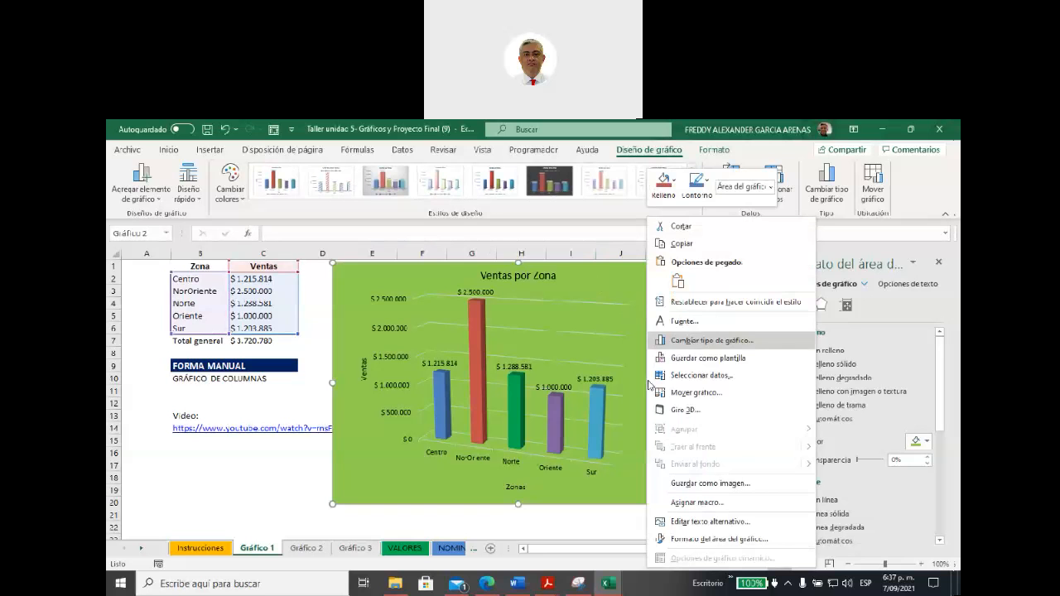
key(Escape)
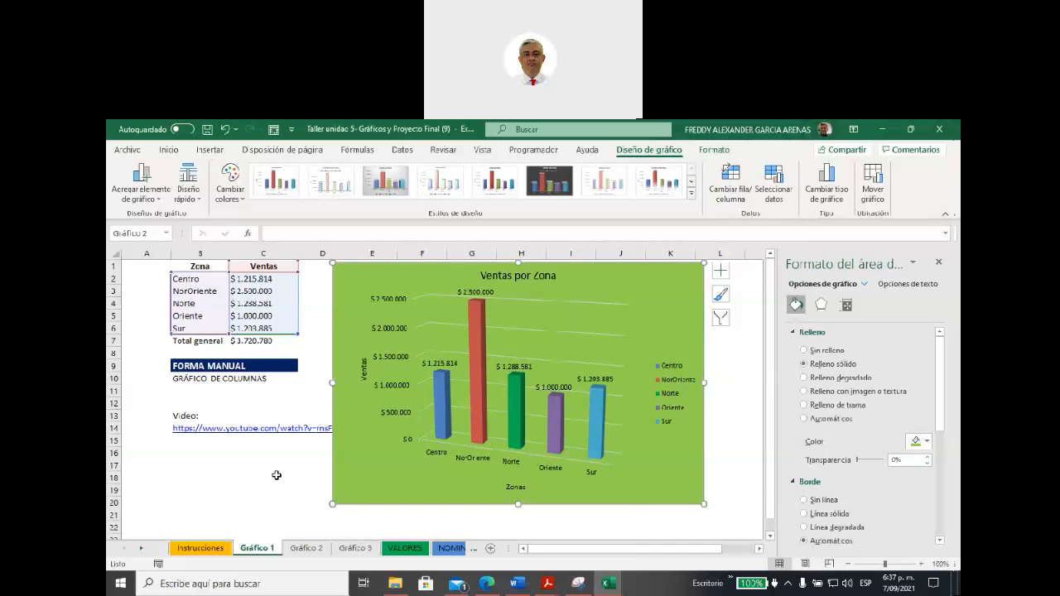
Step: On the Gráfico 2 sheet, select the Mes and Unidades vendidas table, range B1:C13
click(310, 548)
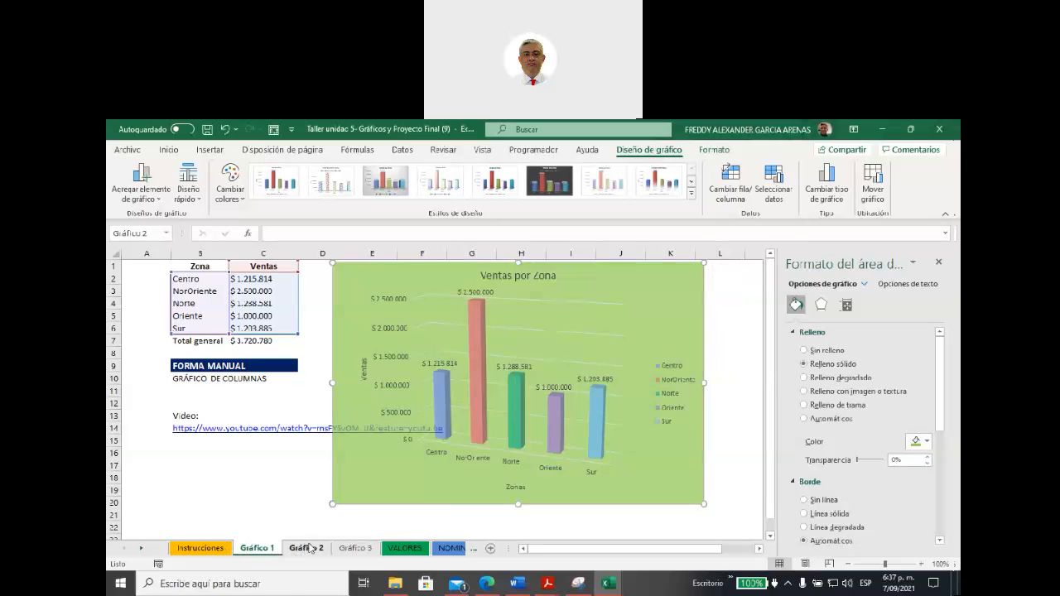
click(365, 339)
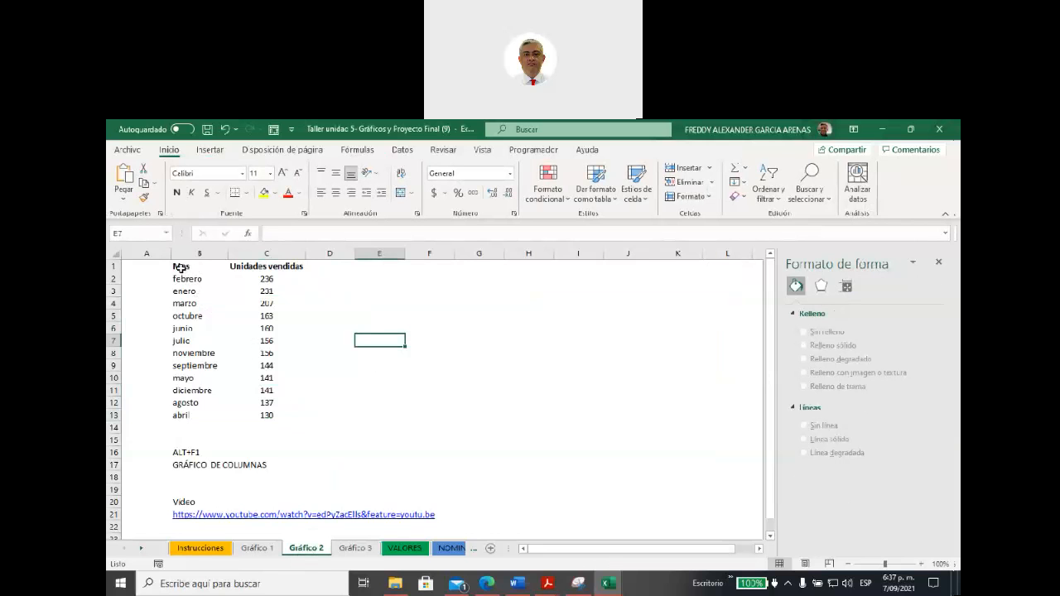
click(191, 266)
drag(190, 267, 258, 322)
drag(254, 409, 261, 416)
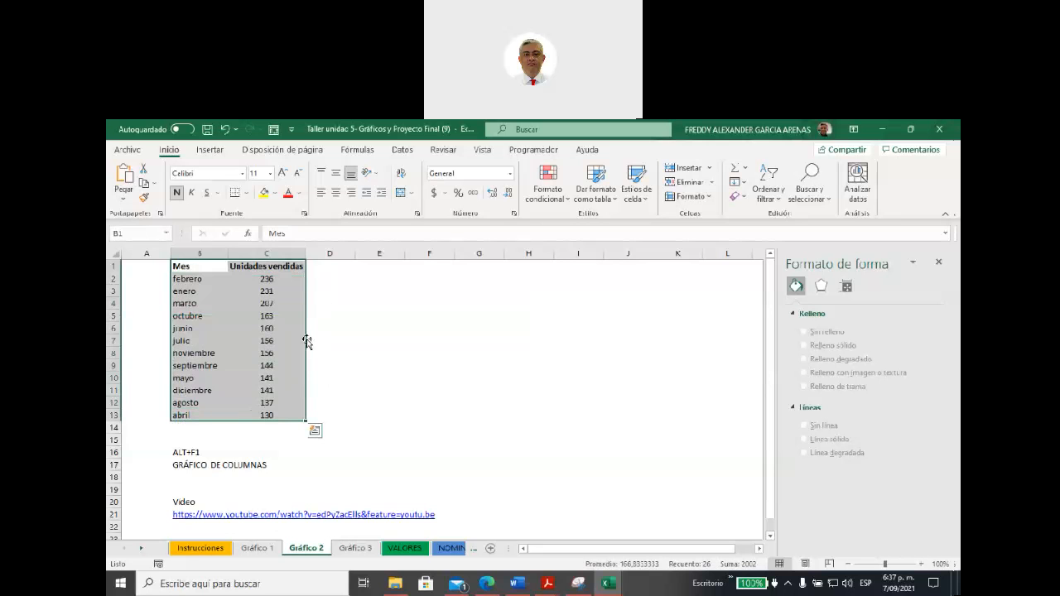
Step: Sort the table by Mes on cell values using the custom list enero, febrero, marzo, abril, mayo, junio, julio
click(775, 206)
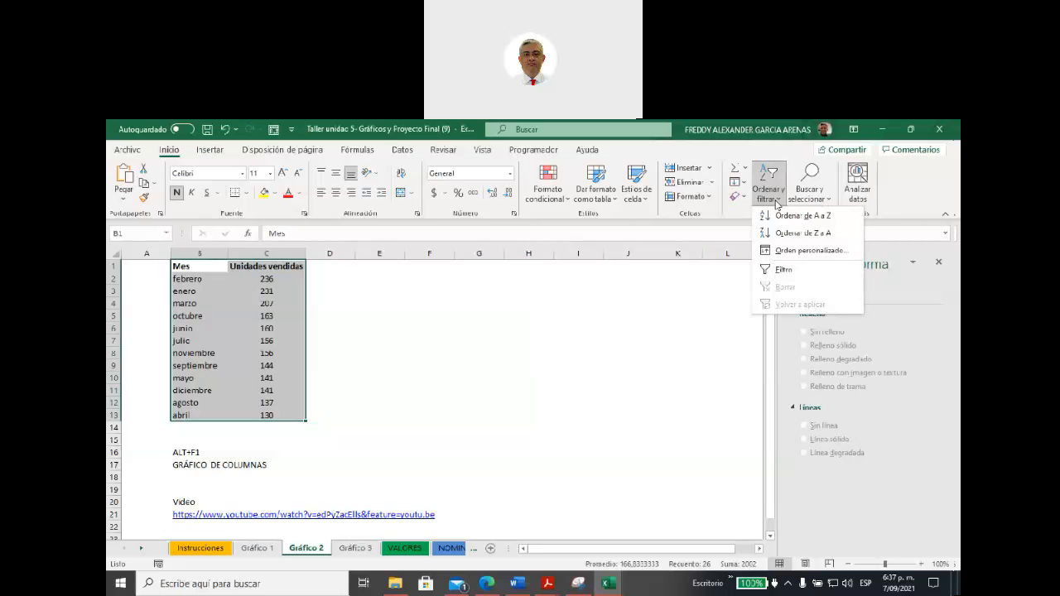
click(790, 250)
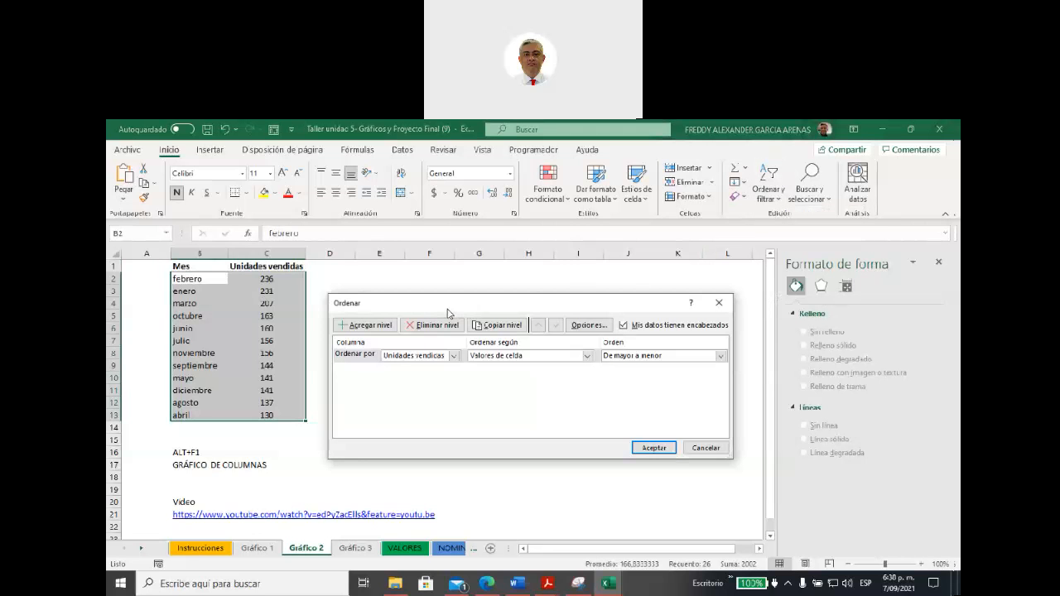
click(452, 357)
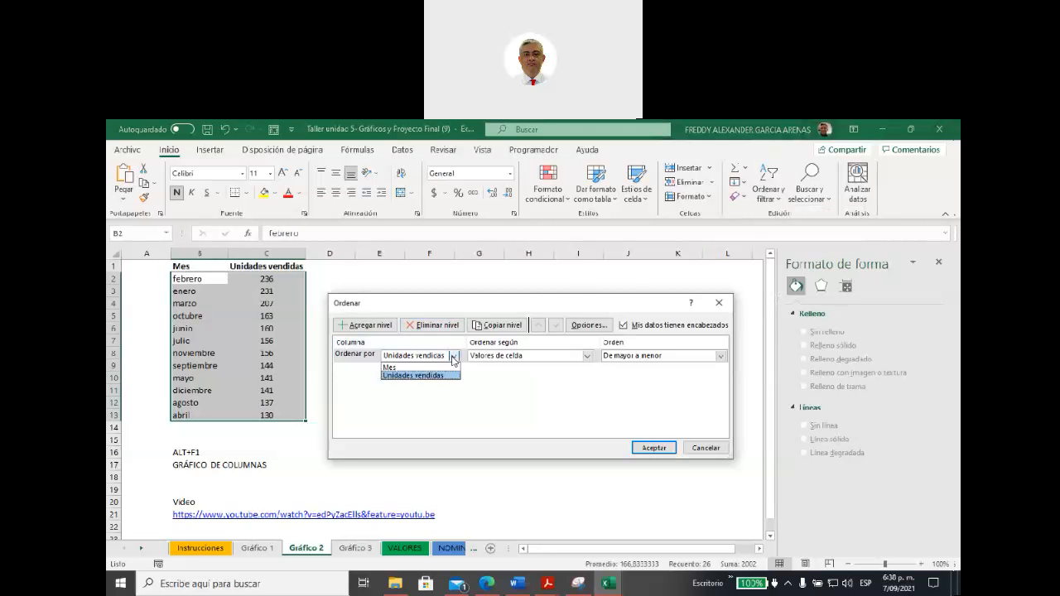
click(402, 368)
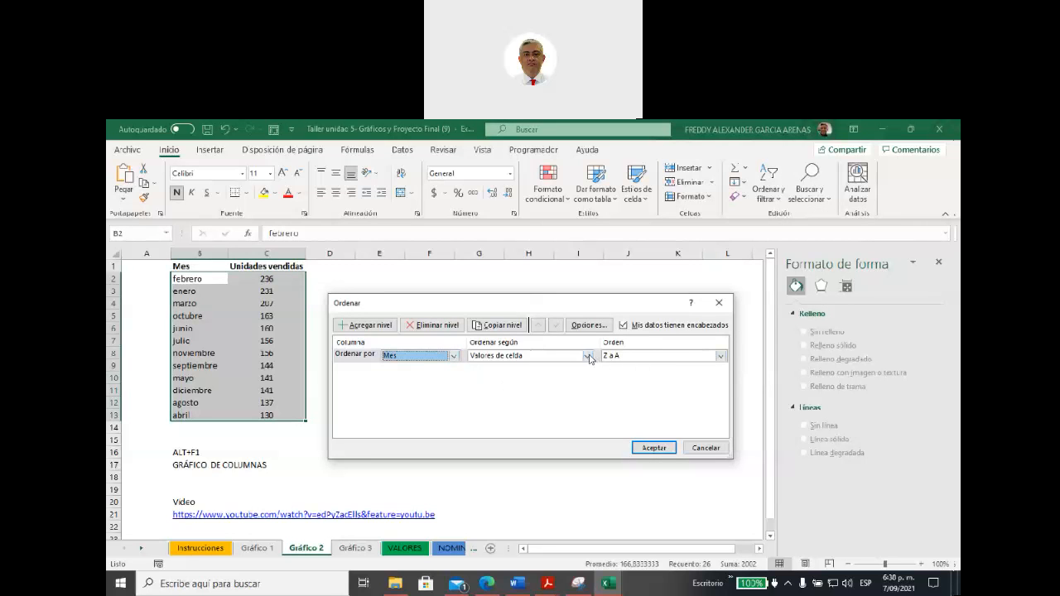
click(721, 355)
click(645, 384)
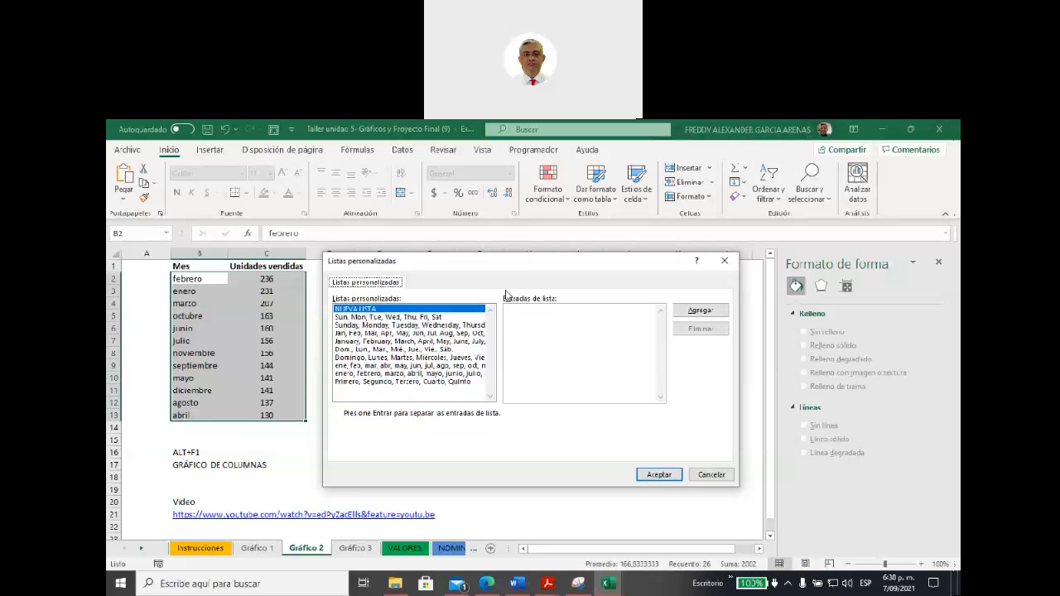
drag(457, 262, 503, 230)
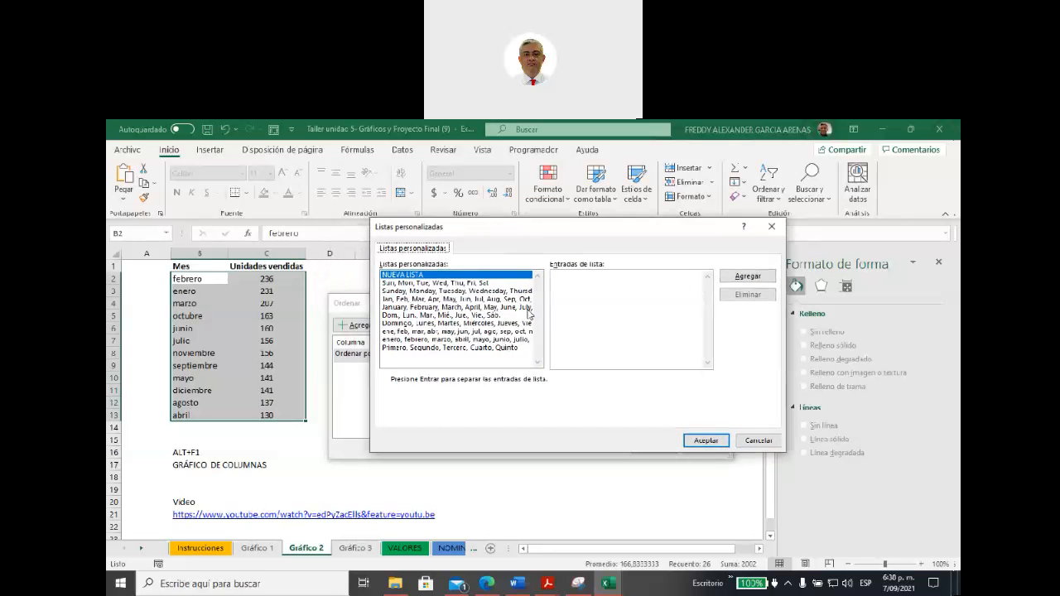
click(420, 340)
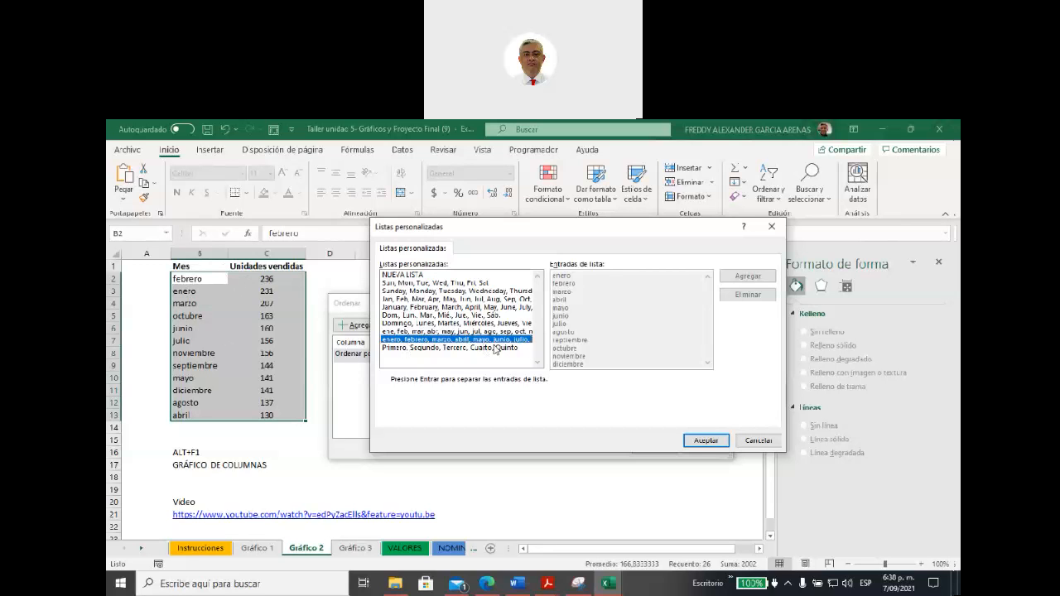
click(705, 440)
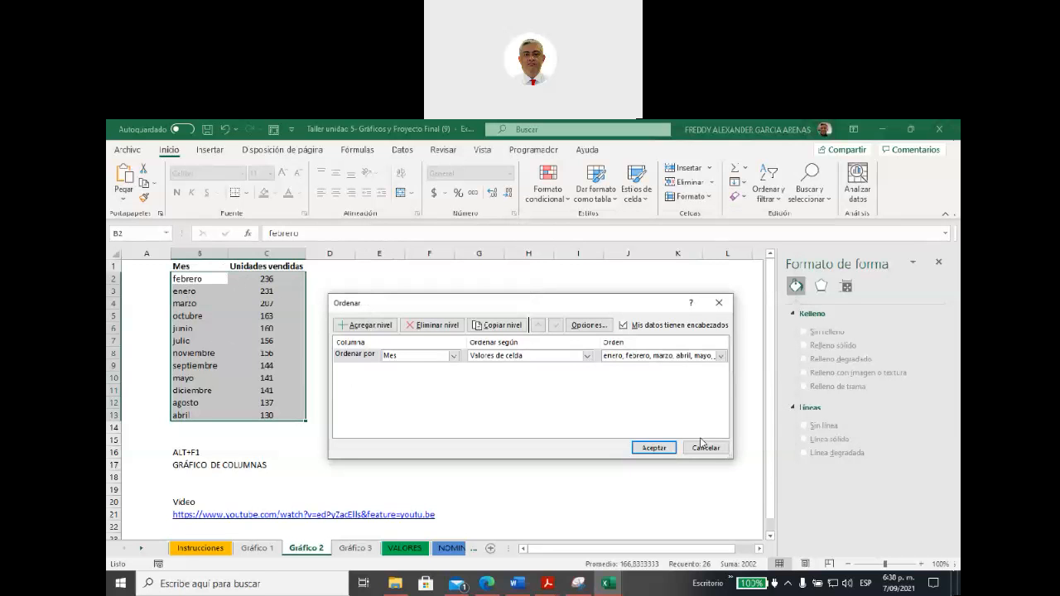
click(651, 447)
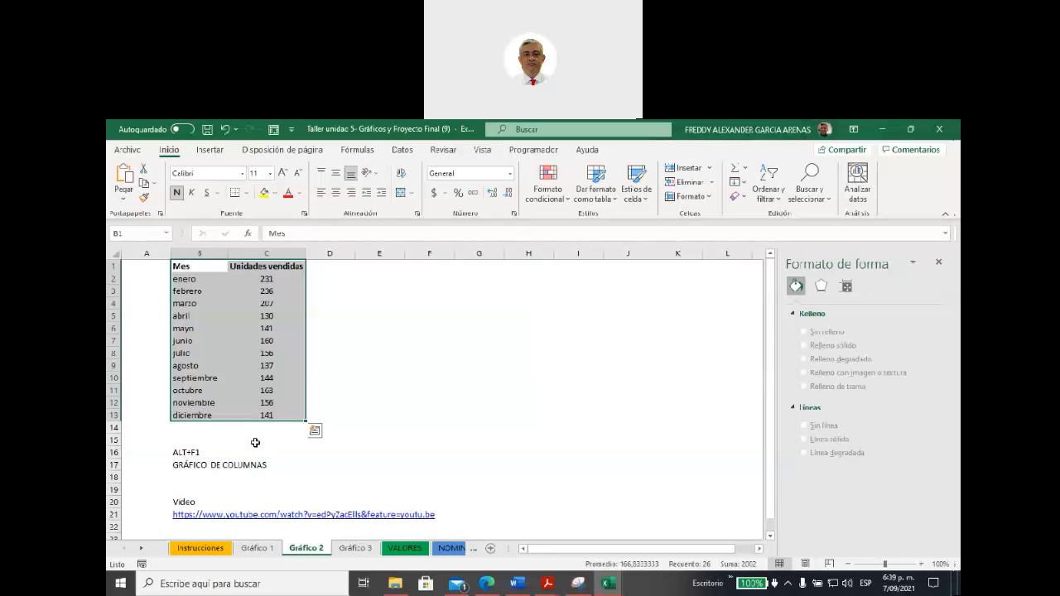
Step: Preview the recommended charts for the Mes and Unidades vendidas table, including clustered columns, area, Embudo and Pareto
click(209, 152)
click(377, 194)
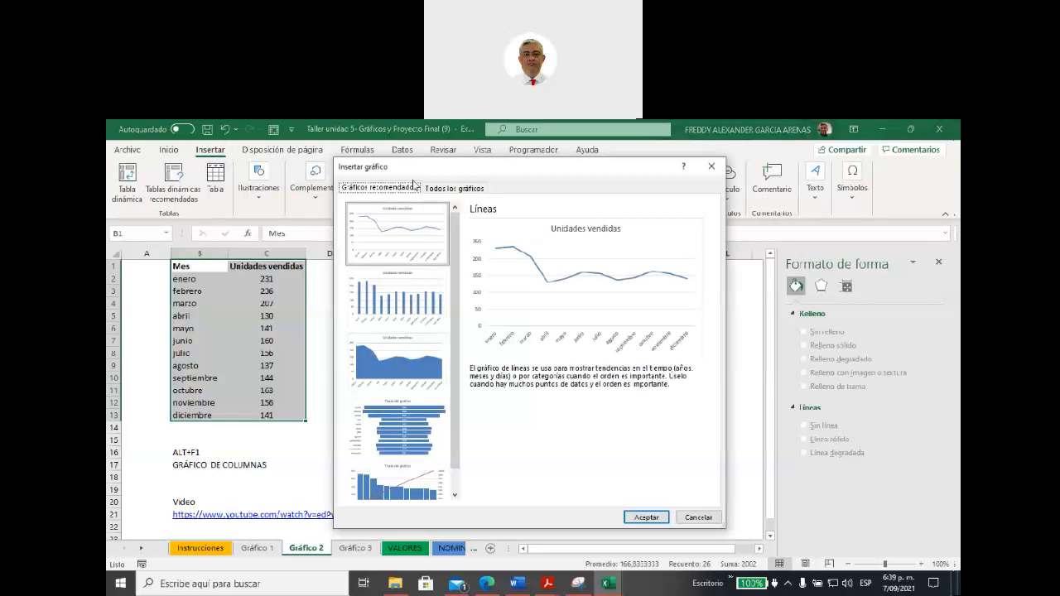
drag(411, 170, 472, 201)
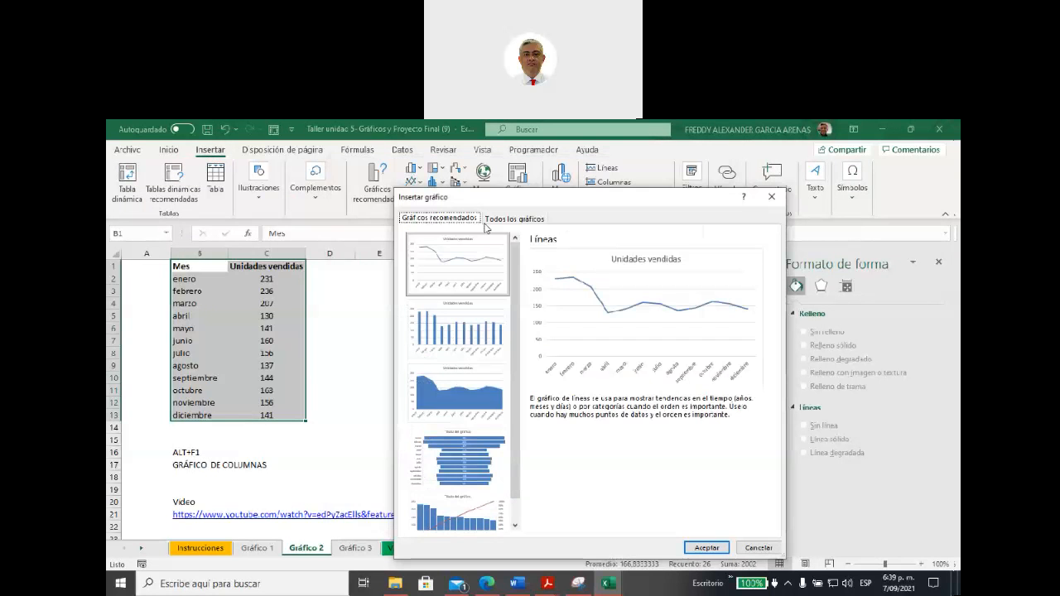
click(481, 337)
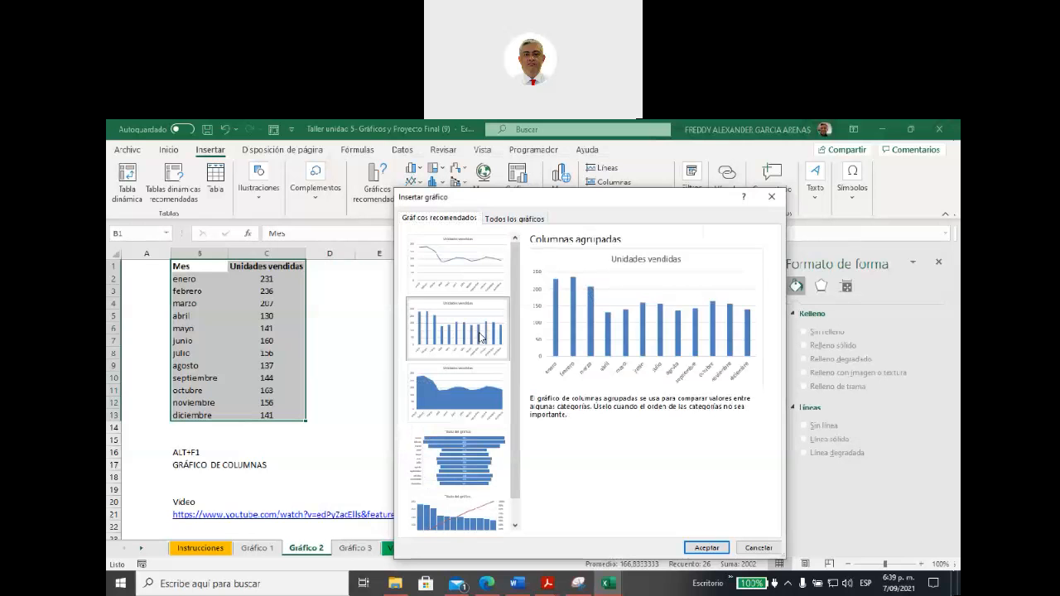
click(464, 395)
click(470, 458)
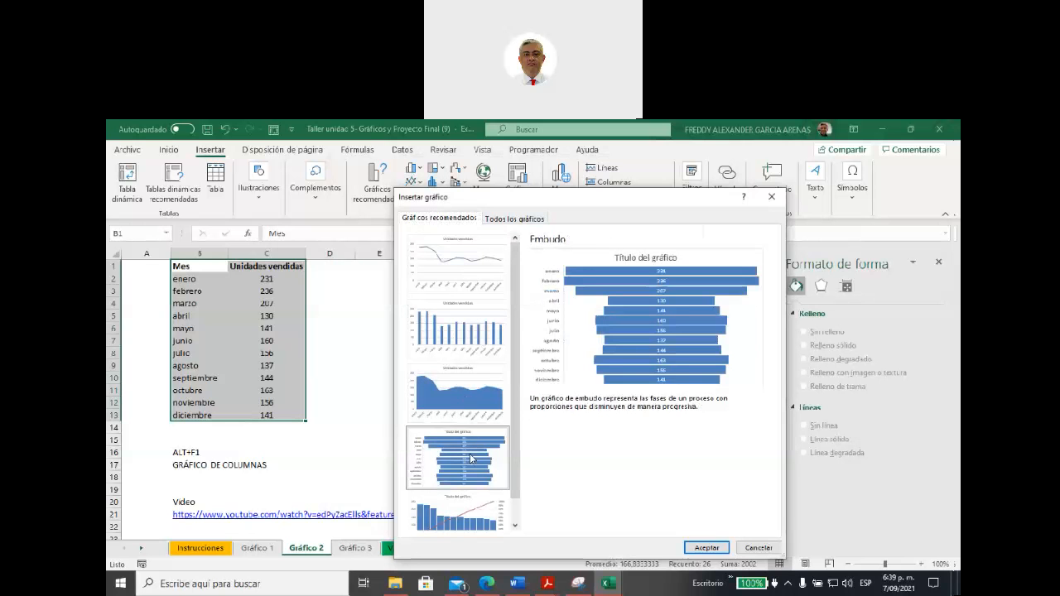
click(468, 513)
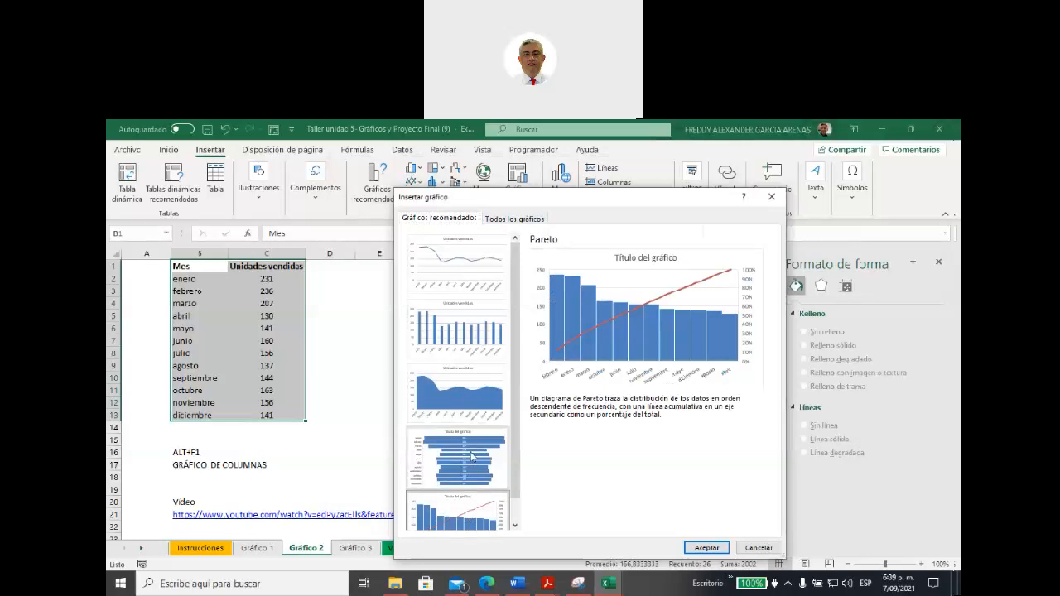
click(451, 288)
click(462, 320)
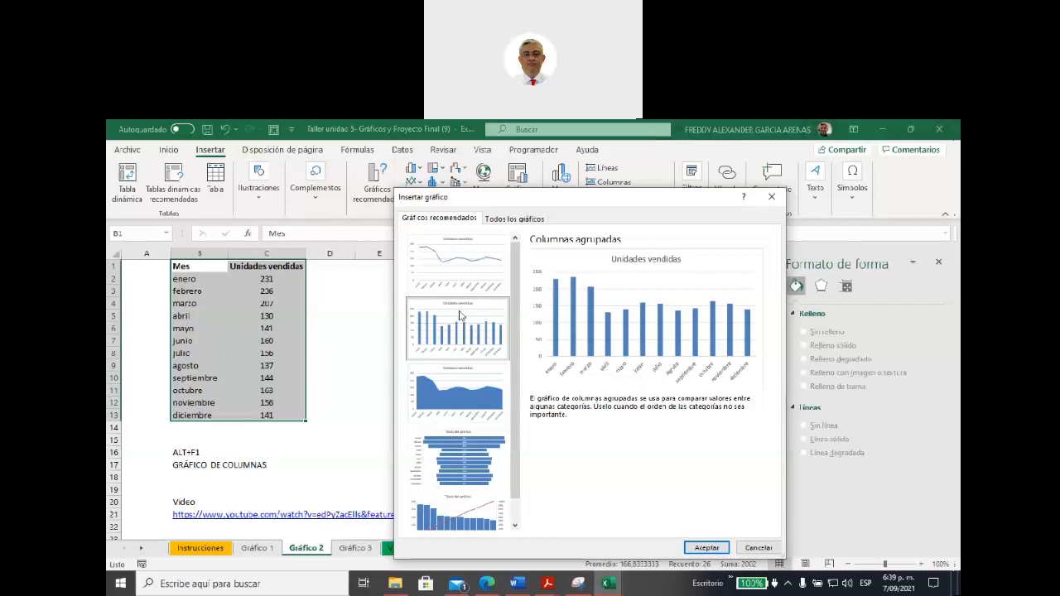
Step: Insert a Columnas agrupadas chart with one coloured column per month, placing it beside the table and enlarging it across about D1:K18
click(498, 222)
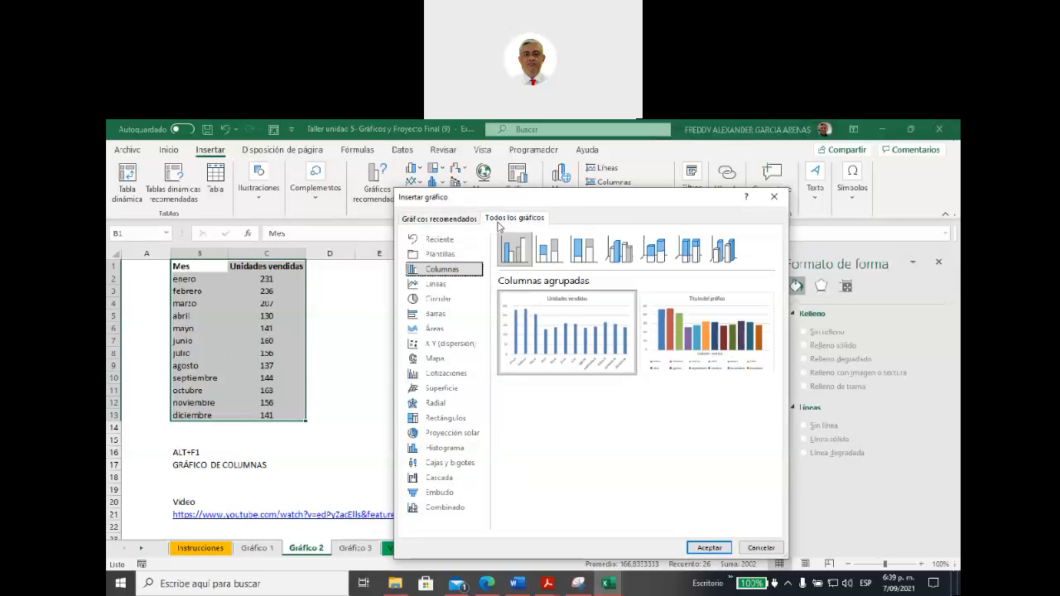
mouse_move(596, 359)
mouse_move(736, 338)
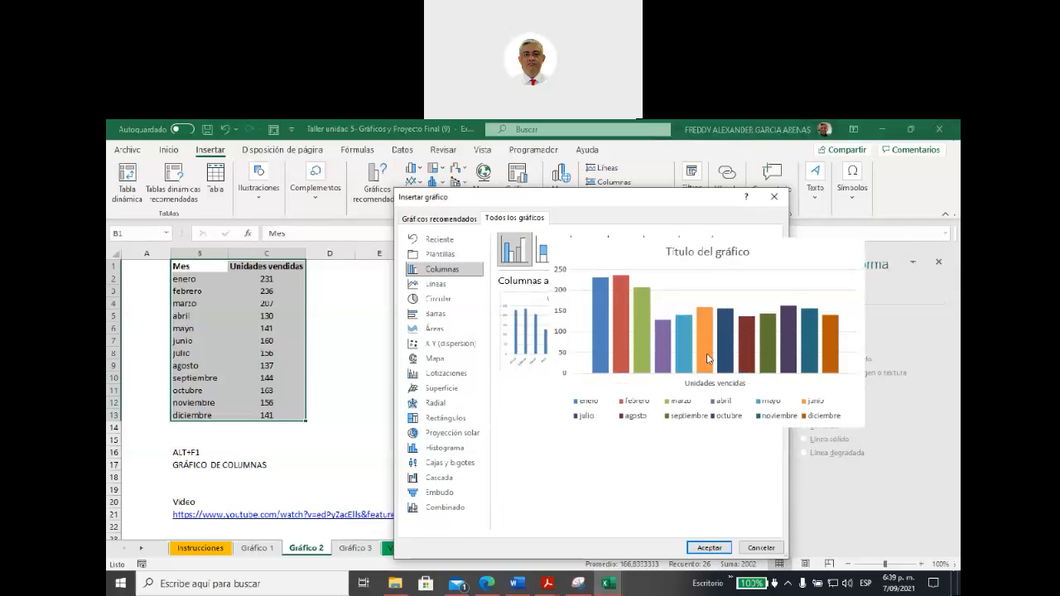
double_click(706, 356)
drag(383, 325, 413, 270)
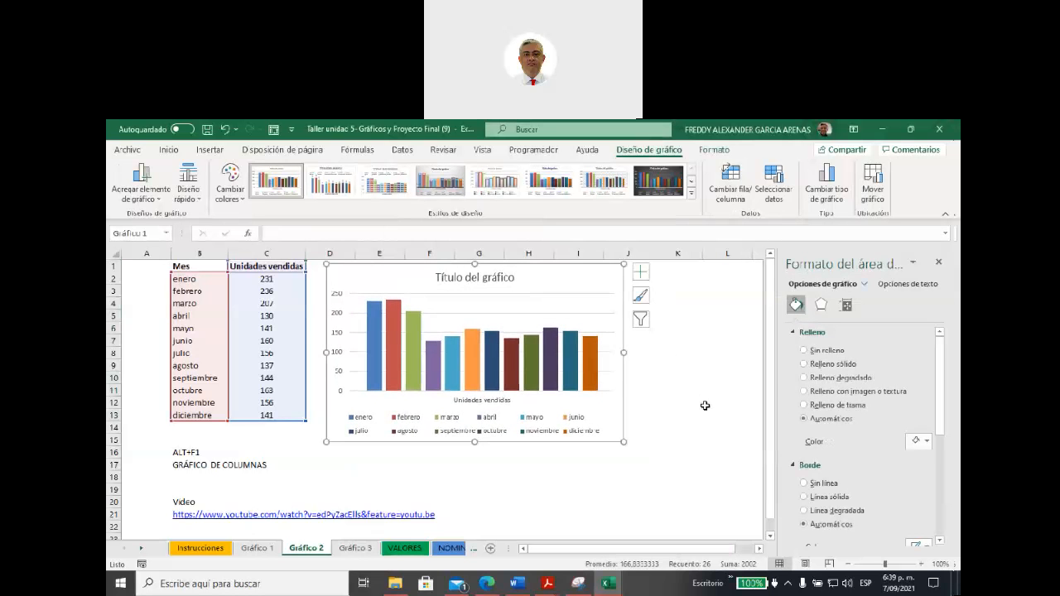
drag(623, 442, 721, 476)
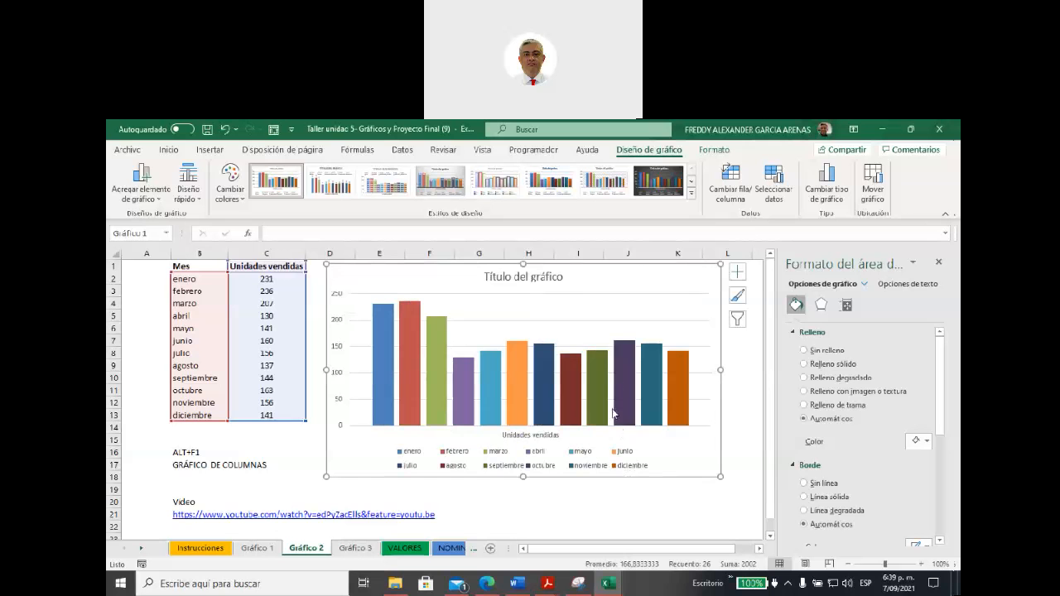
Step: Change the monthly chart's type to Barras agrupadas with a separate coloured bar series for each month
right_click(583, 268)
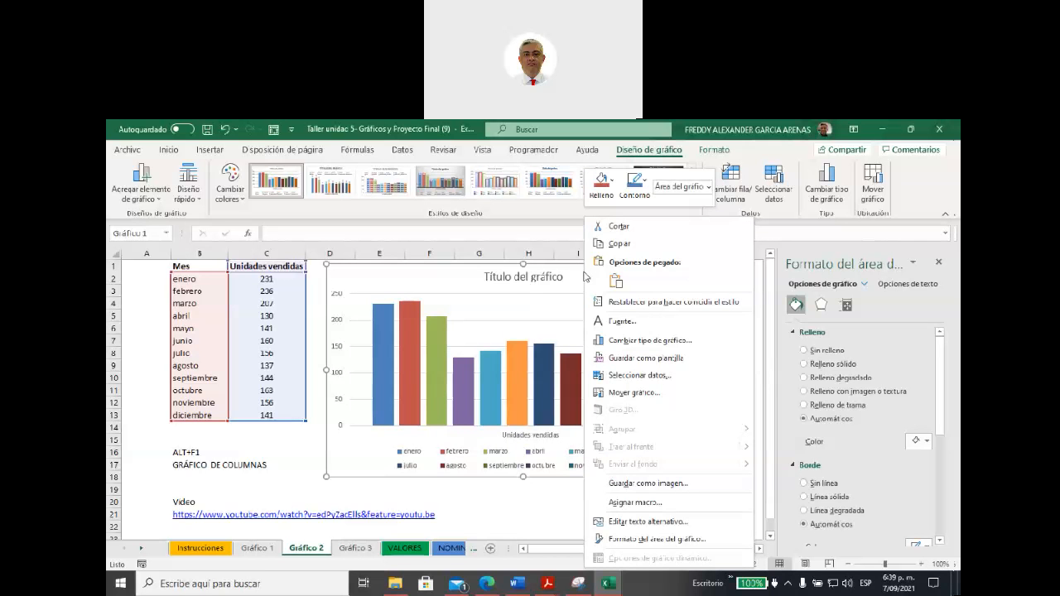
click(642, 340)
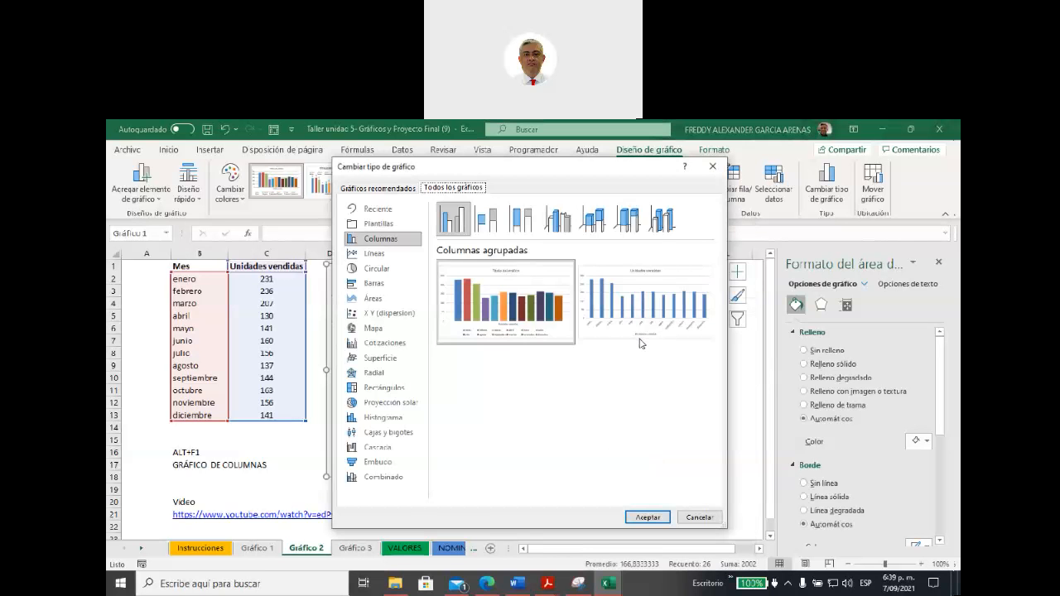
click(379, 282)
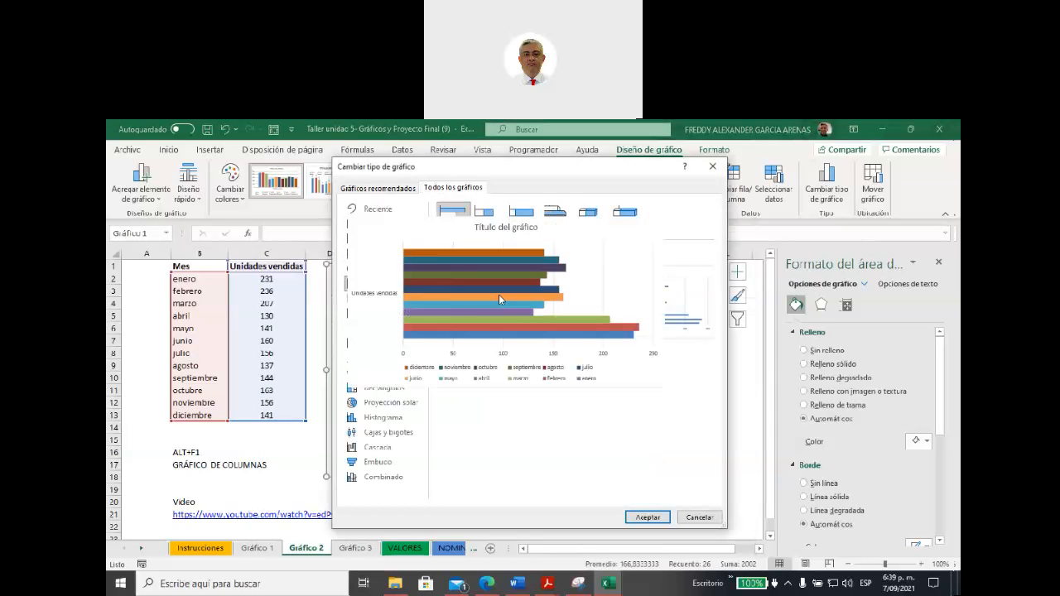
click(644, 517)
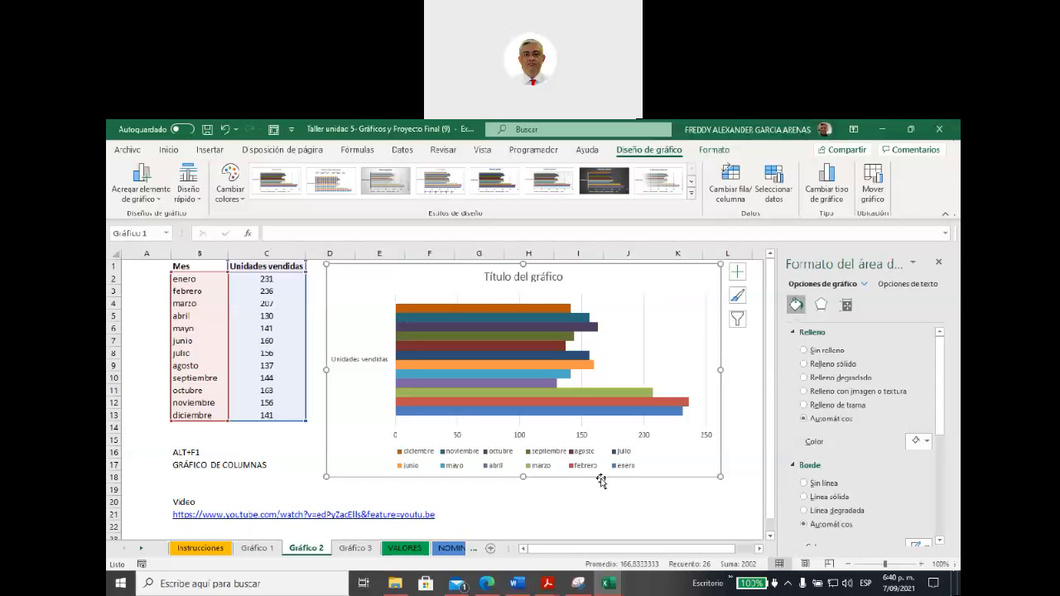
Step: Switch the bar chart to the Barras agrupadas variant with a single Unidades vendidas series and the months along the axis
right_click(658, 289)
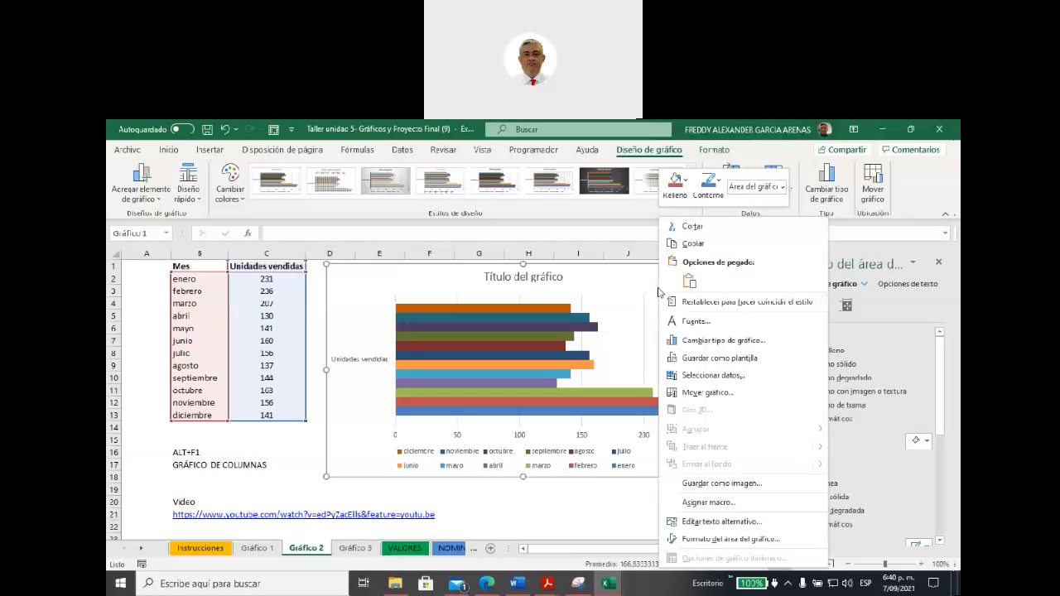
click(696, 346)
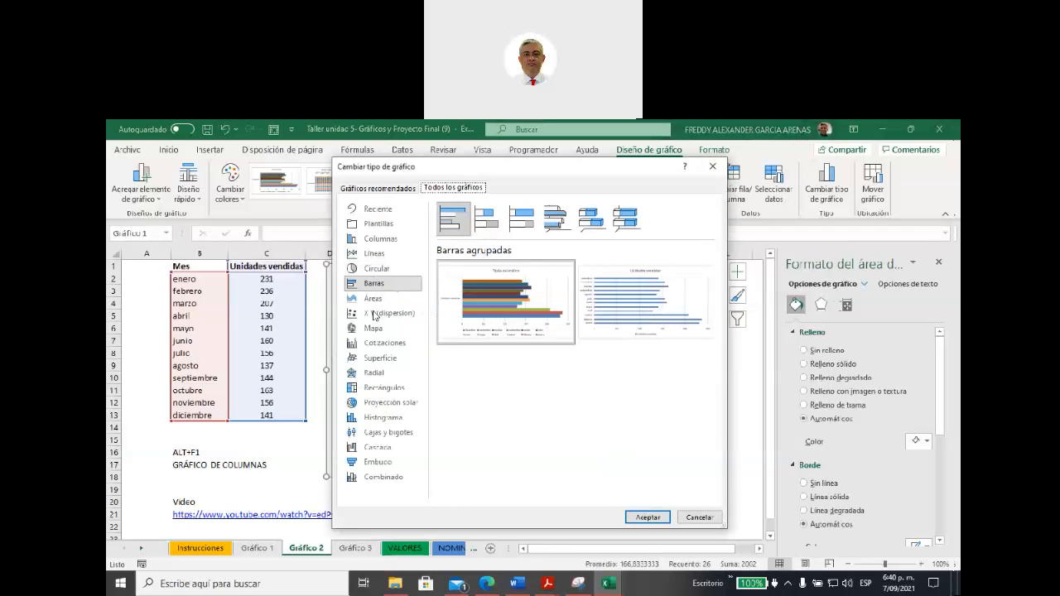
mouse_move(529, 284)
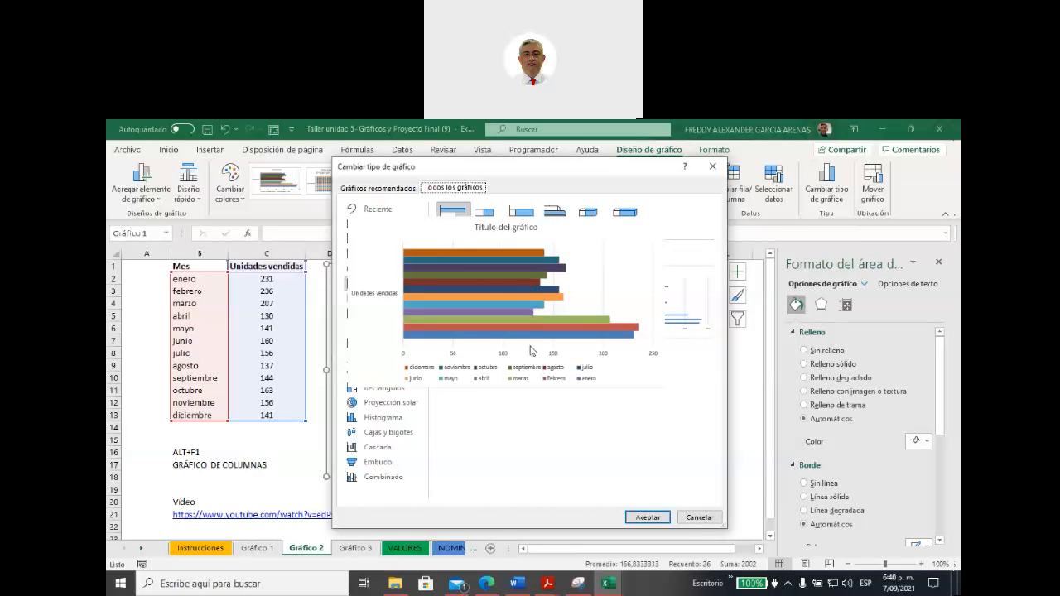
click(625, 306)
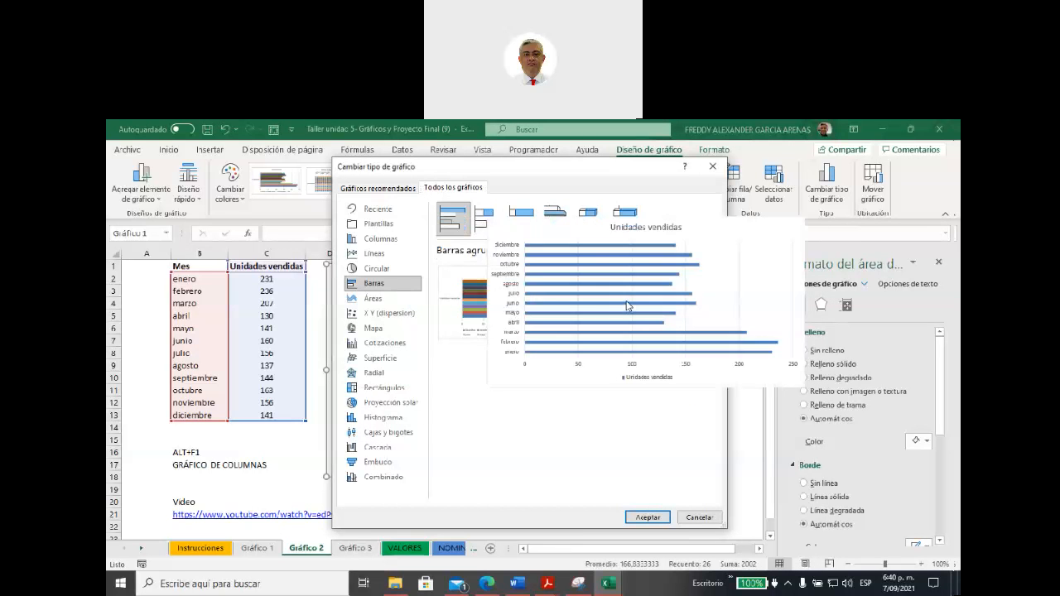
click(647, 517)
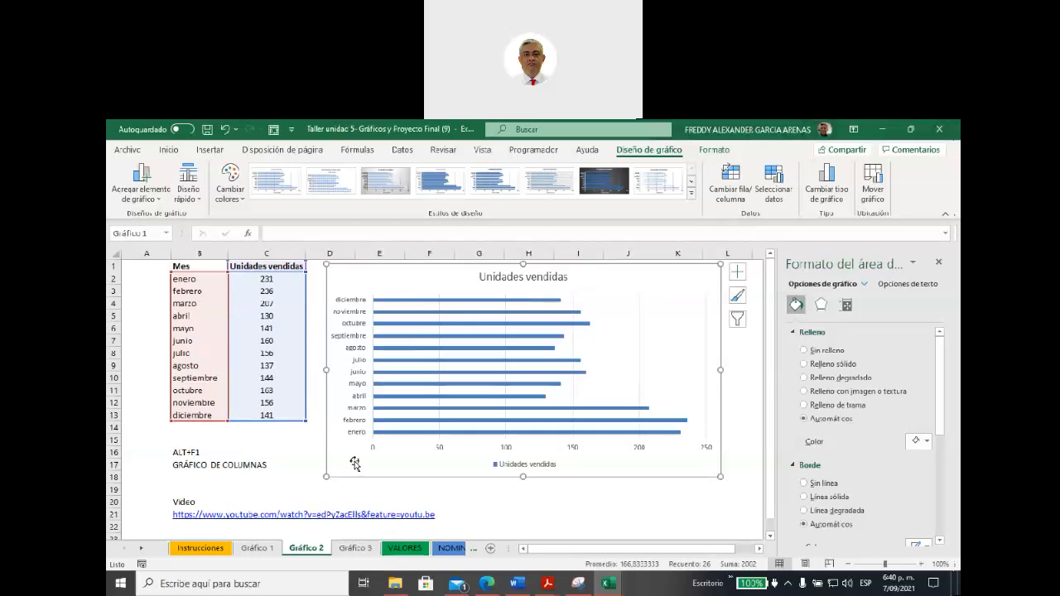
Step: On the Gráfico 3 sheet, sort range B1:D13 by Mes on cell values using the custom list enero, febrero, marzo, abril, mayo, junio, julio
click(356, 547)
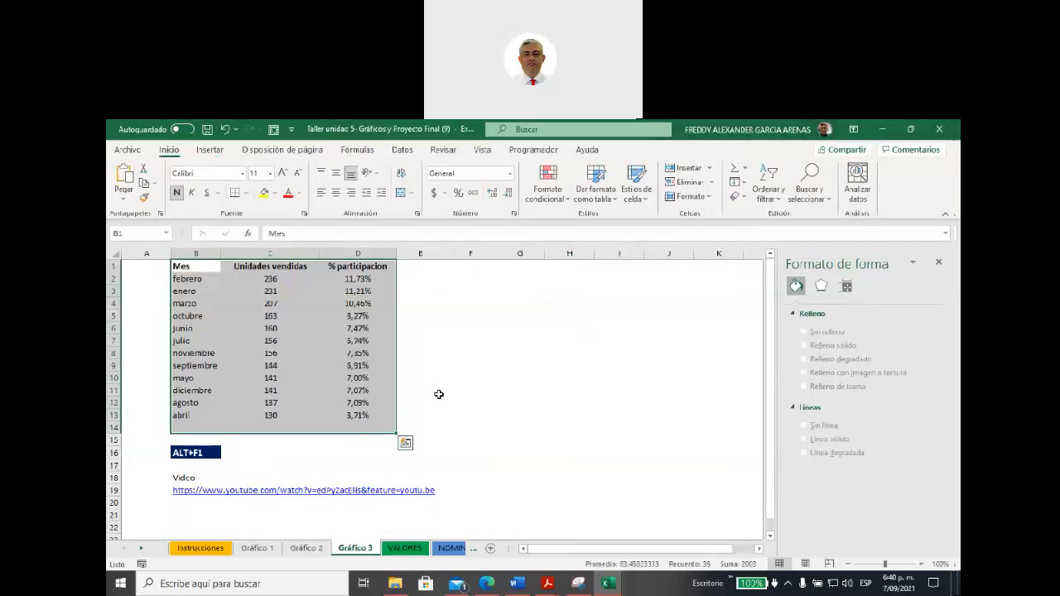
click(458, 382)
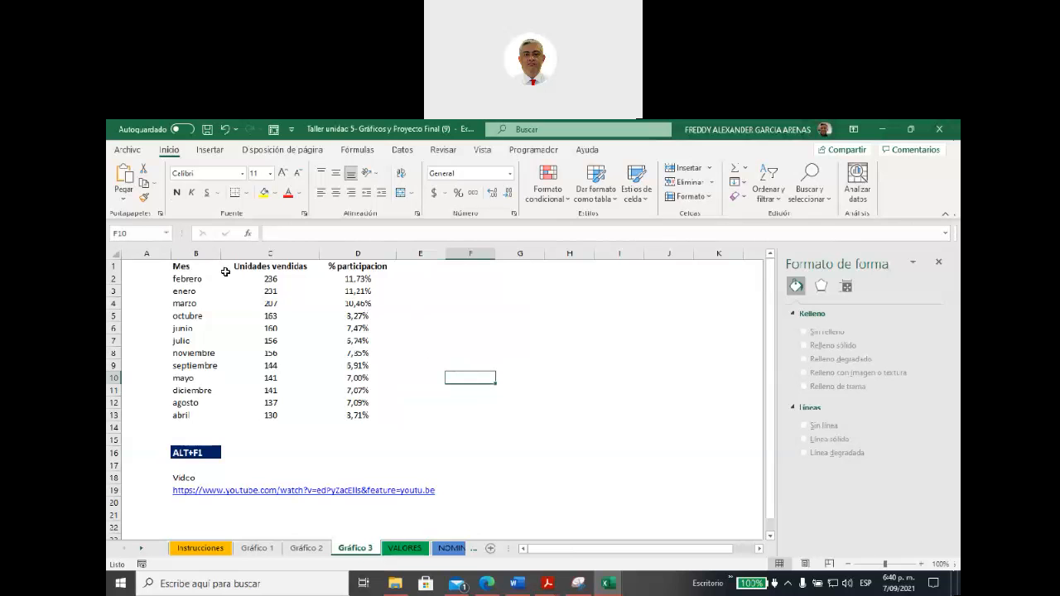
drag(184, 269, 337, 417)
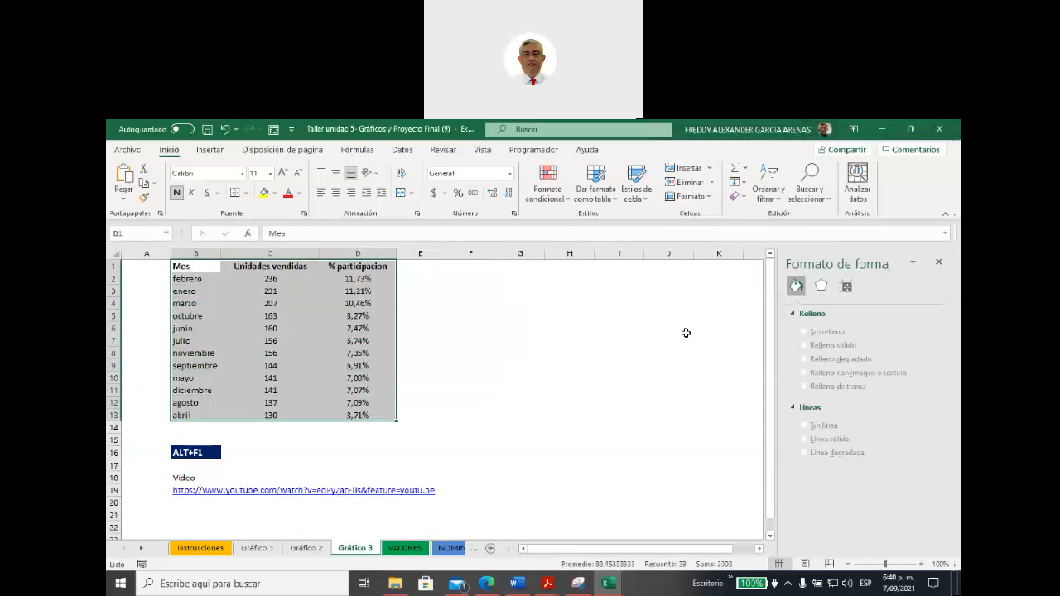
click(767, 190)
click(787, 253)
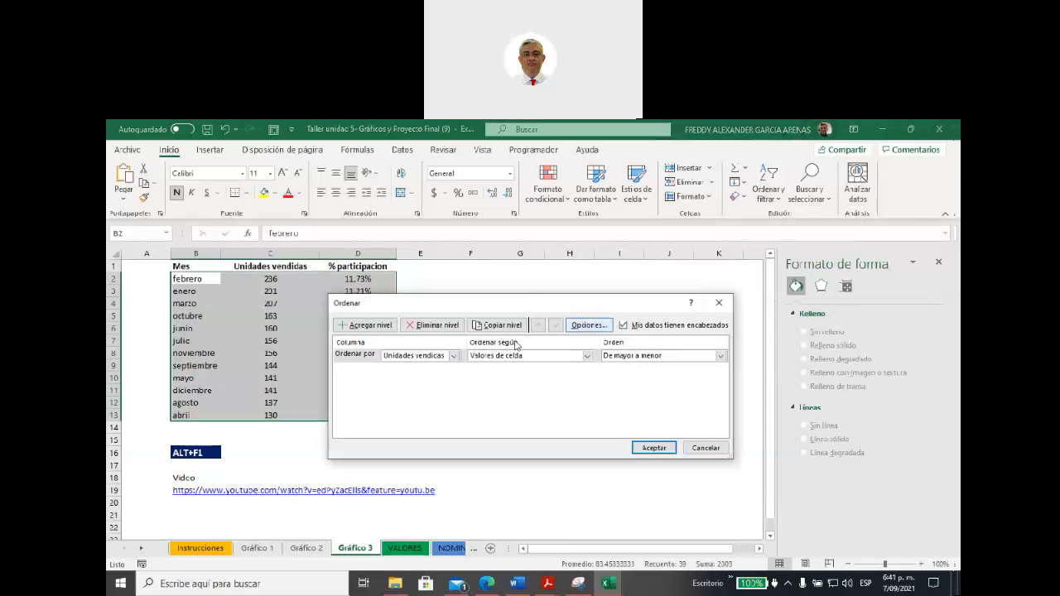
click(453, 356)
click(425, 368)
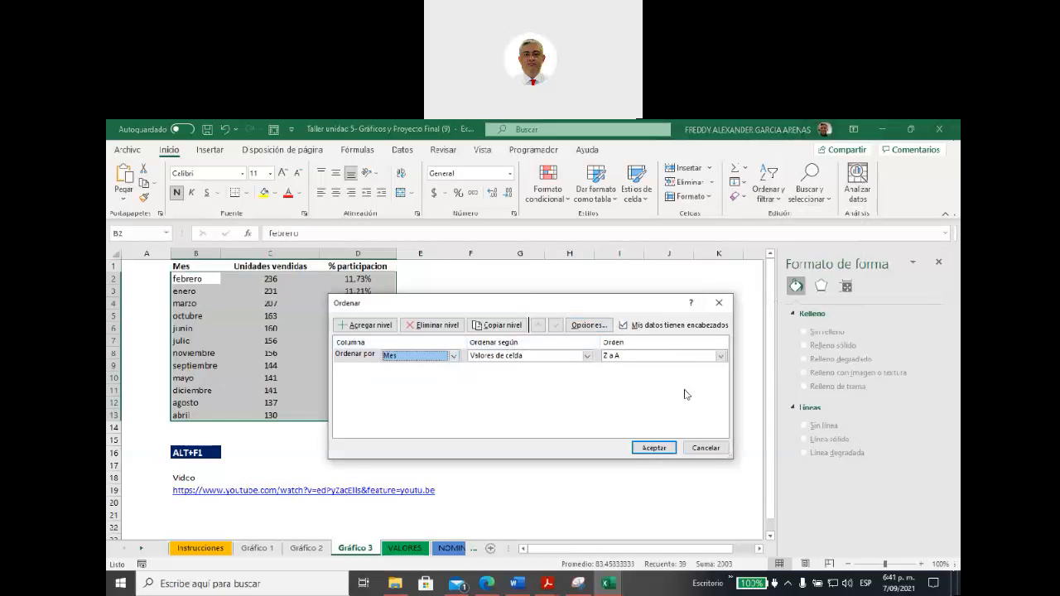
click(720, 356)
click(654, 384)
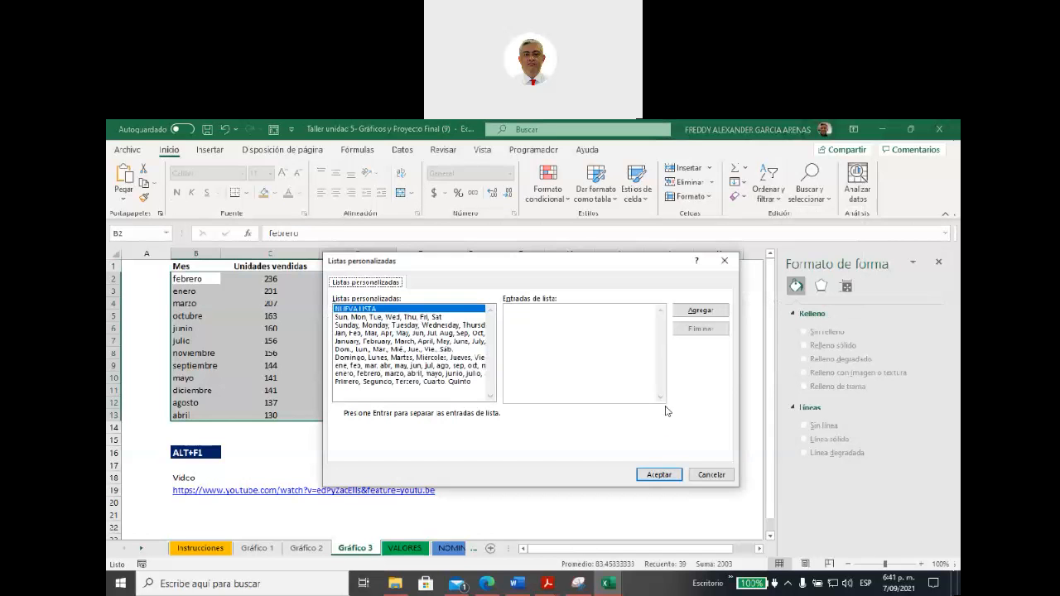
click(370, 374)
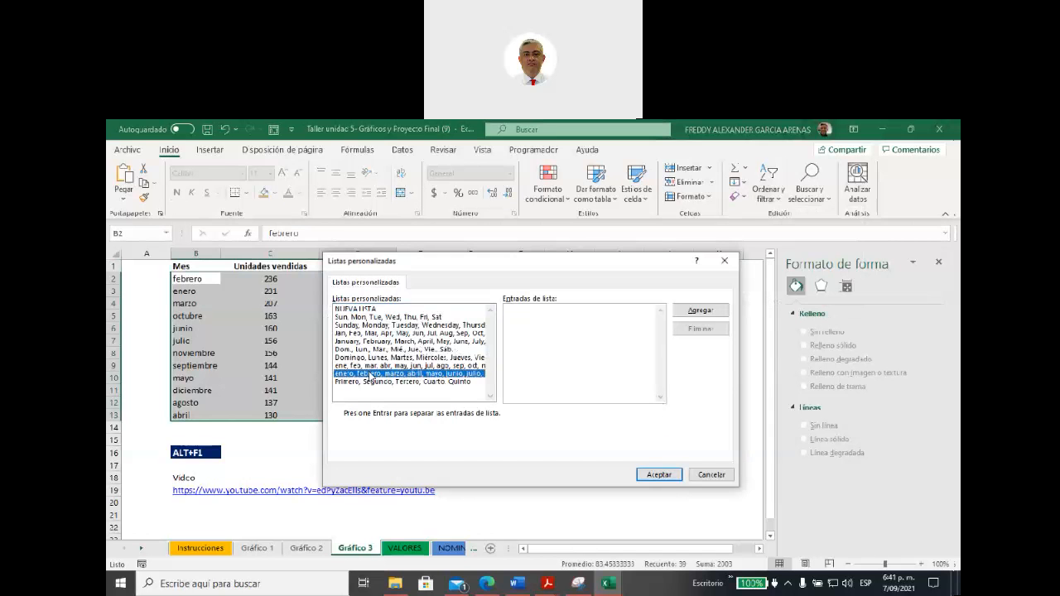
click(653, 477)
click(659, 451)
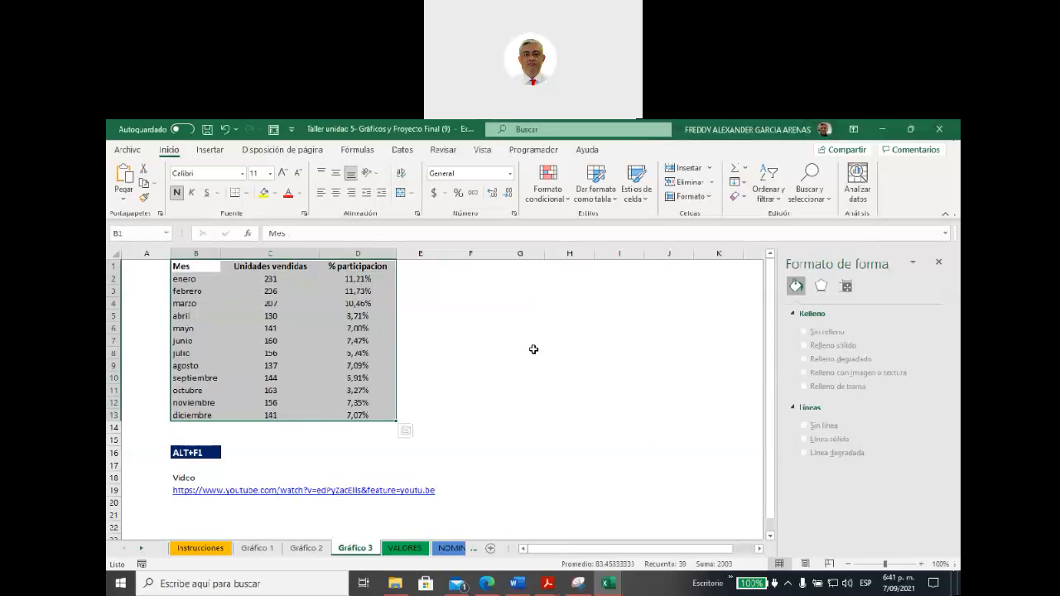
click(533, 351)
drag(190, 266, 184, 410)
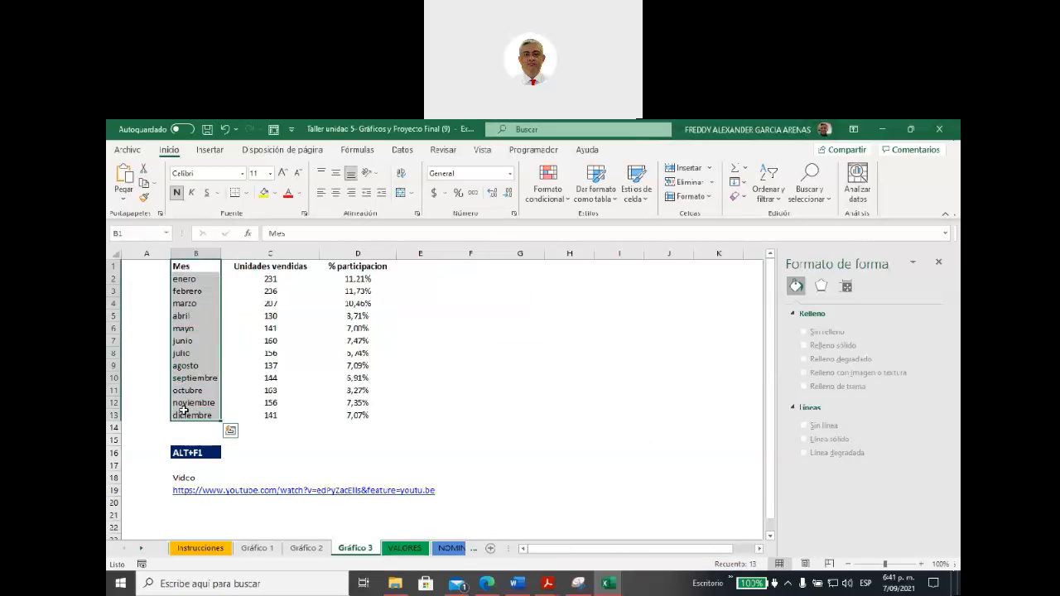
drag(359, 265, 376, 416)
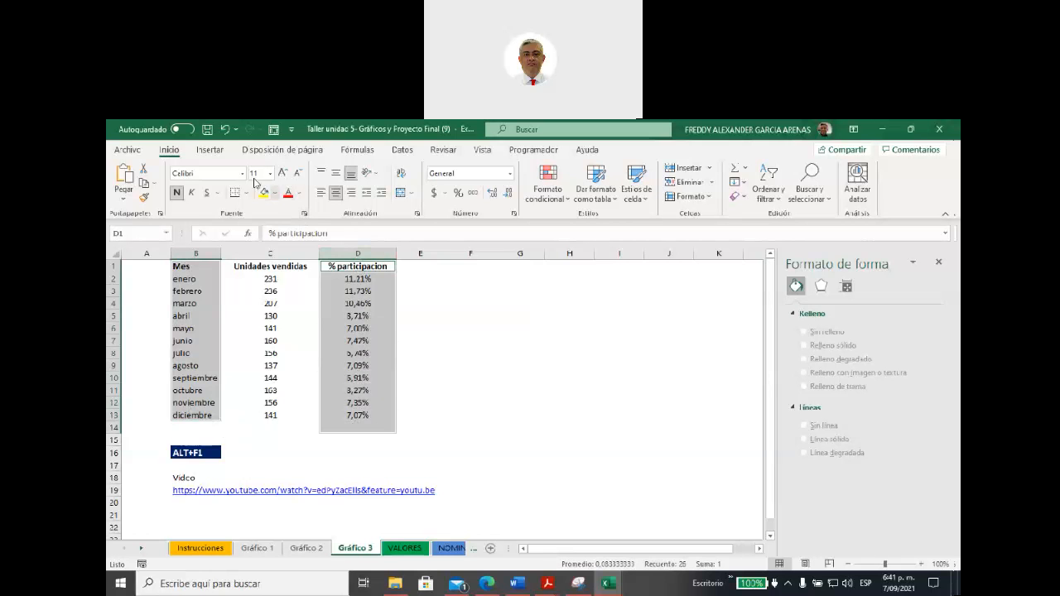
click(220, 156)
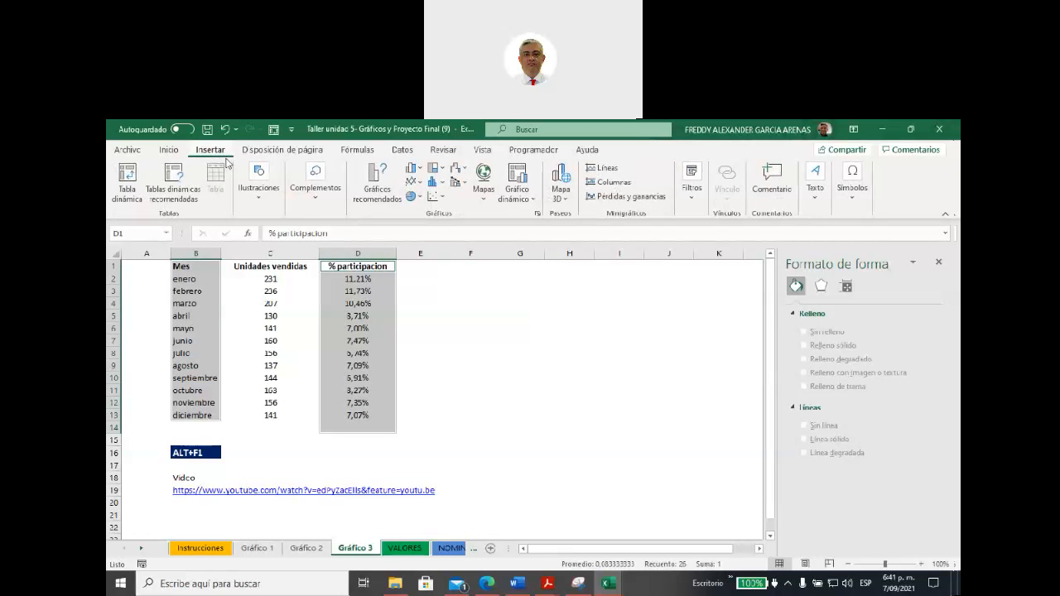
click(372, 195)
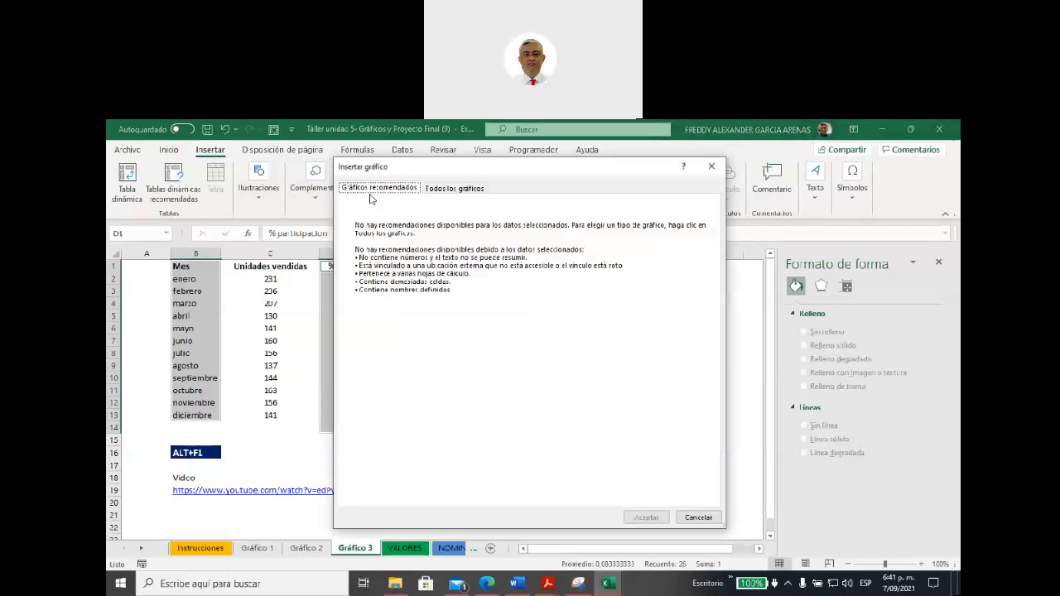
click(439, 190)
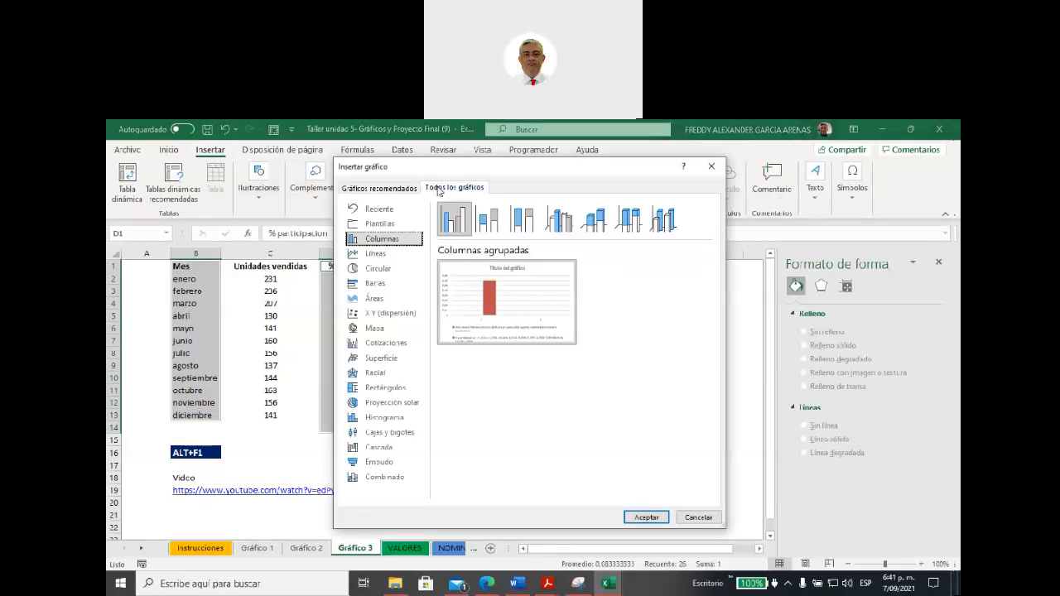
click(388, 270)
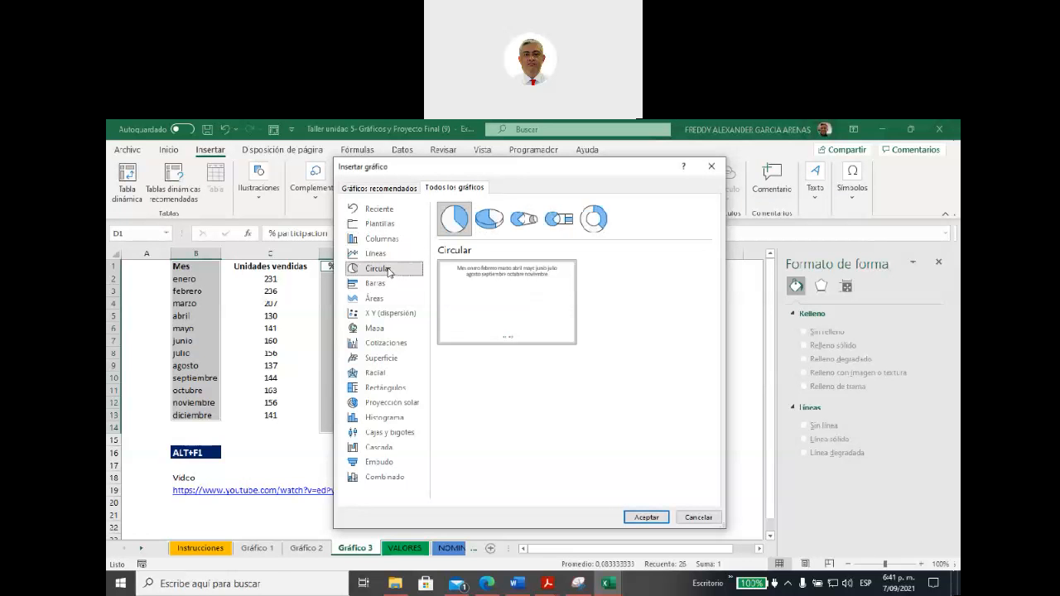
click(700, 517)
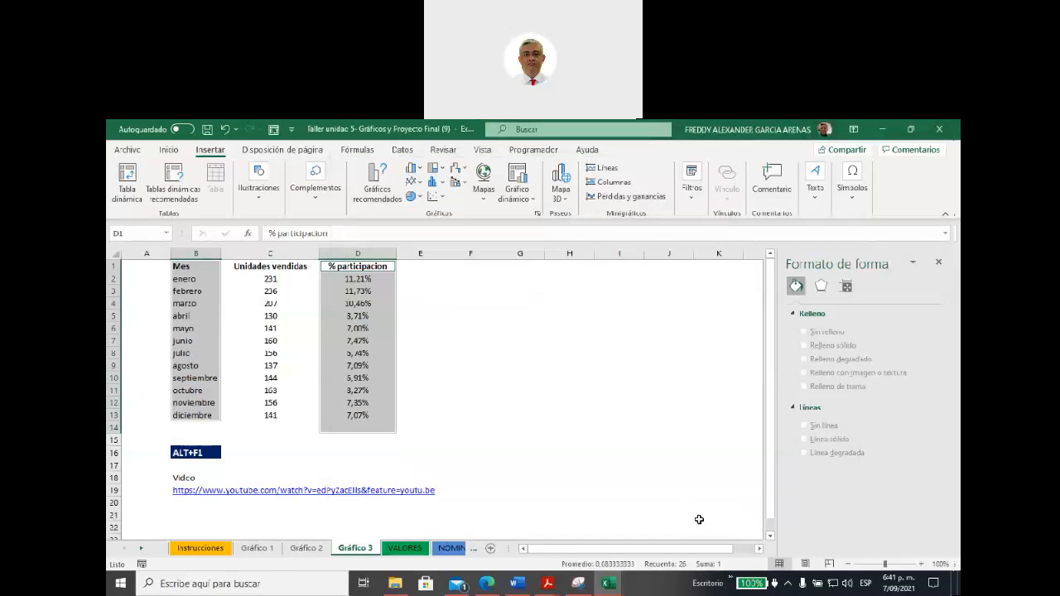
Step: Insert a Circular chart from Mes and % participacion (B1:B13 and D1:D13) and place it beside the table across about E2:K16
click(520, 377)
drag(199, 266, 188, 413)
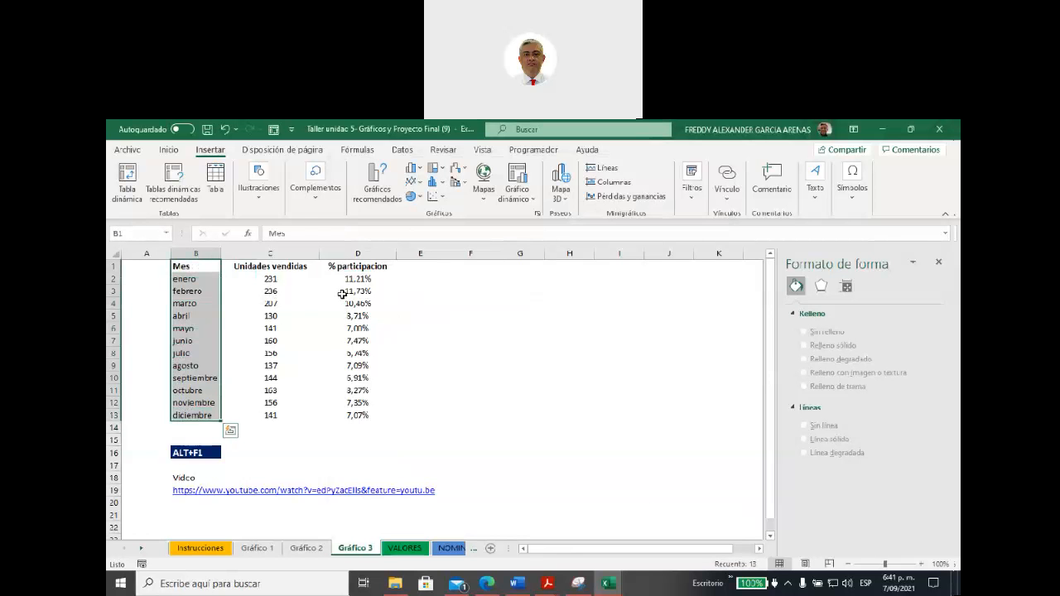
ctrl+drag(352, 266, 351, 412)
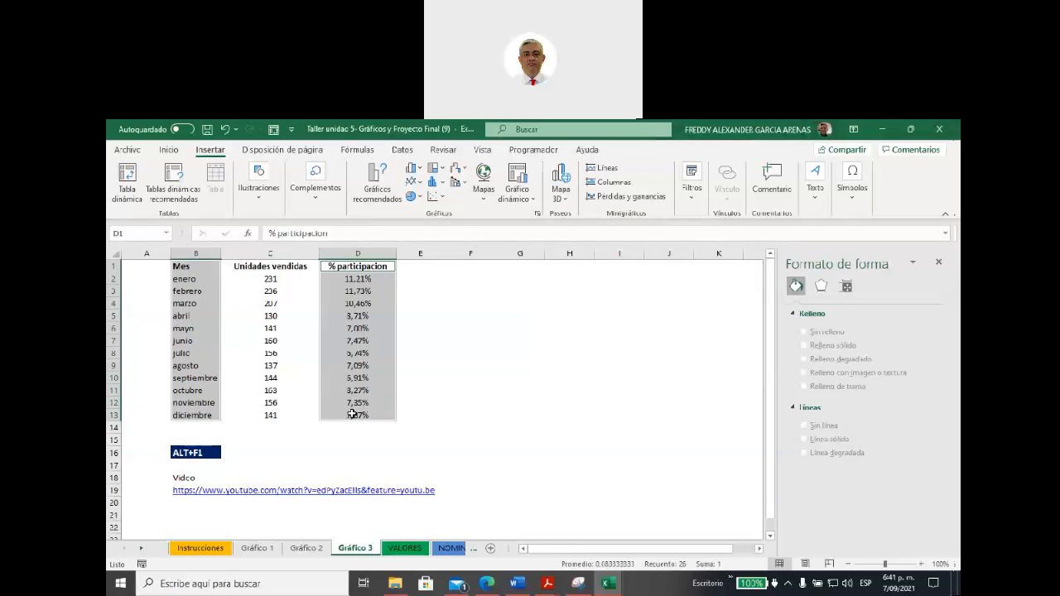
click(384, 203)
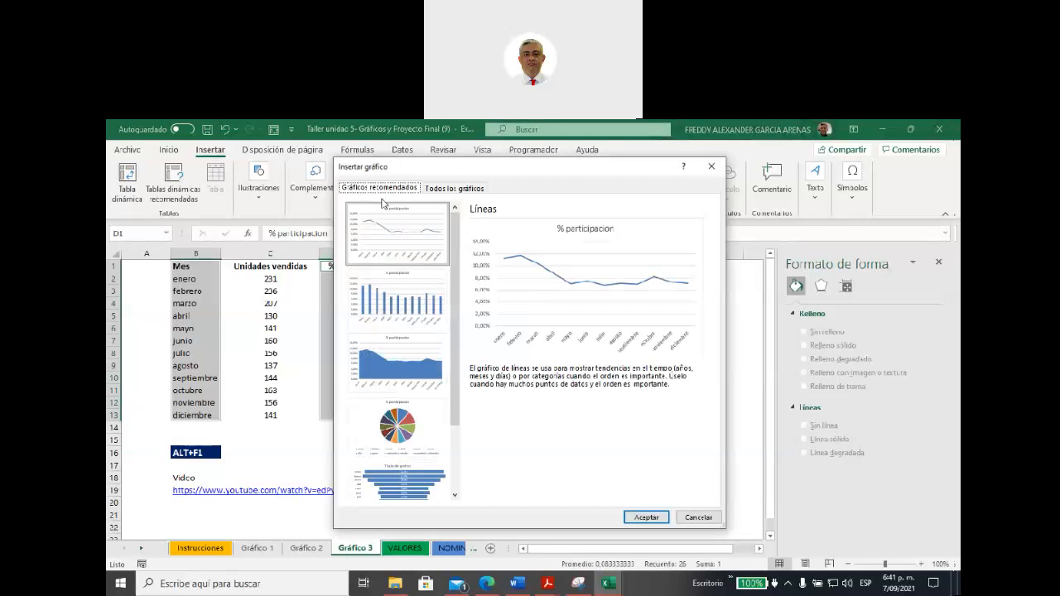
click(405, 433)
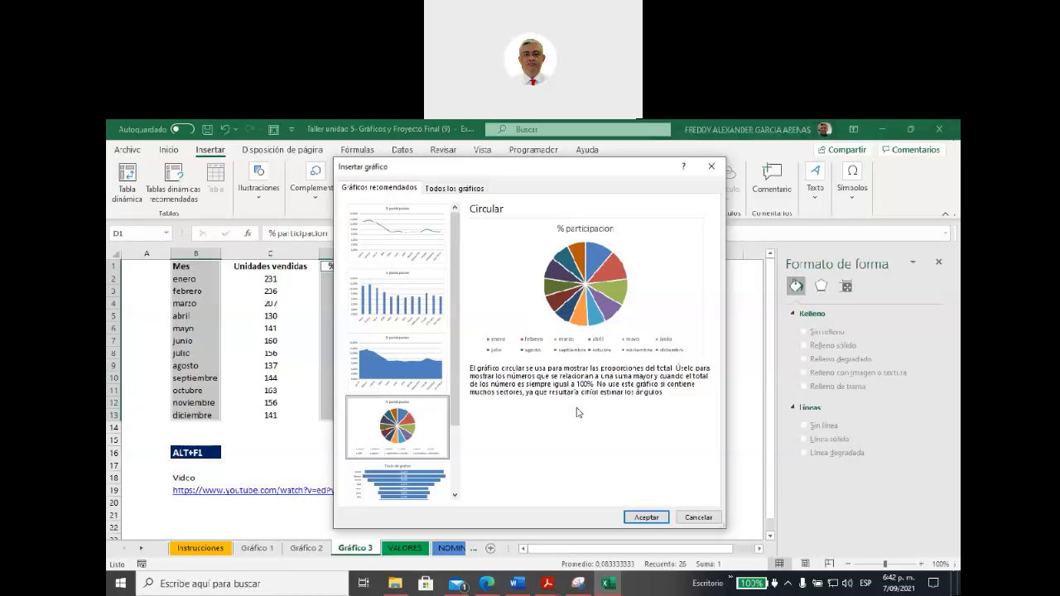
click(645, 517)
drag(580, 329, 645, 294)
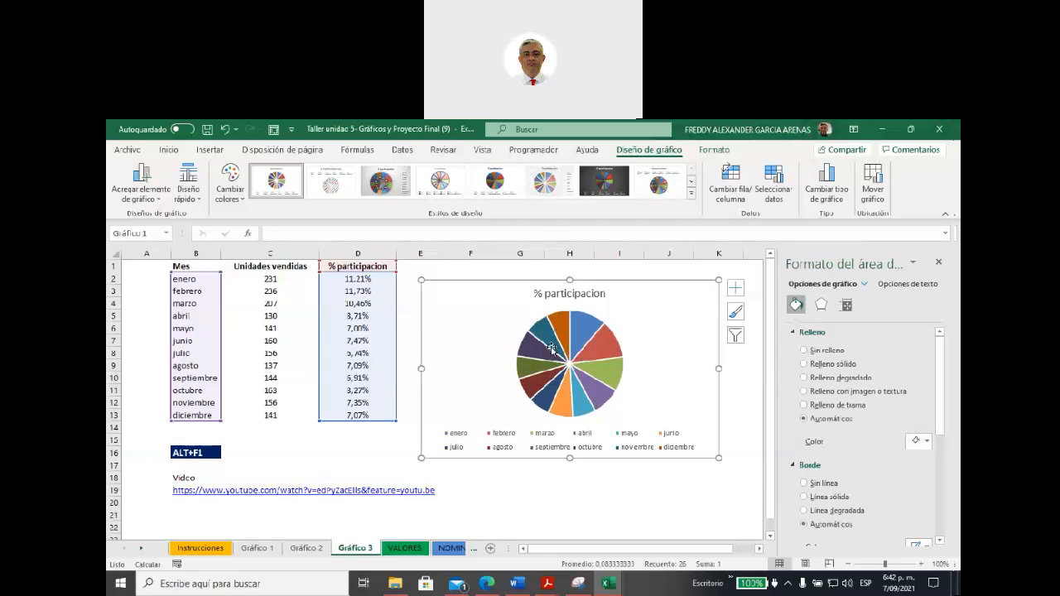
Step: Apply the eighth chart style to the pie, with percentage labels on the slices and the legend below the title
click(575, 364)
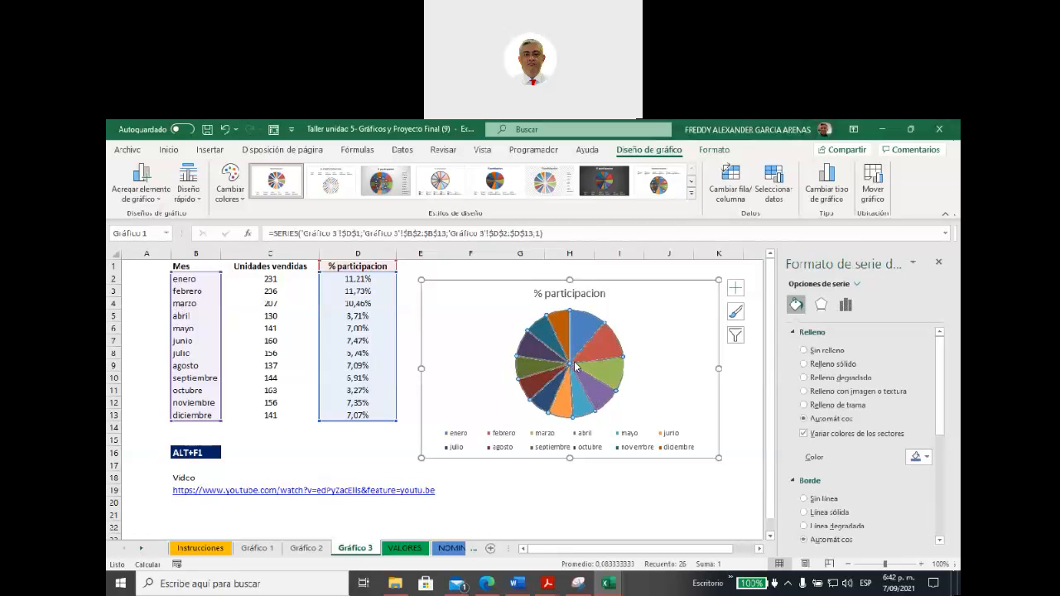
click(661, 176)
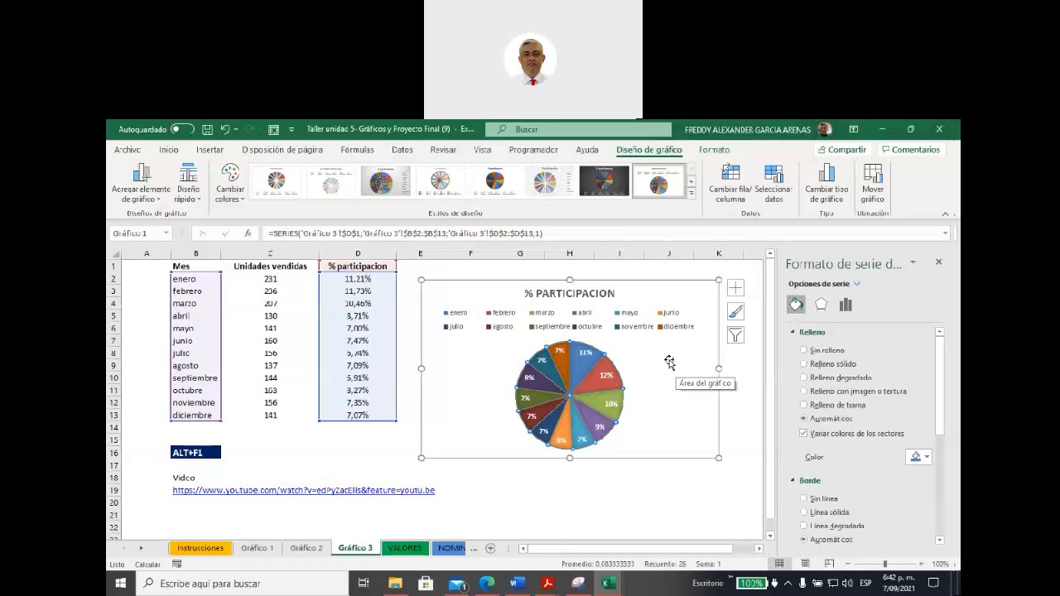
click(339, 438)
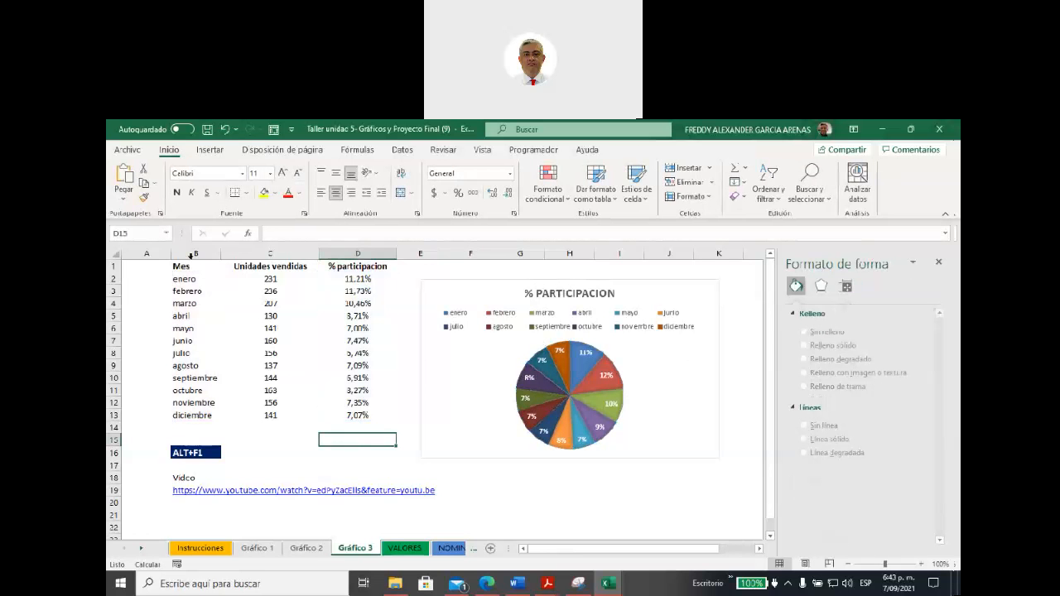
Step: Set up a Combinado chart for B1:D13 using the Columna agrupada - Línea variant
drag(175, 264, 351, 414)
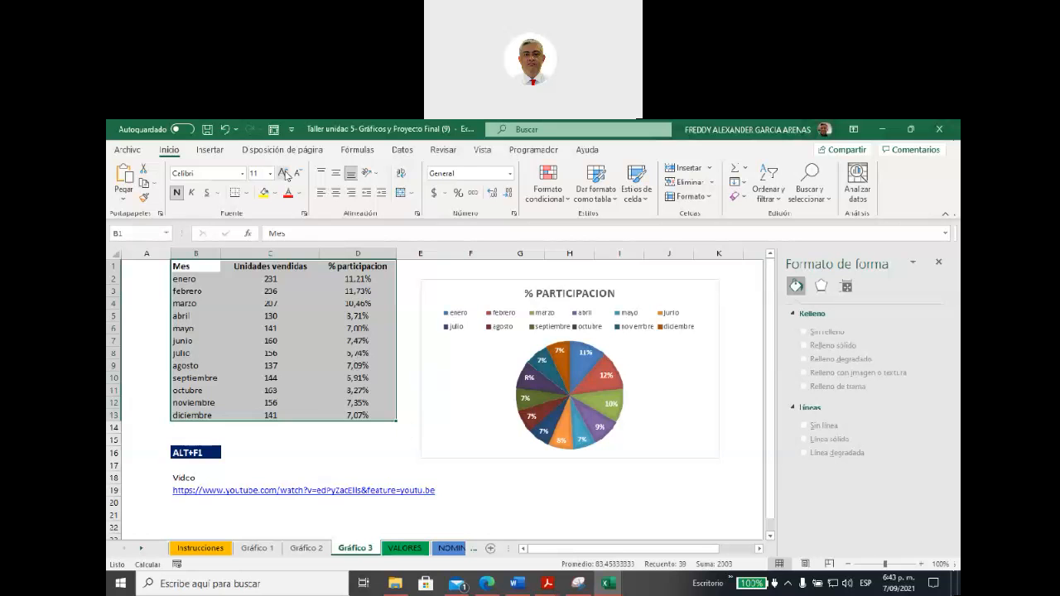
click(210, 157)
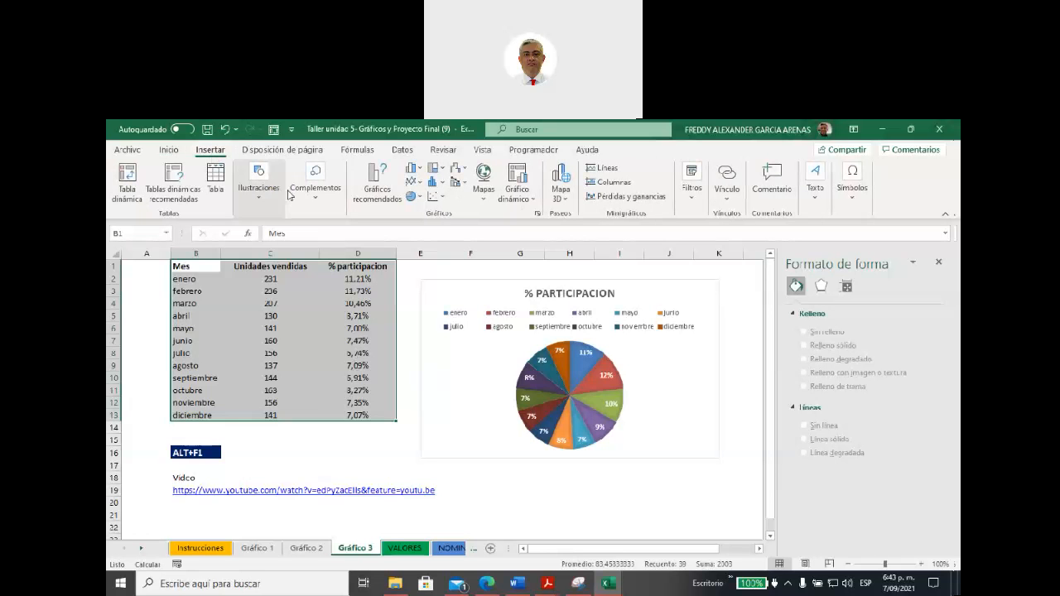
click(380, 197)
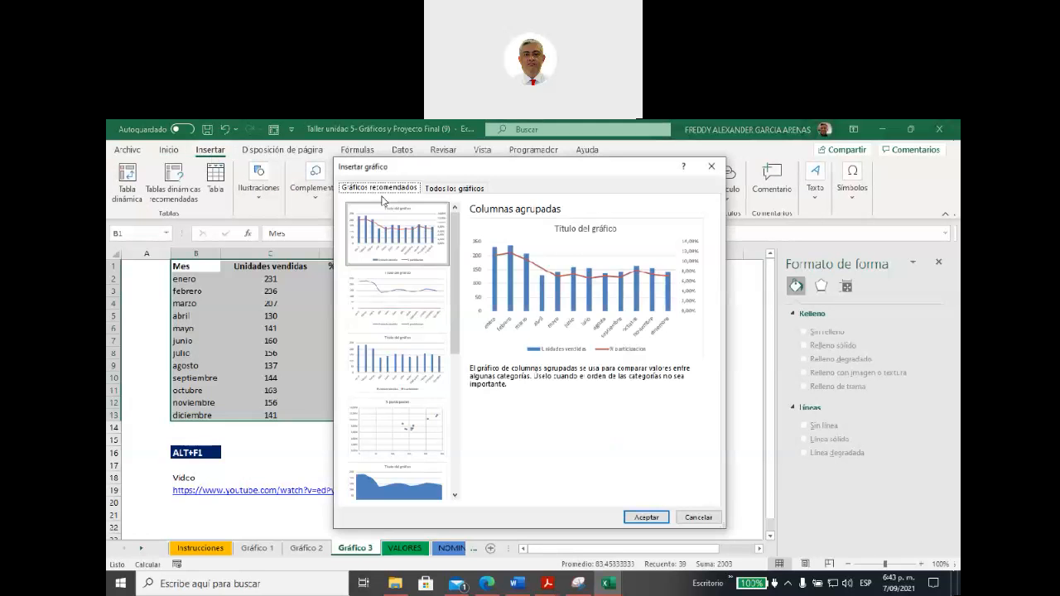
click(451, 190)
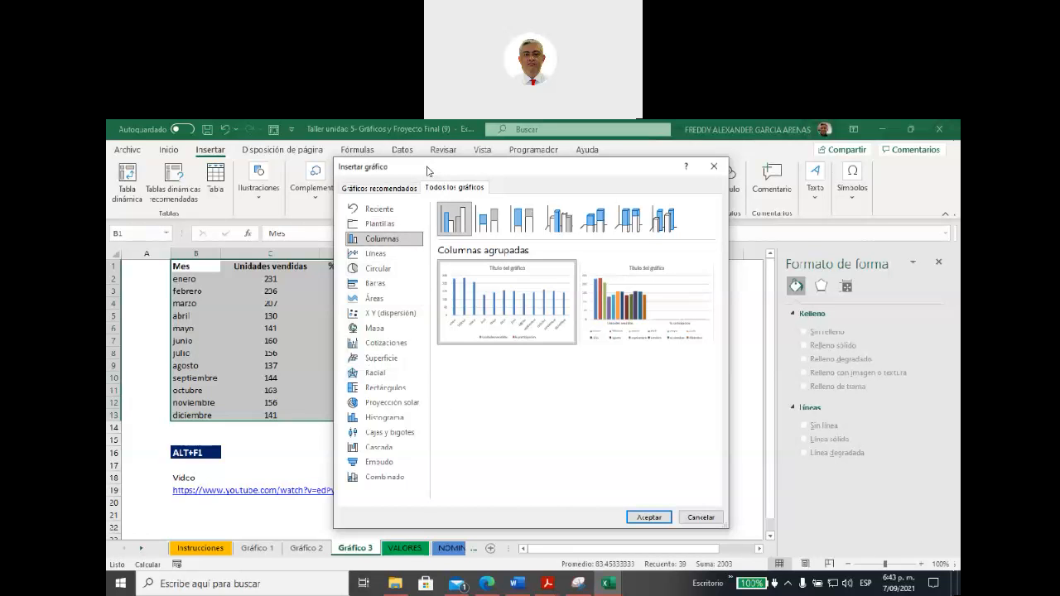
drag(427, 171, 503, 198)
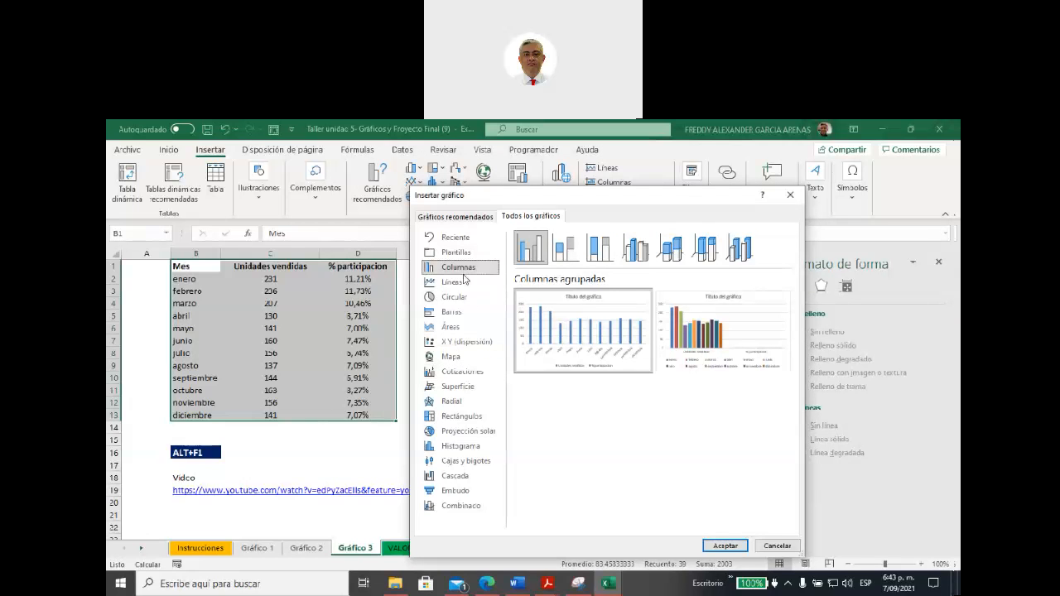
click(468, 506)
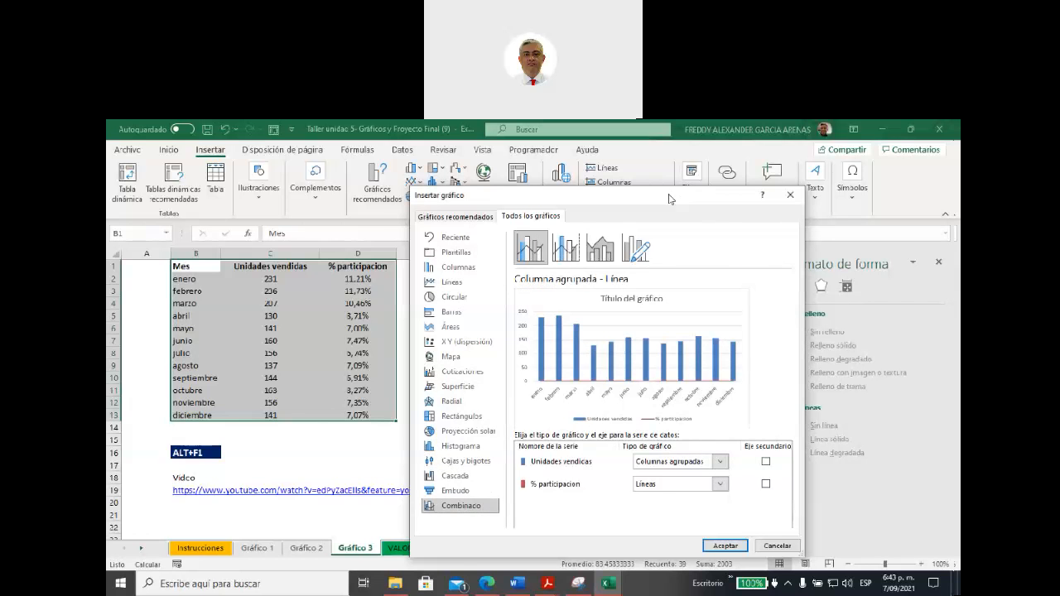
drag(669, 196, 619, 186)
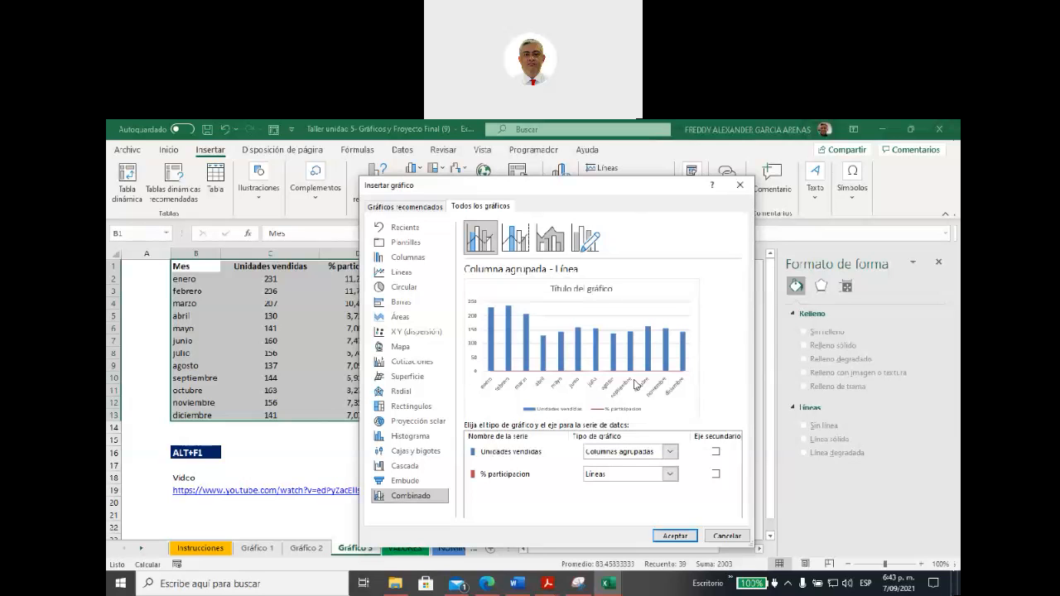
Step: Put % participacion on the secondary axis as a stacked line with markers, then insert the combo chart and enlarge it across about C1:K21
click(715, 476)
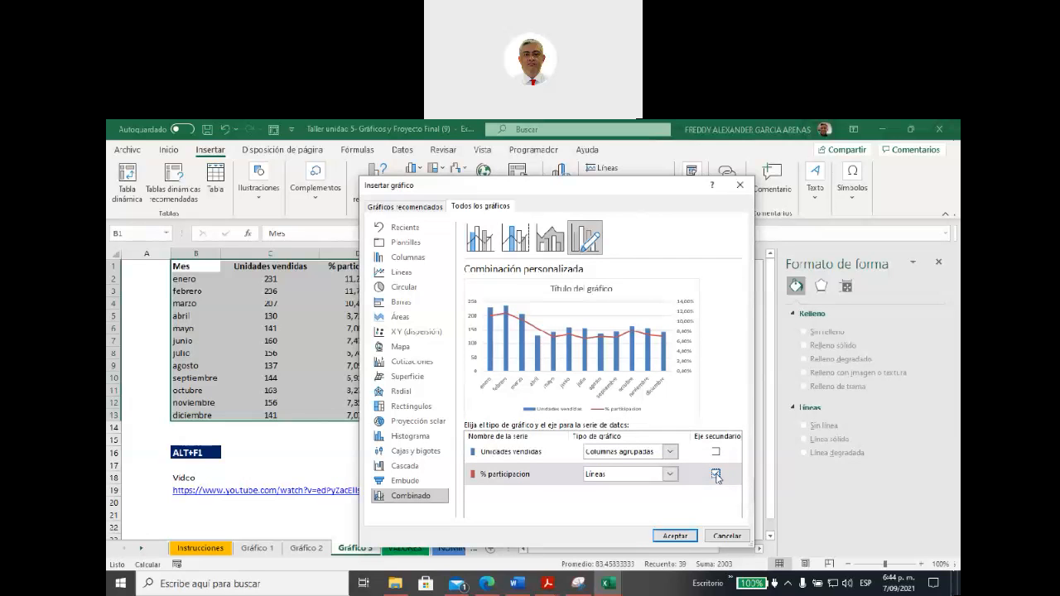
click(671, 475)
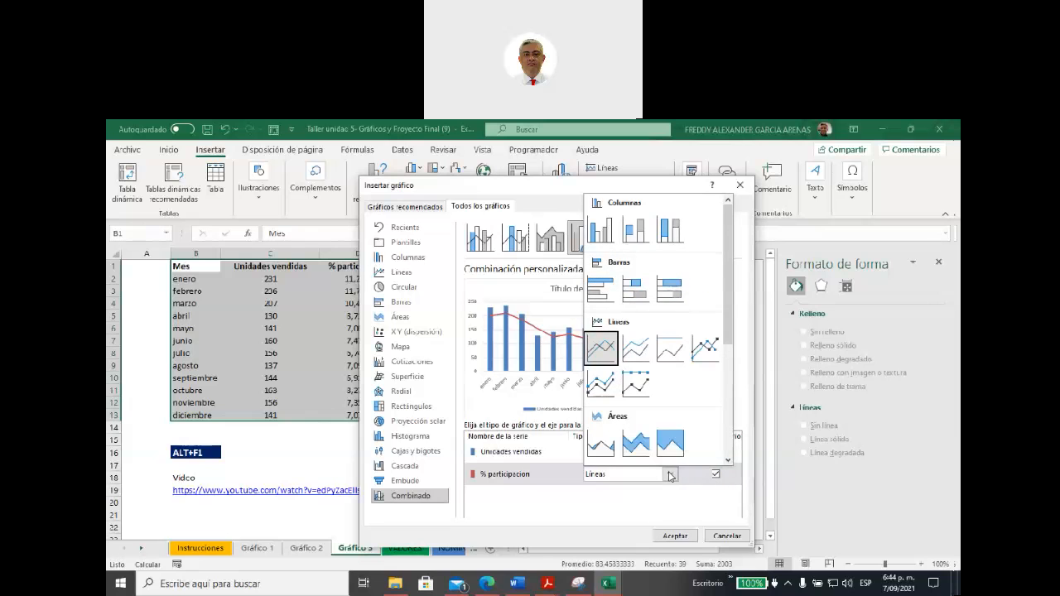
click(602, 384)
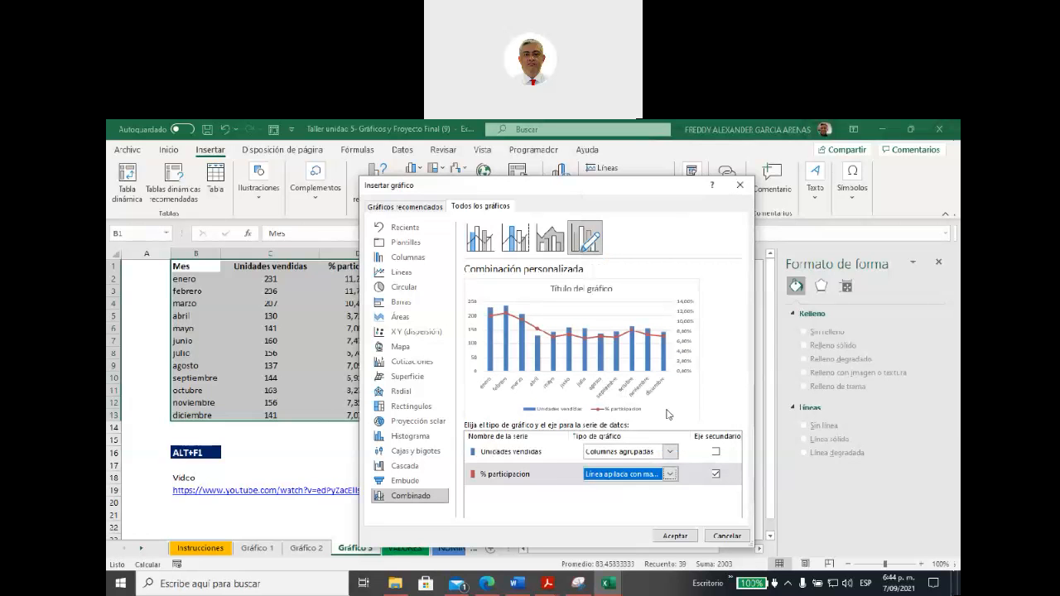
click(675, 536)
mouse_move(575, 473)
mouse_down()
mouse_move(537, 424)
mouse_move(729, 528)
mouse_up()
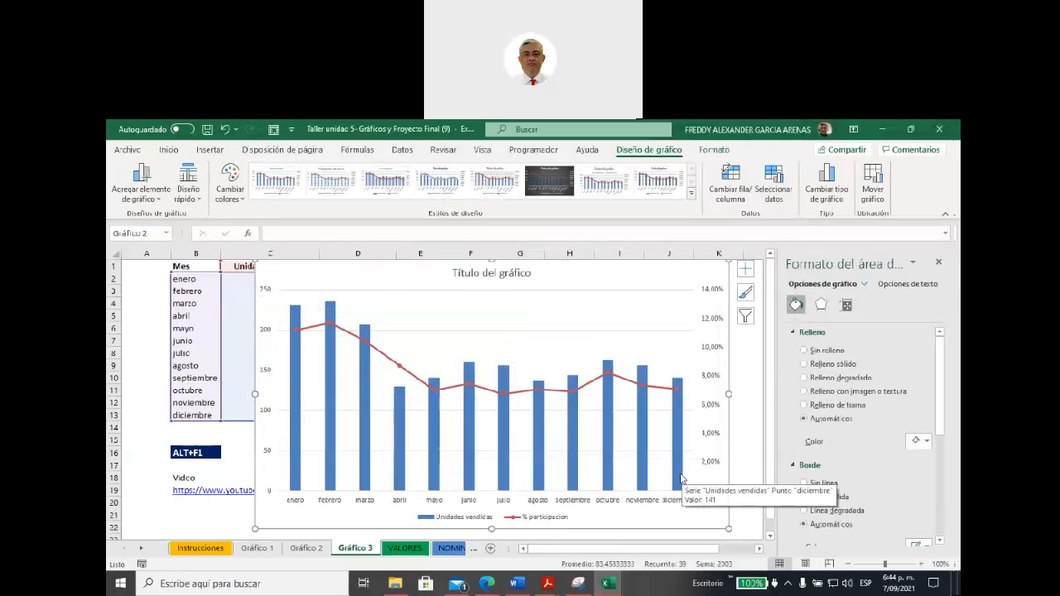
Step: Examine the combo chart's units, months and percentage axes and its participation points, shifting the chart slightly off the Unidades vendidas column
click(265, 293)
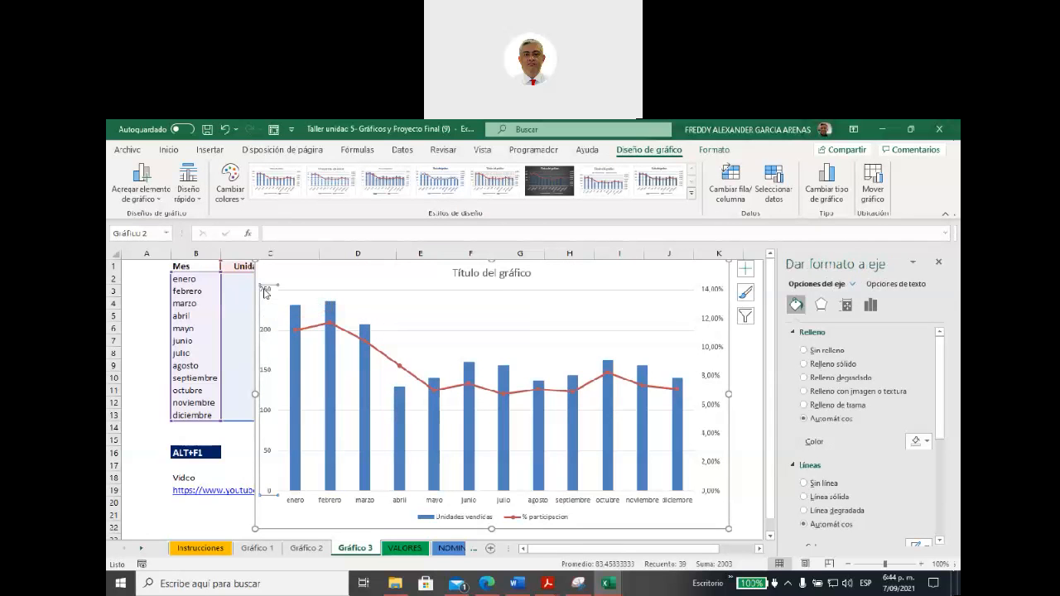
click(472, 502)
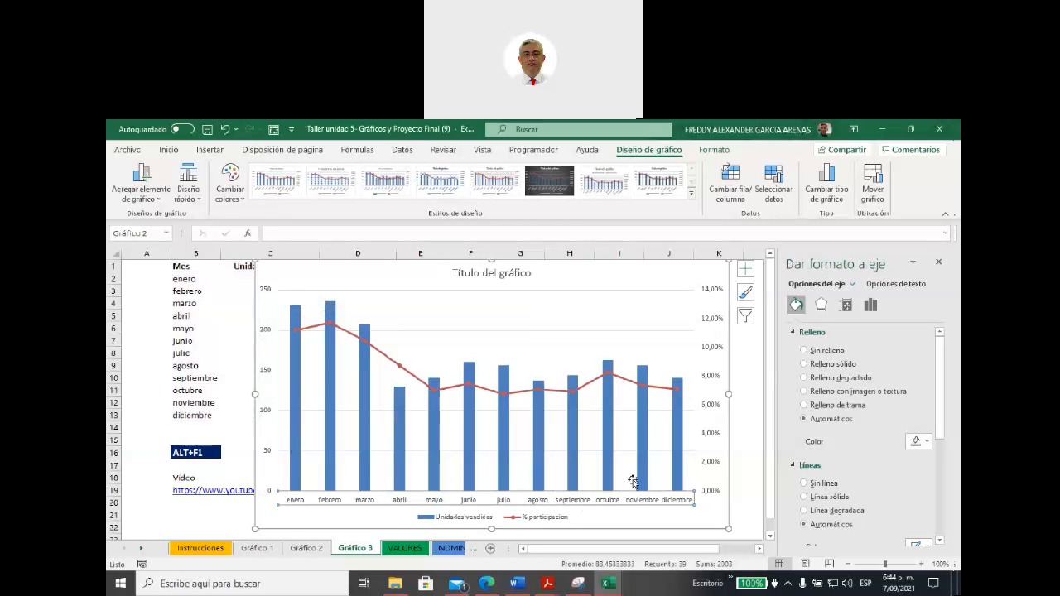
click(713, 351)
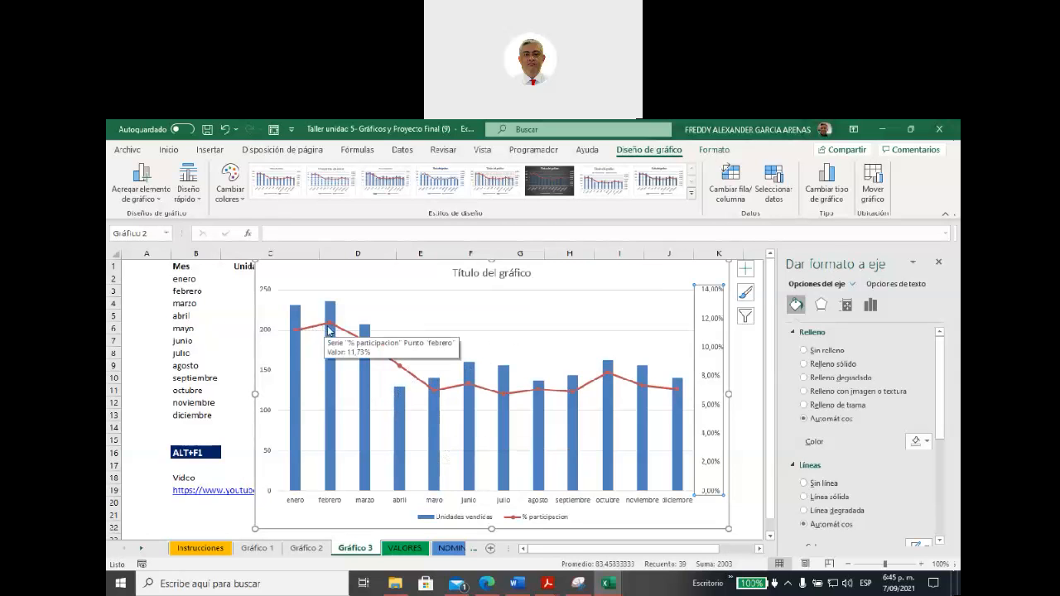
mouse_move(365, 344)
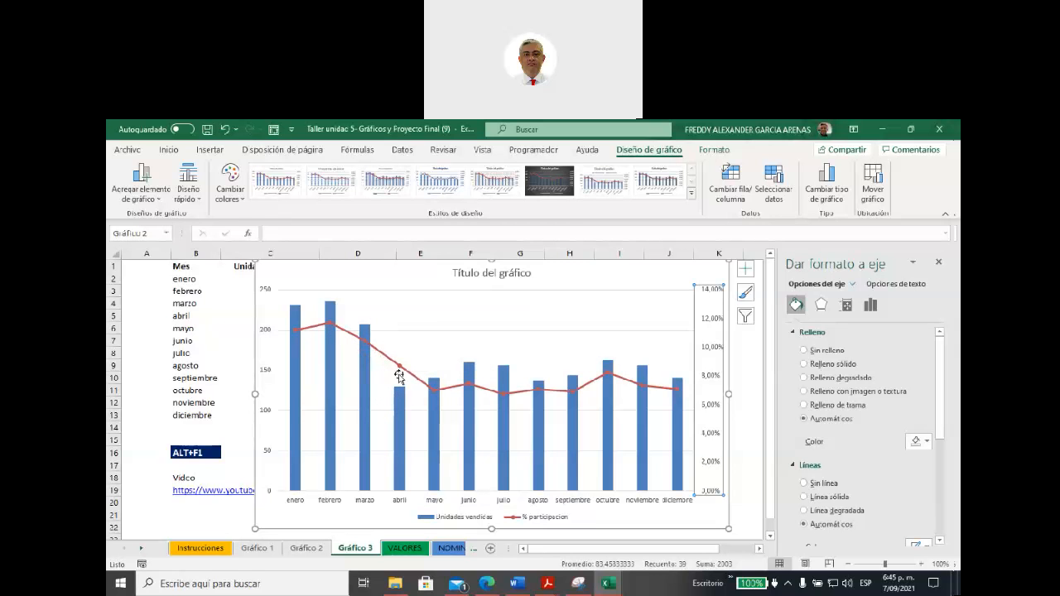
mouse_move(439, 396)
mouse_move(370, 268)
mouse_down()
mouse_move(456, 353)
mouse_move(420, 270)
mouse_move(389, 269)
mouse_up()
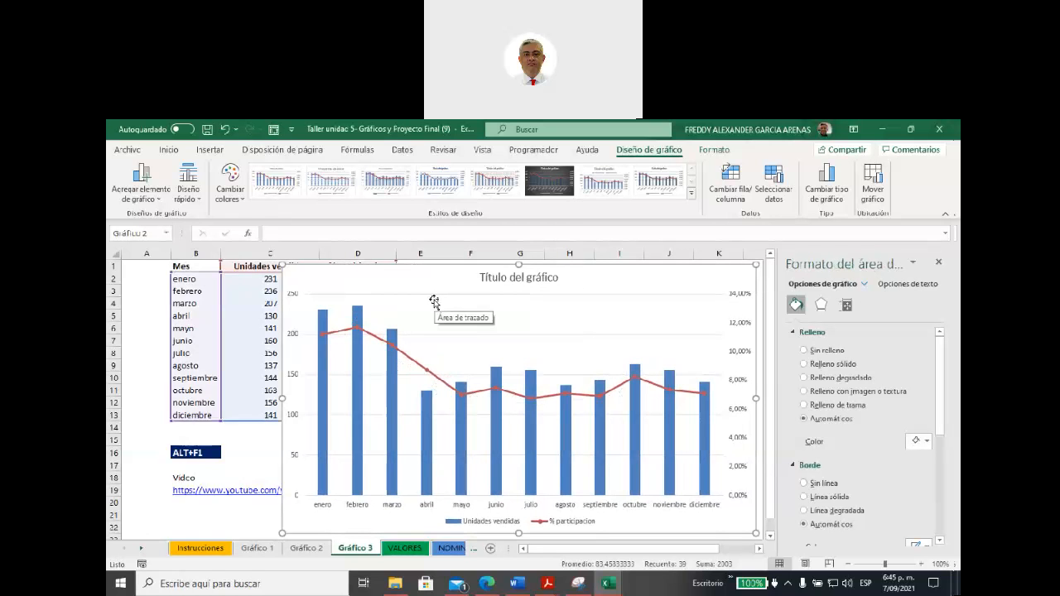
click(738, 297)
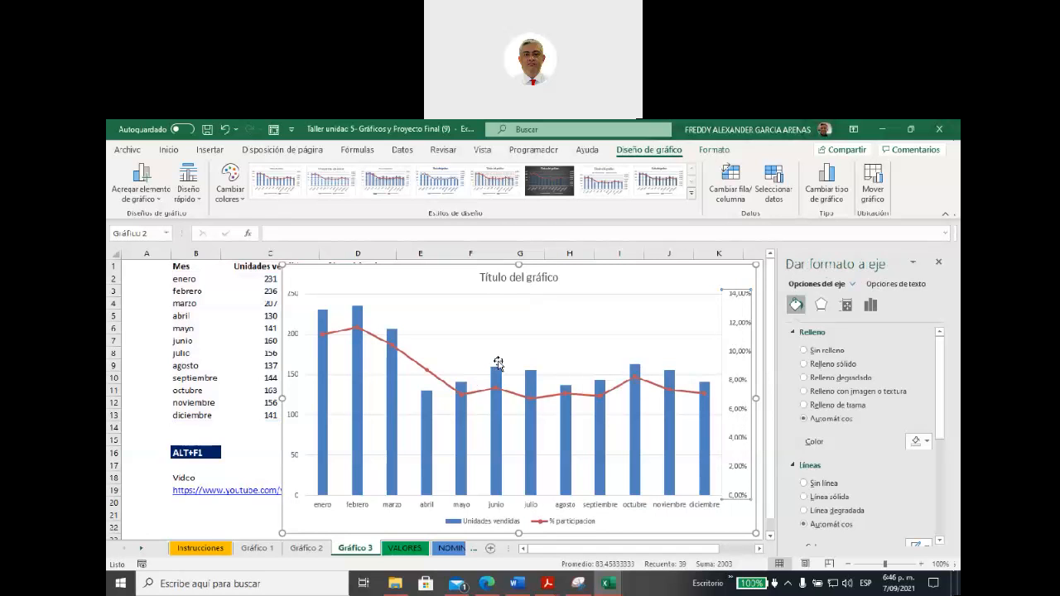
Step: Review the fill and border formatting options of the Unidades vendidas columns and the plot area
click(495, 431)
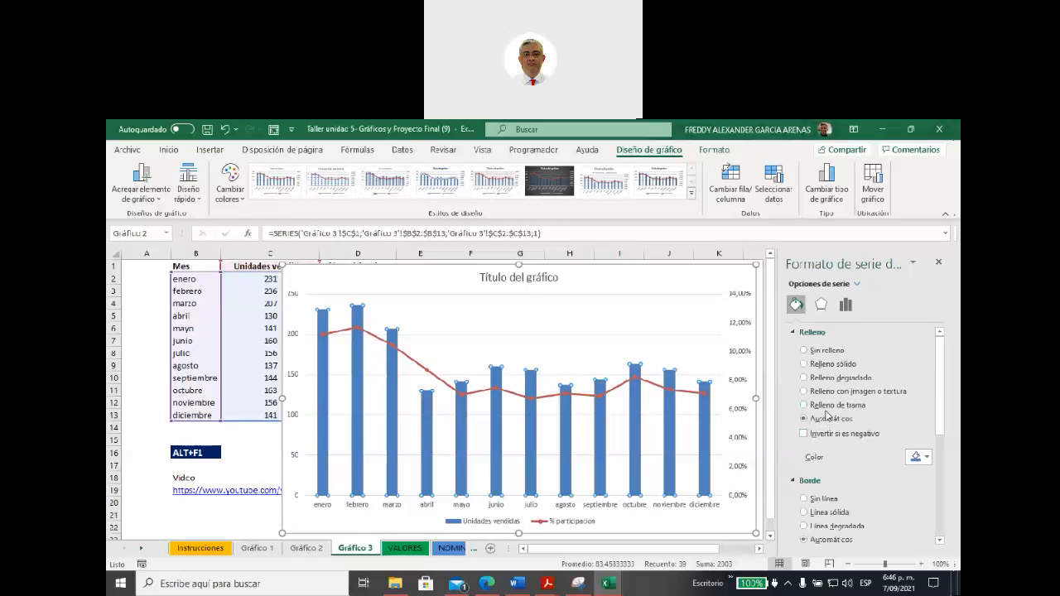
scroll(826, 415, down, 3)
scroll(824, 416, down, 4)
scroll(824, 414, up, 6)
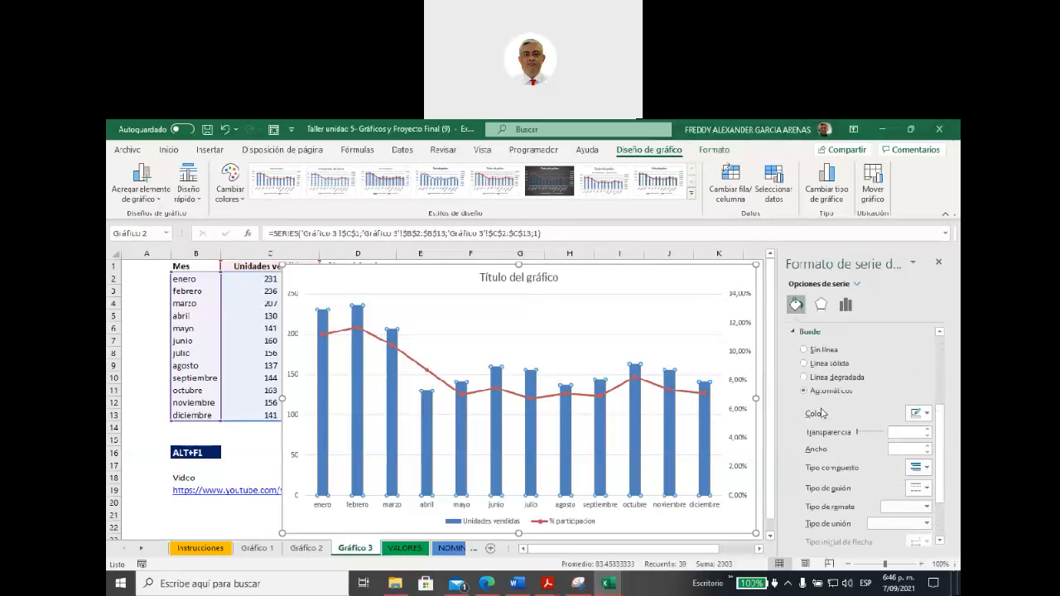
scroll(833, 374, up, 1)
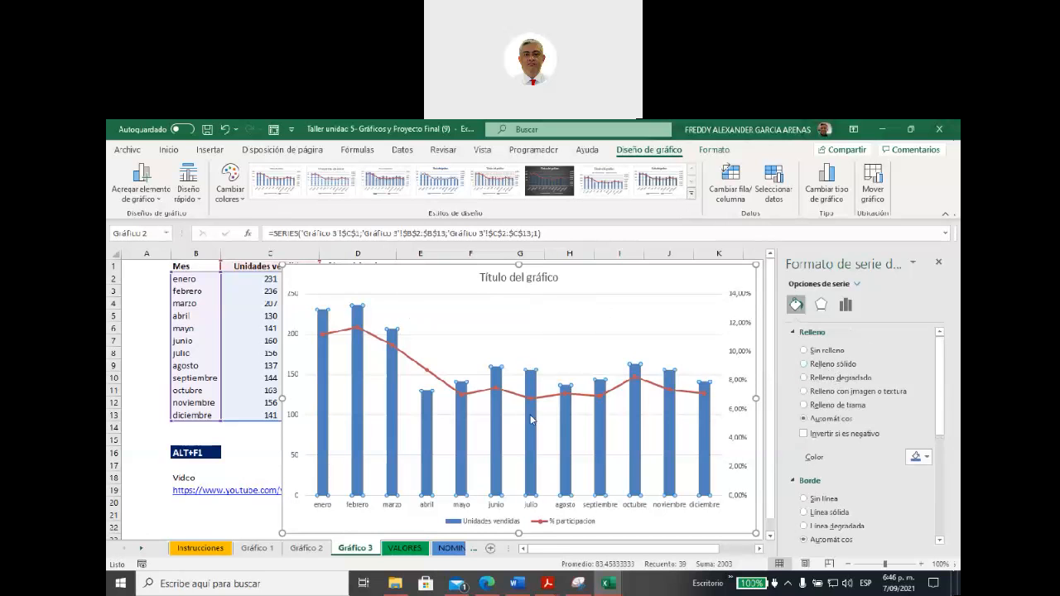
click(464, 338)
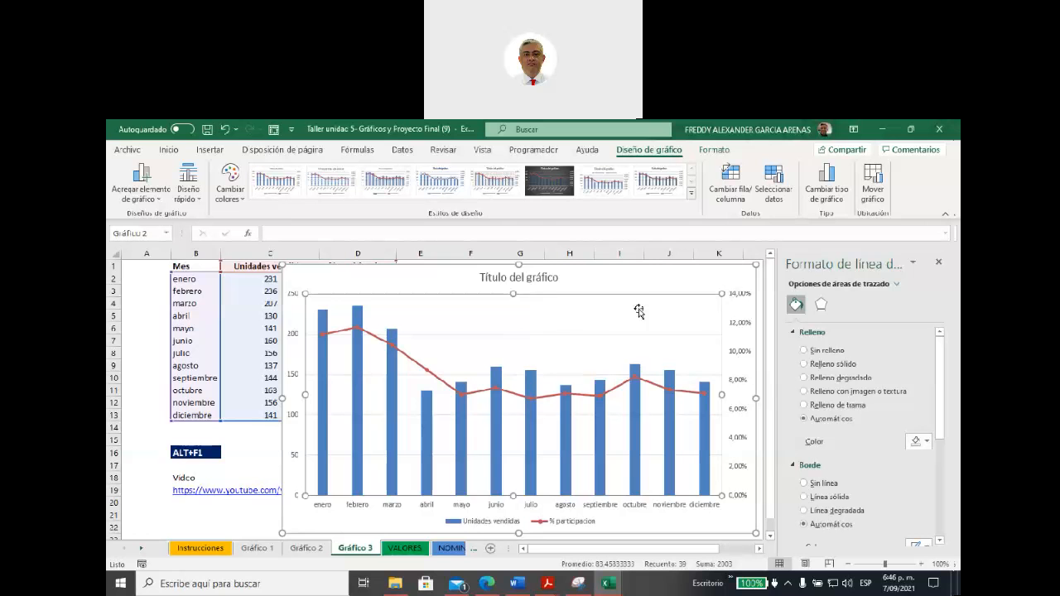
click(627, 282)
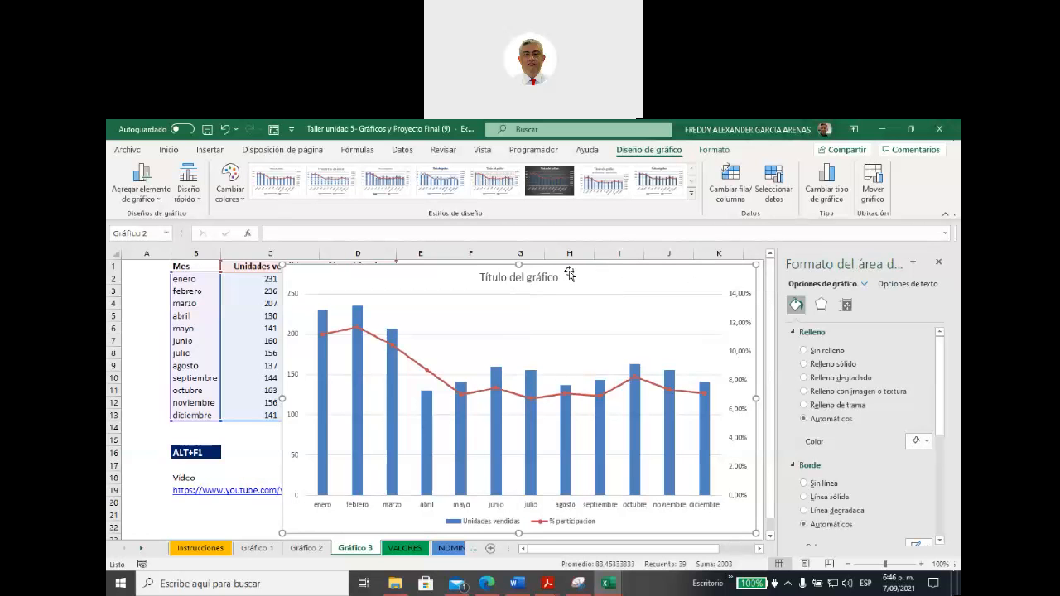
Step: Move the combo chart over the data table and add Etiquetas de datos to both series
drag(591, 281, 495, 287)
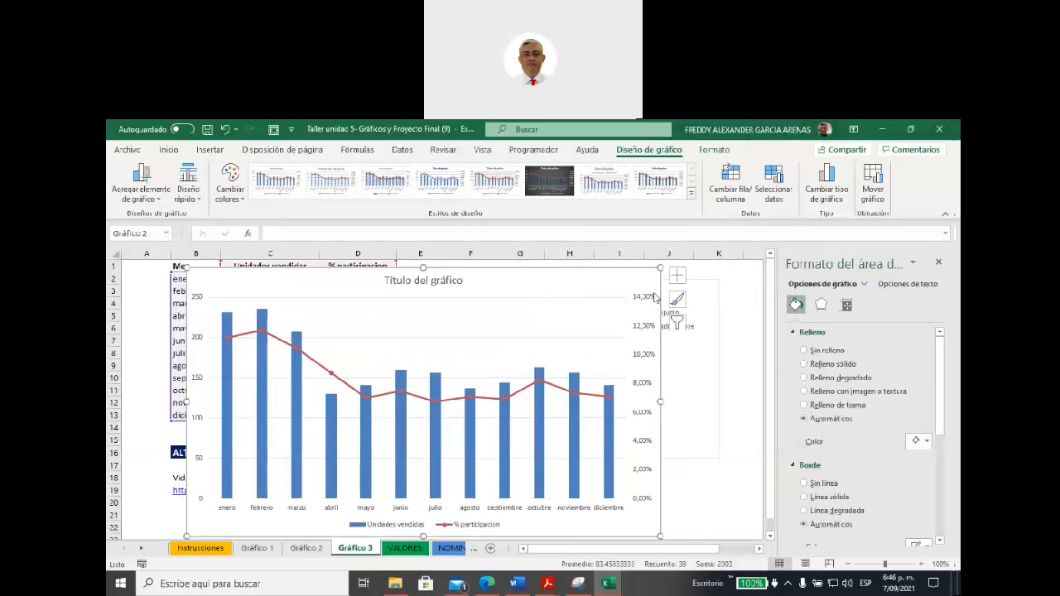
click(678, 279)
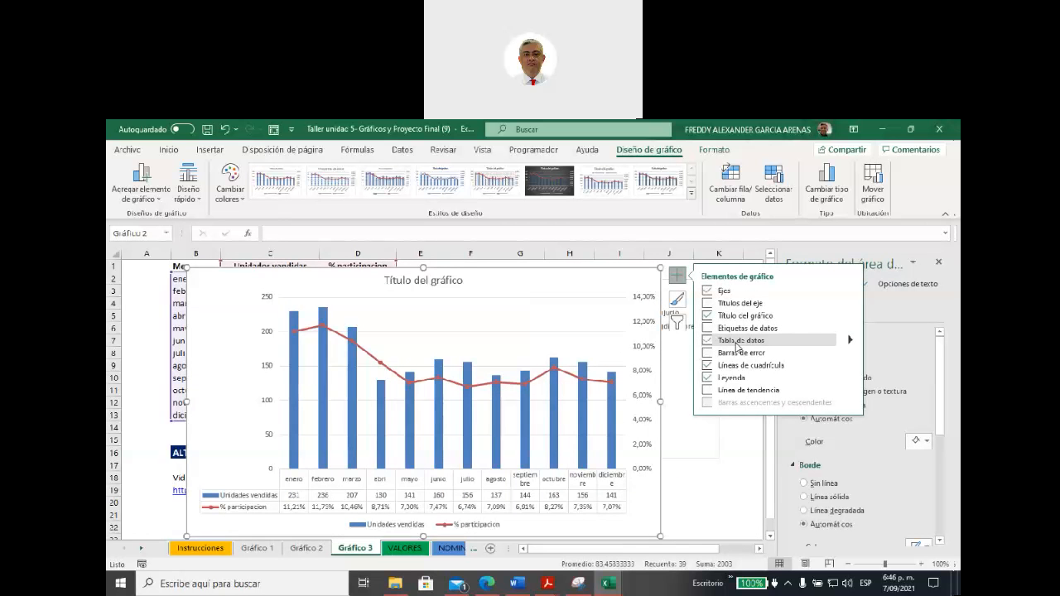
click(710, 332)
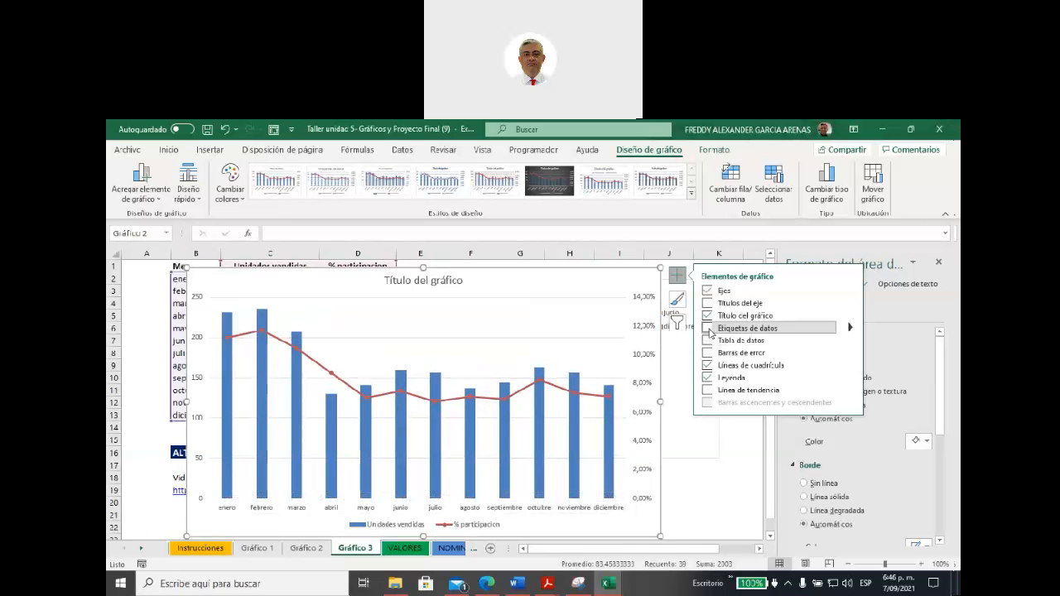
Step: Position the Unidades vendidas data labels at Centro inside the combo chart's columns
click(849, 330)
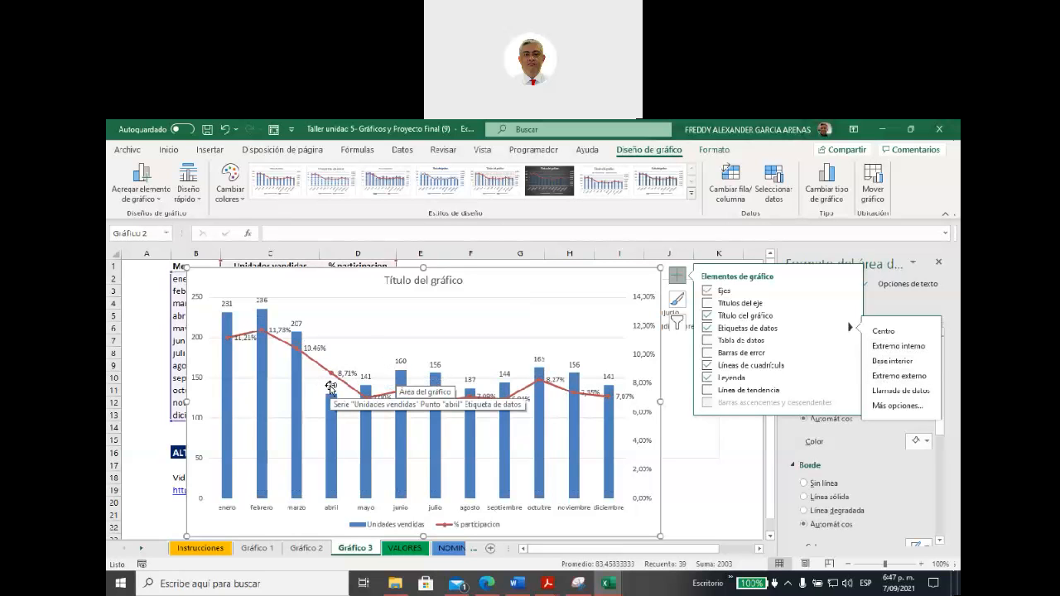
click(331, 387)
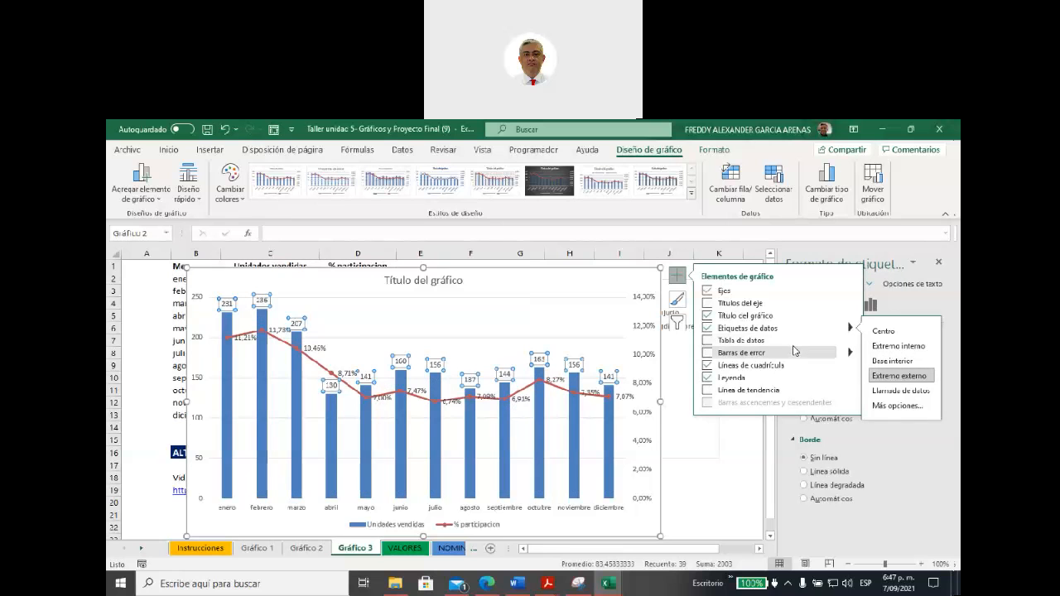
click(898, 362)
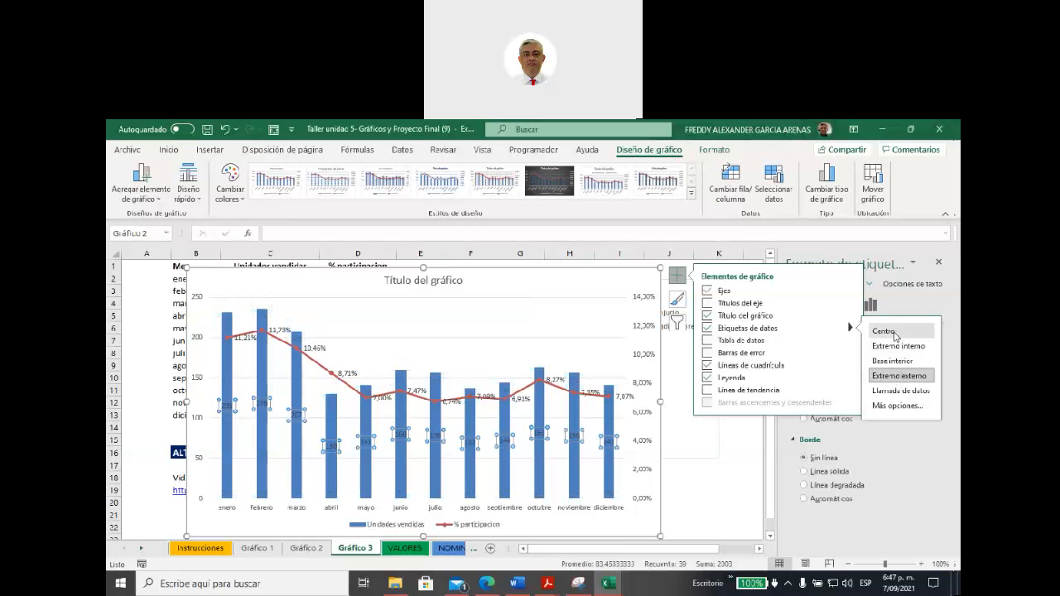
click(894, 334)
click(545, 304)
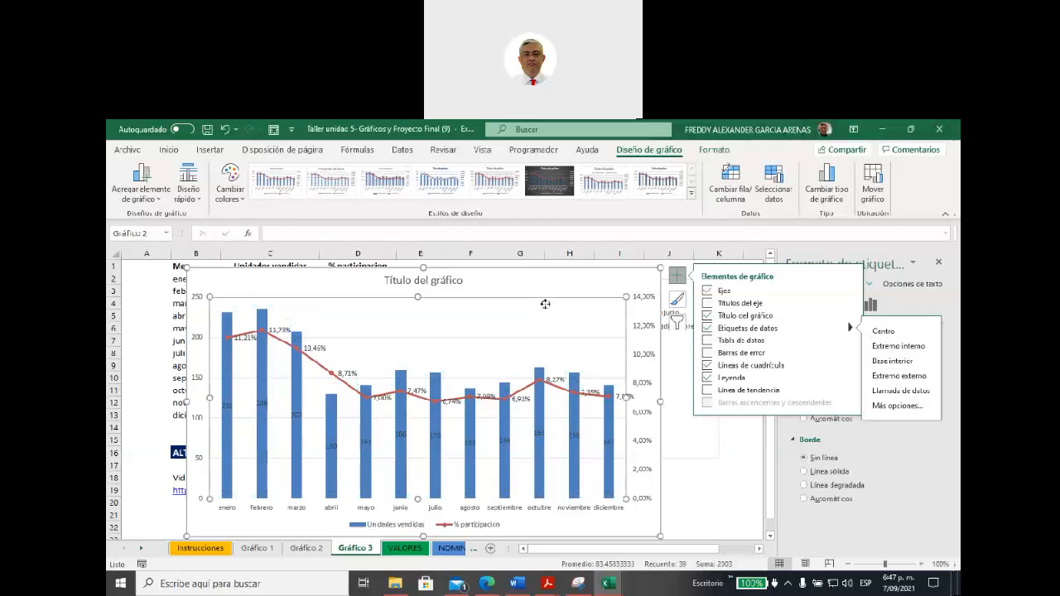
click(545, 308)
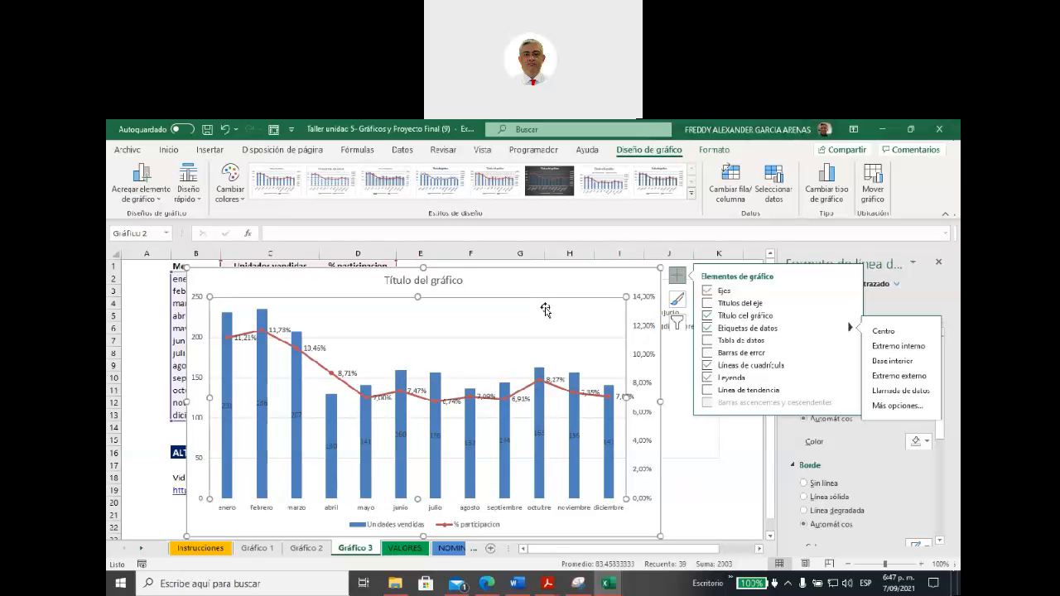
Step: Move the combo chart below the data table and the participation pie, starting at about row 18 and spanning columns C to K
click(341, 280)
drag(341, 281, 414, 514)
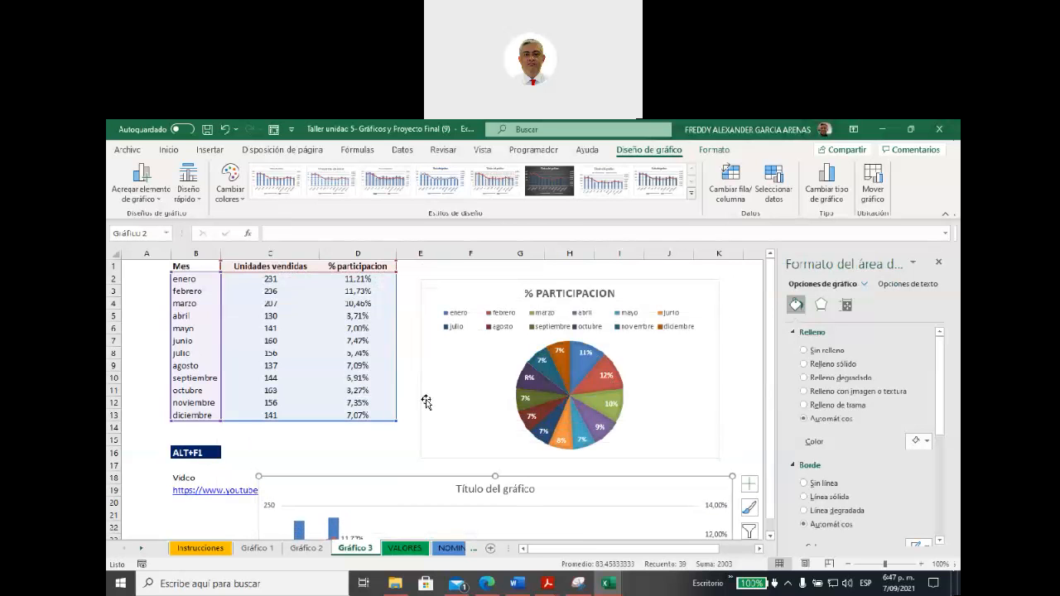
drag(775, 371, 775, 441)
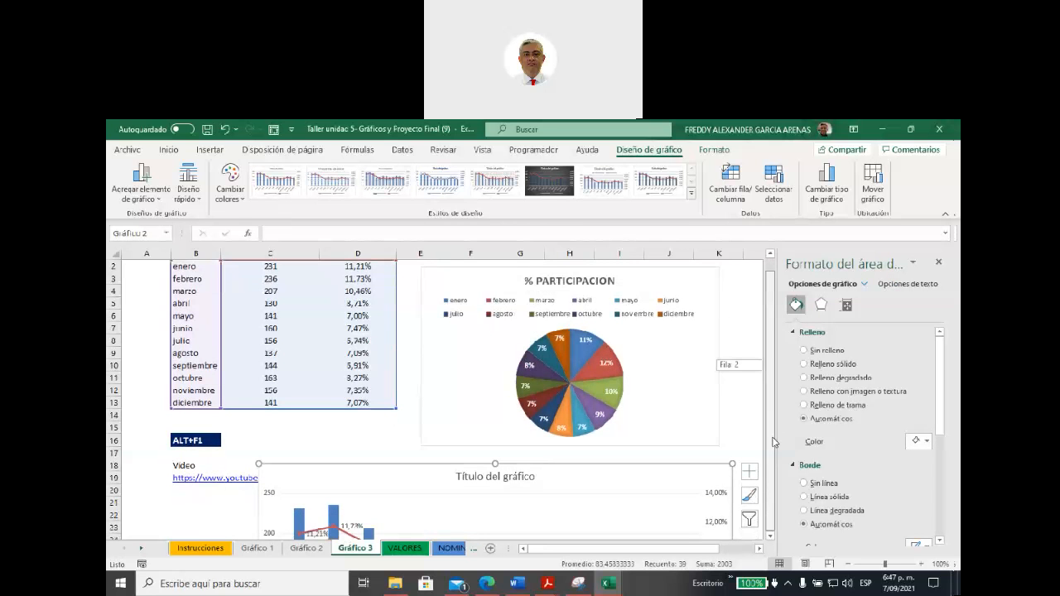
scroll(731, 401, down, 4)
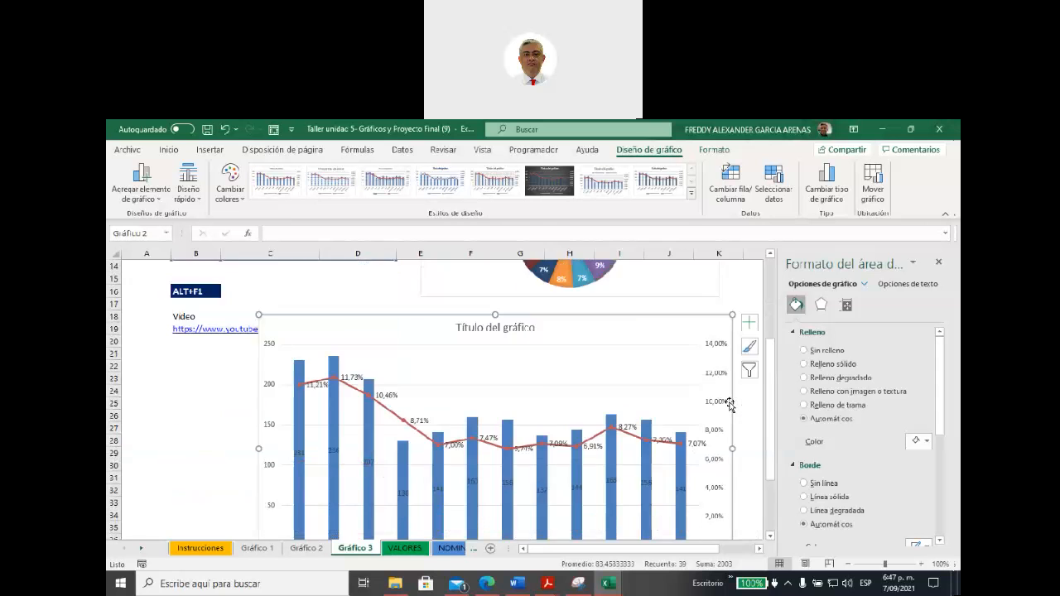
scroll(729, 404, down, 2)
scroll(728, 400, up, 2)
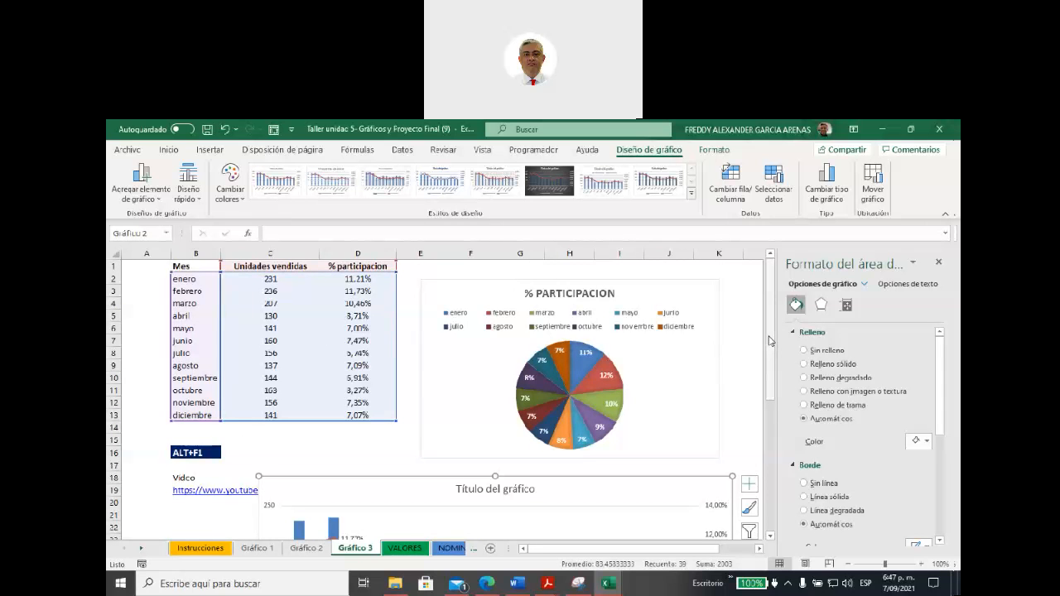
drag(770, 339, 768, 438)
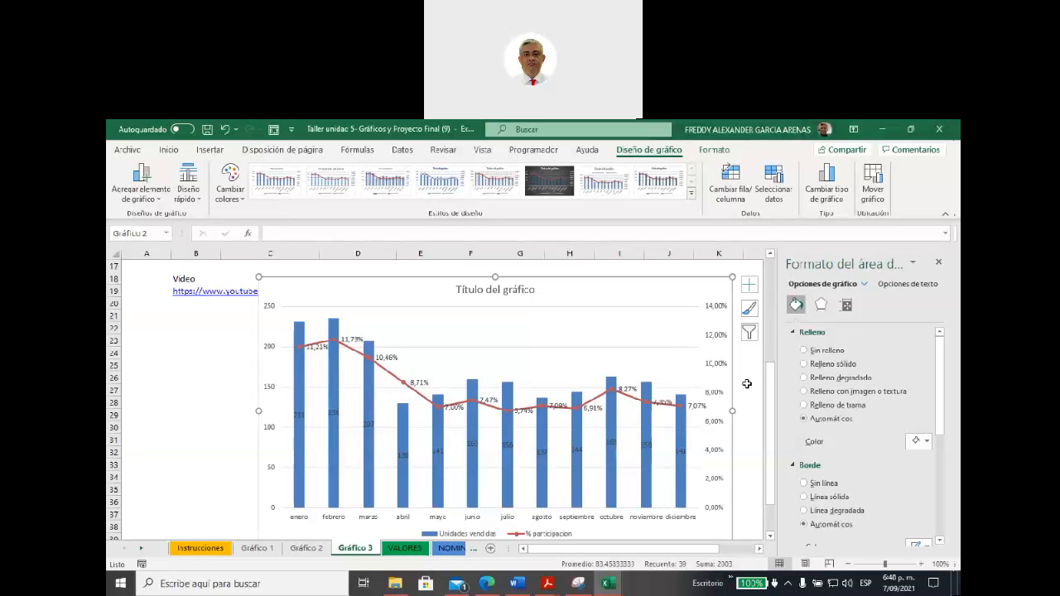
scroll(747, 384, up, 1)
Step: Apply the light purple outlined WordArt quick style to the combo chart's title text
click(496, 329)
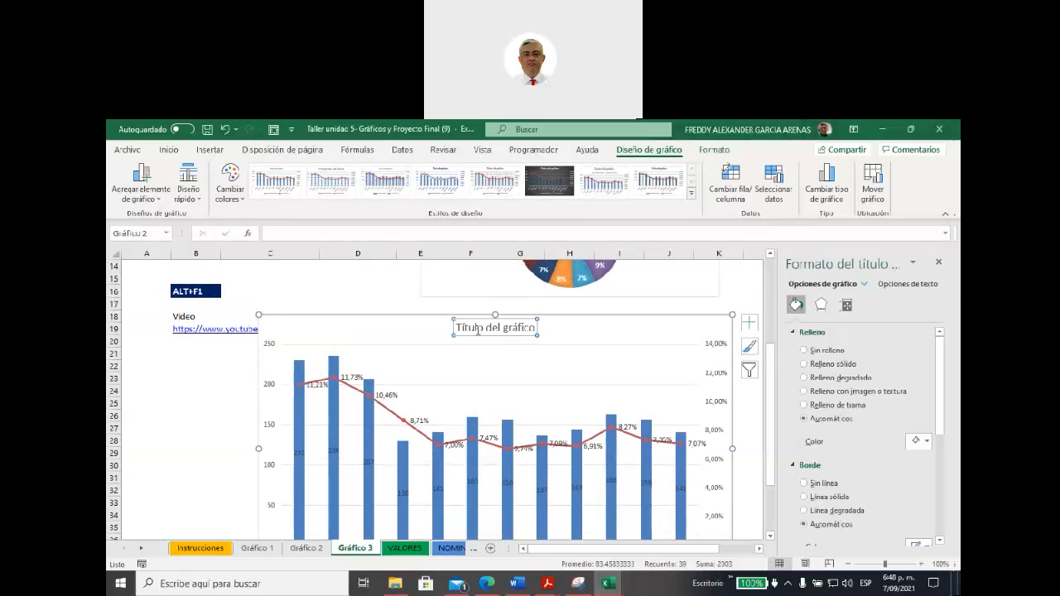
click(459, 327)
drag(458, 327, 538, 328)
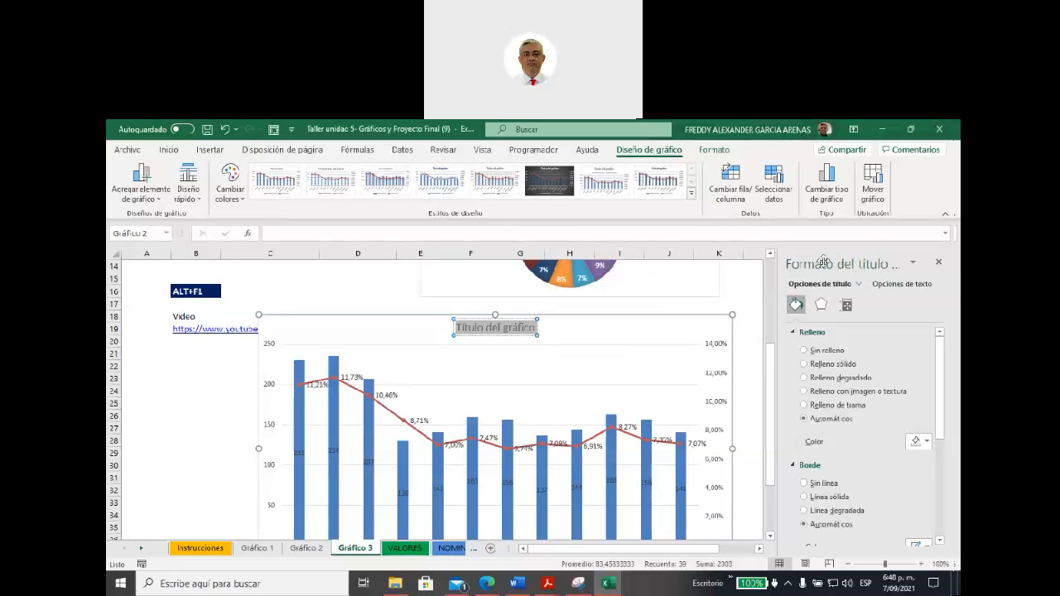
scroll(738, 213, up, 2)
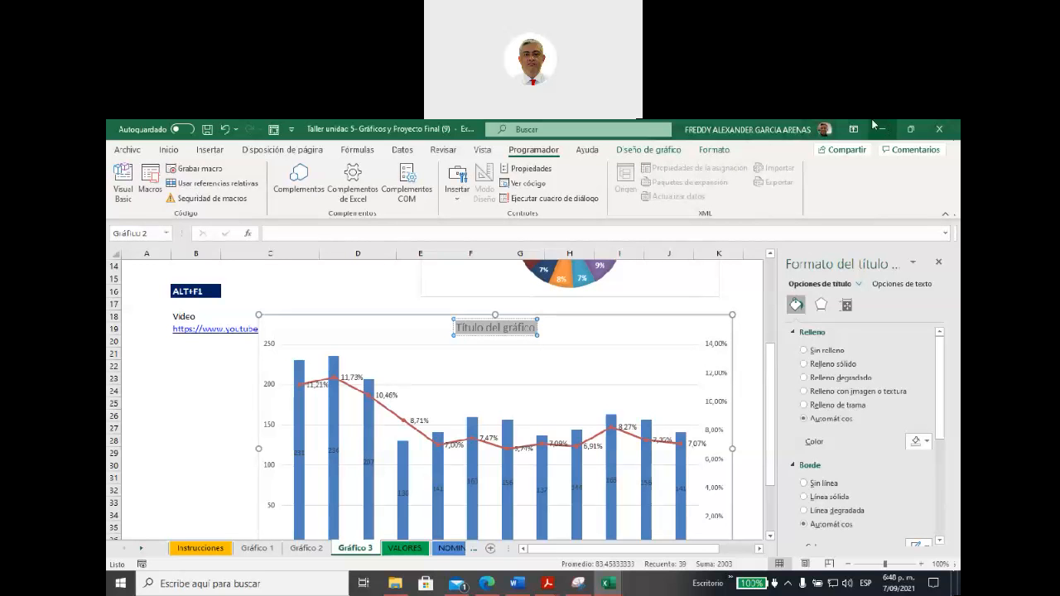
click(712, 150)
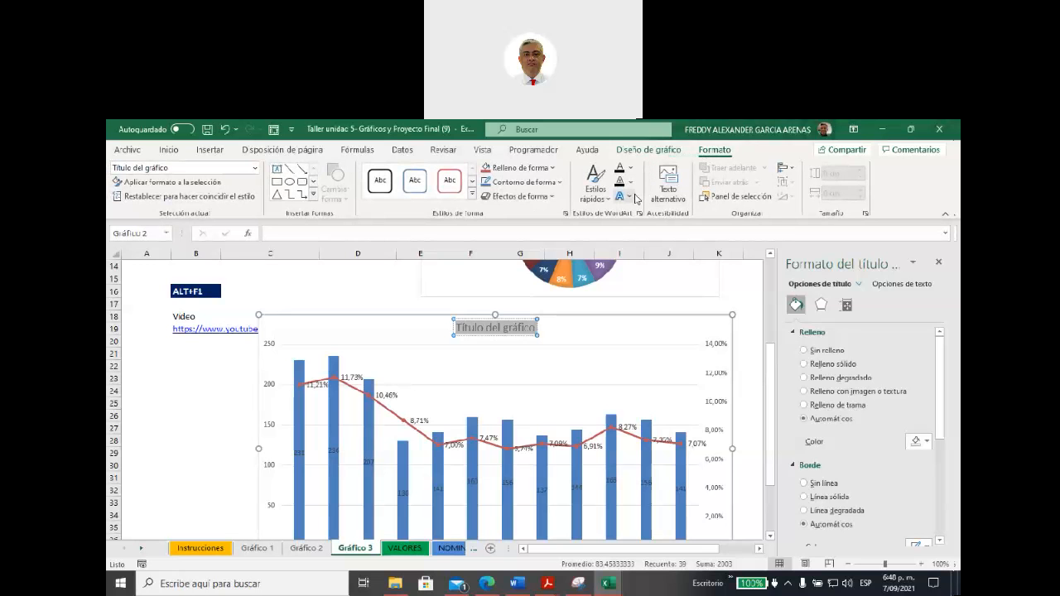
click(610, 197)
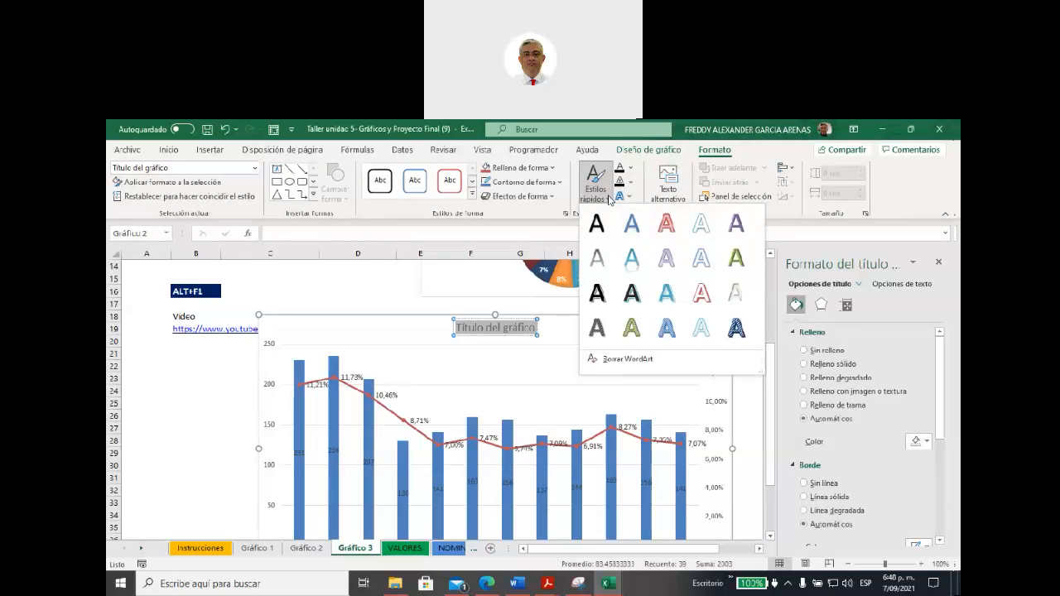
click(666, 256)
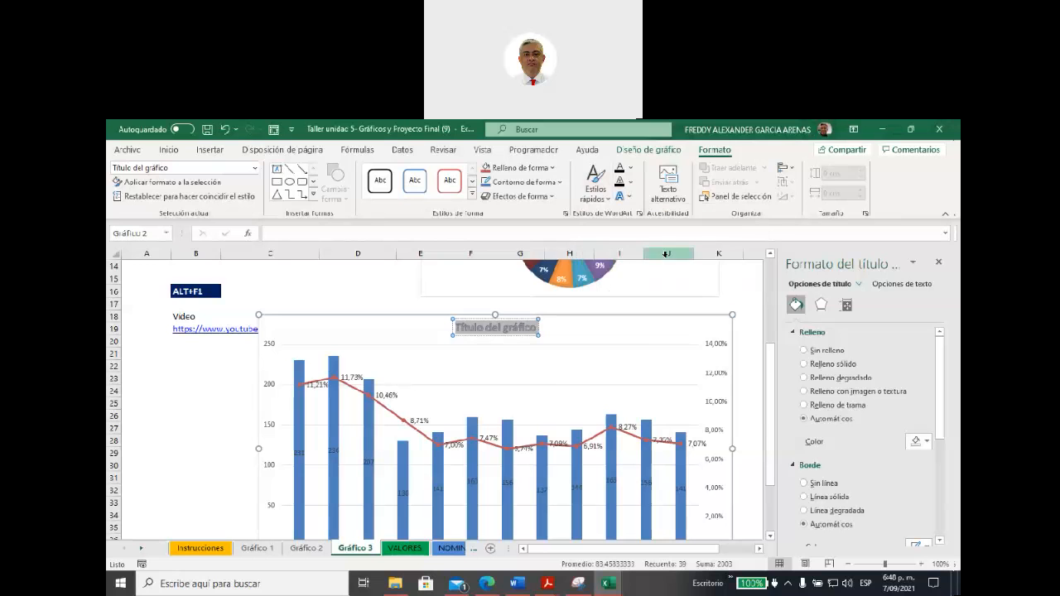
click(614, 329)
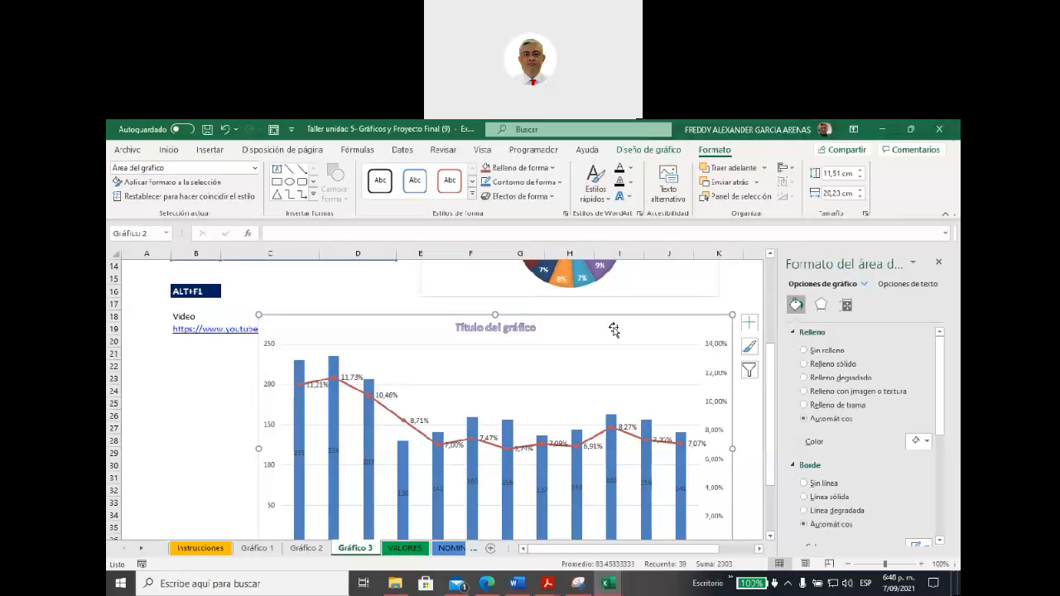
Step: Change the combo chart title's WordArt quick style to the blue one in the gallery's last row
click(513, 323)
click(595, 184)
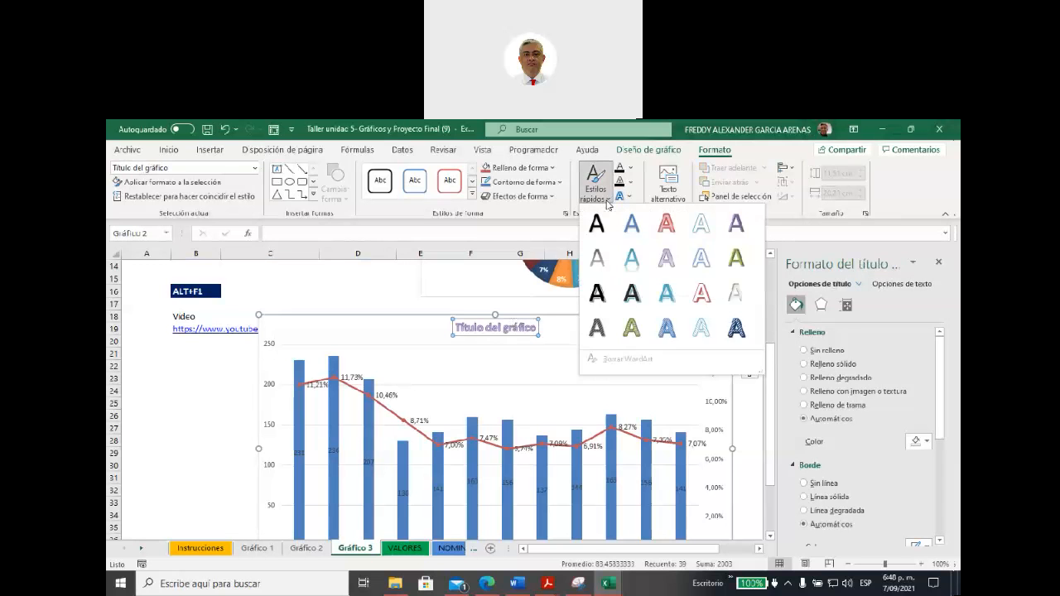
click(667, 328)
Step: Apply the solid purple WordArt quick style to all text in the combo chart's area
click(617, 332)
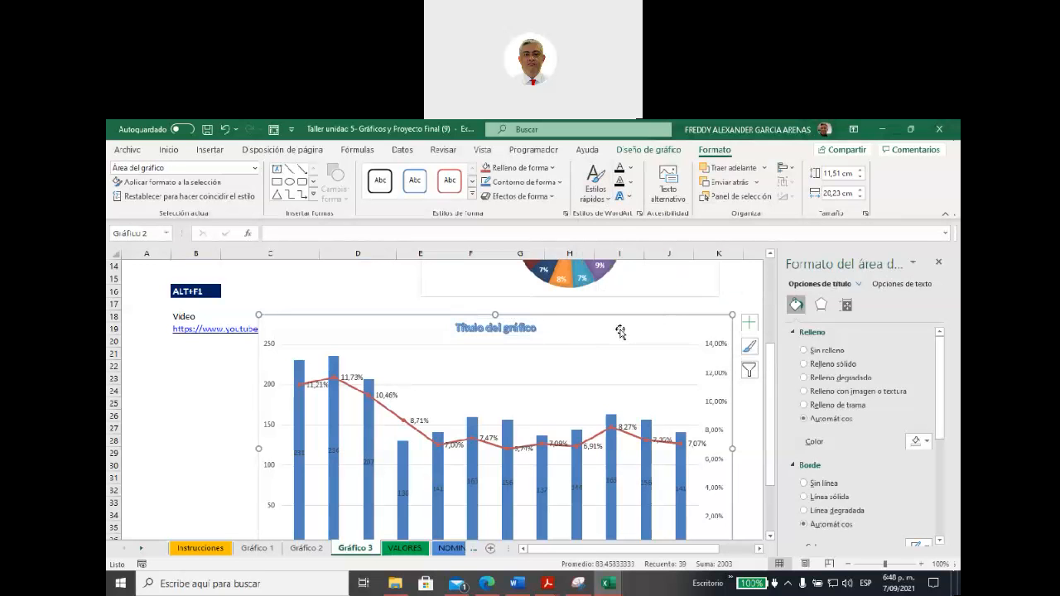
click(605, 194)
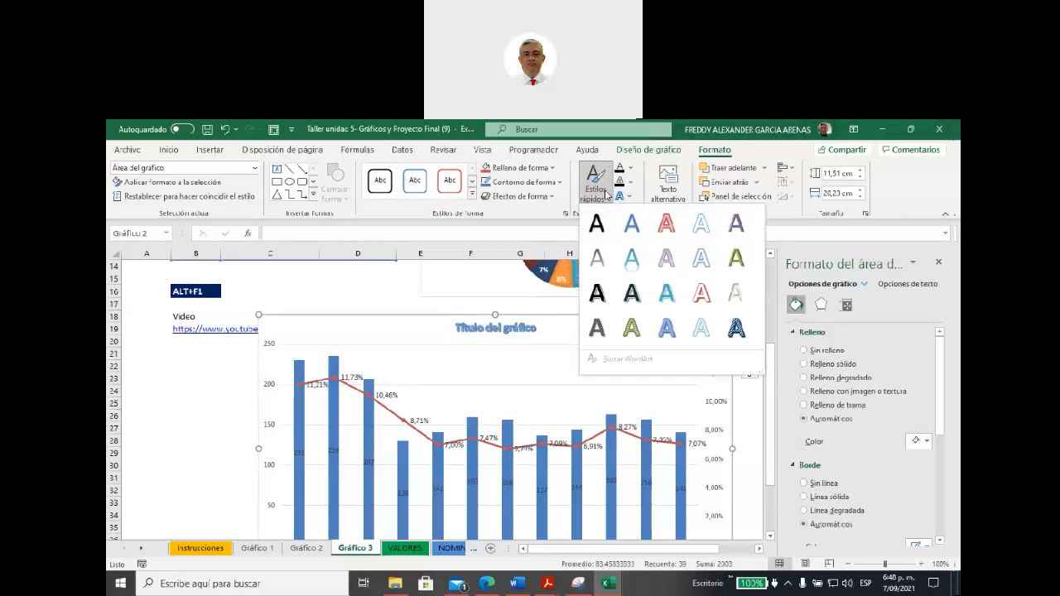
click(736, 229)
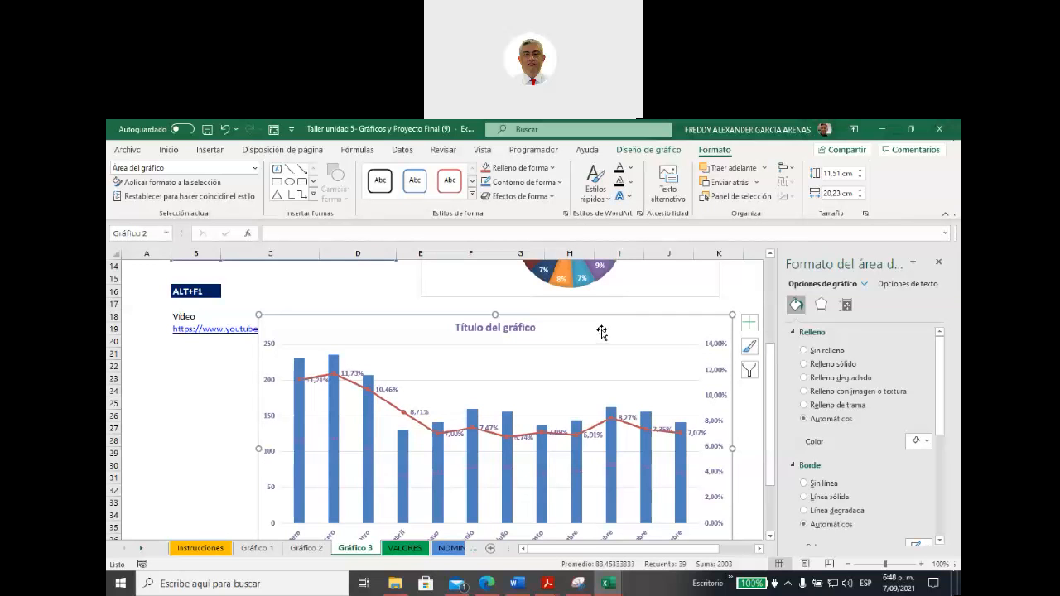
Step: Set the text fill of the Unidades vendidas data labels to solid white, then deselect the labels
click(544, 478)
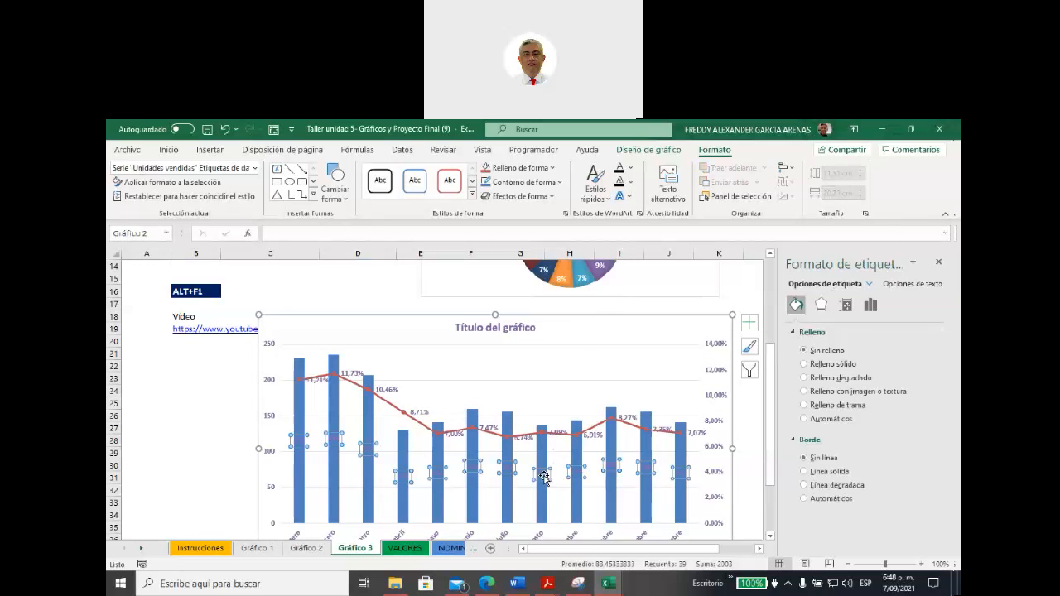
click(895, 286)
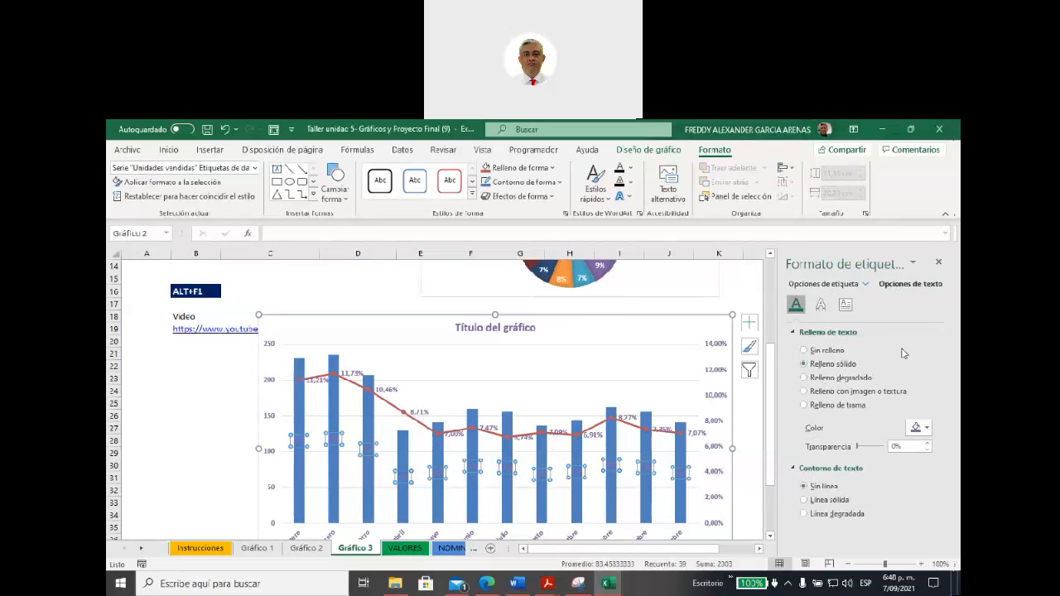
click(926, 428)
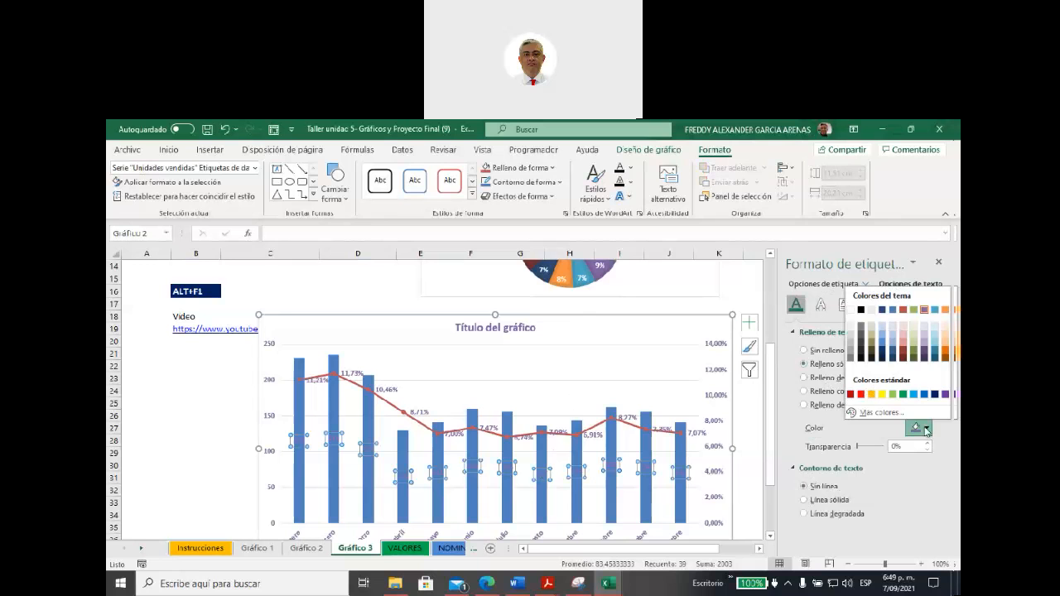
click(851, 311)
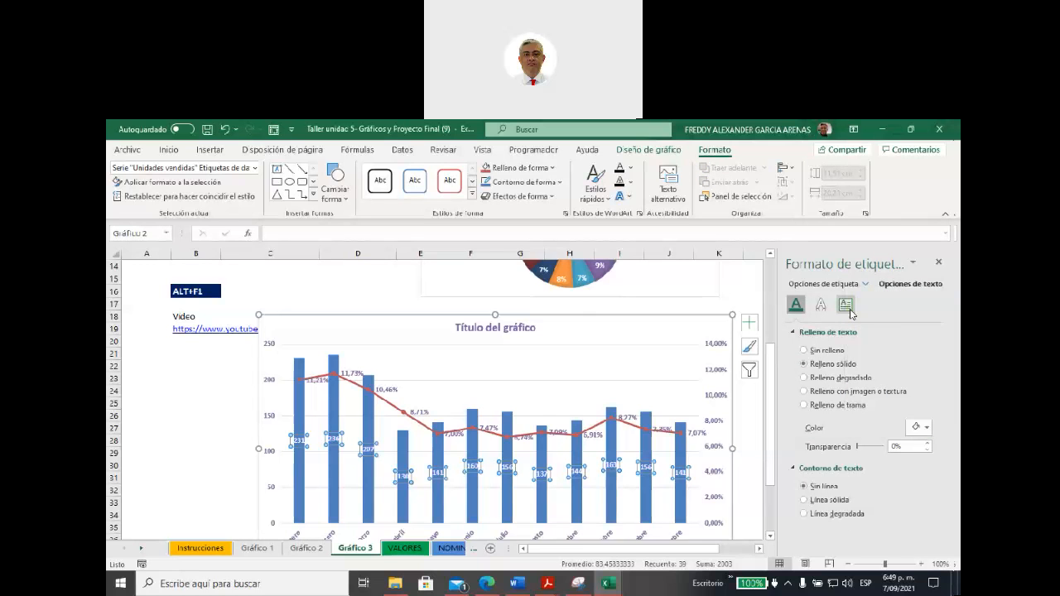
click(654, 339)
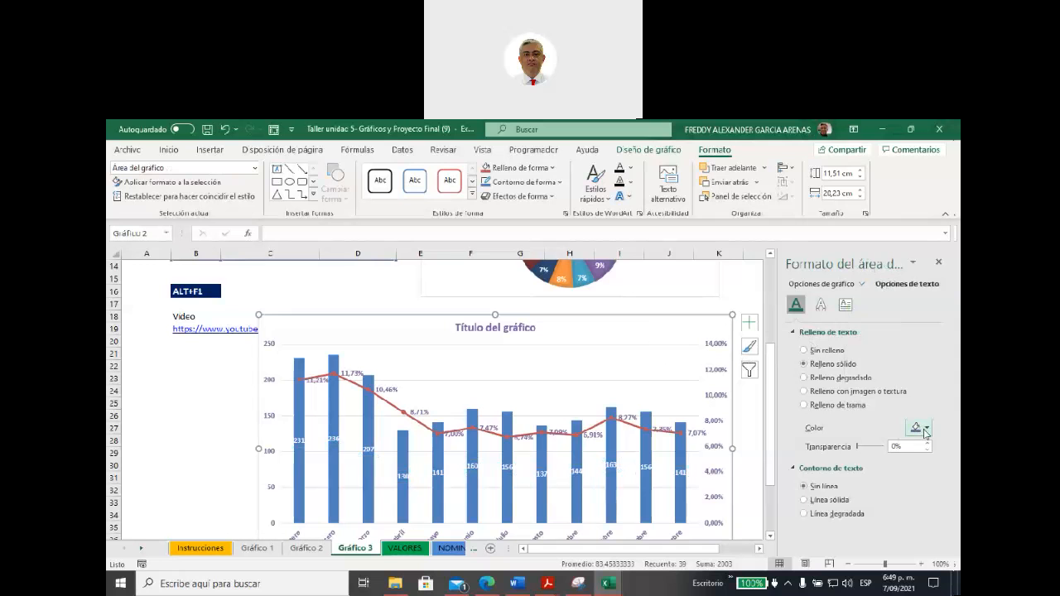
click(606, 357)
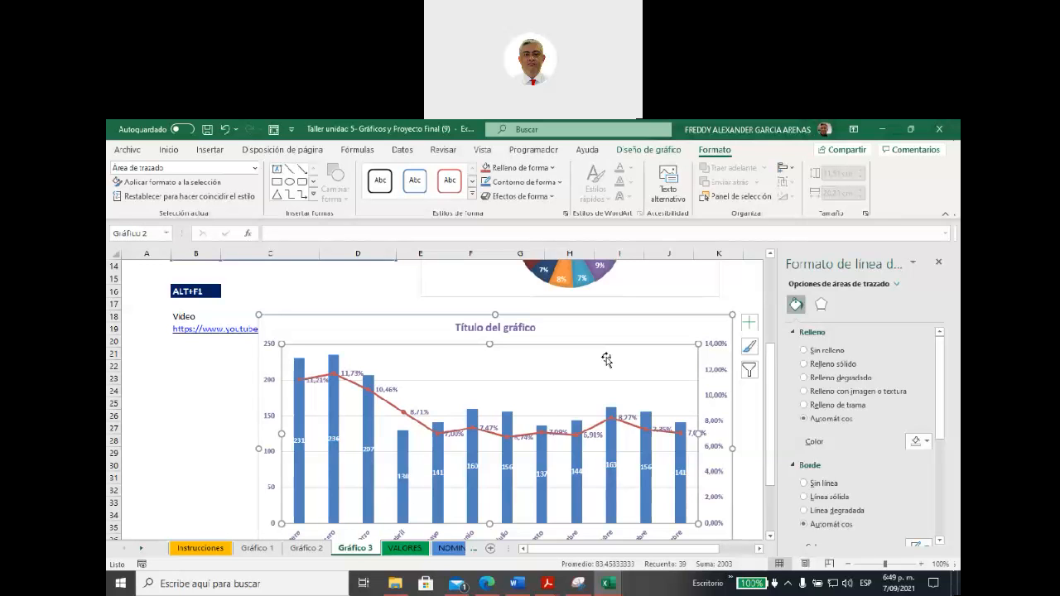
Step: Look over the formatted combo chart and review the Dispersión and Burbuja chart types available to insert
scroll(498, 398, down, 1)
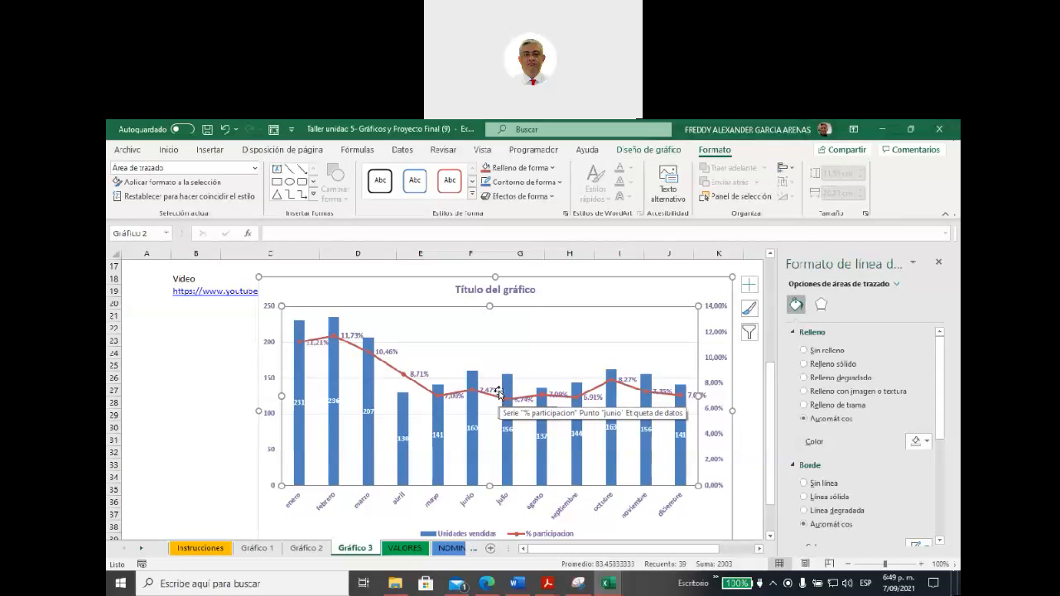
click(209, 152)
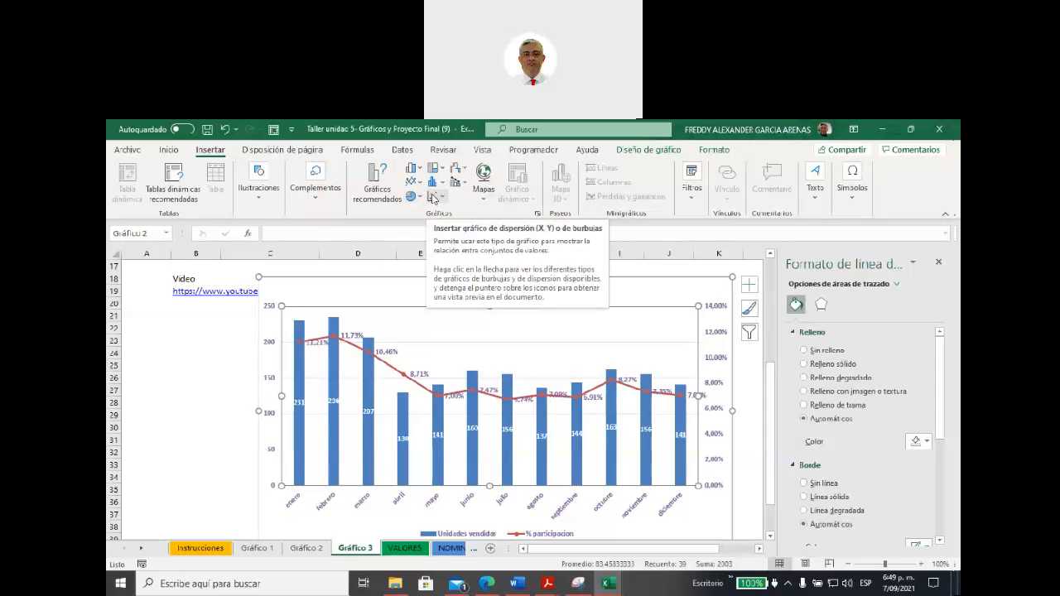
click(432, 198)
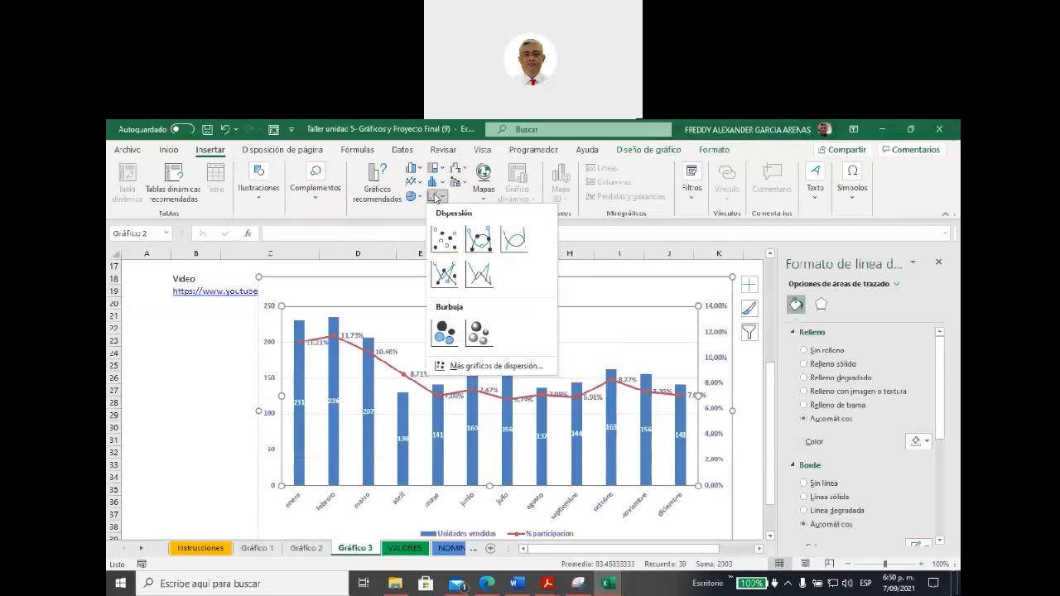
click(595, 235)
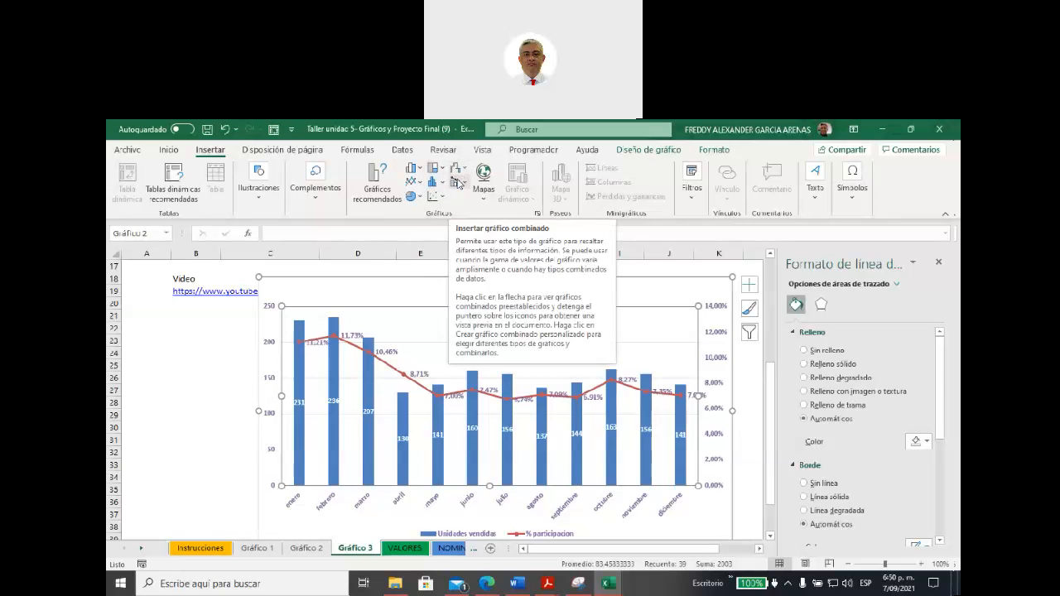
Step: Deselect the combo chart and switch to the Excel course page in Microsoft Edge with the Creación de gráficos resources
click(243, 334)
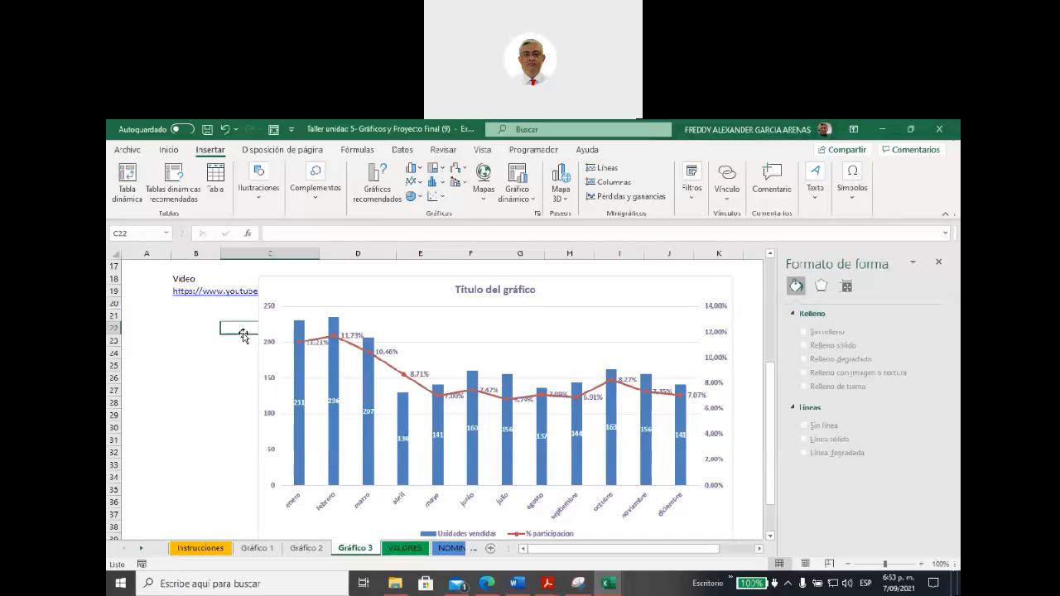
click(487, 583)
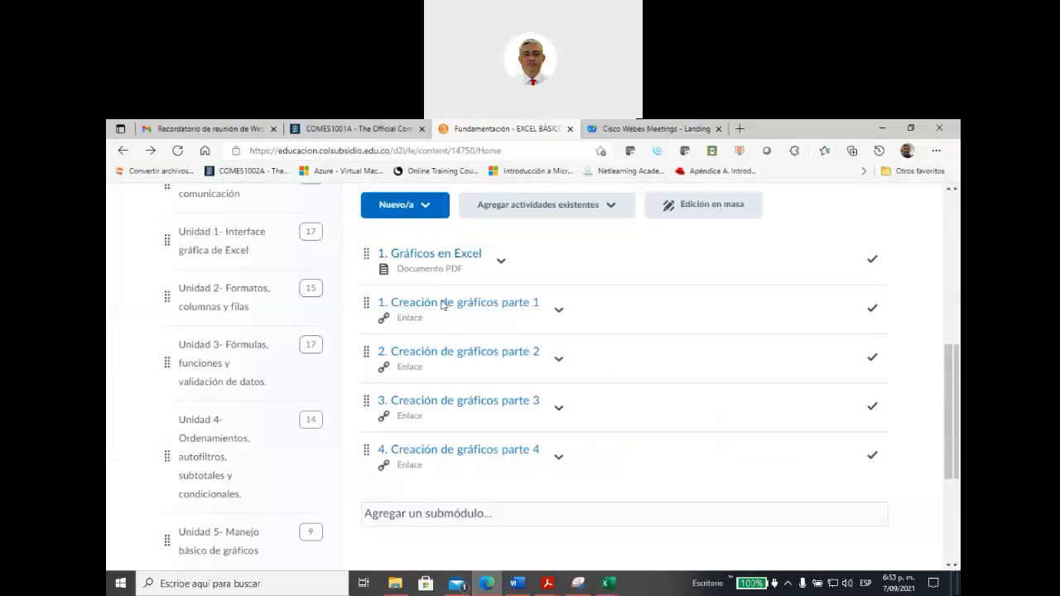